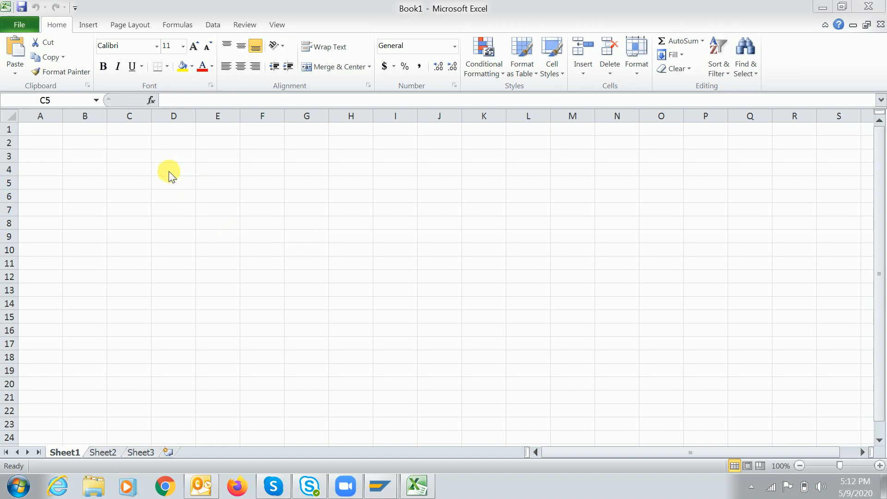
Enter 'Manufacturing industry' in D6 and 'Finished product' in D8
{"action": "left_click", "coordinate": [176, 195]}
{"action": "type", "text": "Man"}
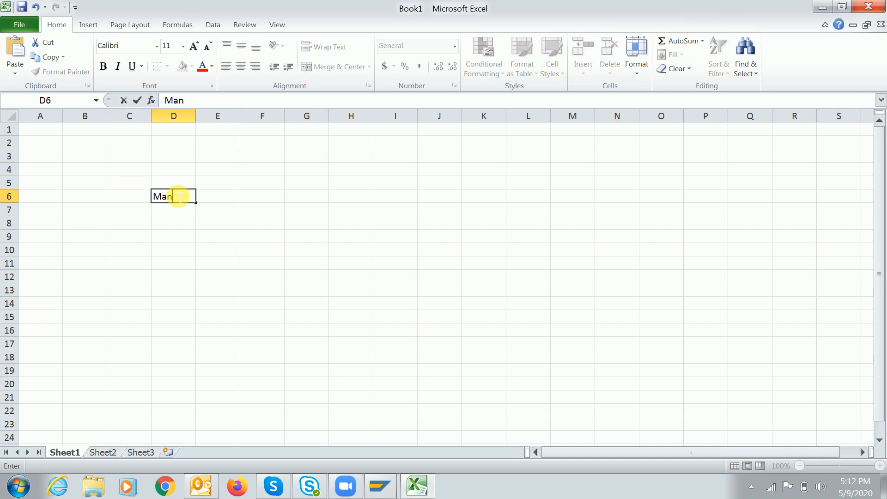
{"action": "type", "text": "ufacturing "}
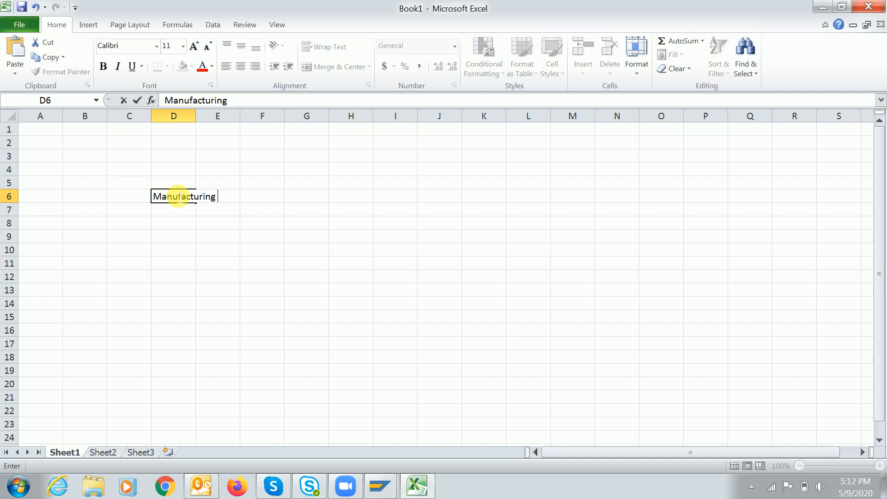
{"action": "type", "text": "industry"}
{"action": "key", "text": "Return"}
{"action": "key", "text": "Return"}
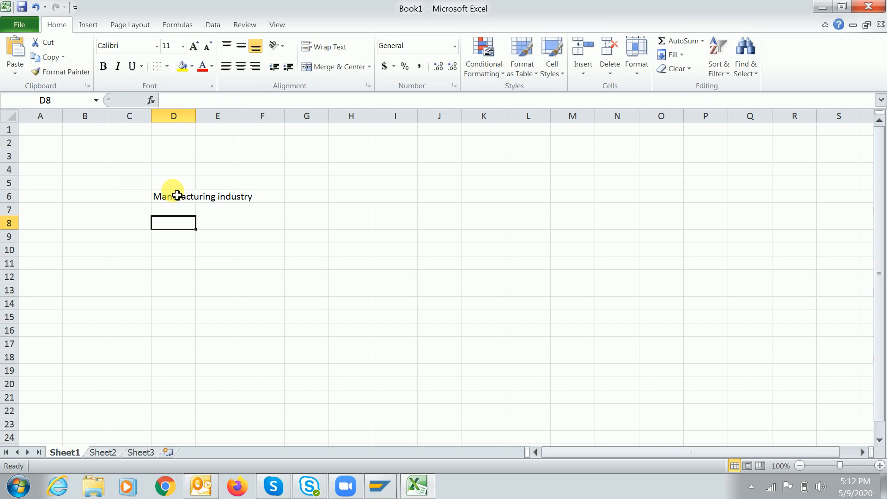
{"action": "type", "text": "F"}
{"action": "key", "text": "BackSpace"}
{"action": "type", "text": "Fi"}
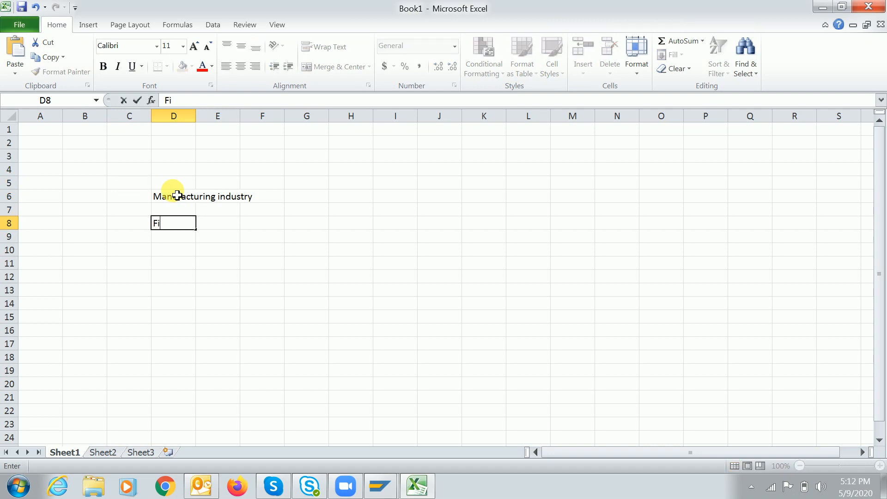
{"action": "type", "text": "nished product"}
{"action": "key", "text": "Return"}
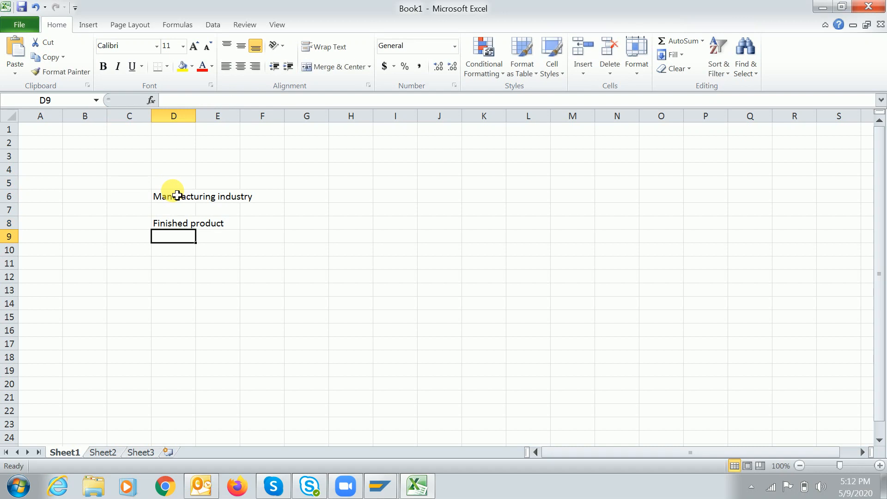
{"action": "left_click", "coordinate": [141, 263]}
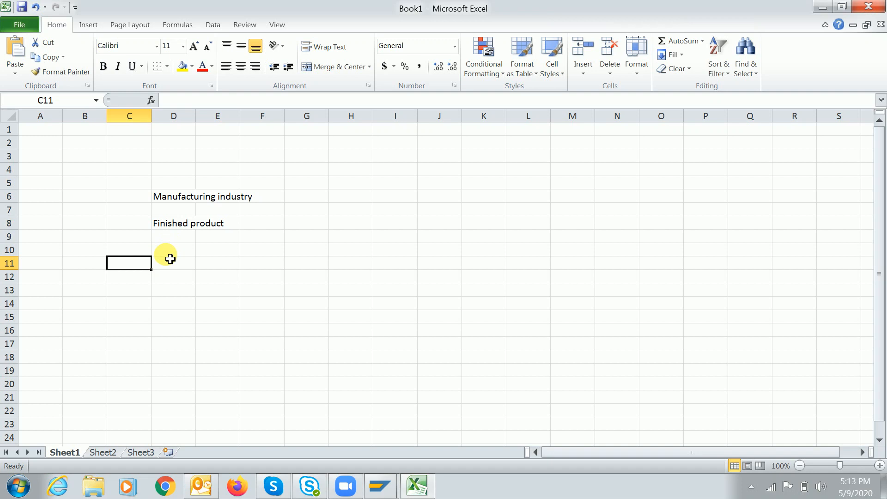
Type 'BOM (Bill of material)' into C11 and commit it
{"action": "type", "text": "BOM (Billin"}
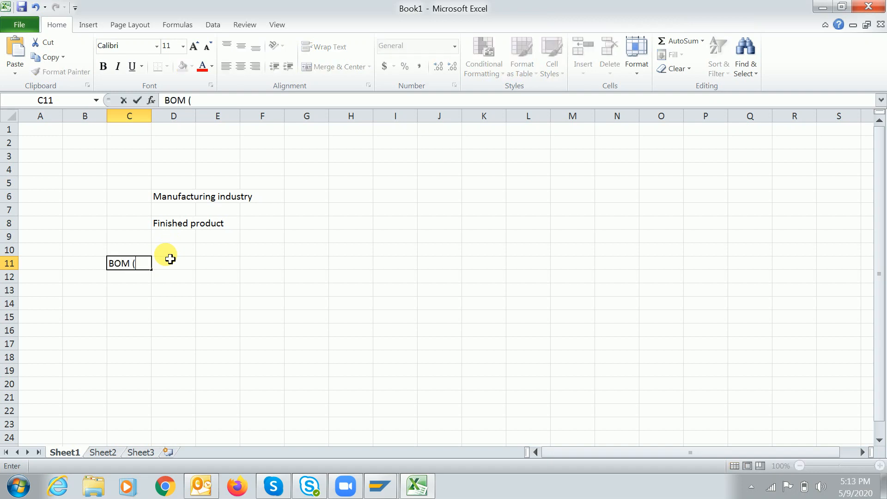
{"action": "key", "text": "BackSpace"}
{"action": "key", "text": "BackSpace"}
{"action": "type", "text": "of material"}
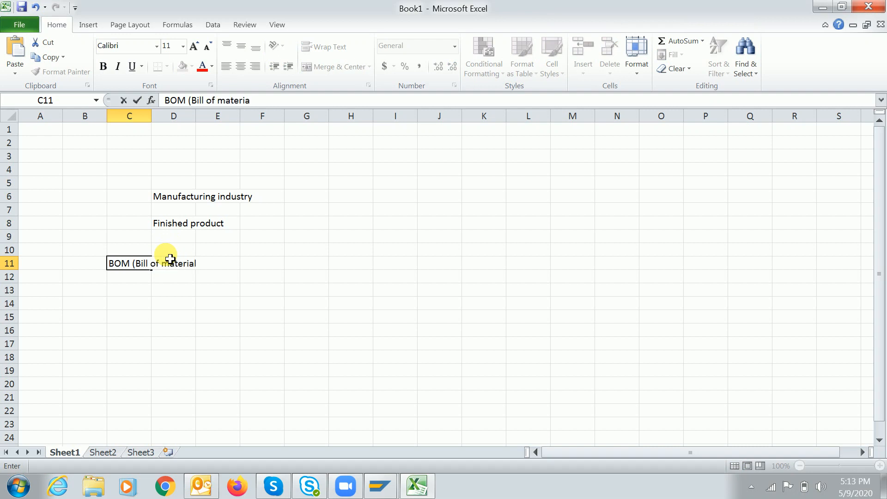
{"action": "type", "text": ")"}
{"action": "left_click", "coordinate": [170, 259]}
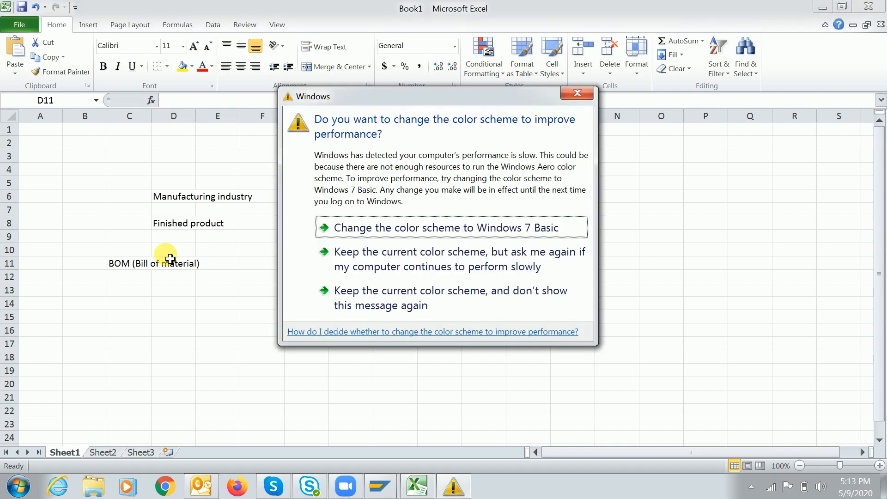
Dismiss the colour-scheme prompt and enter 'Routing' in E11
{"action": "left_click", "coordinate": [585, 93]}
{"action": "key", "text": "Right"}
{"action": "type", "text": "Routing"}
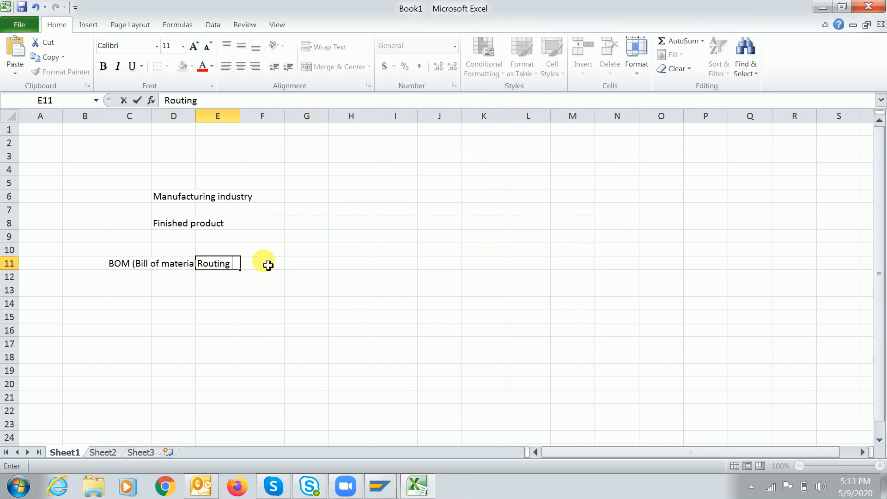
{"action": "key", "text": "Return"}
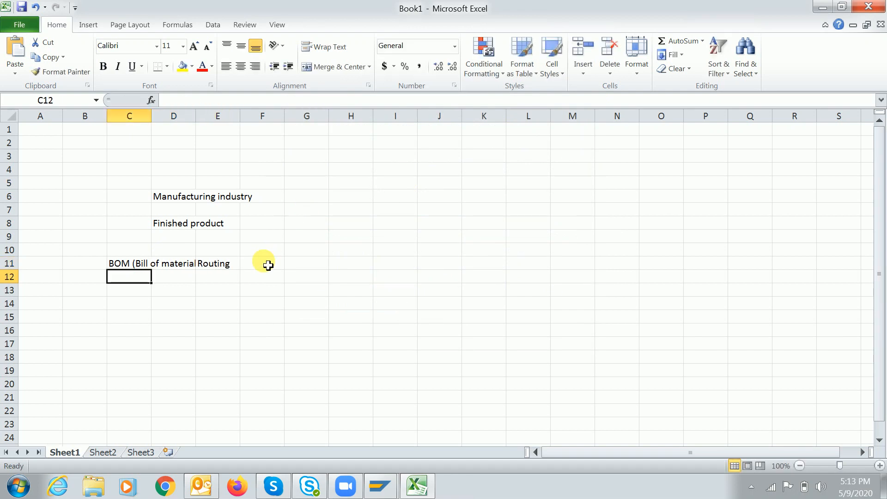
Select cells C13 and E13 below the labels, then dismiss the colour-scheme prompt again
{"action": "left_click", "coordinate": [134, 296]}
{"action": "left_click", "coordinate": [205, 291]}
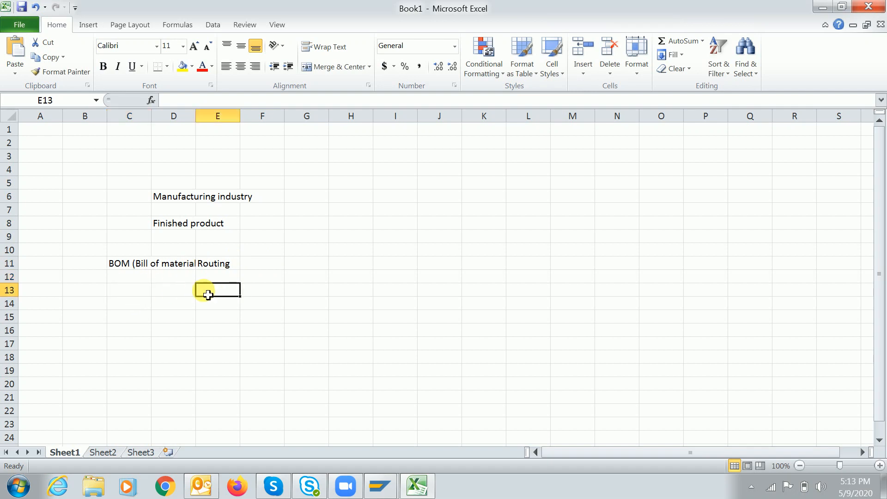
{"action": "left_click", "coordinate": [134, 297]}
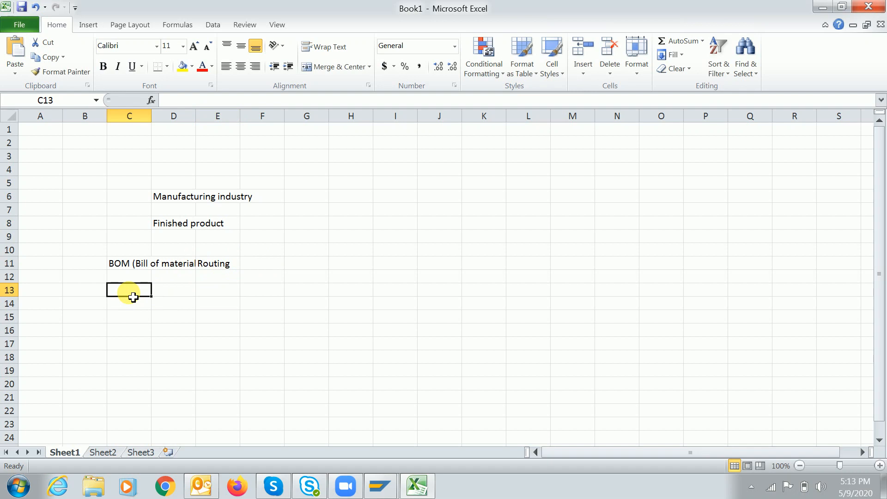
{"action": "left_click", "coordinate": [224, 292]}
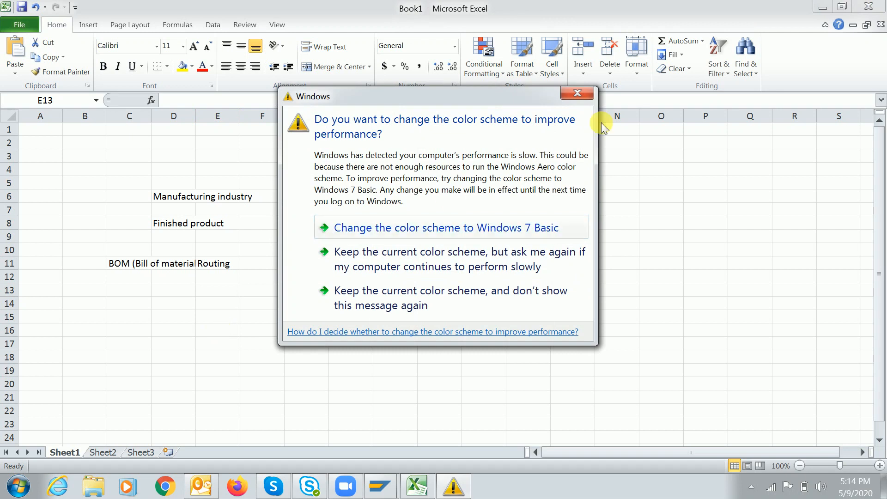
{"action": "left_click", "coordinate": [577, 93]}
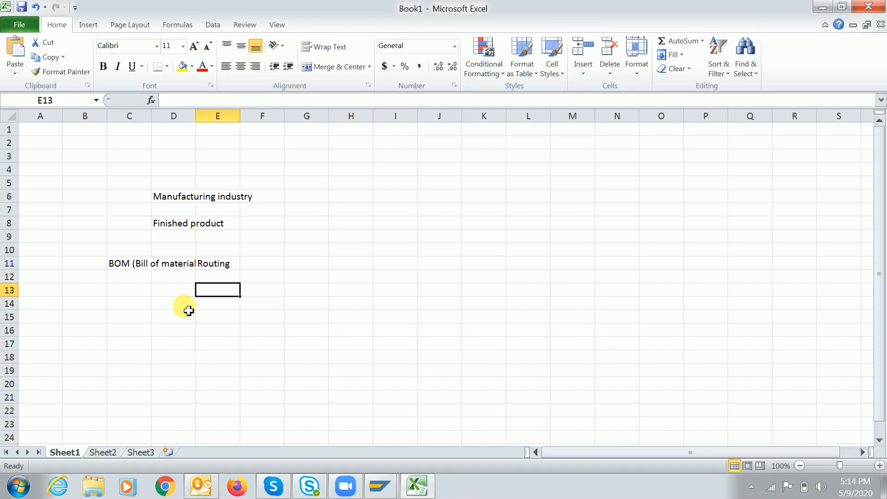
Enter 'Costing sheet functionality' in D14
{"action": "left_click", "coordinate": [167, 306]}
{"action": "type", "text": "Costing sheet functionality"}
{"action": "key", "text": "Return"}
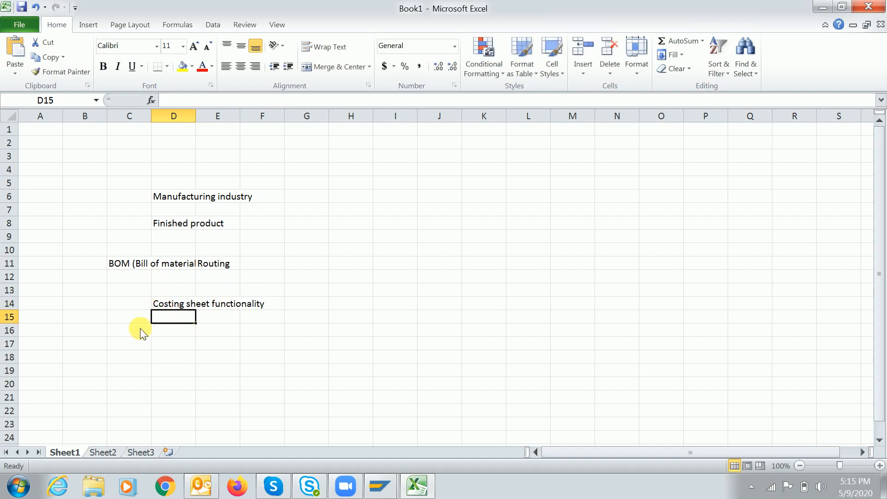
Start saving the workbook, then cancel the Save As dialog
{"action": "key", "text": "ctrl+s"}
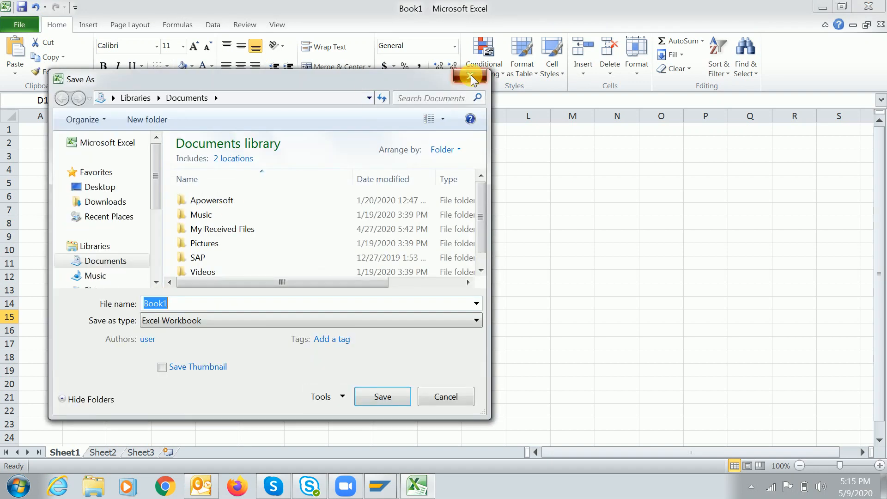
{"action": "left_click", "coordinate": [471, 76]}
{"action": "left_click", "coordinate": [130, 344]}
Type the labels percentage basis, Quantity basis and Template allocation into C17:C19
{"action": "type", "text": "percentage"}
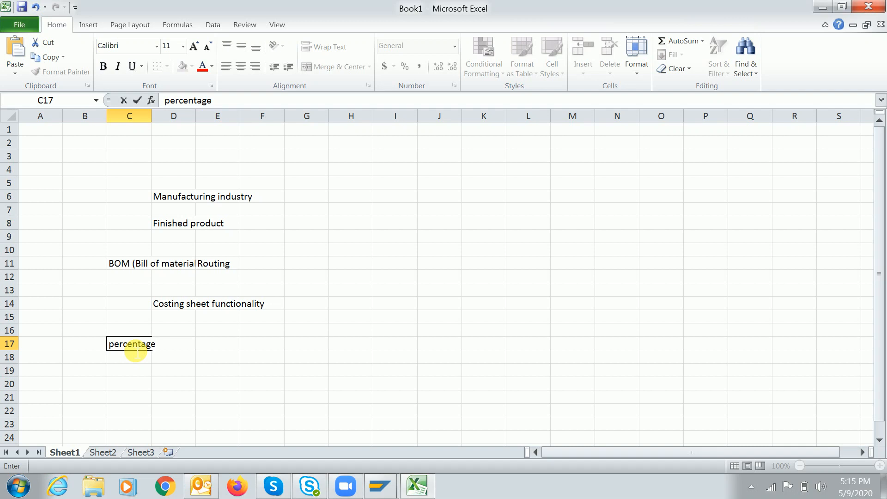
{"action": "type", "text": "basis"}
{"action": "key", "text": "Return"}
{"action": "type", "text": "Quanitty"}
{"action": "key", "text": "BackSpace"}
{"action": "key", "text": "BackSpace"}
{"action": "key", "text": "BackSpace"}
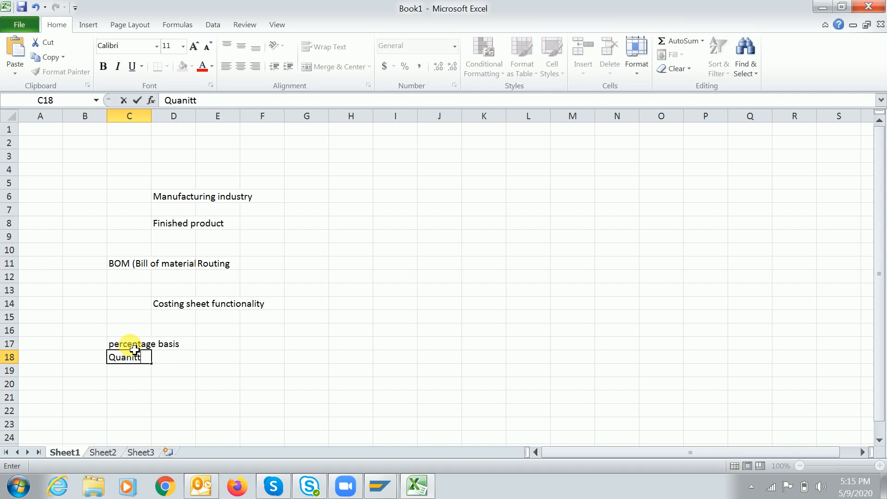
{"action": "type", "text": "tity bais"}
{"action": "key", "text": "BackSpace"}
{"action": "key", "text": "BackSpace"}
{"action": "type", "text": "sis"}
{"action": "key", "text": "Return"}
{"action": "type", "text": "Tem"}
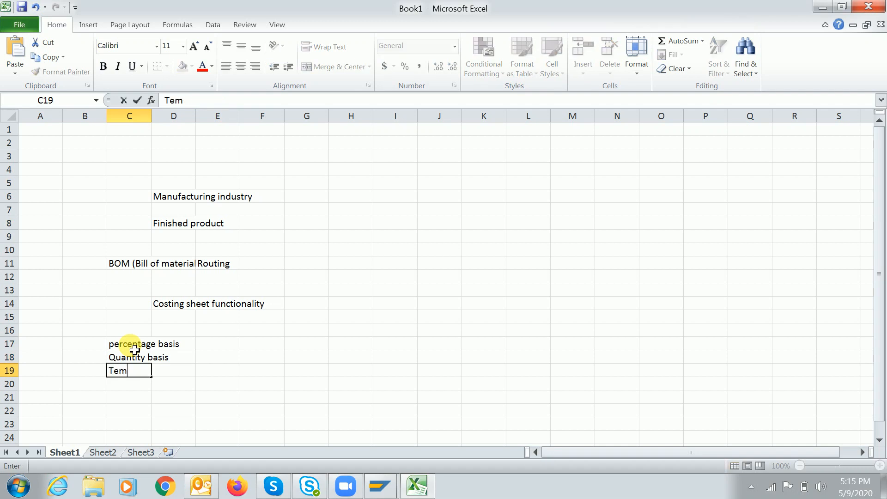
{"action": "type", "text": "plate allo"}
{"action": "key", "text": "BackSpace"}
{"action": "type", "text": "location"}
{"action": "key", "text": "Return"}
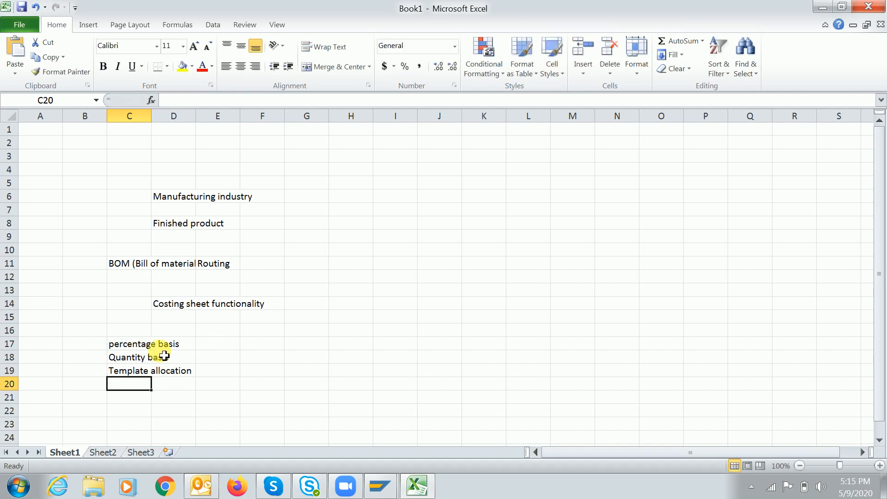
Enter the values 70, 20 and 10 in E17:E19 beside the three bases
{"action": "left_click", "coordinate": [129, 350]}
{"action": "left_click", "coordinate": [237, 350]}
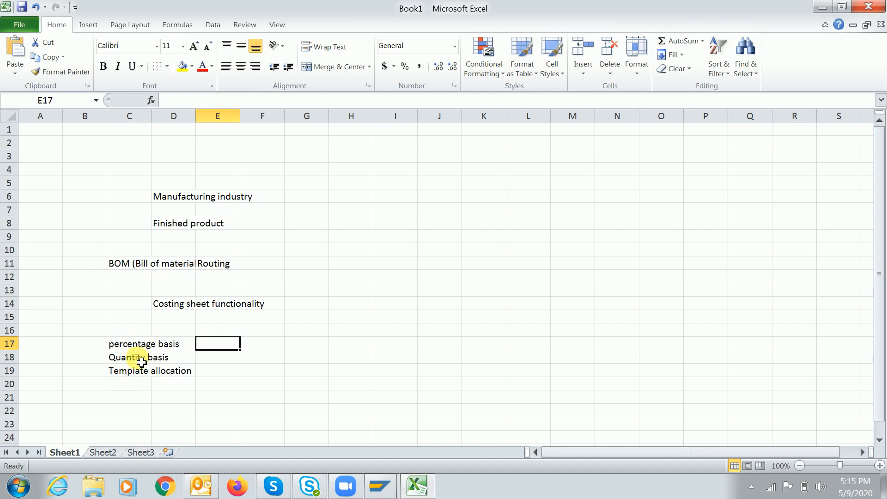
{"action": "left_click", "coordinate": [140, 363]}
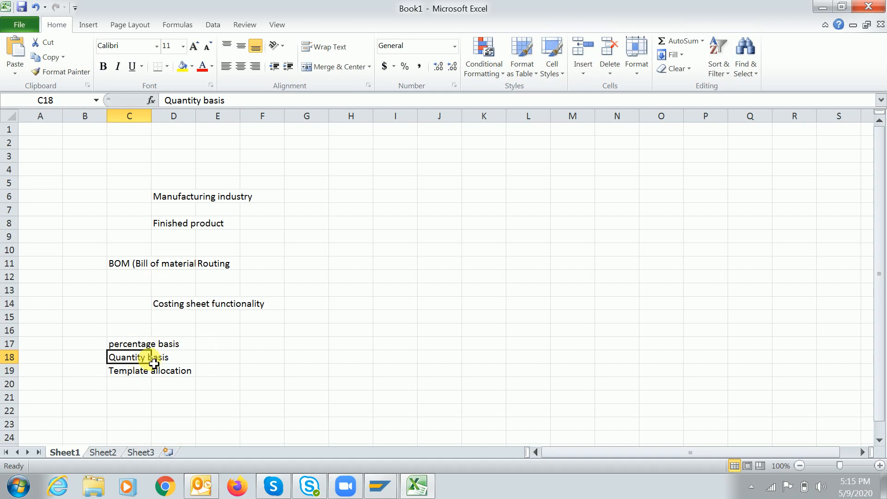
{"action": "left_click", "coordinate": [127, 370]}
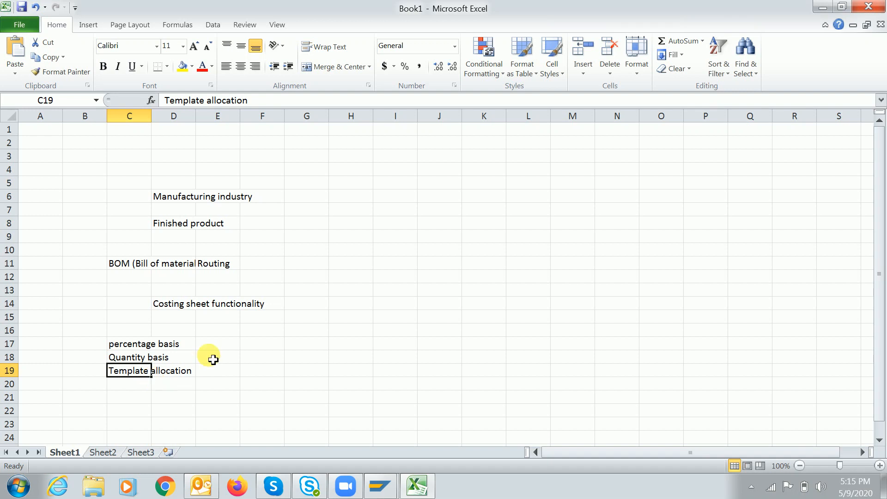
{"action": "left_click", "coordinate": [223, 345]}
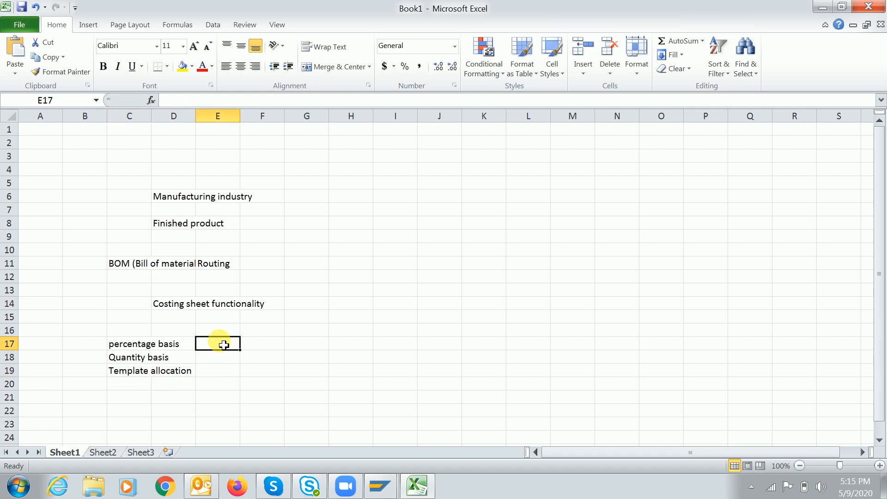
{"action": "type", "text": "70"}
{"action": "key", "text": "Return"}
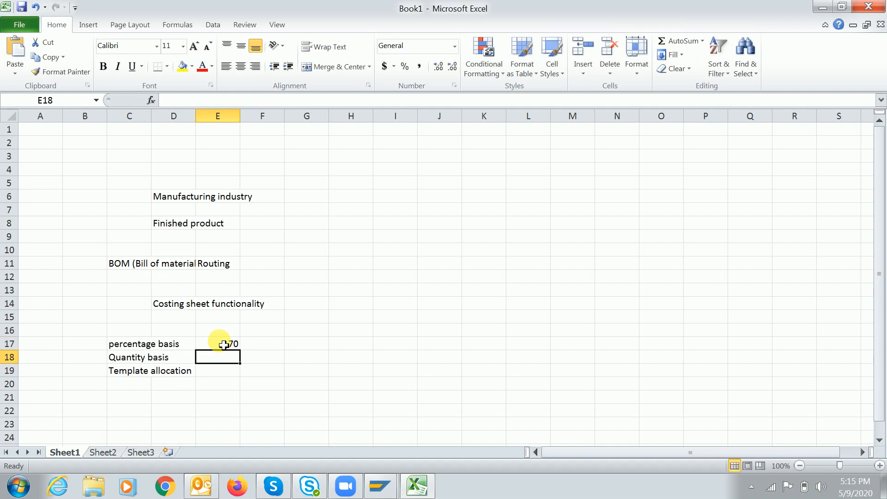
{"action": "type", "text": "20"}
{"action": "key", "text": "Return"}
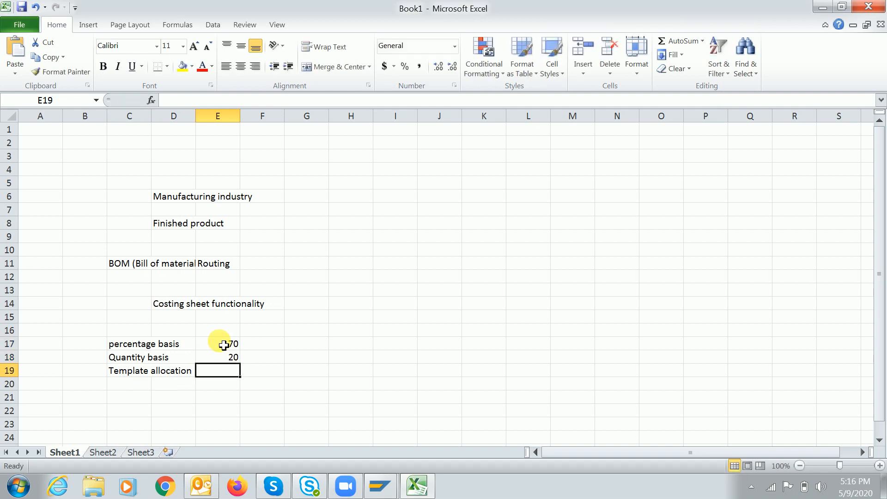
{"action": "type", "text": "10"}
{"action": "key", "text": "Return"}
{"action": "key", "text": "Up"}
{"action": "left_click_drag", "start_coordinate": [139, 342], "coordinate": [234, 377]}
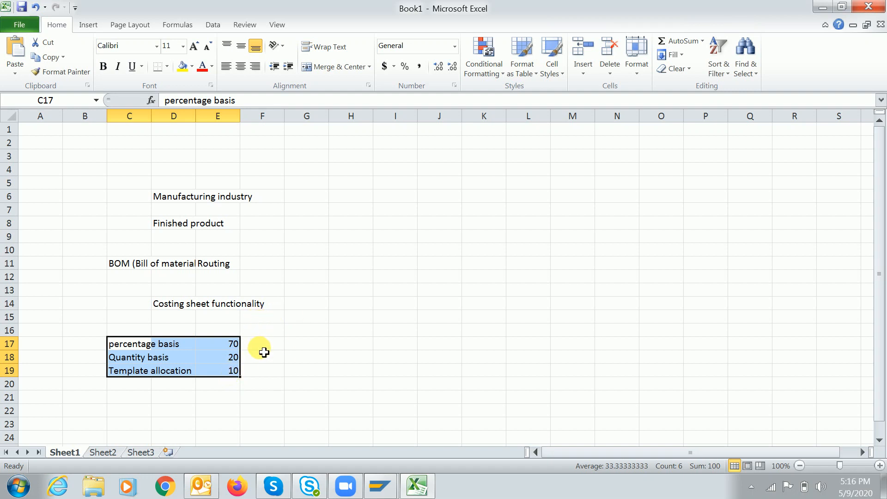
{"action": "left_click", "coordinate": [311, 350]}
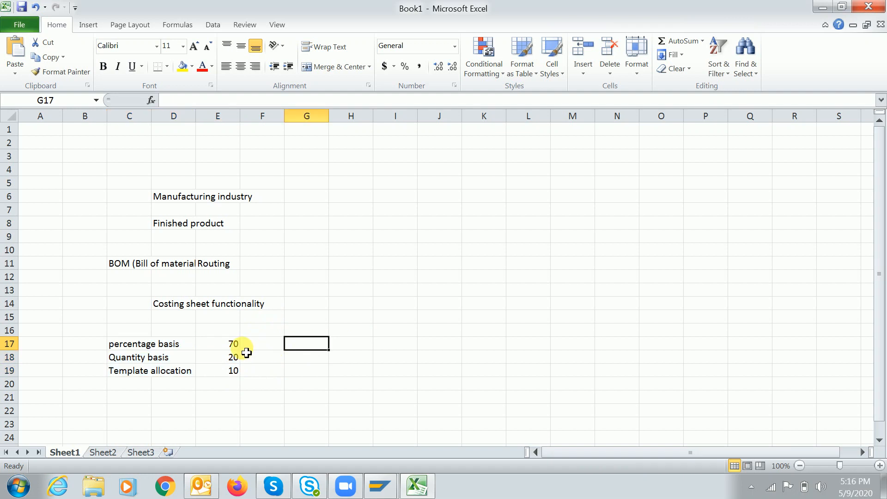
{"action": "left_click", "coordinate": [129, 347]}
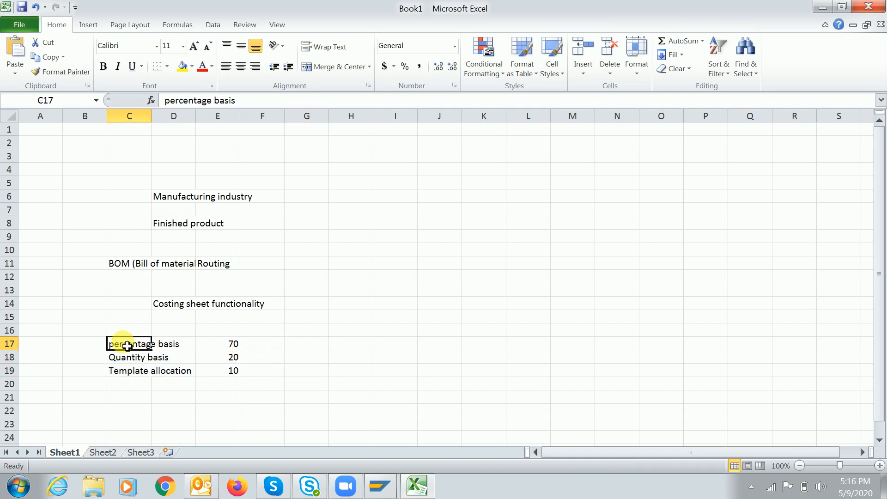
{"action": "key", "text": "ctrl+b"}
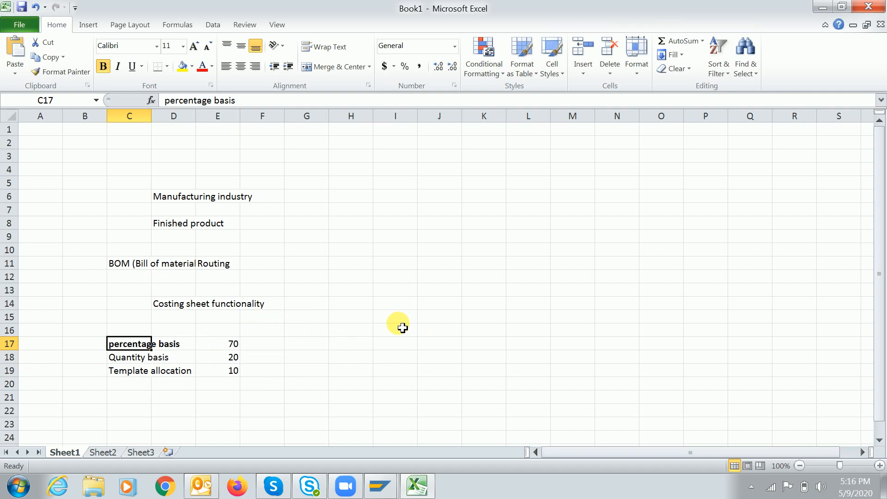
{"action": "left_click", "coordinate": [380, 485]}
Run the SPRO transaction from SAP Easy Access and bring up the Implementation Guide window
{"action": "left_click", "coordinate": [468, 407]}
{"action": "type", "text": "spro"}
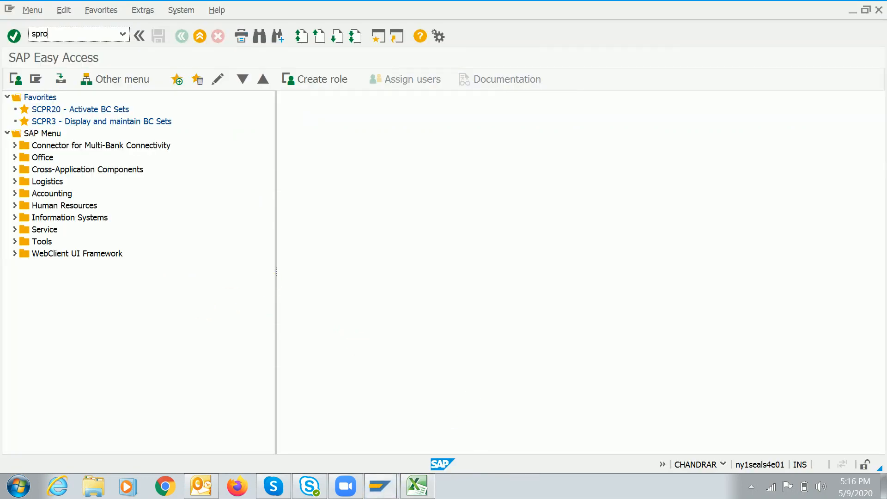
{"action": "key", "text": "Return"}
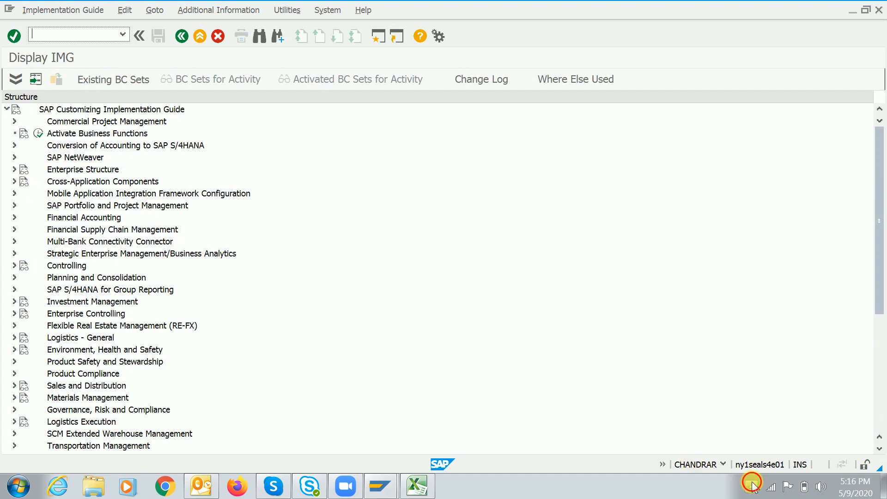
{"action": "left_click", "coordinate": [752, 485]}
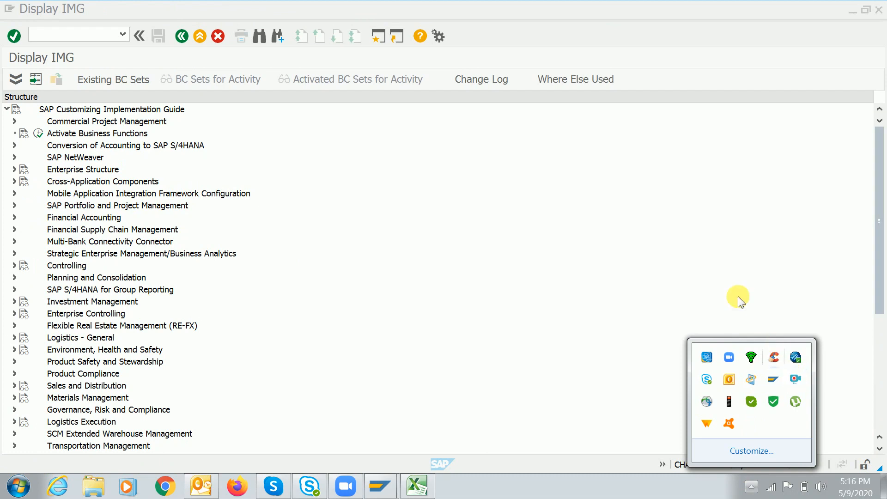
{"action": "right_click", "coordinate": [794, 379]}
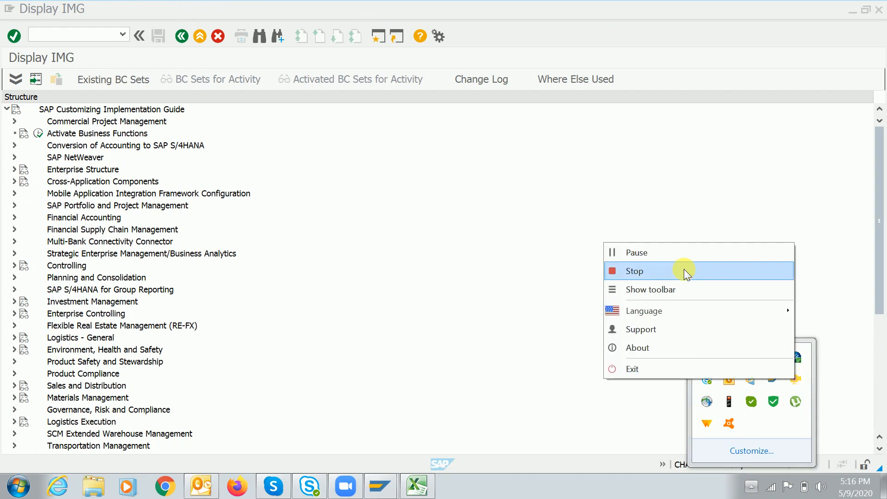
{"action": "left_click", "coordinate": [675, 254]}
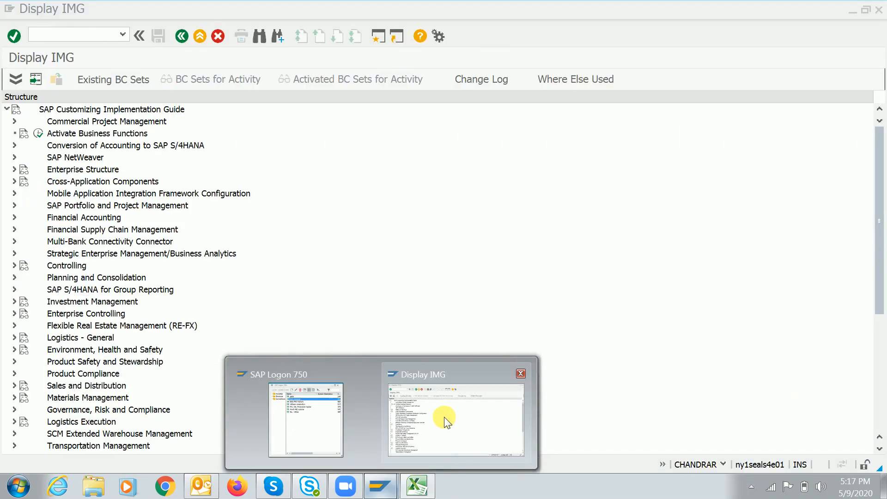
{"action": "left_click", "coordinate": [444, 416]}
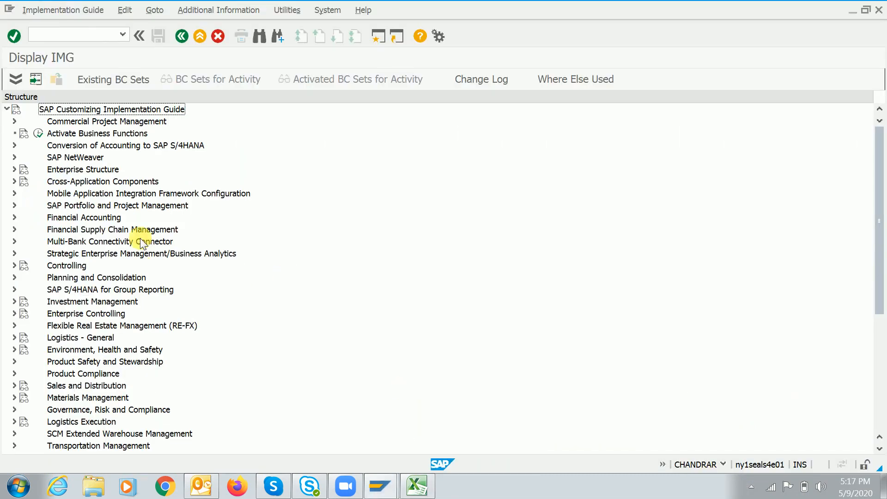
Expand Controlling > Product Cost Controlling > Product Cost Planning down to Costing Sheet: Components
{"action": "double_click", "coordinate": [66, 265]}
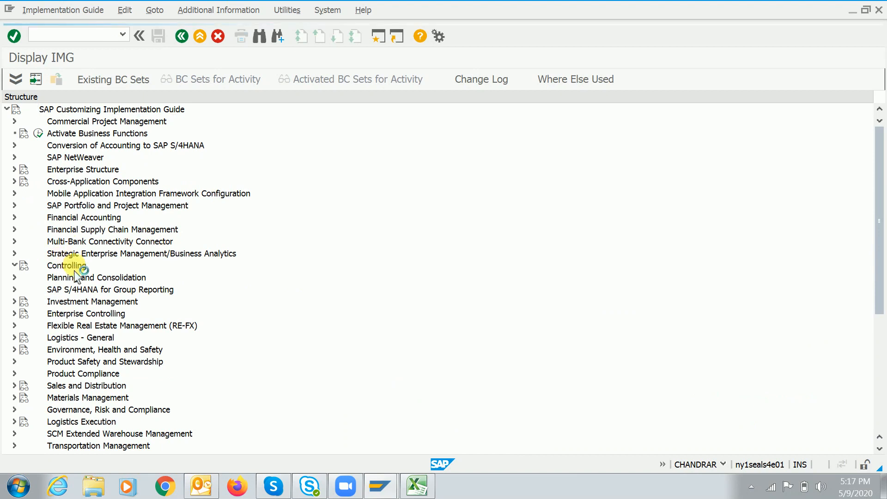
{"action": "key", "text": "Down"}
{"action": "key", "text": "Down"}
{"action": "key", "text": "Down"}
{"action": "key", "text": "Down"}
{"action": "key", "text": "Down"}
{"action": "key", "text": "Down"}
{"action": "key", "text": "Down"}
{"action": "key", "text": "Down"}
{"action": "key", "text": "Up"}
{"action": "key", "text": "Up"}
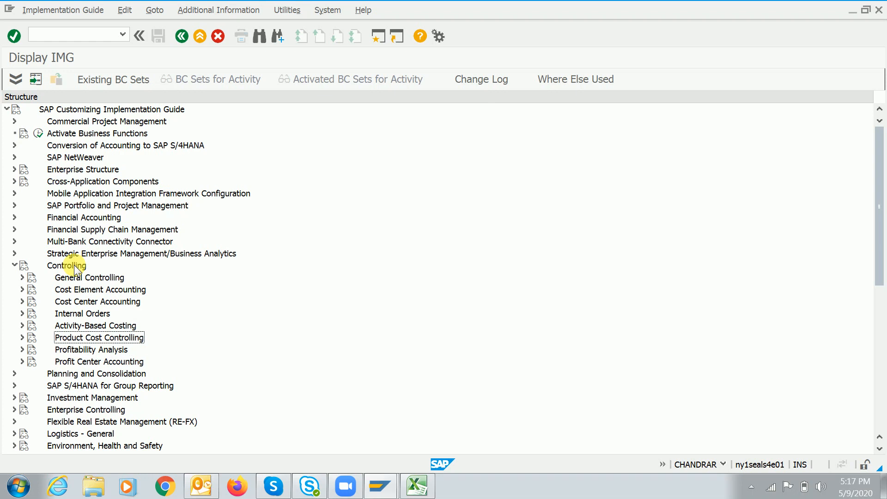
{"action": "key", "text": "Right"}
{"action": "key", "text": "Right"}
{"action": "key", "text": "Right"}
{"action": "key", "text": "Right"}
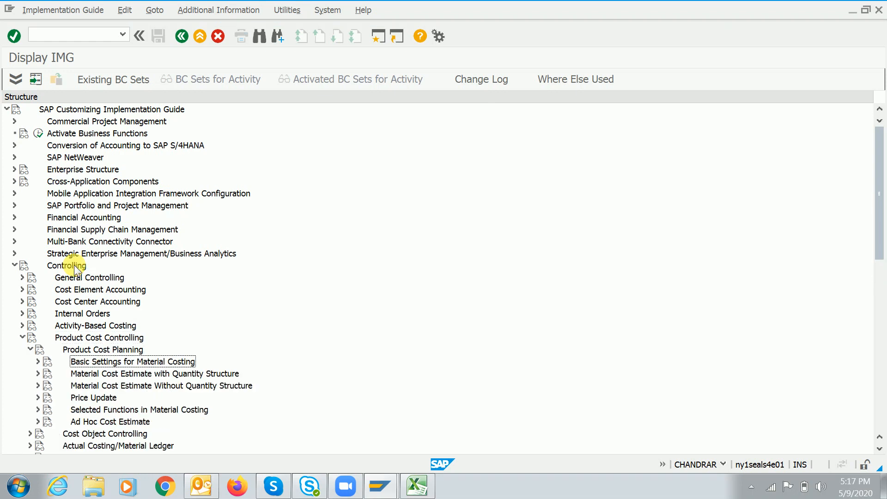
{"action": "key", "text": "Right"}
{"action": "key", "text": "Right"}
{"action": "key", "text": "Down"}
{"action": "key", "text": "Right"}
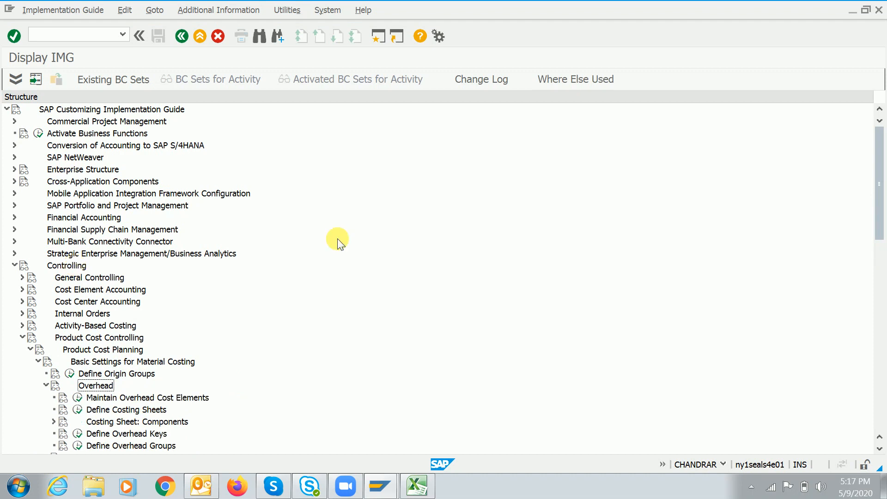
{"action": "left_click_drag", "start_coordinate": [880, 192], "coordinate": [880, 226]}
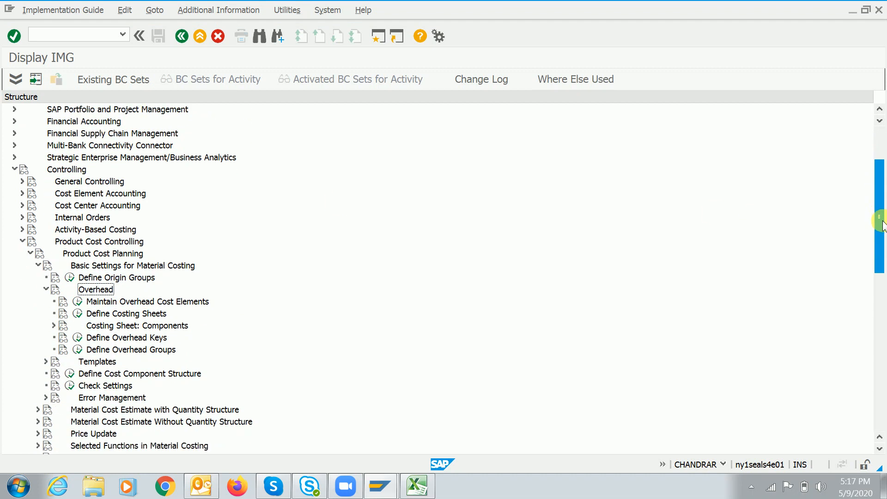
{"action": "left_click", "coordinate": [124, 313]}
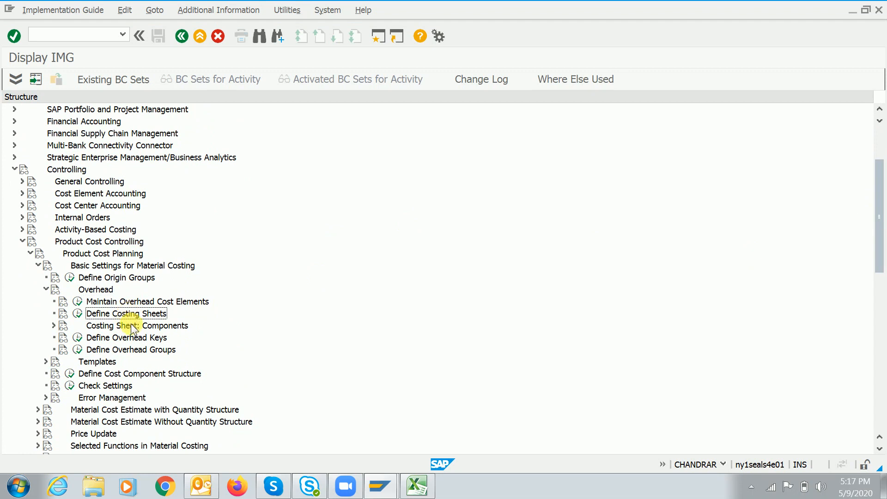
{"action": "left_click", "coordinate": [132, 327]}
{"action": "key", "text": "Right"}
{"action": "left_click", "coordinate": [117, 313]}
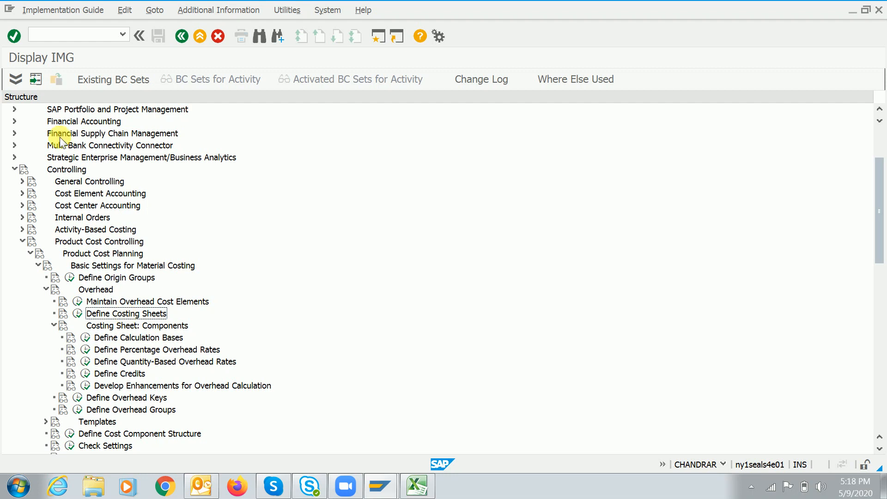
Retrace the tree path from Controlling to Overhead and select Define Calculation Bases
{"action": "left_click", "coordinate": [61, 169]}
{"action": "left_click", "coordinate": [106, 242]}
{"action": "left_click", "coordinate": [106, 253]}
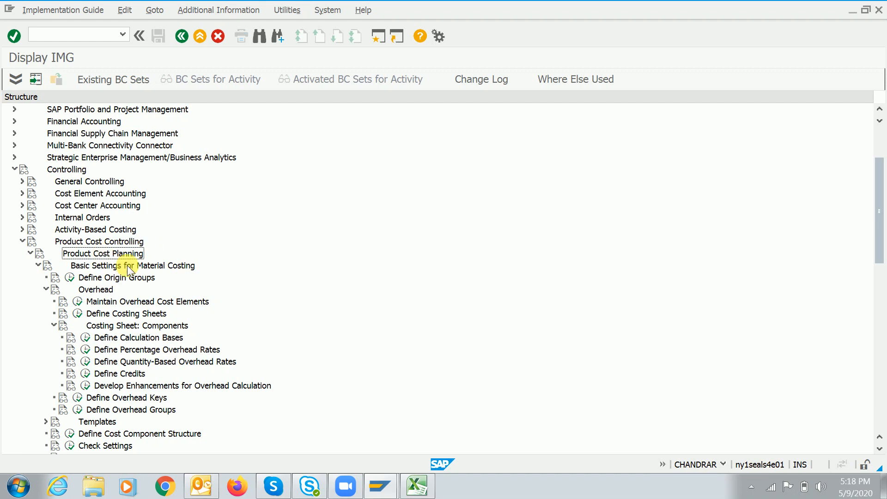
{"action": "left_click", "coordinate": [128, 267]}
{"action": "left_click", "coordinate": [102, 291]}
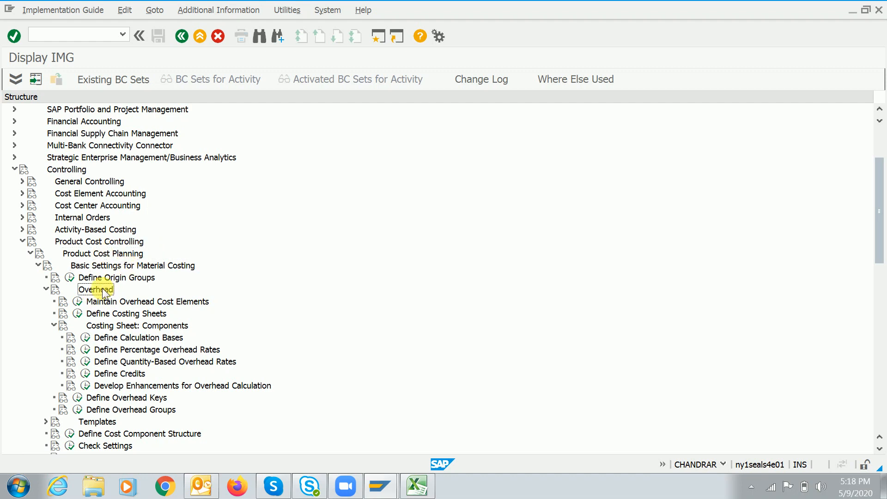
{"action": "left_click", "coordinate": [140, 338]}
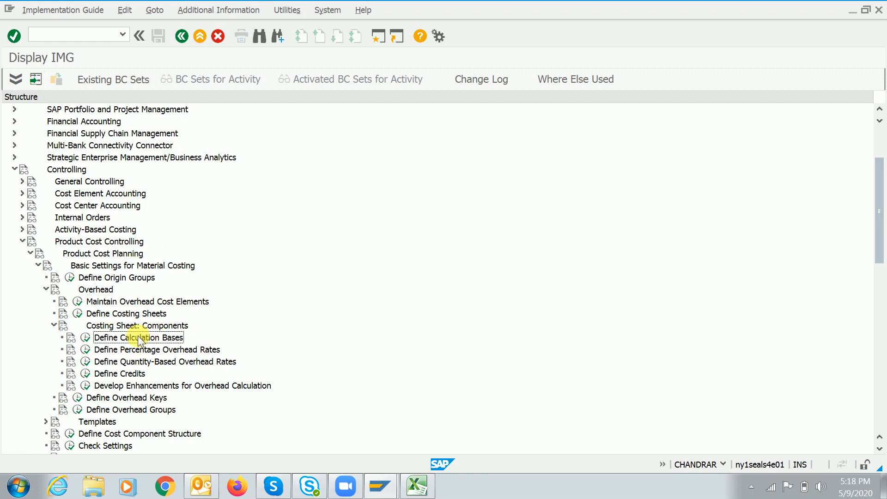
{"action": "left_click", "coordinate": [417, 485]}
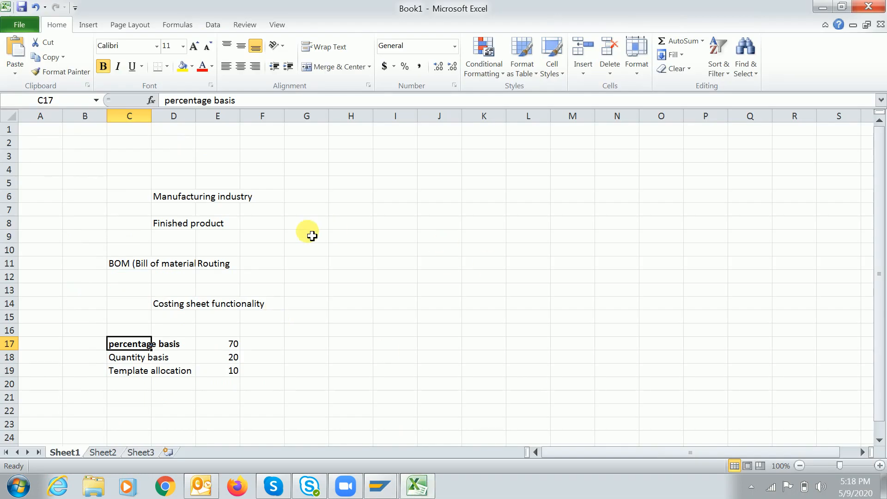
List 'Rawa material expend' 2000 and 'Manufacturing' 500 starting in row 9
{"action": "left_click", "coordinate": [353, 240]}
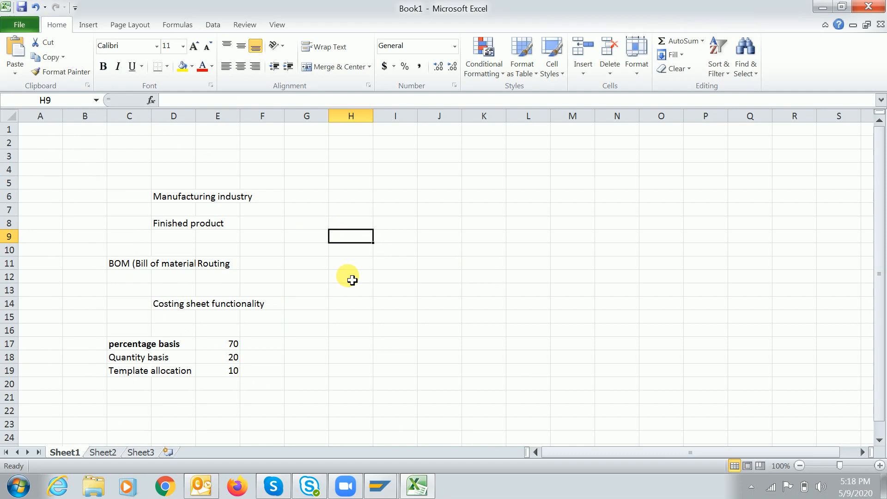
{"action": "type", "text": "Ra"}
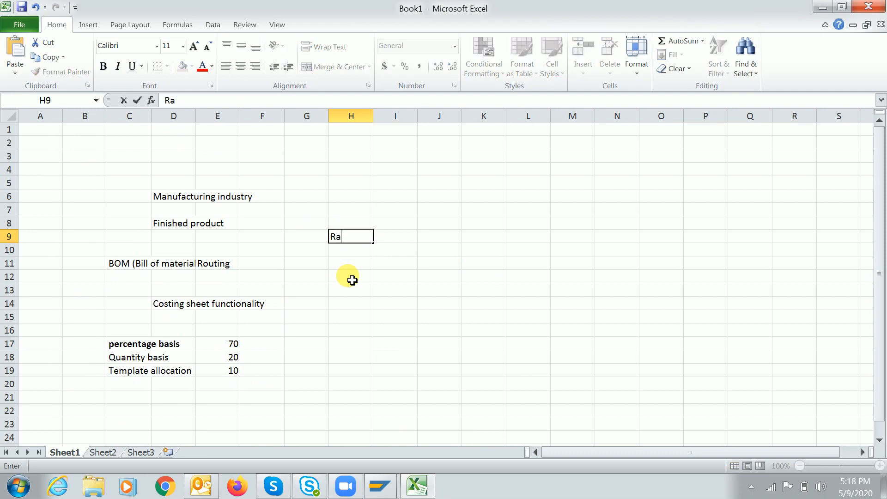
{"action": "type", "text": "wa material expend"}
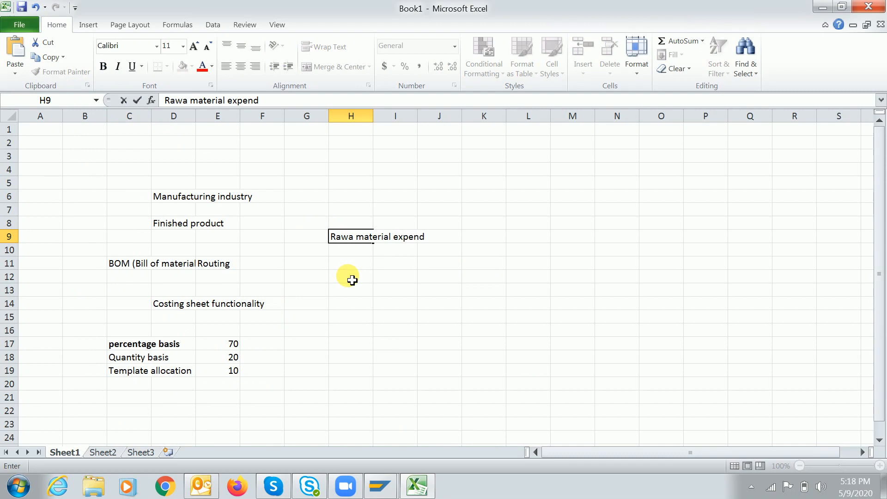
{"action": "key", "text": "Tab"}
{"action": "key", "text": "Tab"}
{"action": "key", "text": "Tab"}
{"action": "type", "text": "200"}
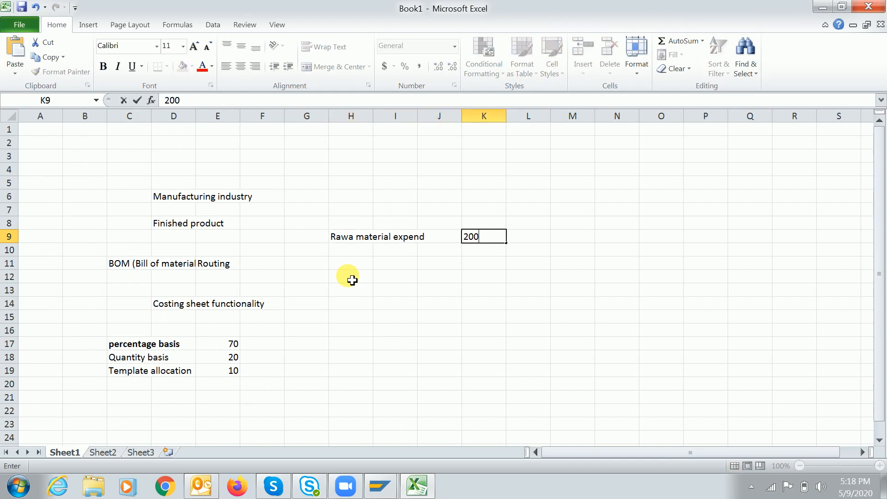
{"action": "key", "text": "Return"}
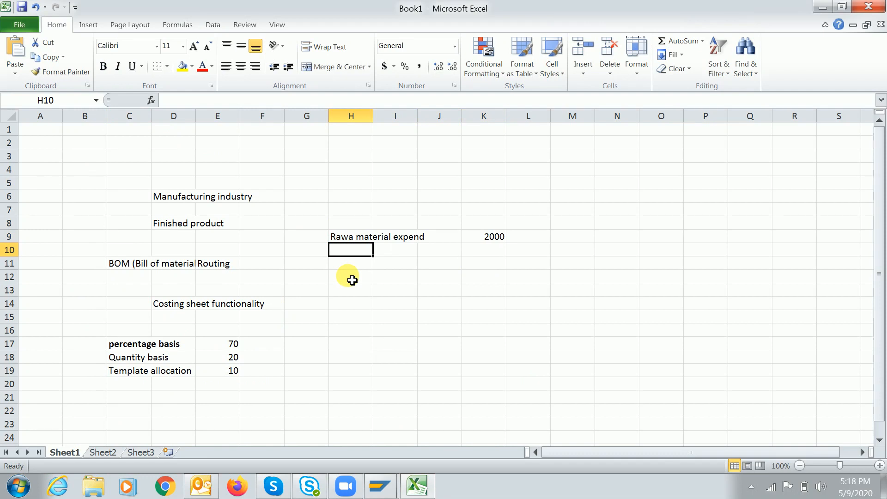
{"action": "type", "text": "Man"}
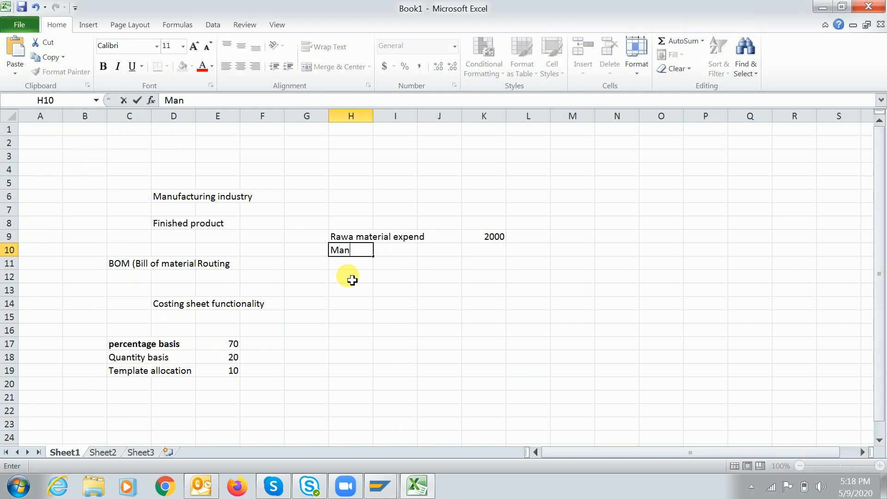
{"action": "type", "text": "ufacturing"}
{"action": "key", "text": "Tab"}
{"action": "key", "text": "Tab"}
{"action": "key", "text": "Tab"}
{"action": "type", "text": "50"}
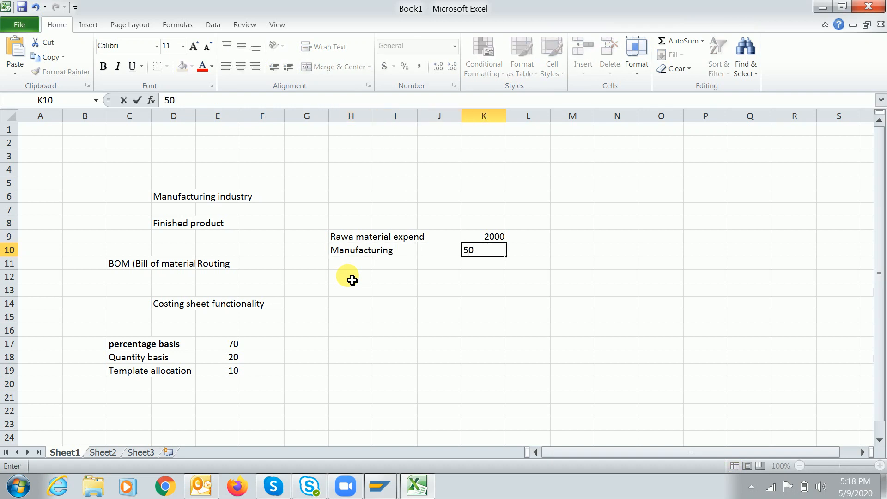
{"action": "left_click", "coordinate": [350, 268]}
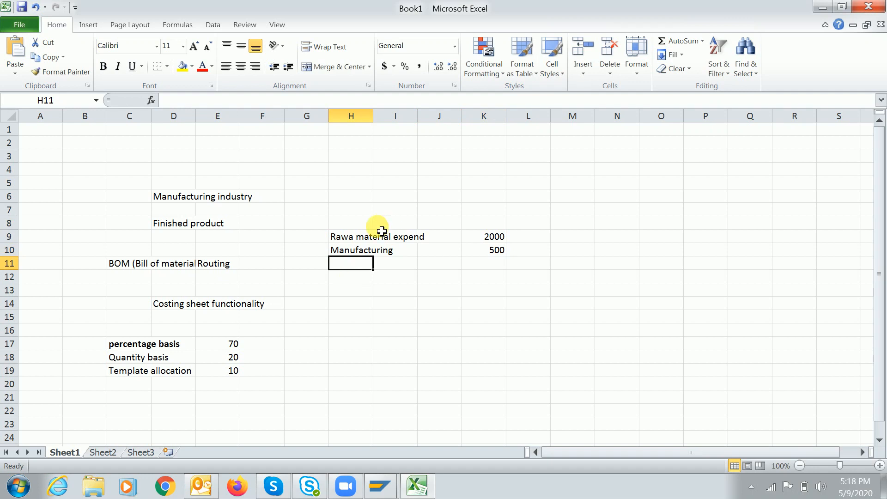
Add source notes 'BOM' in L9 and 'Routing' in L10
{"action": "left_click_drag", "start_coordinate": [376, 234], "coordinate": [402, 237]}
{"action": "left_click", "coordinate": [535, 242]}
{"action": "type", "text": "BOM"}
{"action": "key", "text": "Return"}
{"action": "type", "text": "Routing"}
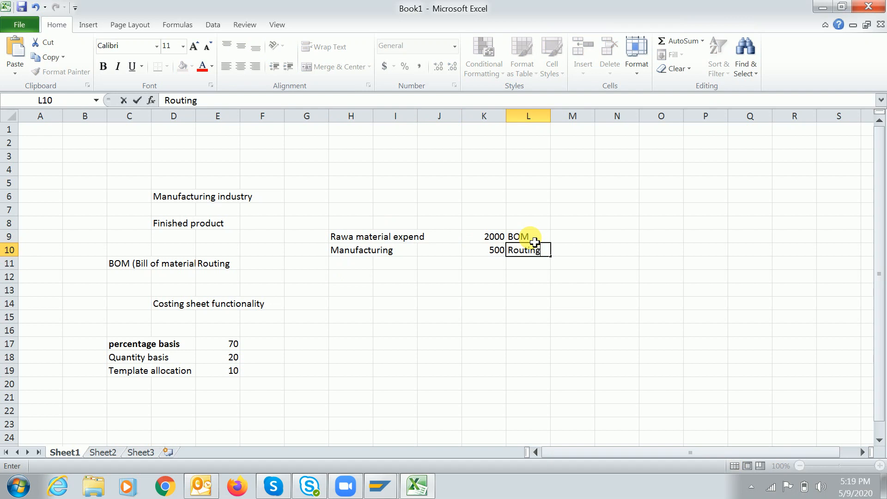
{"action": "key", "text": "Return"}
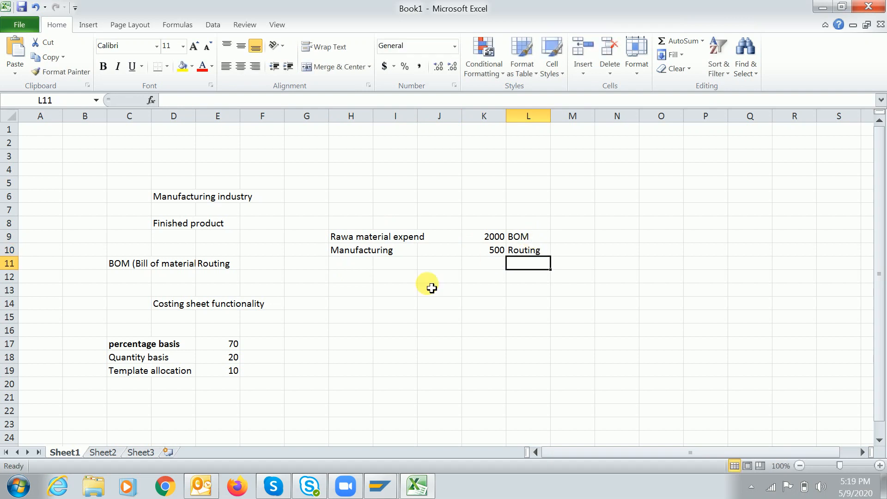
Add 'Admin expenditure' 200 in row 12 and 'Selling exp' 100 in row 13
{"action": "left_click", "coordinate": [349, 283]}
{"action": "type", "text": "A"}
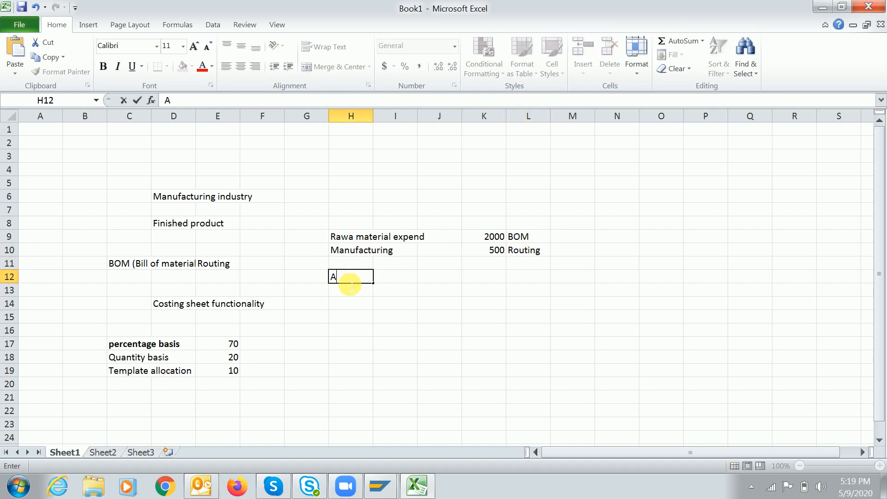
{"action": "type", "text": "dmin expenditure"}
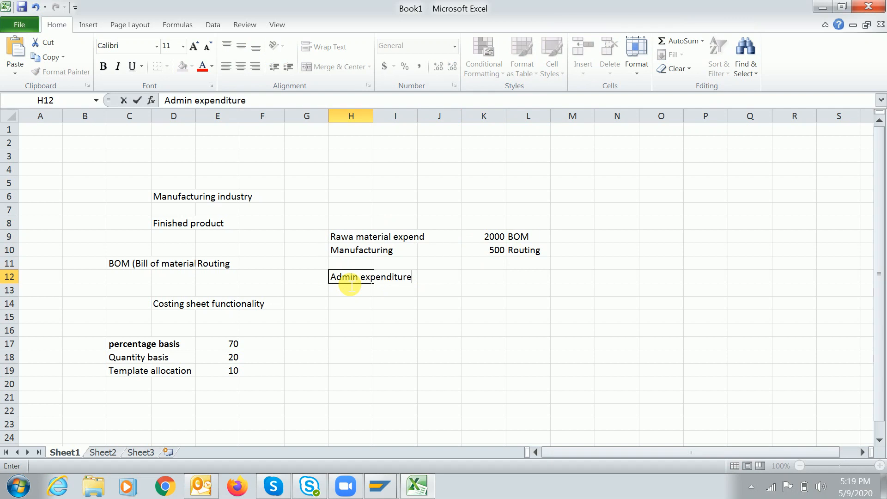
{"action": "key", "text": "Tab"}
{"action": "key", "text": "Tab"}
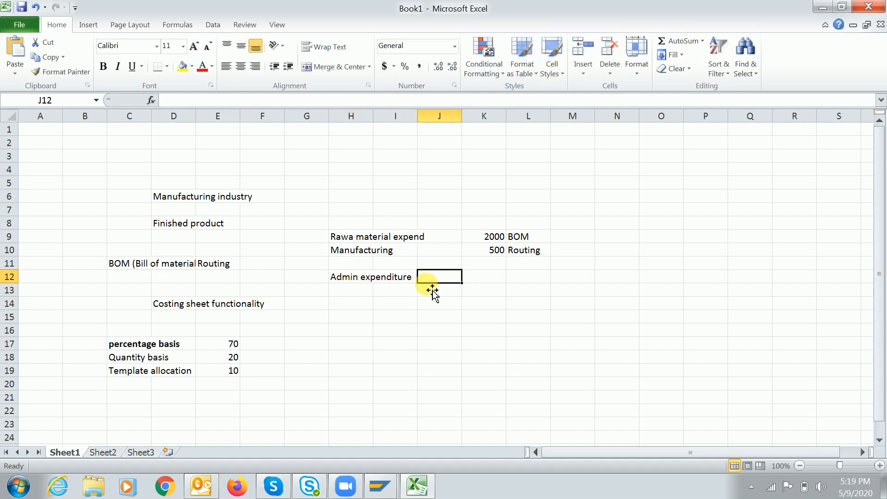
{"action": "type", "text": "200"}
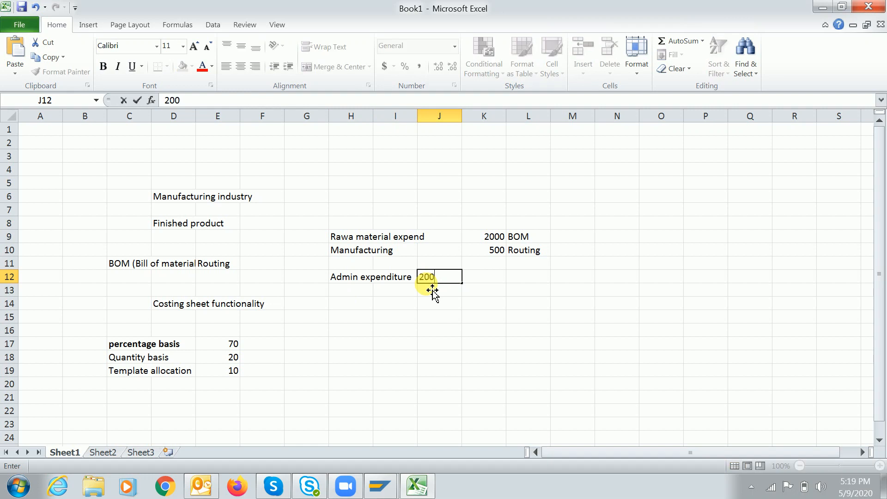
{"action": "key", "text": "Return"}
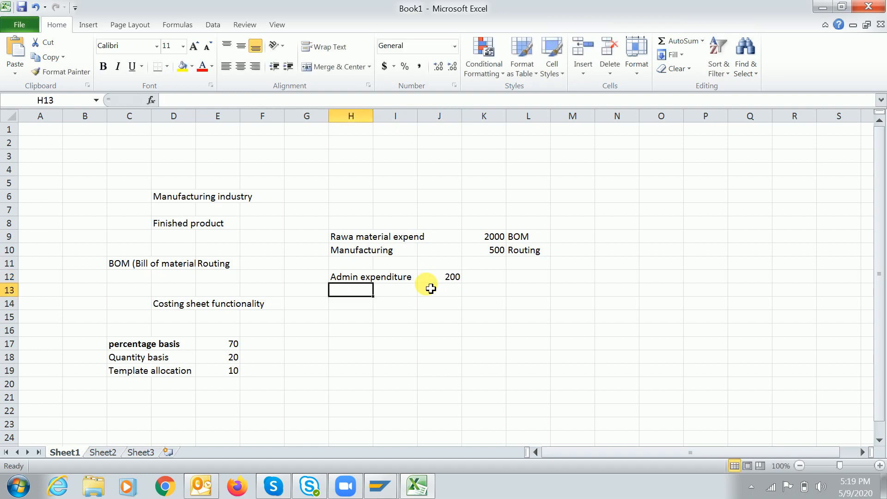
{"action": "type", "text": "Selling exp"}
{"action": "key", "text": "Tab"}
{"action": "key", "text": "Tab"}
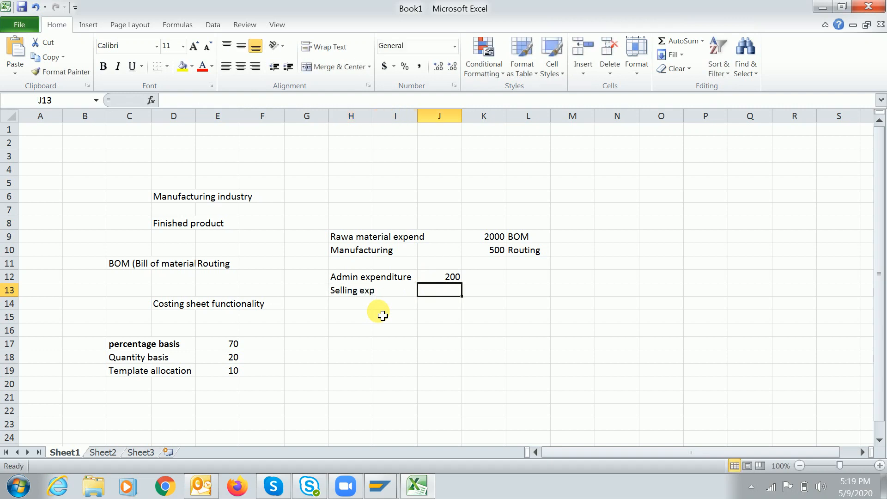
{"action": "type", "text": "100"}
{"action": "key", "text": "Return"}
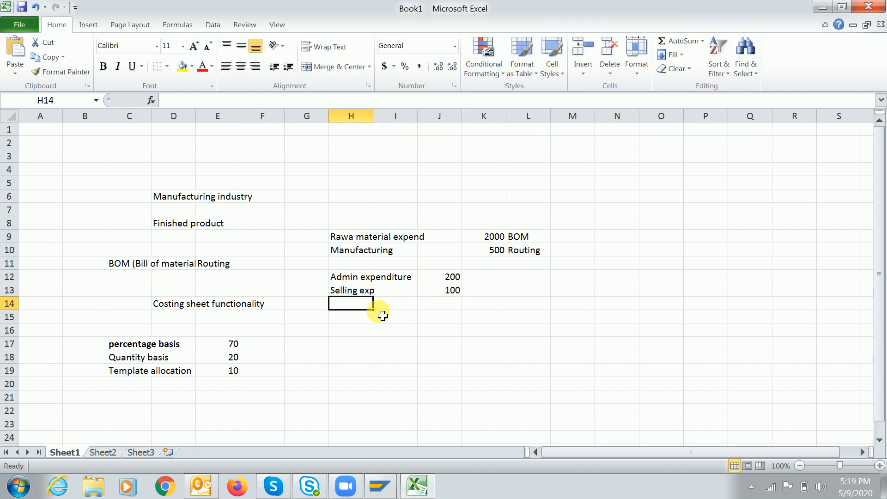
{"action": "left_click_drag", "start_coordinate": [355, 282], "coordinate": [447, 293]}
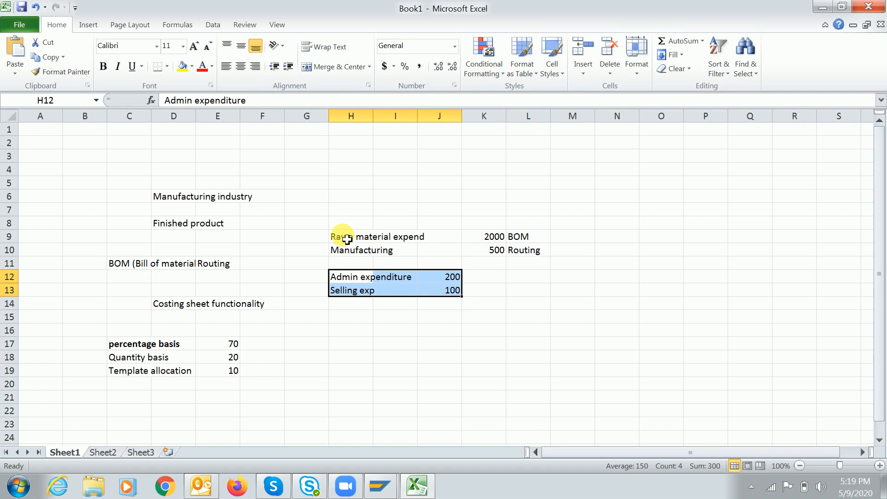
{"action": "left_click_drag", "start_coordinate": [383, 237], "coordinate": [522, 286]}
{"action": "left_click_drag", "start_coordinate": [347, 223], "coordinate": [522, 294]}
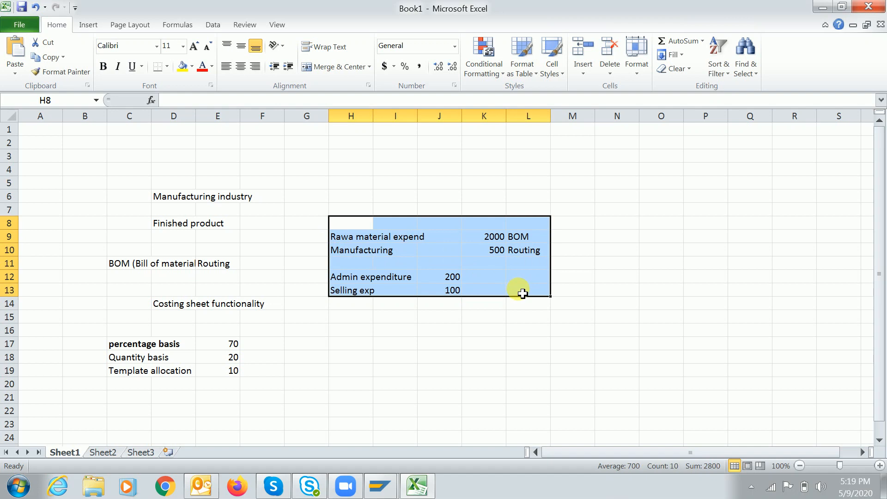
{"action": "left_click", "coordinate": [397, 237]}
{"action": "left_click", "coordinate": [540, 240]}
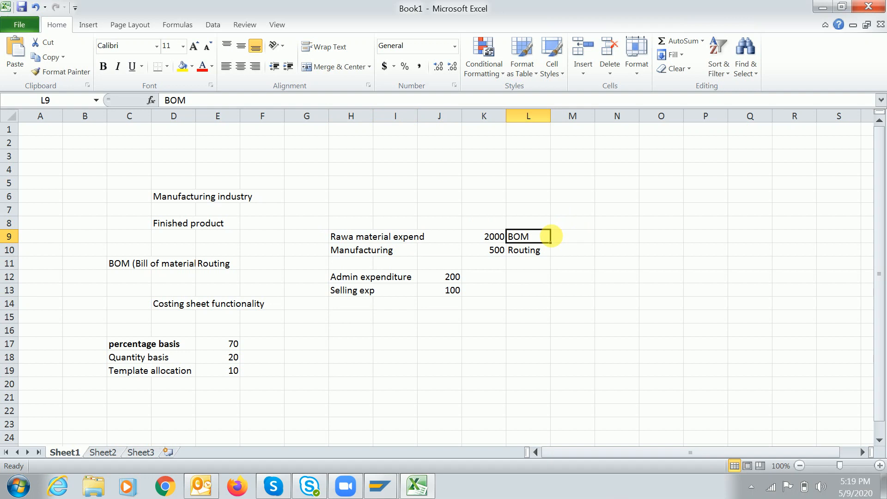
{"action": "left_click", "coordinate": [531, 252]}
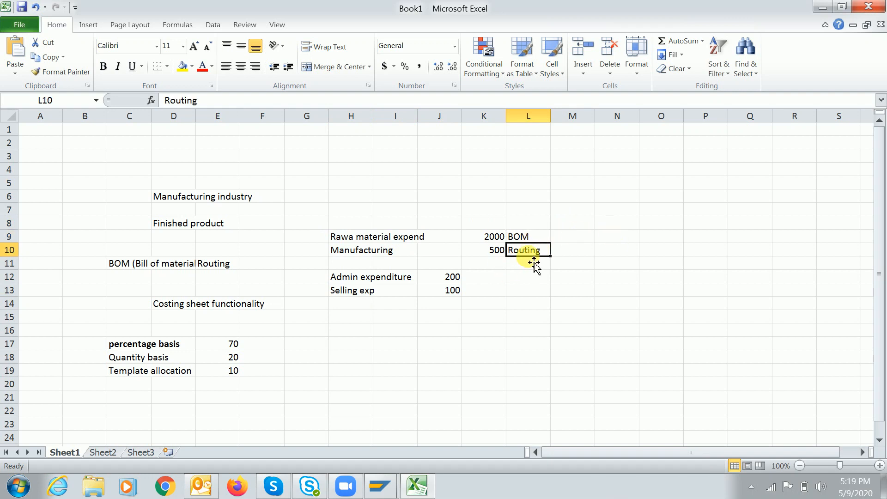
{"action": "left_click", "coordinate": [346, 275]}
{"action": "left_click", "coordinate": [355, 290]}
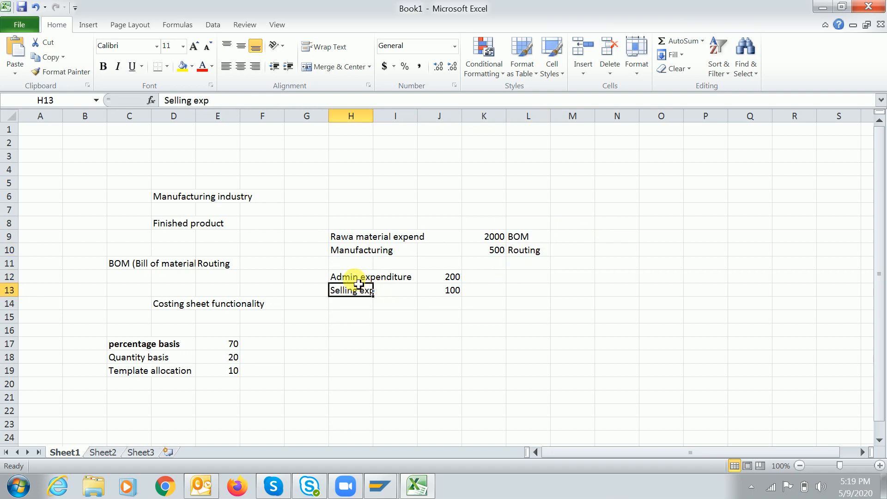
{"action": "left_click_drag", "start_coordinate": [349, 277], "coordinate": [455, 297]}
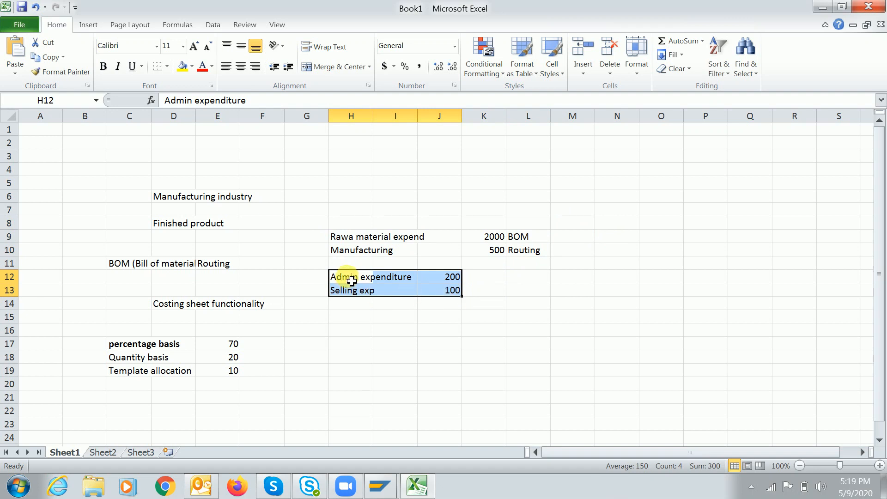
{"action": "left_click", "coordinate": [351, 281]}
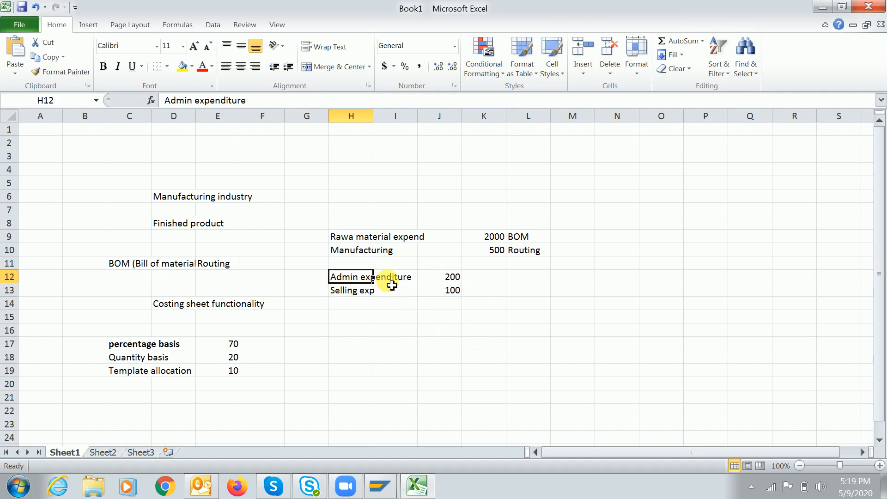
{"action": "left_click", "coordinate": [444, 279]}
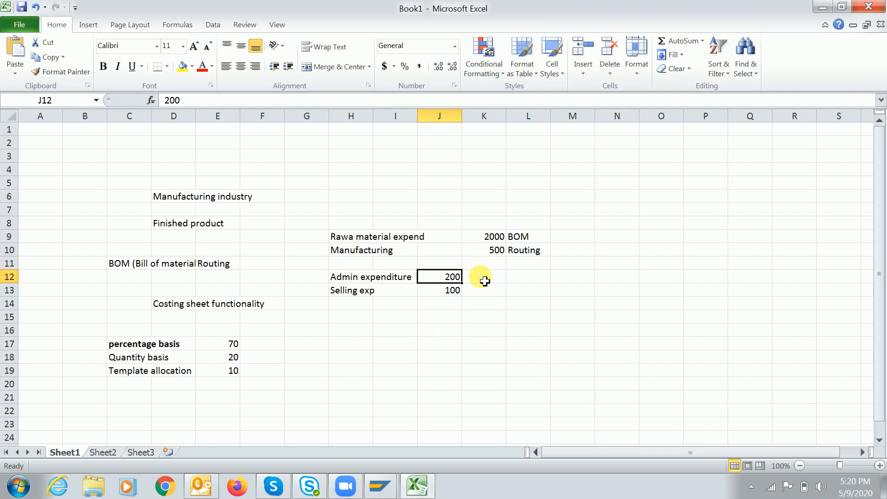
{"action": "left_click", "coordinate": [484, 281]}
{"action": "left_click", "coordinate": [436, 279]}
Note '10% on raw material exp' in K12 and '5% on raw material exp' in K13
{"action": "left_click", "coordinate": [485, 280]}
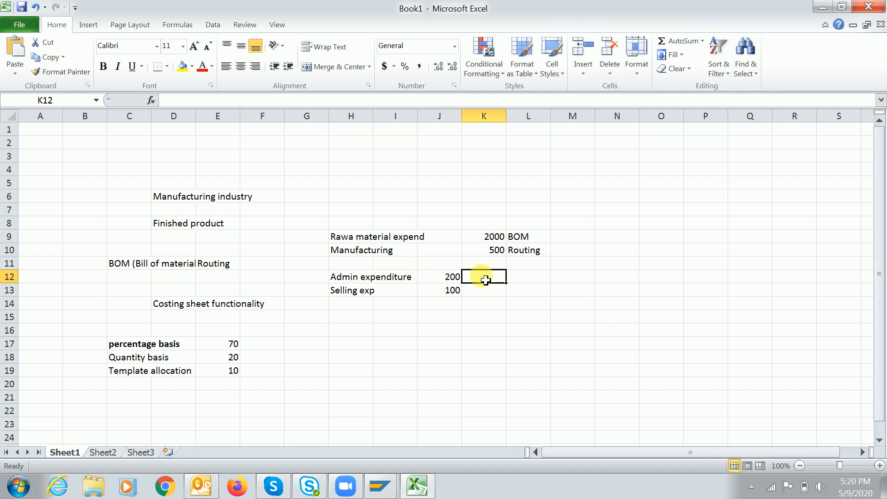
{"action": "type", "text": "10"}
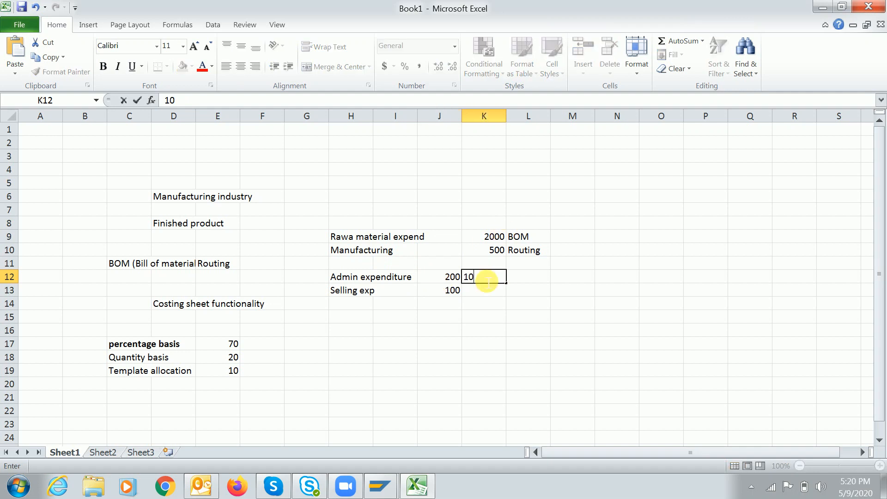
{"action": "type", "text": "% on raw material "}
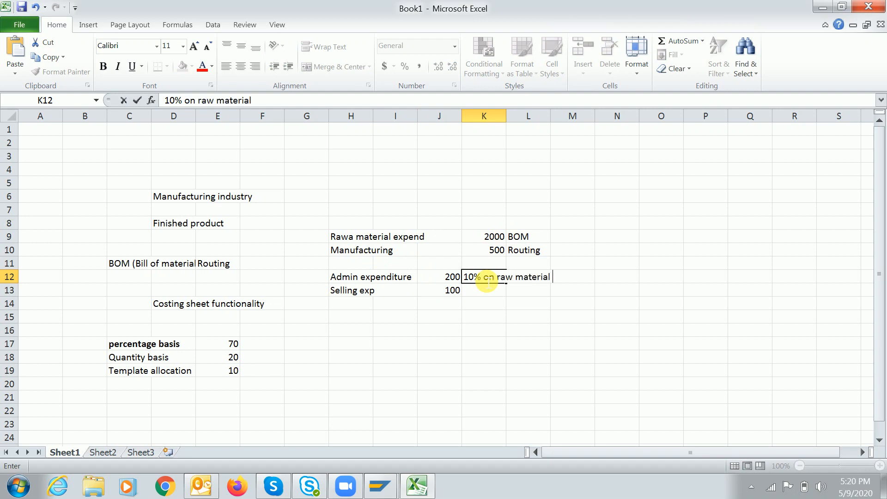
{"action": "type", "text": "exp"}
{"action": "key", "text": "Return"}
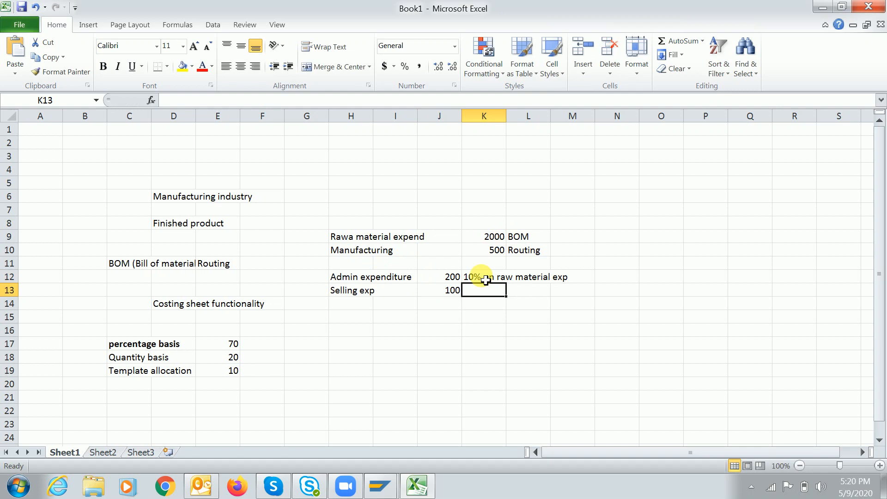
{"action": "type", "text": "10"}
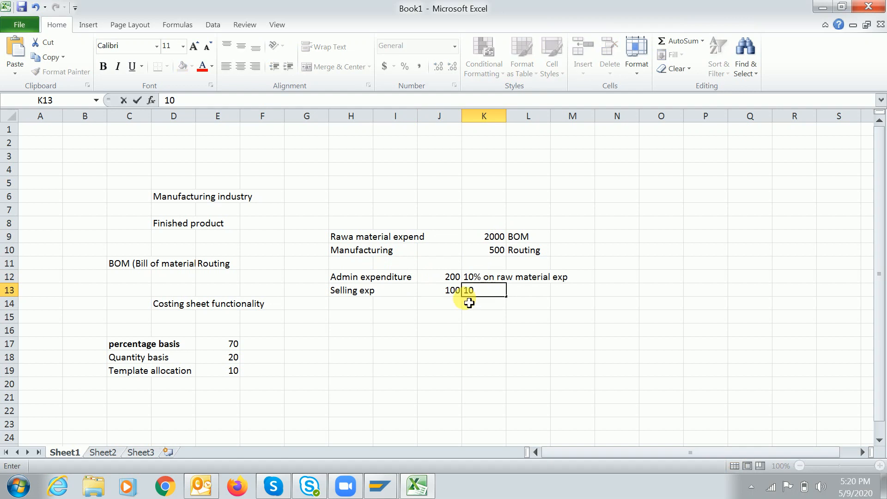
{"action": "key", "text": "BackSpace"}
{"action": "key", "text": "BackSpace"}
{"action": "type", "text": "5% on raw material "}
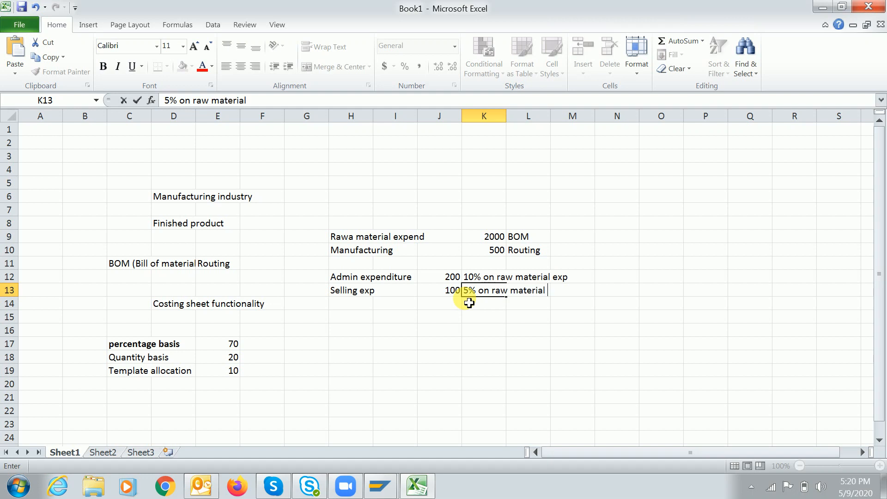
{"action": "type", "text": "exp"}
{"action": "key", "text": "Return"}
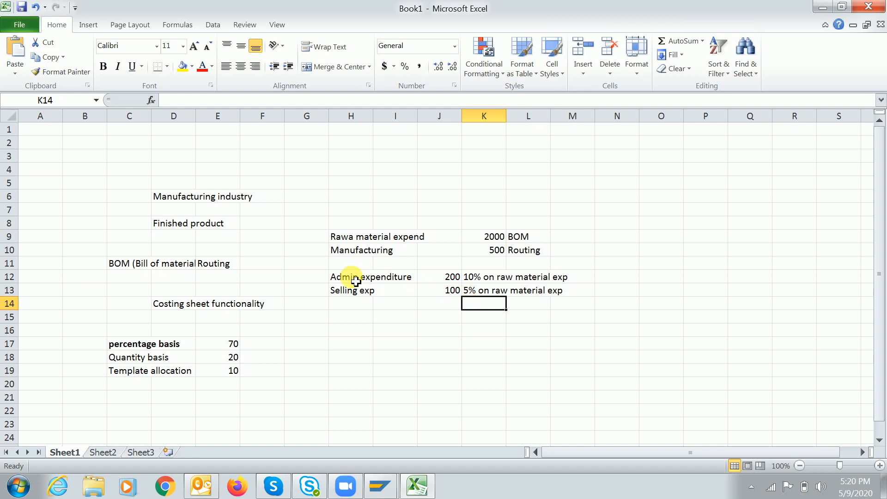
{"action": "left_click_drag", "start_coordinate": [349, 278], "coordinate": [521, 292]}
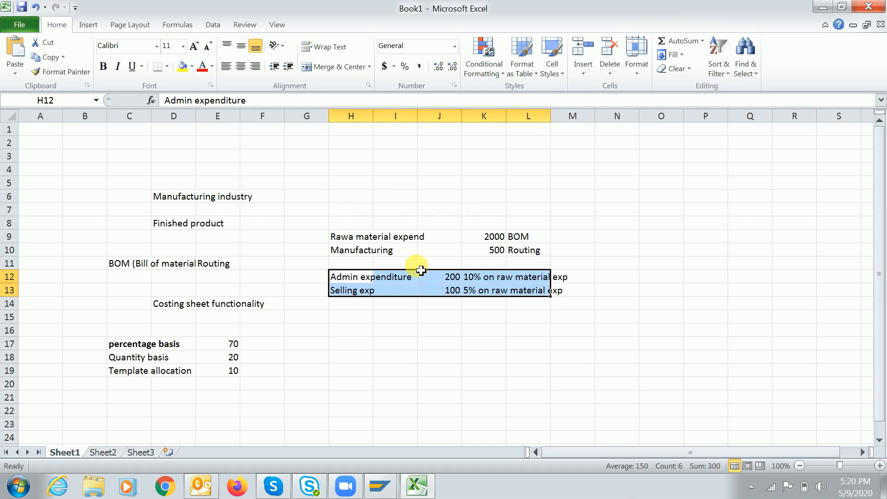
{"action": "left_click", "coordinate": [347, 319]}
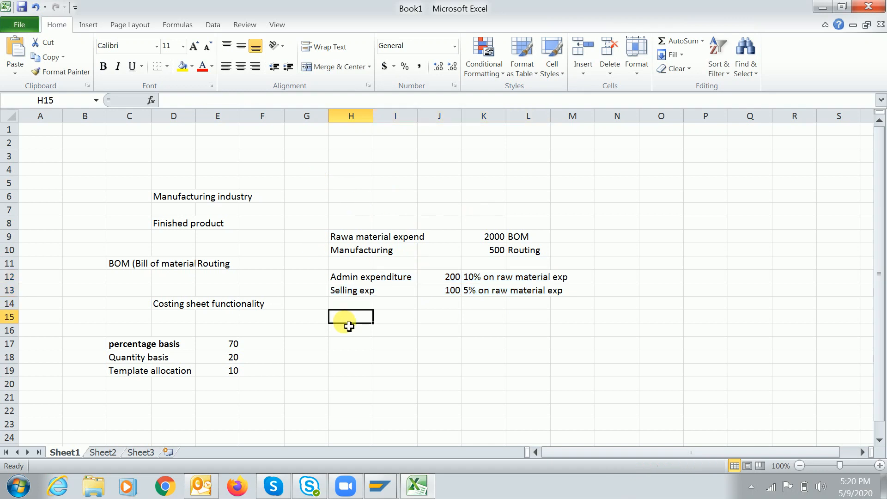
{"action": "left_click", "coordinate": [449, 277]}
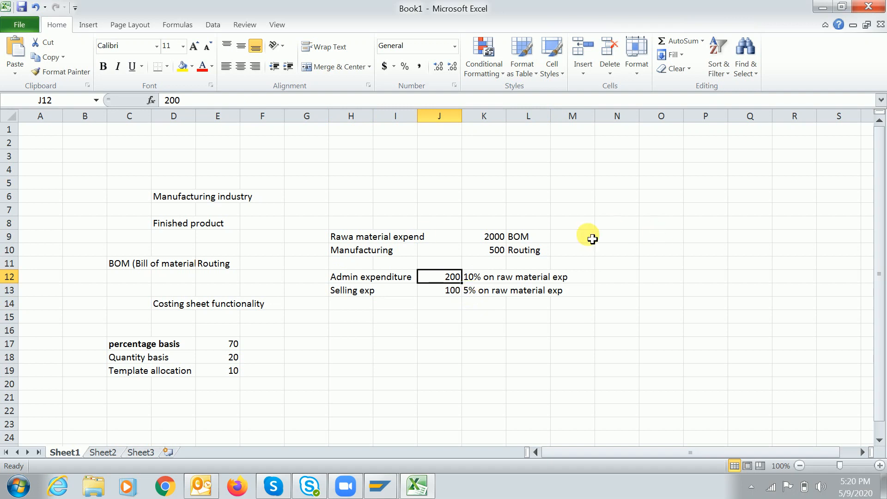
Enter 2500 in M9, the sum of raw material 2000 and manufacturing 500
{"action": "left_click", "coordinate": [590, 239]}
{"action": "type", "text": "25000"}
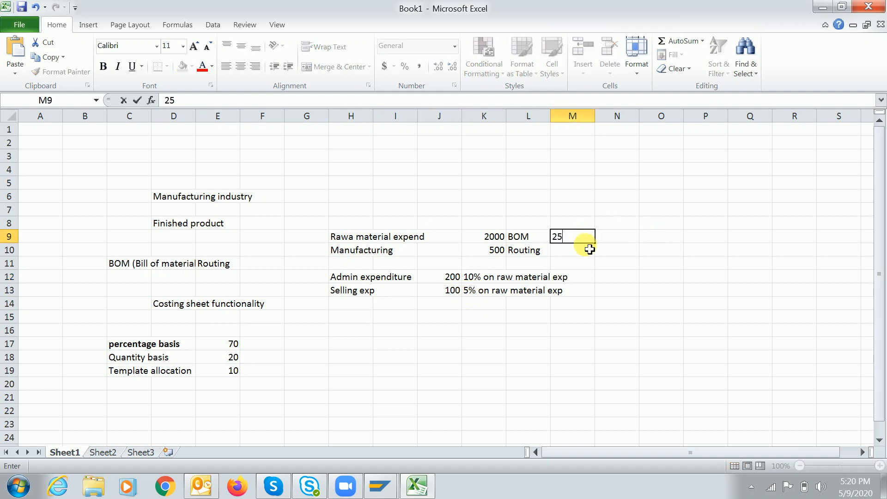
{"action": "key", "text": "BackSpace"}
{"action": "key", "text": "Return"}
Try 270 in M12, clear it again, and review the percentage notes in K12 and K13
{"action": "key", "text": "Down"}
{"action": "key", "text": "Down"}
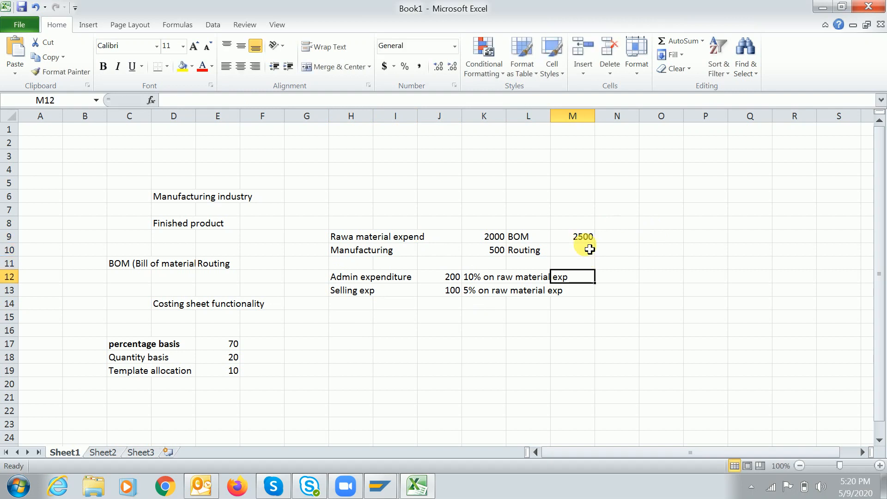
{"action": "type", "text": "270"}
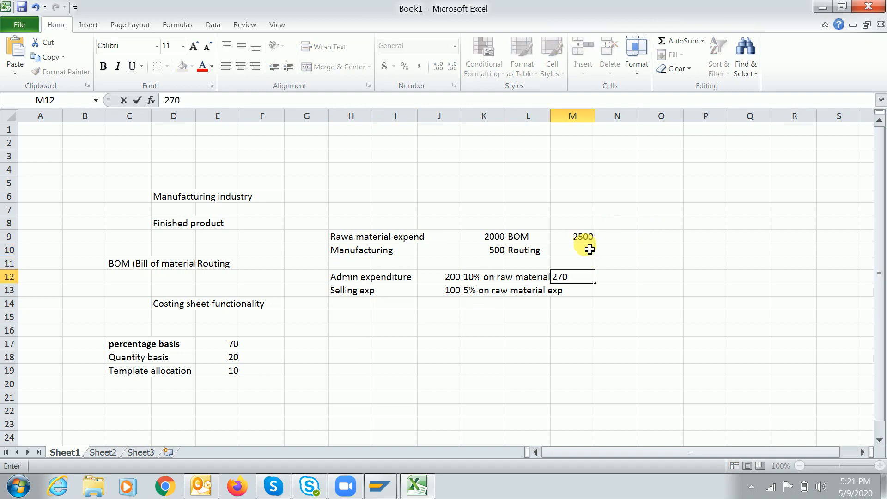
{"action": "key", "text": "Return"}
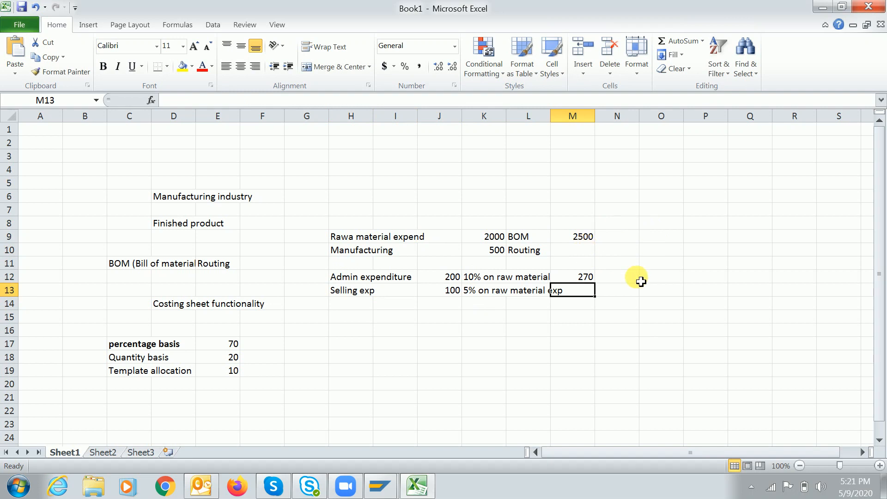
{"action": "left_click", "coordinate": [582, 277]}
{"action": "key", "text": "BackSpace"}
{"action": "key", "text": "Return"}
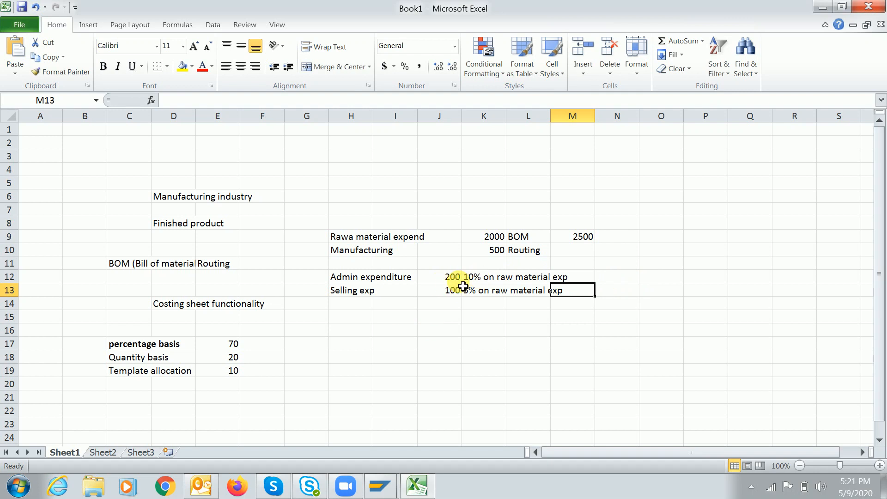
{"action": "left_click", "coordinate": [479, 280]}
{"action": "left_click", "coordinate": [481, 290]}
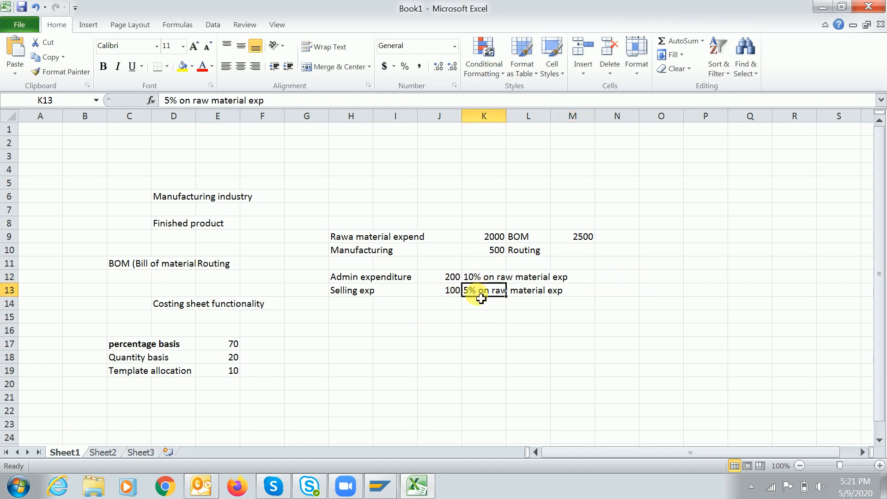
{"action": "left_click", "coordinate": [480, 280]}
{"action": "left_click", "coordinate": [483, 294]}
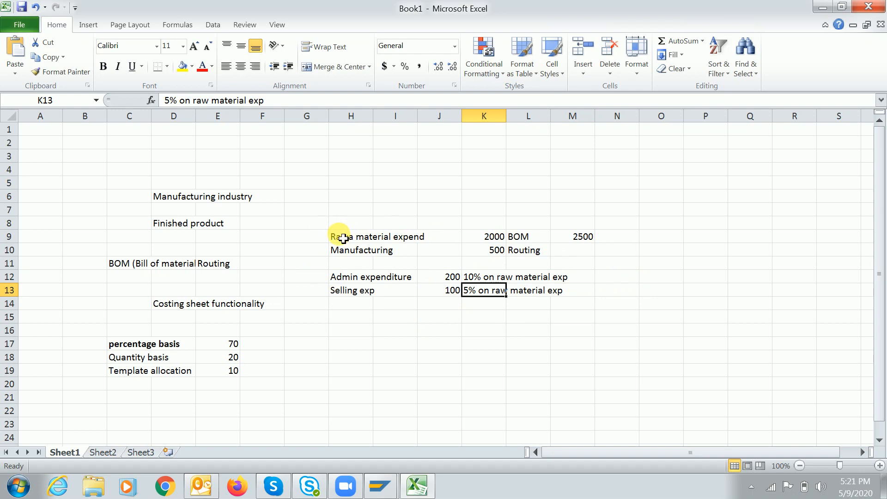
Launch Define Calculation Bases in SAP, then return to the Book1 Excel costing notes
{"action": "key", "text": "alt+Tab"}
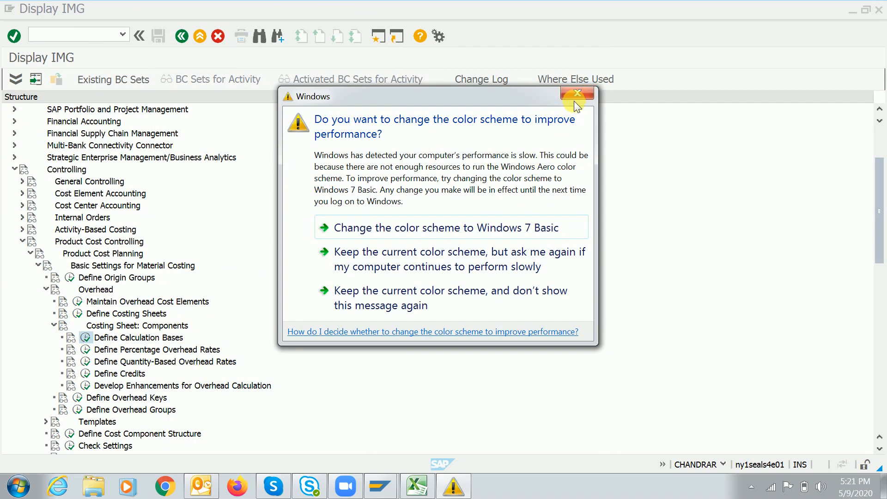
{"action": "left_click", "coordinate": [575, 95]}
{"action": "left_click", "coordinate": [143, 340]}
{"action": "key", "text": "Left"}
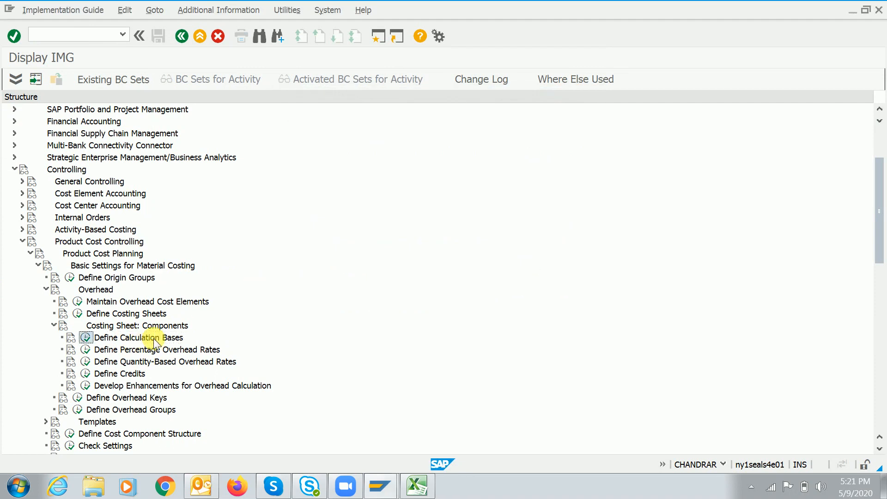
{"action": "key", "text": "Return"}
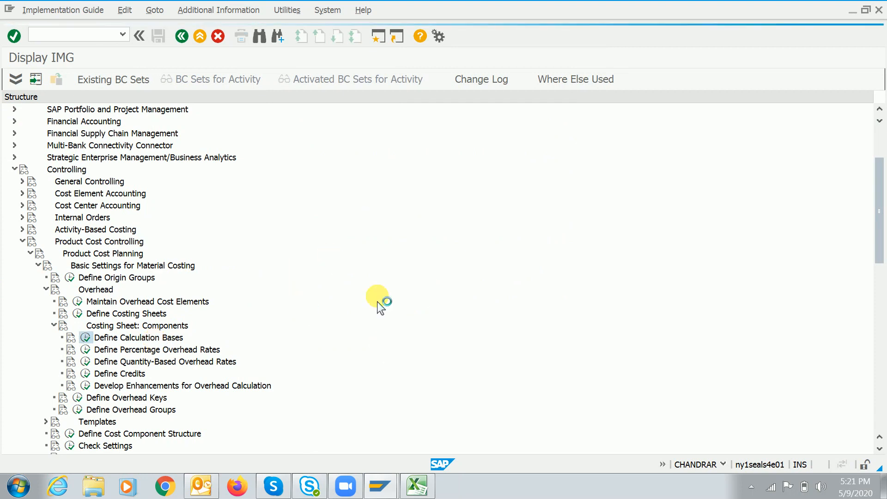
{"action": "key", "text": "alt+Tab"}
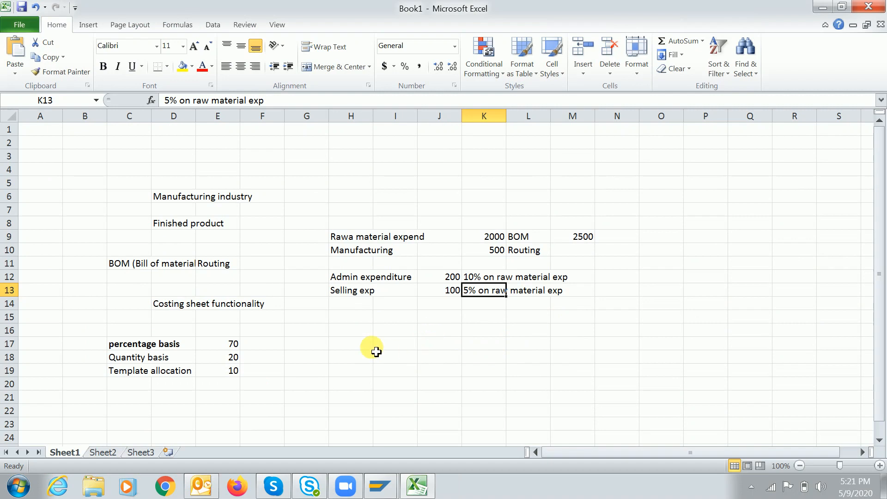
{"action": "left_click", "coordinate": [352, 350]}
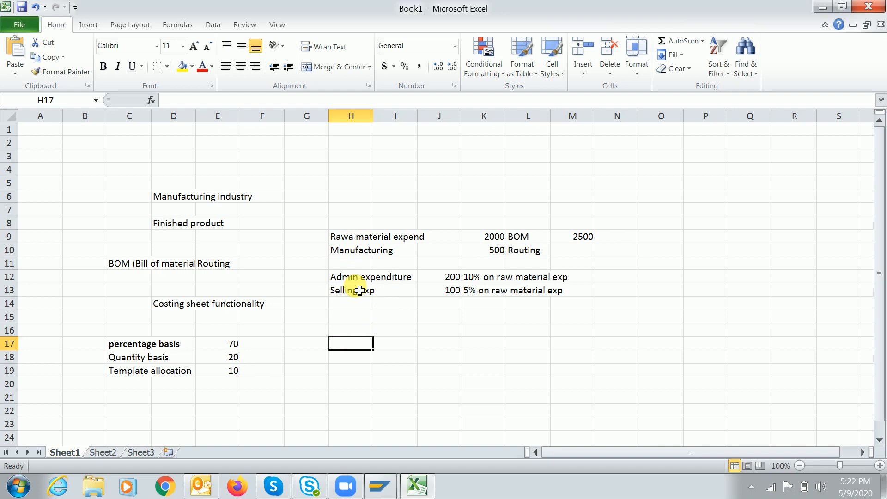
{"action": "left_click", "coordinate": [467, 277]}
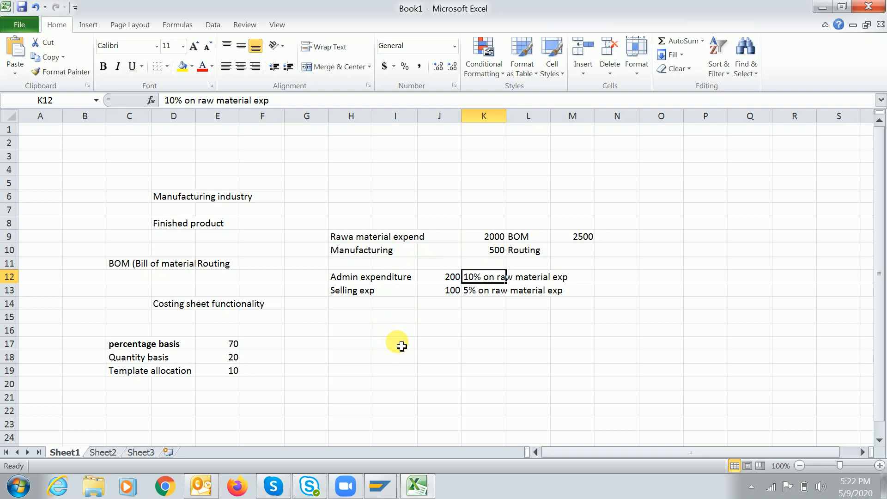
Type the Base heading in H17
{"action": "left_click", "coordinate": [341, 347]}
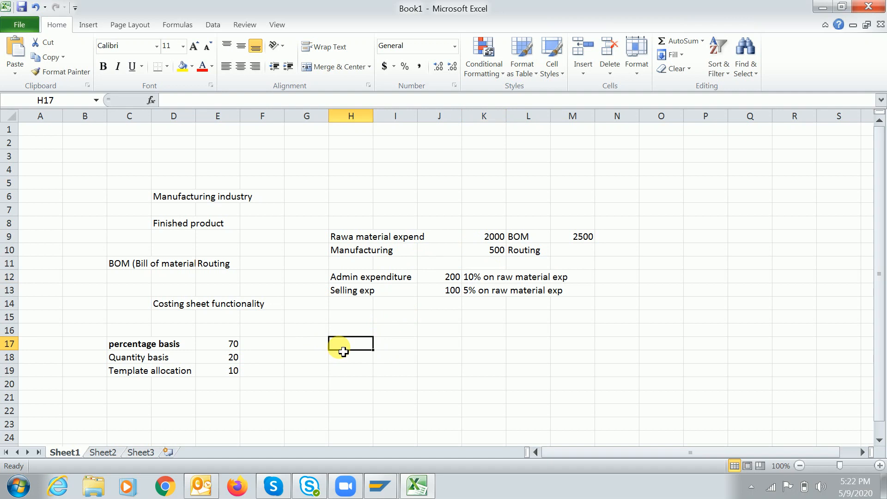
{"action": "type", "text": "Base"}
{"action": "key", "text": "Return"}
{"action": "key", "text": "Down"}
{"action": "key", "text": "Up"}
{"action": "key", "text": "Down"}
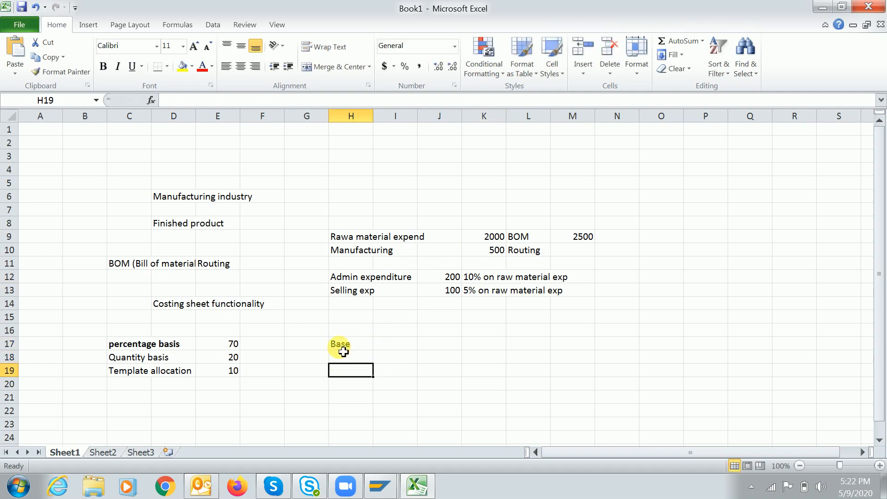
{"action": "left_click", "coordinate": [340, 235]}
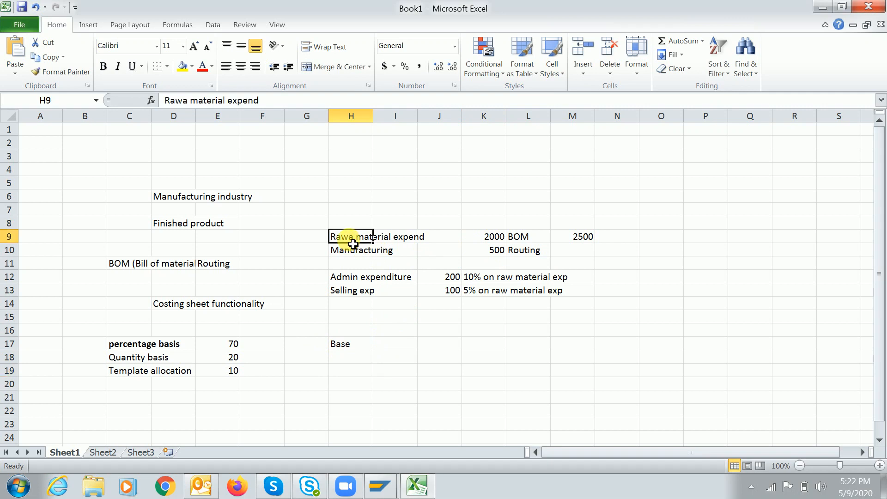
Enter Raw material in G18 with the amount 2000 in I18
{"action": "left_click", "coordinate": [308, 364]}
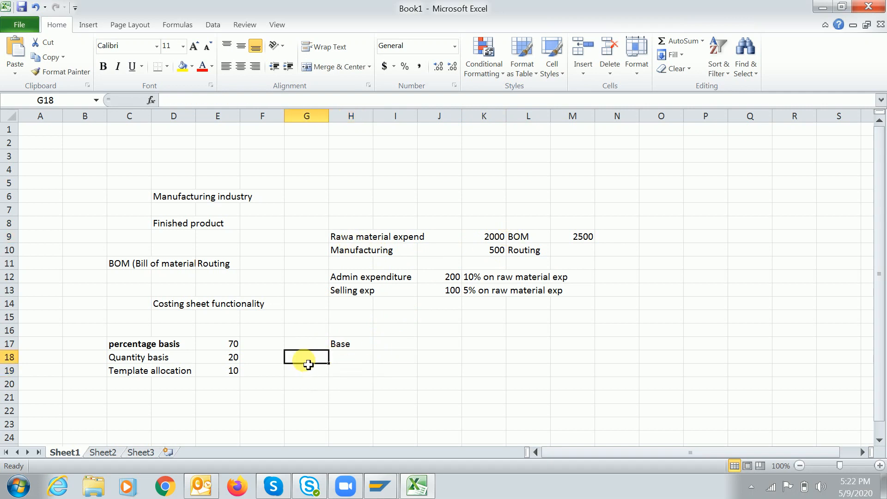
{"action": "type", "text": "Raw mate"}
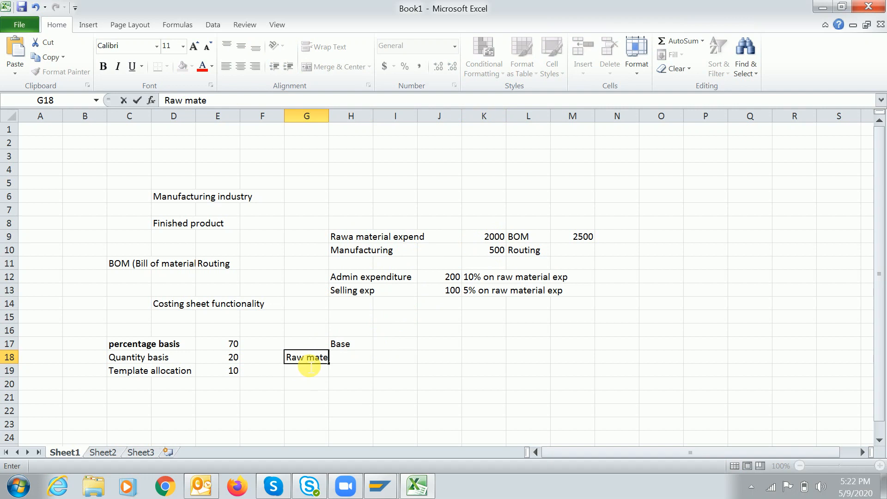
{"action": "type", "text": "rial"}
{"action": "key", "text": "Tab"}
{"action": "key", "text": "Tab"}
{"action": "type", "text": "2000"}
{"action": "key", "text": "Return"}
Move the Base heading from H17 to I17, above the 2000 amount
{"action": "left_click", "coordinate": [361, 350]}
{"action": "key", "text": "ctrl+x"}
{"action": "key", "text": "Right"}
{"action": "key", "text": "ctrl+v"}
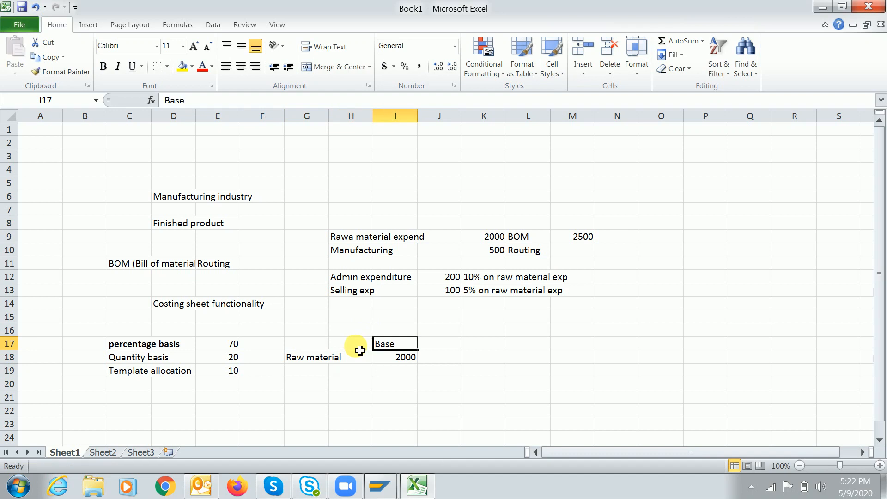
{"action": "left_click", "coordinate": [309, 359]}
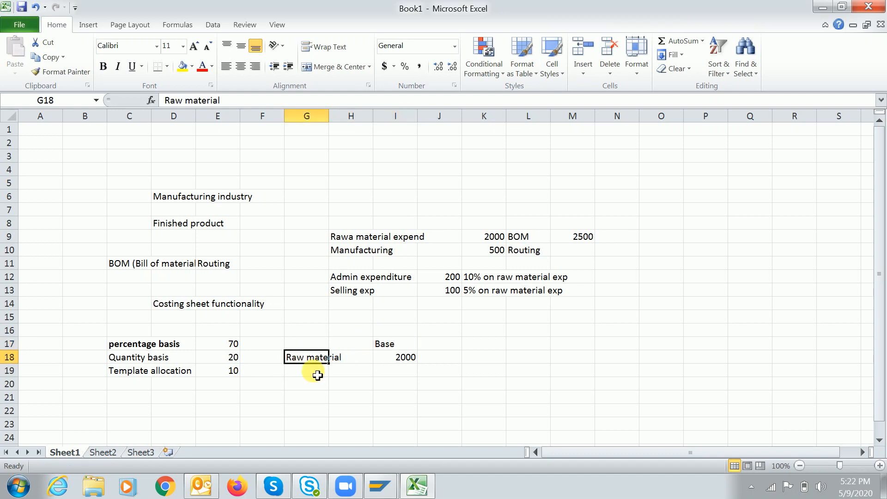
{"action": "left_click", "coordinate": [390, 344]}
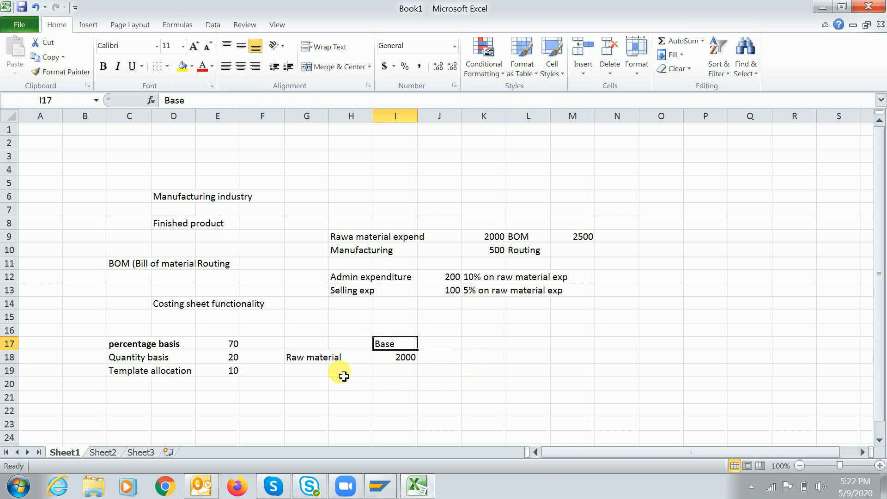
Add a Percentage heading in I20 with Admin exp at '10% on Base' in row 21
{"action": "left_click", "coordinate": [398, 386]}
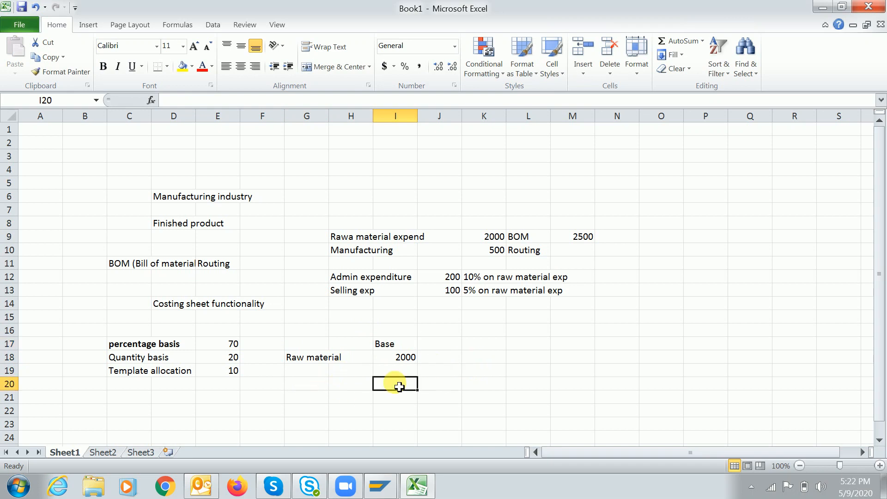
{"action": "type", "text": "Percentage"}
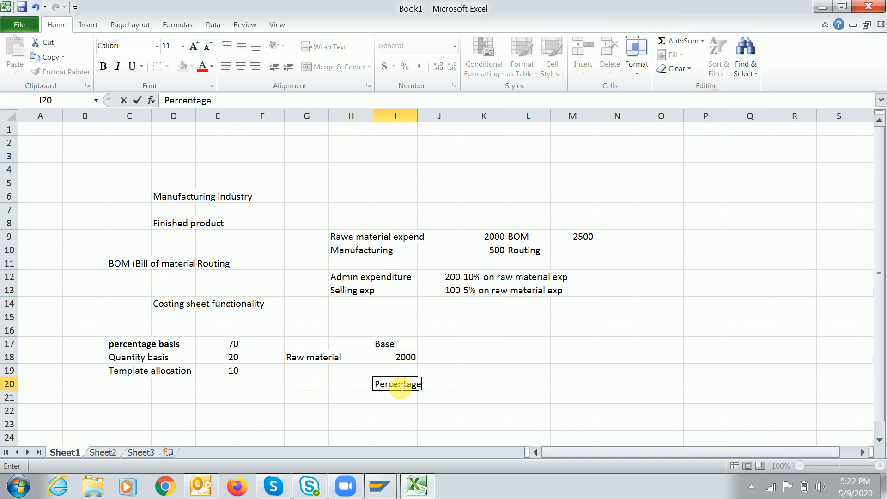
{"action": "key", "text": "Return"}
{"action": "left_click", "coordinate": [313, 400]}
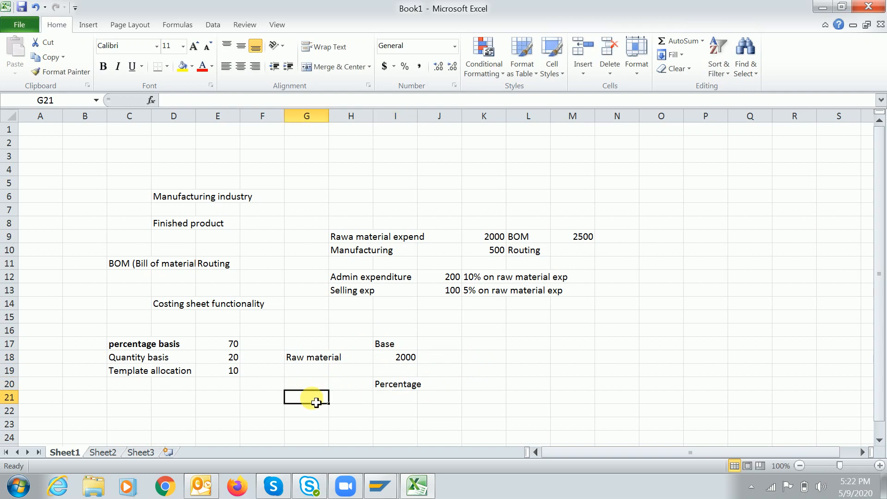
{"action": "type", "text": "Admin"}
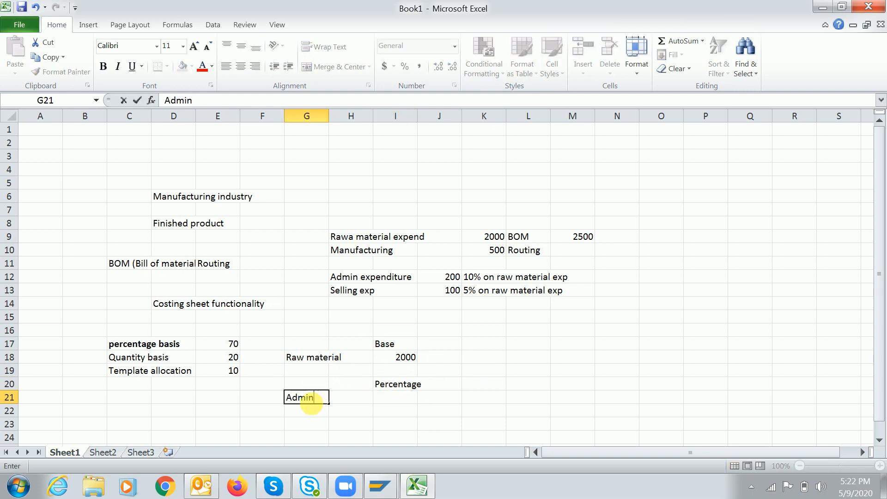
{"action": "type", "text": " exp"}
{"action": "key", "text": "Tab"}
{"action": "key", "text": "Tab"}
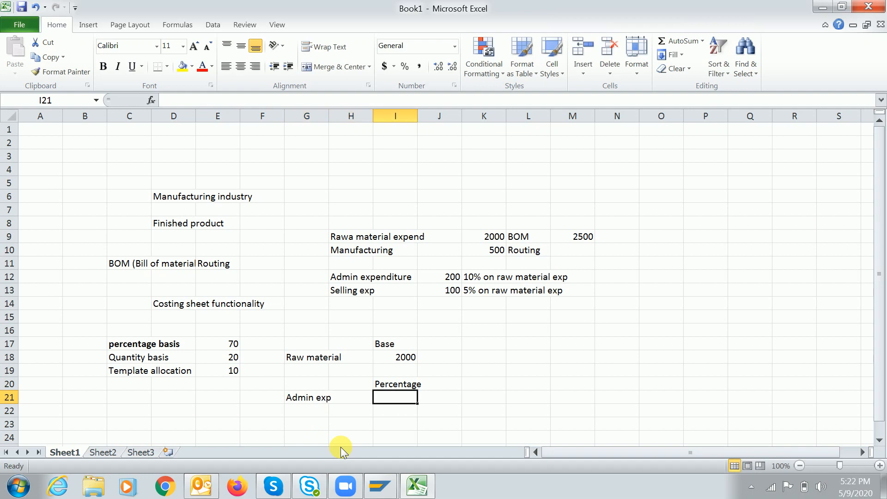
{"action": "type", "text": "10"}
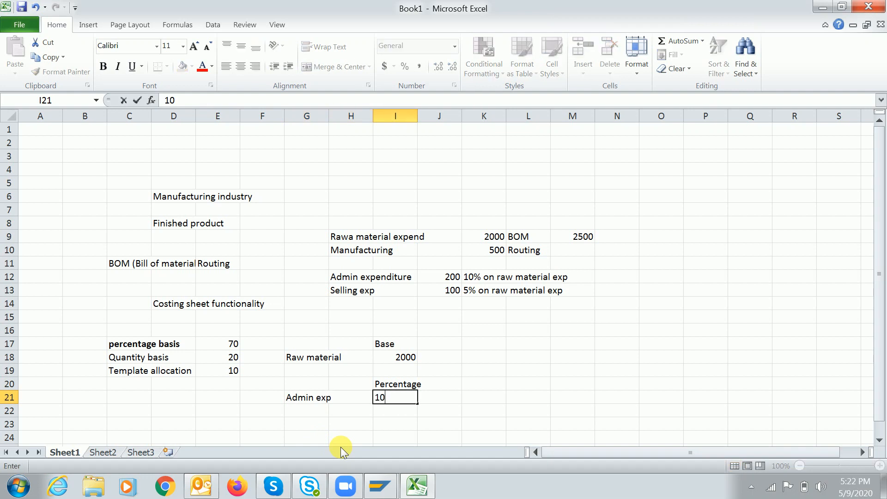
{"action": "type", "text": "%"}
{"action": "key", "text": "BackSpace"}
{"action": "type", "text": "% on Base"}
{"action": "key", "text": "Return"}
Add Selling exp at '5% on base' in row 22 and type a Standard costing heading
{"action": "type", "text": "S"}
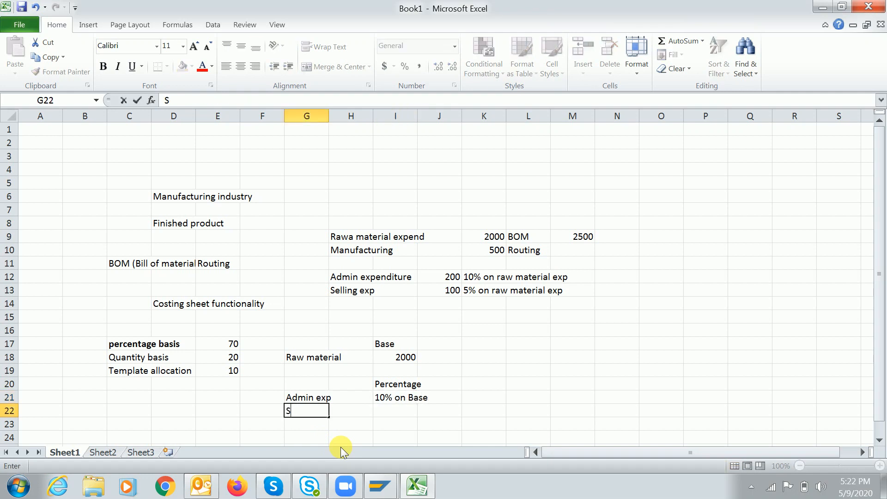
{"action": "type", "text": "elling expo"}
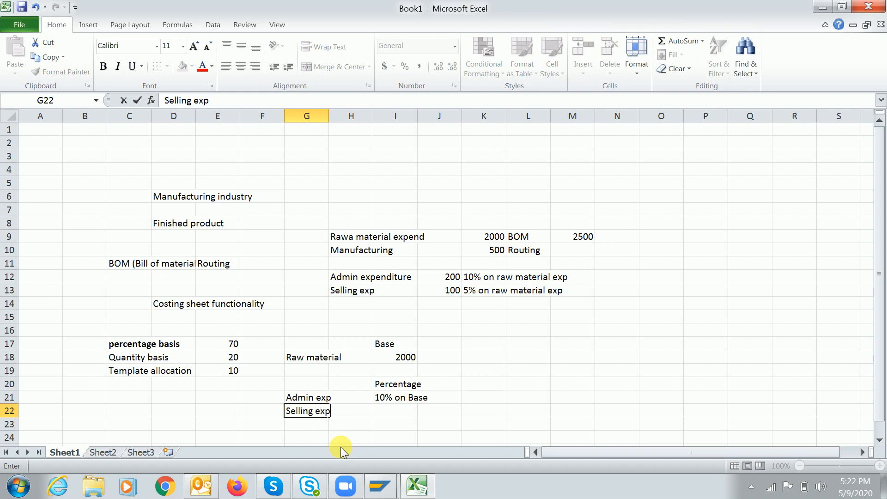
{"action": "key", "text": "BackSpace"}
{"action": "key", "text": "Tab"}
{"action": "key", "text": "Tab"}
{"action": "type", "text": "5% "}
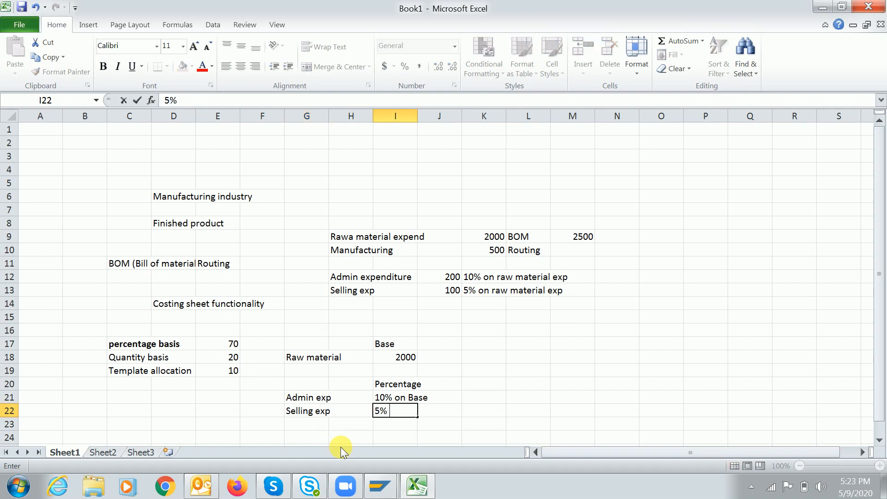
{"action": "type", "text": "on base"}
{"action": "key", "text": "Return"}
{"action": "key", "text": "Return"}
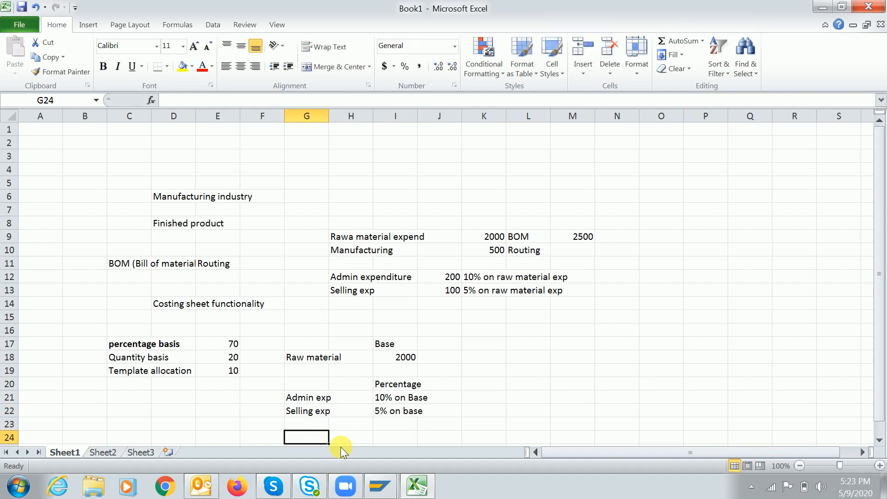
{"action": "type", "text": "Standard costing"}
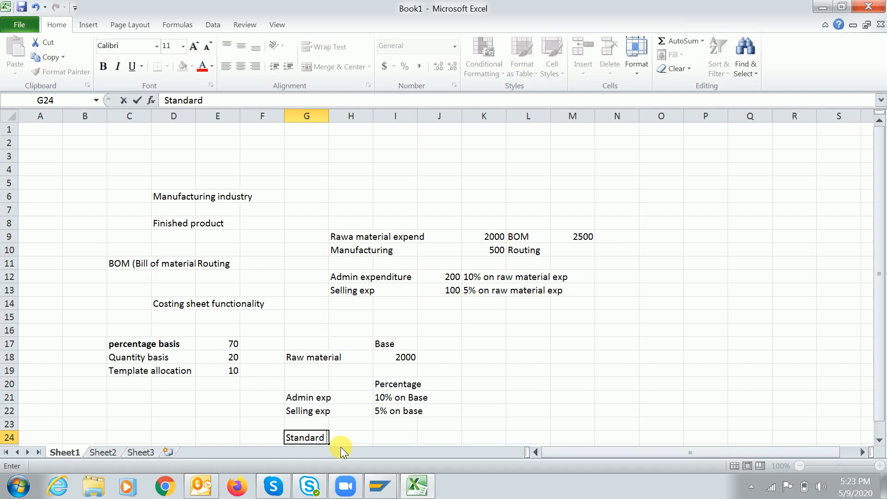
Label the Standard costing rows: BOM as Variable and Routing as Manufacturing exp
{"action": "key", "text": "Return"}
{"action": "key", "text": "Return"}
{"action": "key", "text": "Up"}
{"action": "key", "text": "Down"}
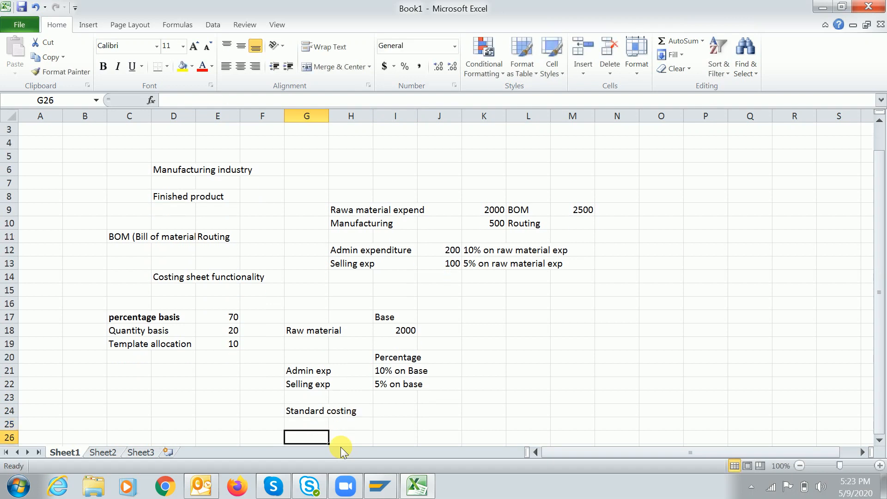
{"action": "type", "text": "BOM"}
{"action": "key", "text": "Tab"}
{"action": "type", "text": "Variable cst"}
{"action": "key", "text": "Return"}
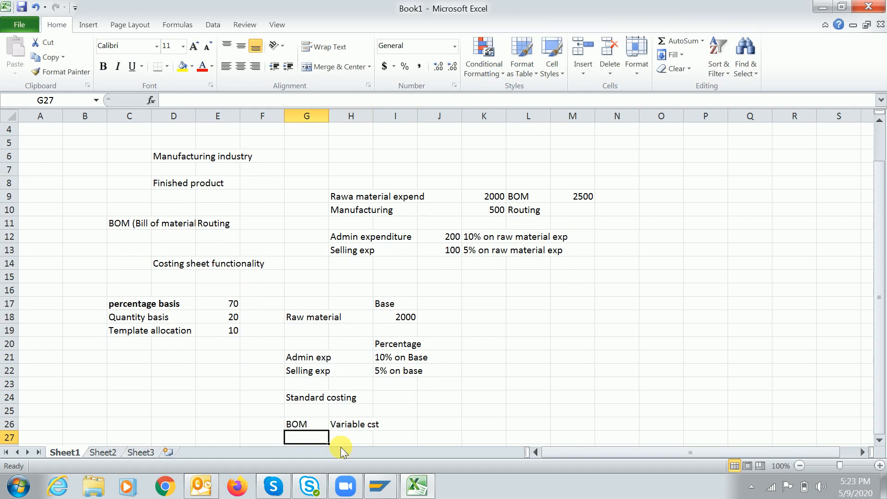
{"action": "type", "text": "Routing"}
{"action": "key", "text": "Tab"}
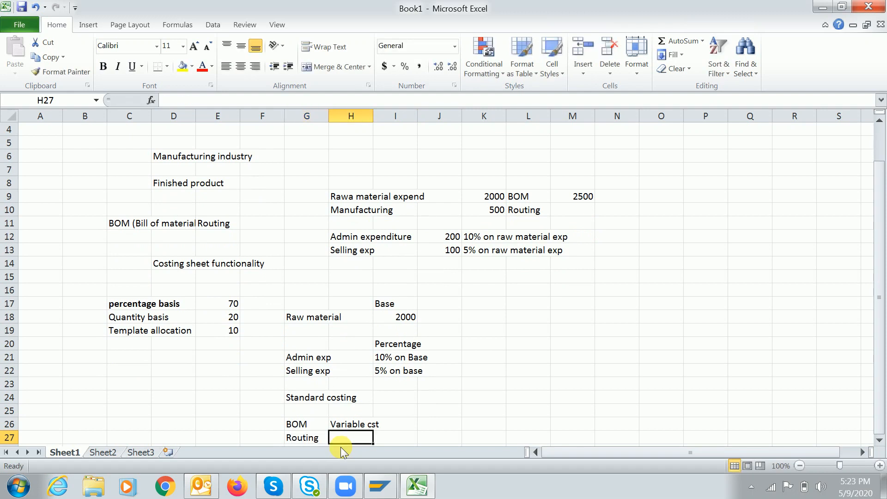
{"action": "type", "text": "Manufacturing exp"}
{"action": "key", "text": "BackSpace"}
{"action": "type", "text": "xp"}
{"action": "key", "text": "Return"}
{"action": "key", "text": "Return"}
Add a 'Costing sheet for admin exp' heading with 10% beneath it
{"action": "type", "text": "Cos"}
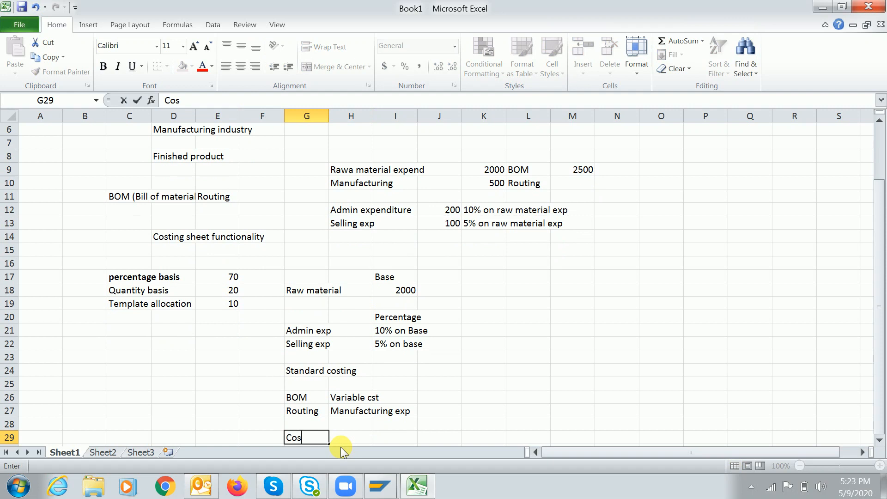
{"action": "type", "text": "ting sheet for admin expe"}
{"action": "key", "text": "BackSpace"}
{"action": "key", "text": "Return"}
{"action": "key", "text": "Return"}
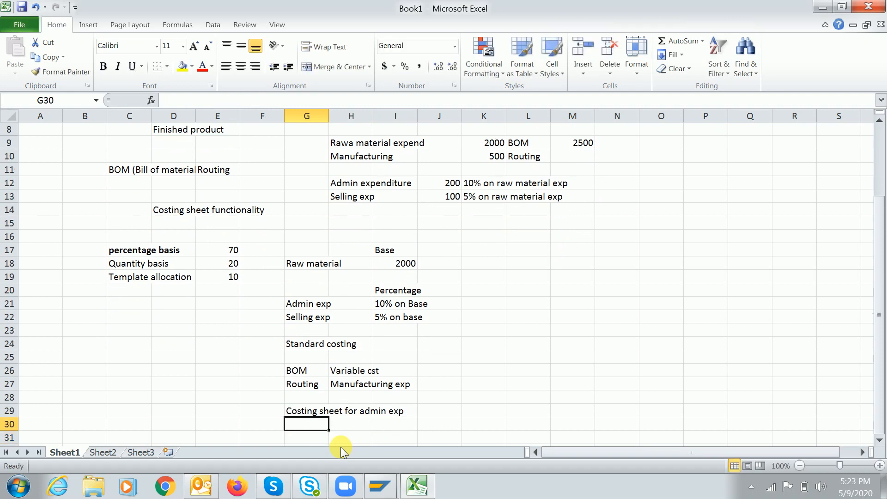
{"action": "left_click", "coordinate": [310, 426]}
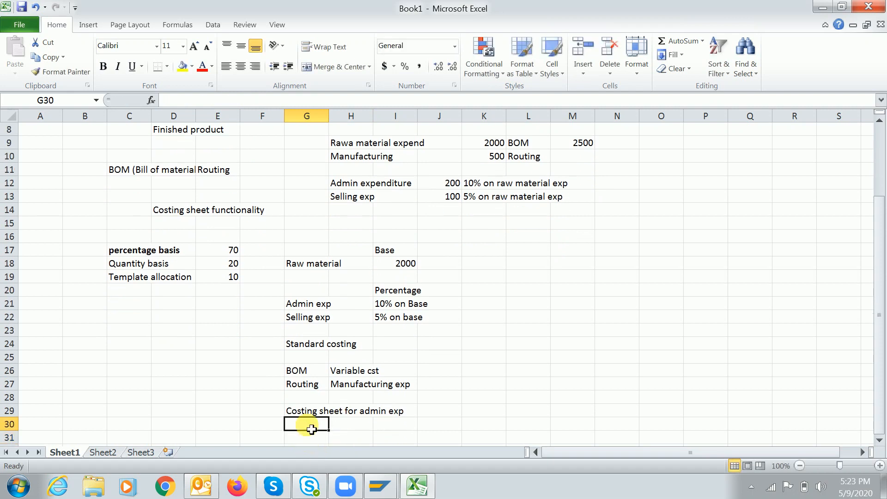
{"action": "left_click", "coordinate": [383, 304]}
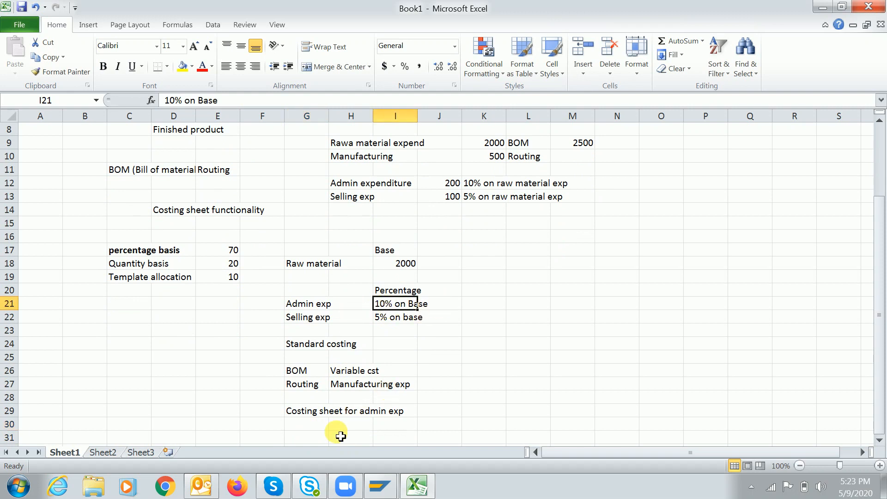
{"action": "left_click", "coordinate": [320, 428]}
{"action": "type", "text": "1"}
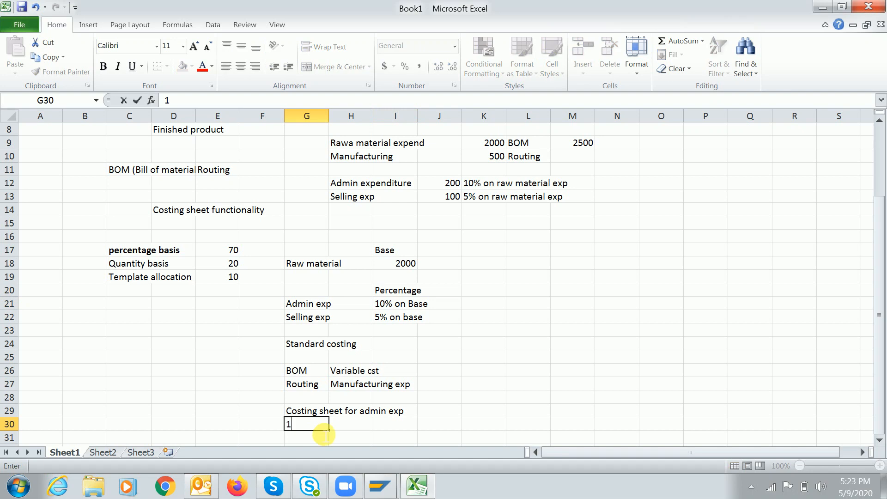
{"action": "type", "text": "0%"}
{"action": "left_click", "coordinate": [312, 371]}
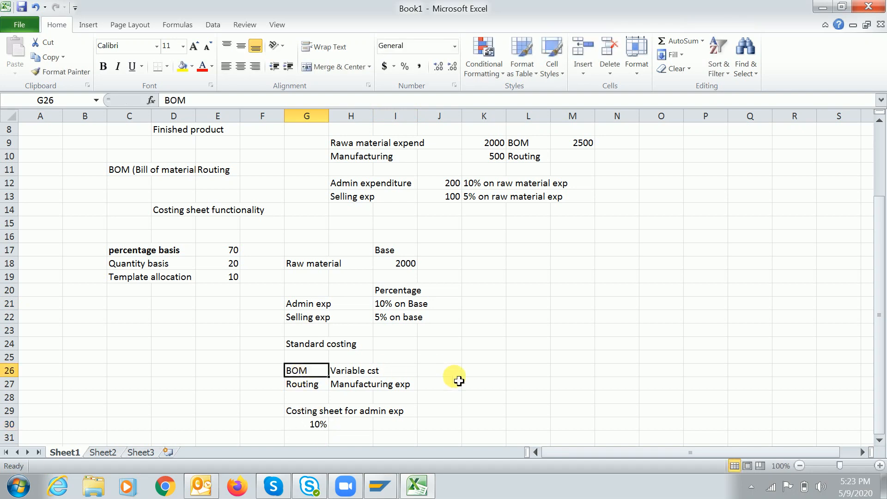
Enter the 2500 variable cost and the 250 admin overhead in J30
{"action": "left_click", "coordinate": [436, 371]}
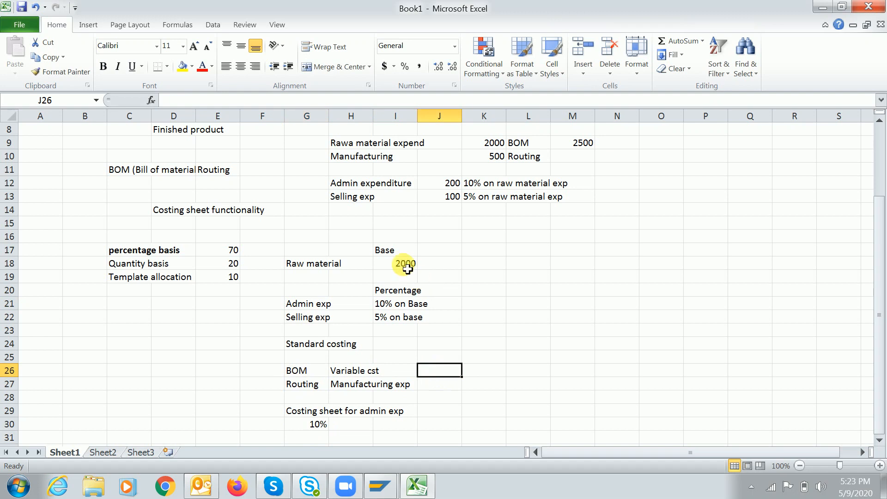
{"action": "type", "text": "250"}
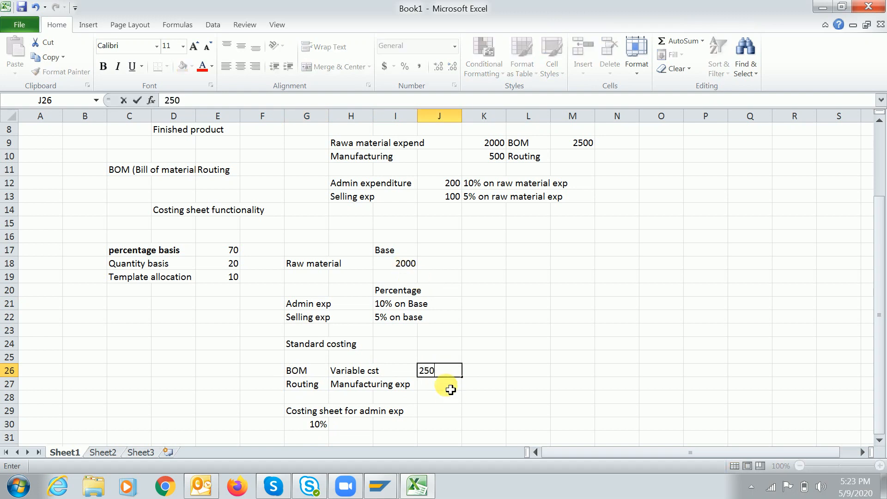
{"action": "type", "text": "00"}
{"action": "key", "text": "BackSpace"}
{"action": "left_click", "coordinate": [450, 389]}
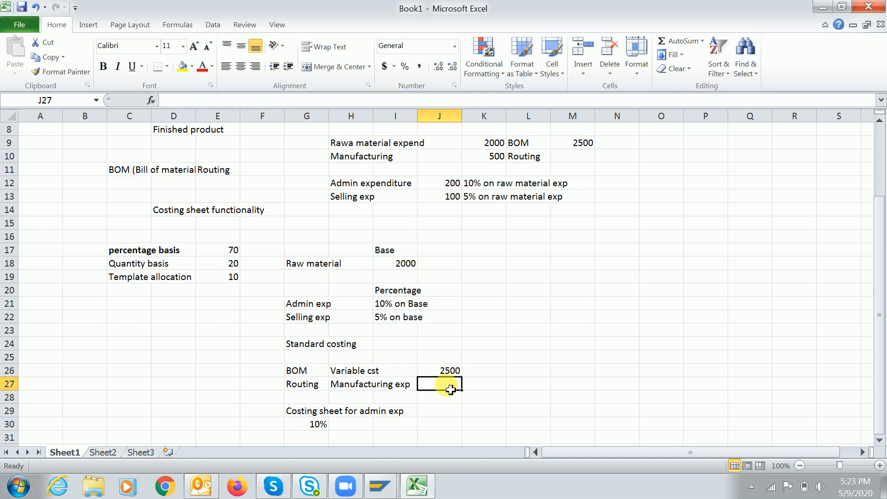
{"action": "left_click", "coordinate": [453, 429]}
{"action": "type", "text": "250"}
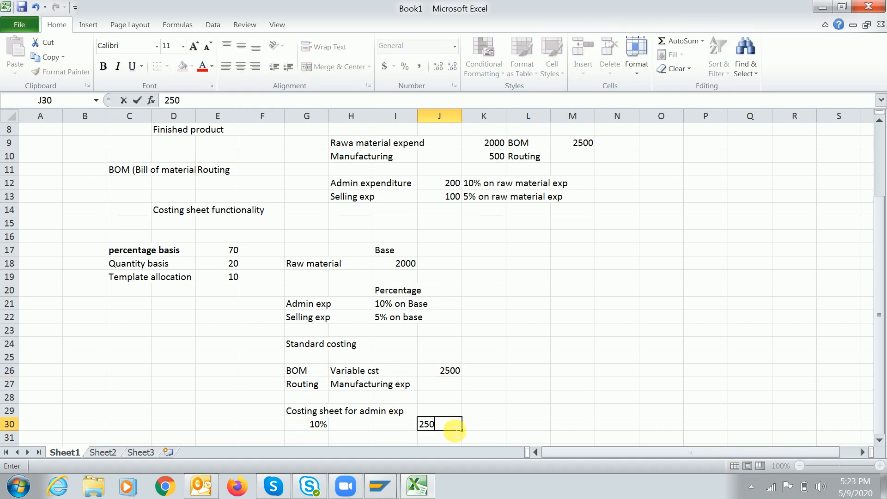
{"action": "key", "text": "Return"}
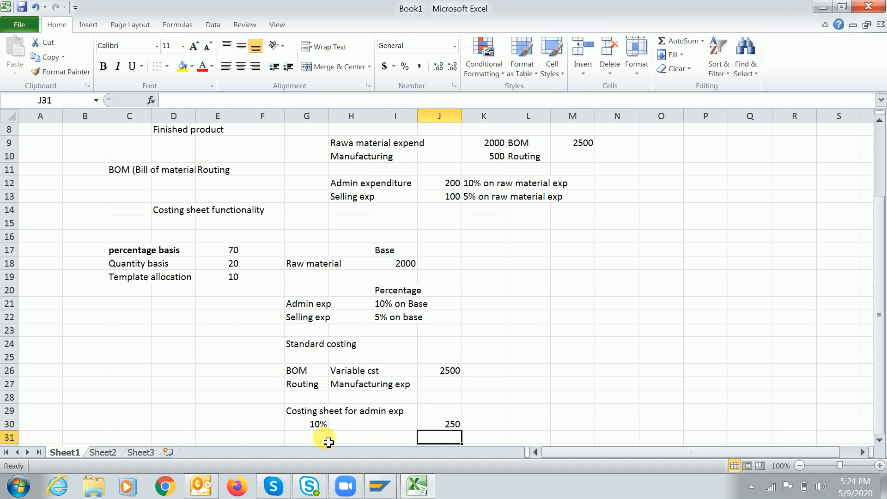
Add the Selling row with its label in H31 and 125 overhead in J31
{"action": "left_click", "coordinate": [391, 429]}
{"action": "left_click", "coordinate": [370, 440]}
{"action": "type", "text": "Selling"}
{"action": "key", "text": "Tab"}
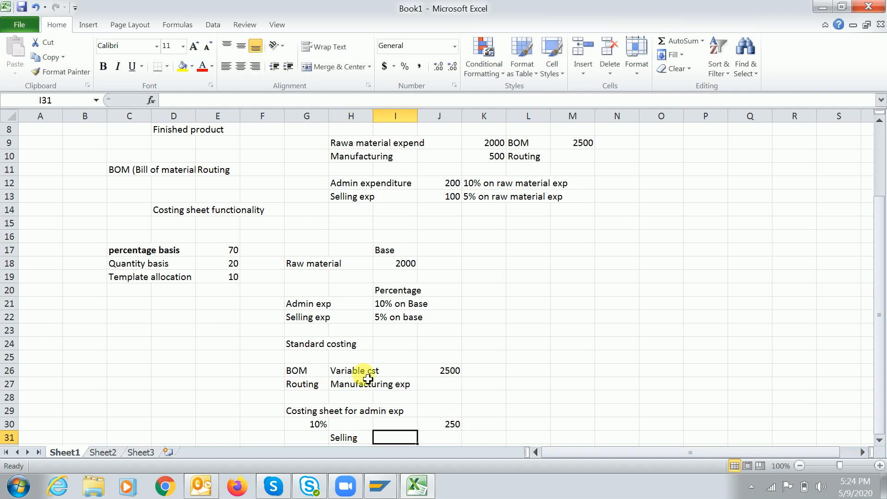
{"action": "left_click", "coordinate": [385, 318]}
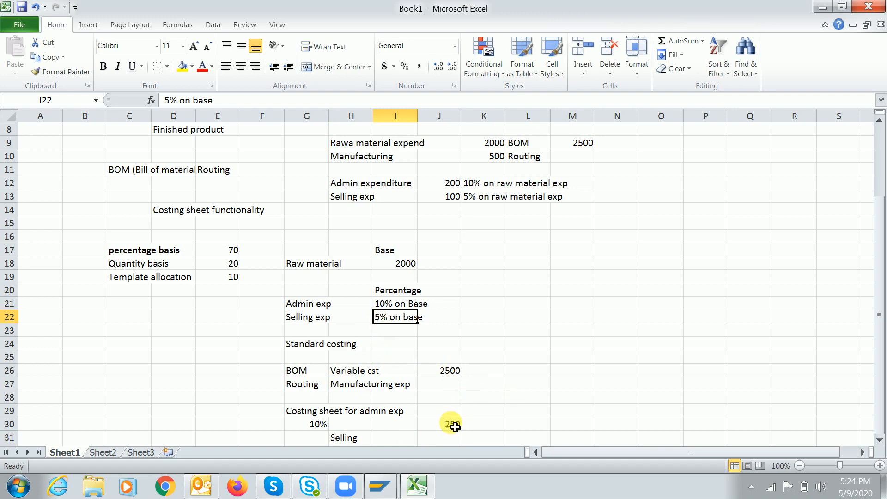
{"action": "left_click", "coordinate": [452, 442]}
{"action": "type", "text": "125"}
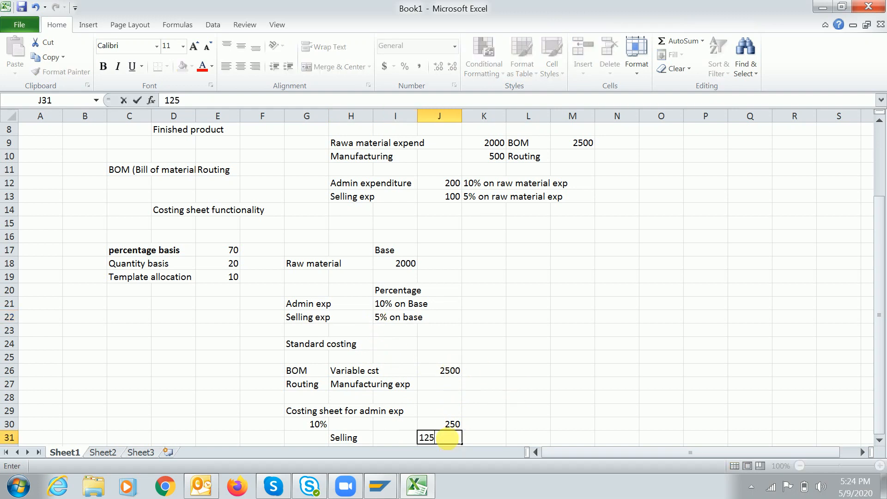
{"action": "key", "text": "Return"}
Enter the Standard cost total 2875 in row 33 and select the block F17:K34
{"action": "scroll", "coordinate": [452, 443], "scroll_direction": "down", "scroll_amount": 1}
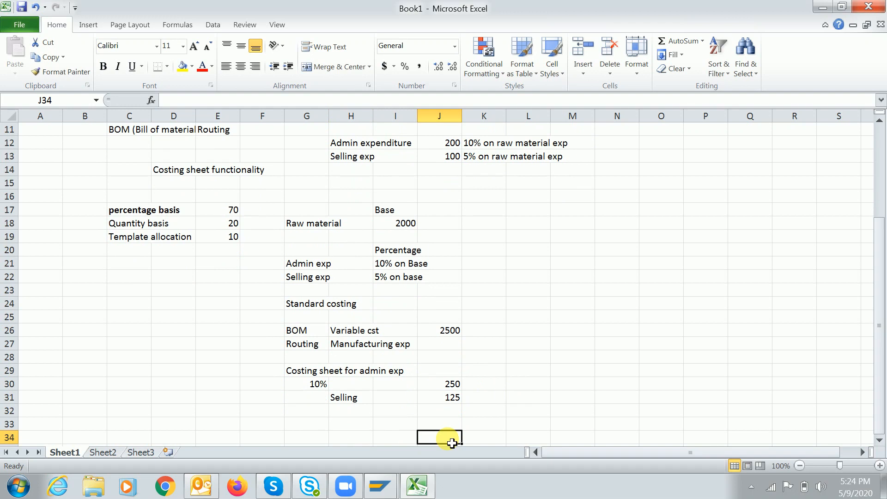
{"action": "key", "text": "Left"}
{"action": "key", "text": "Down"}
{"action": "type", "text": "Standard cos"}
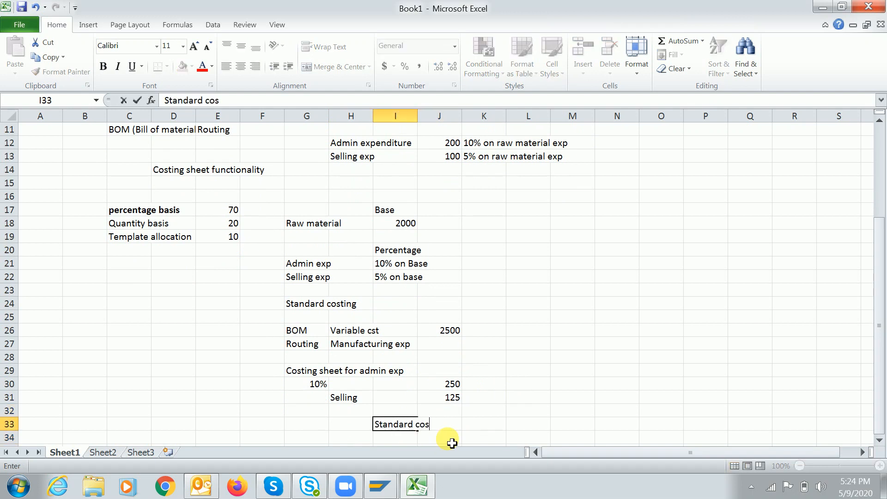
{"action": "type", "text": "t"}
{"action": "key", "text": "Tab"}
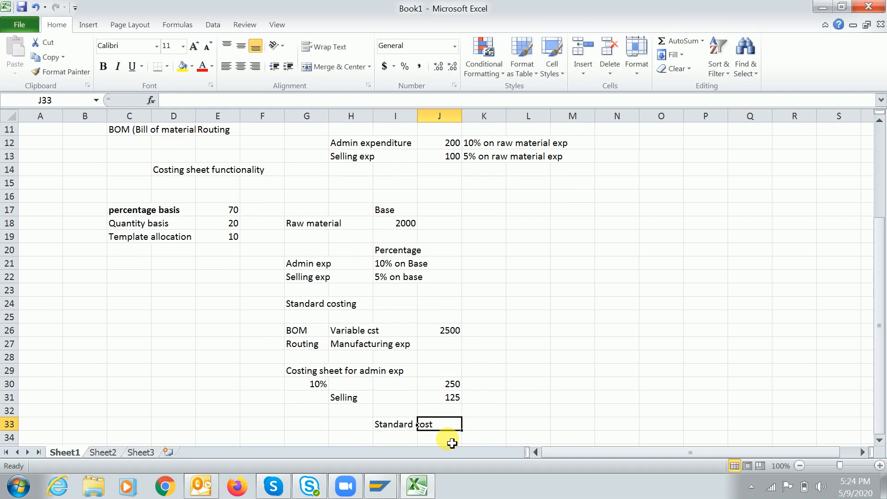
{"action": "left_click", "coordinate": [450, 330]}
{"action": "left_click", "coordinate": [444, 386]}
{"action": "left_click", "coordinate": [448, 397]}
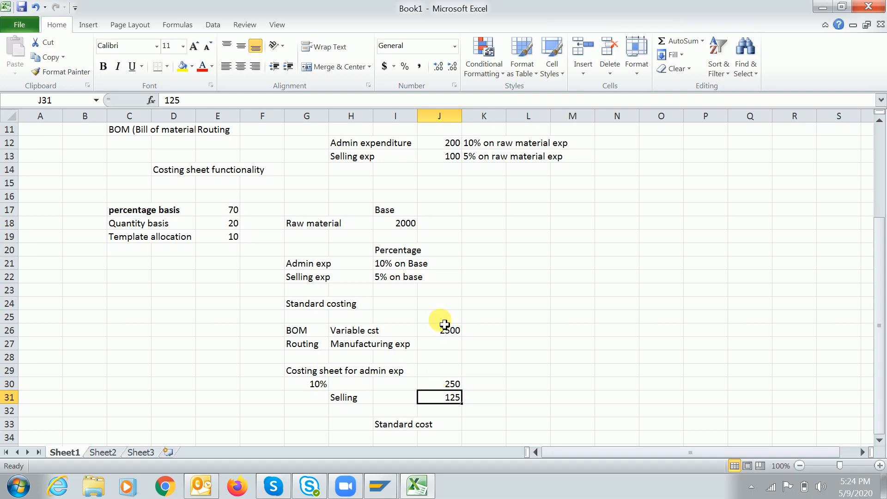
{"action": "left_click", "coordinate": [446, 425]}
{"action": "type", "text": "2875"}
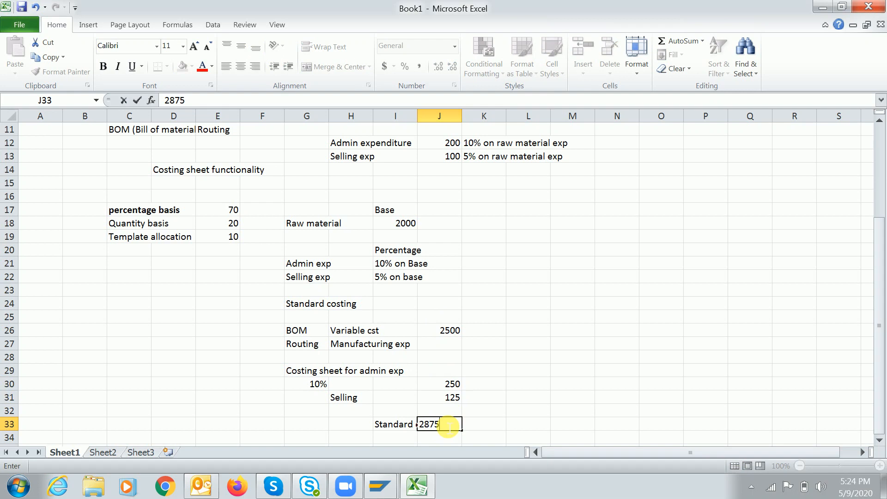
{"action": "key", "text": "Return"}
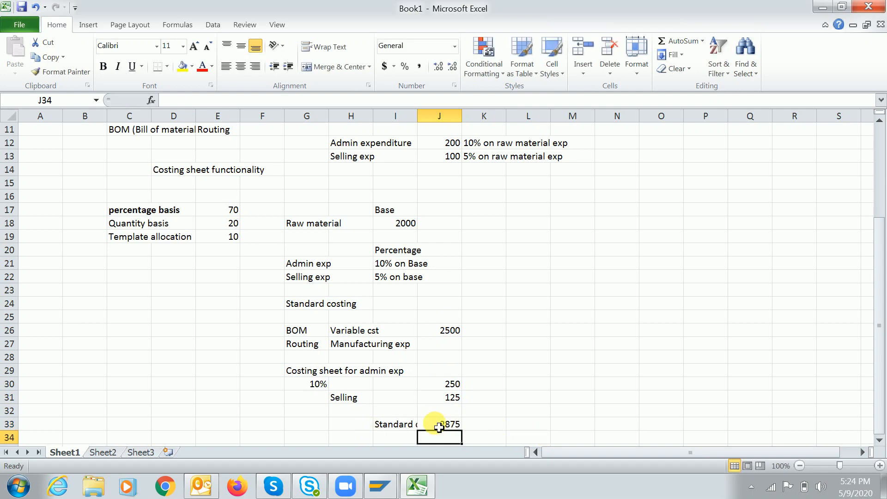
{"action": "left_click_drag", "start_coordinate": [280, 210], "coordinate": [499, 440]}
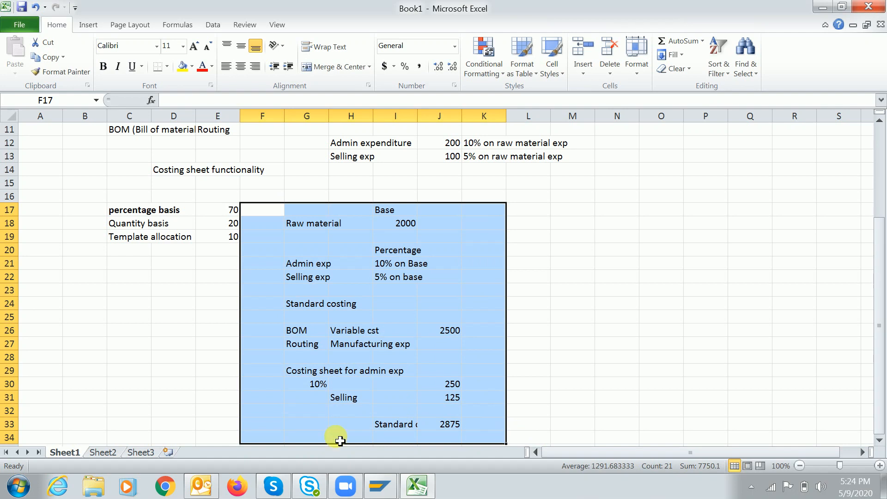
In SAP, add a new calculation base RAW named 'Raw material exp'
{"action": "left_click", "coordinate": [380, 486]}
{"action": "left_click", "coordinate": [469, 410]}
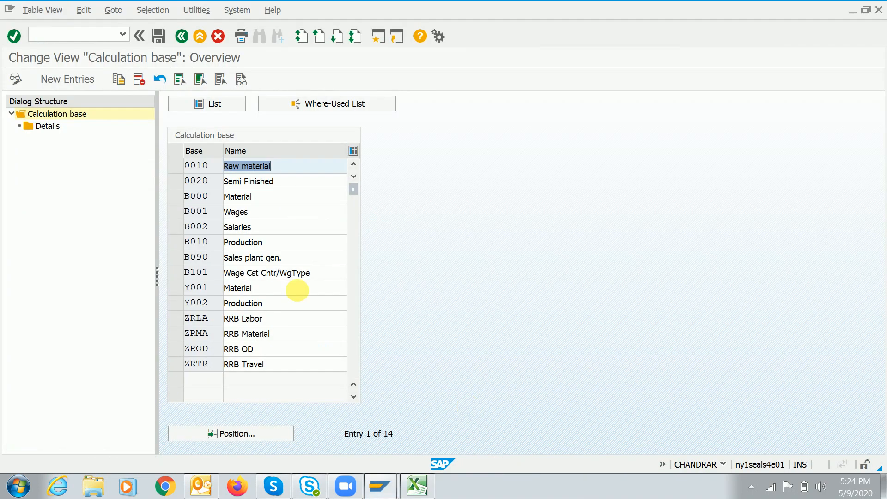
{"action": "left_click", "coordinate": [316, 339]}
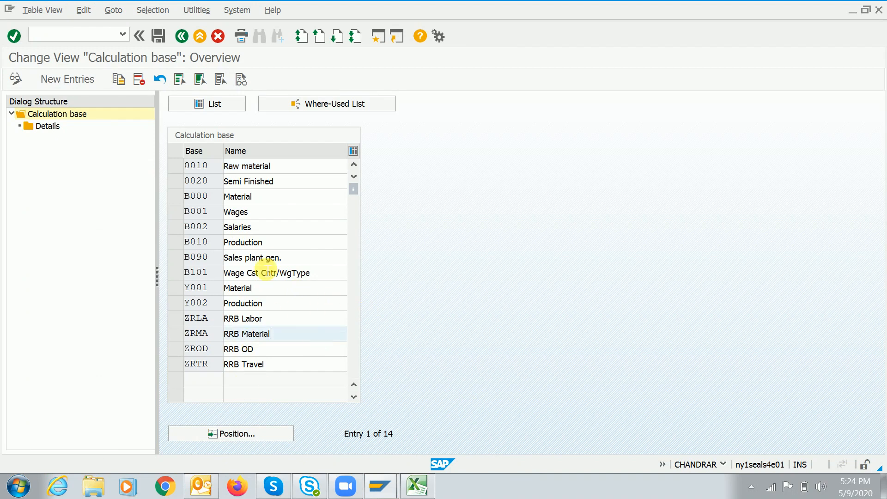
{"action": "left_click", "coordinate": [68, 80]}
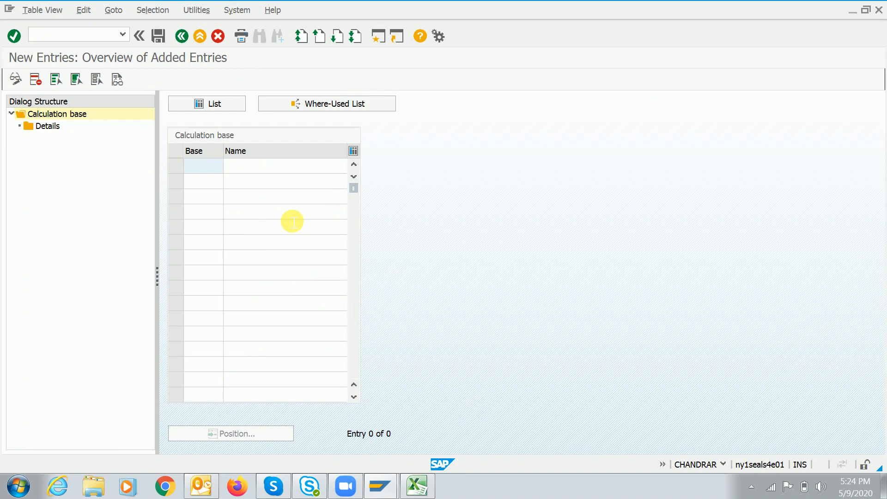
{"action": "type", "text": "Raw"}
{"action": "key", "text": "Tab"}
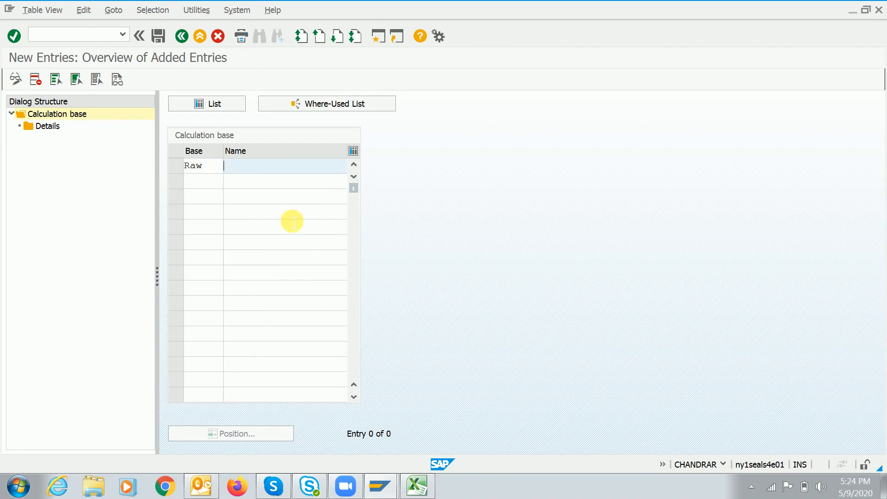
{"action": "type", "text": "Rawmaterial"}
{"action": "key", "text": "BackSpace"}
{"action": "key", "text": "BackSpace"}
{"action": "key", "text": "BackSpace"}
{"action": "key", "text": "BackSpace"}
{"action": "key", "text": "BackSpace"}
{"action": "key", "text": "BackSpace"}
{"action": "key", "text": "BackSpace"}
{"action": "key", "text": "BackSpace"}
{"action": "type", "text": "material exp"}
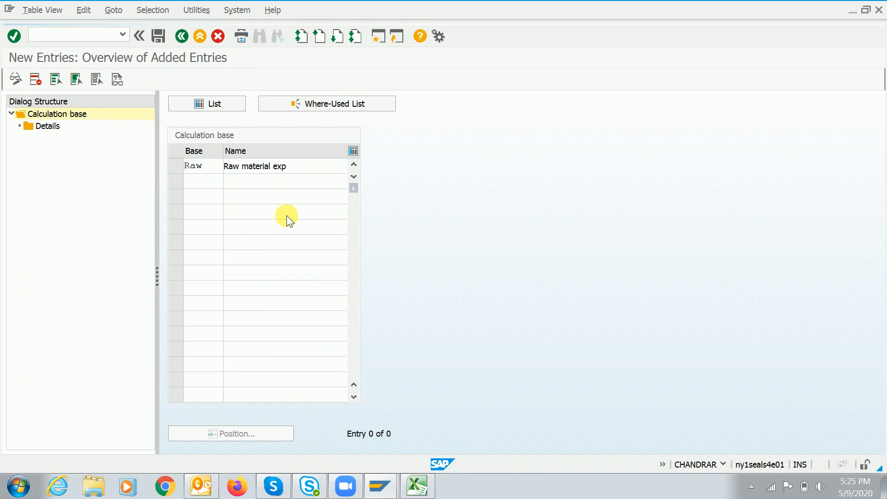
{"action": "key", "text": "Return"}
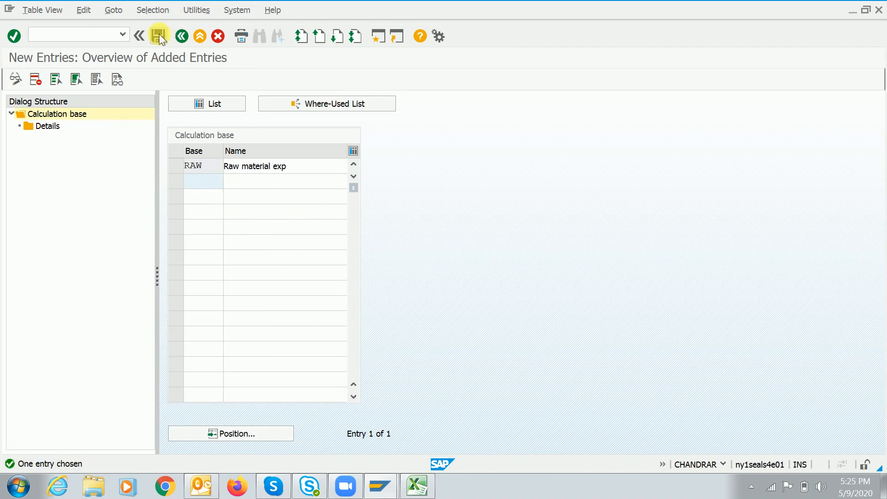
Save the RAW entry under the customizing request and select its row
{"action": "left_click", "coordinate": [158, 36]}
{"action": "left_click", "coordinate": [251, 229]}
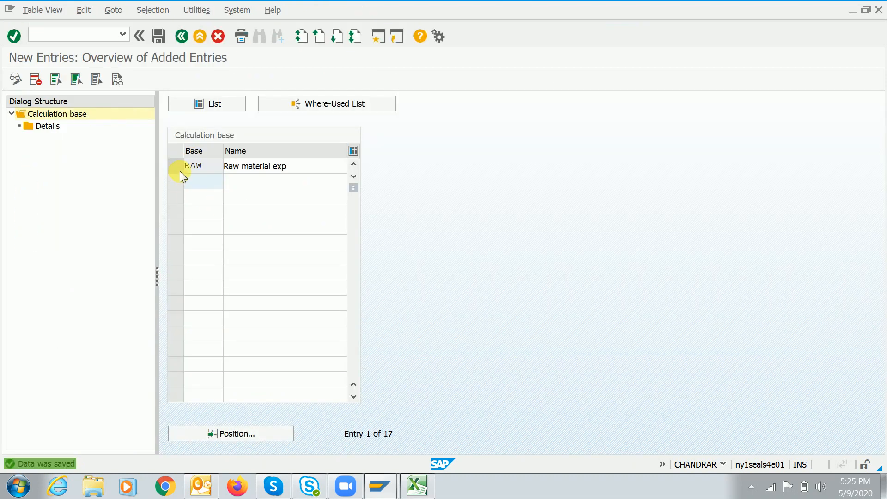
{"action": "left_click", "coordinate": [176, 165]}
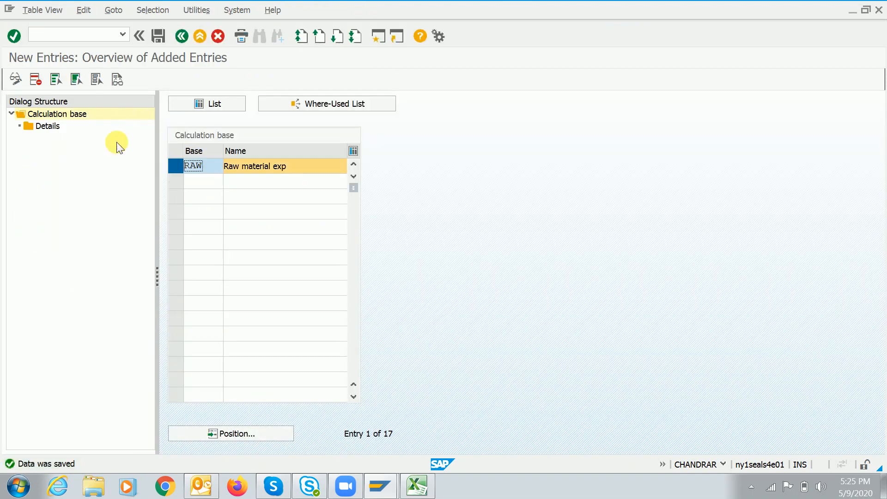
{"action": "left_click", "coordinate": [192, 165]}
{"action": "left_click", "coordinate": [301, 173]}
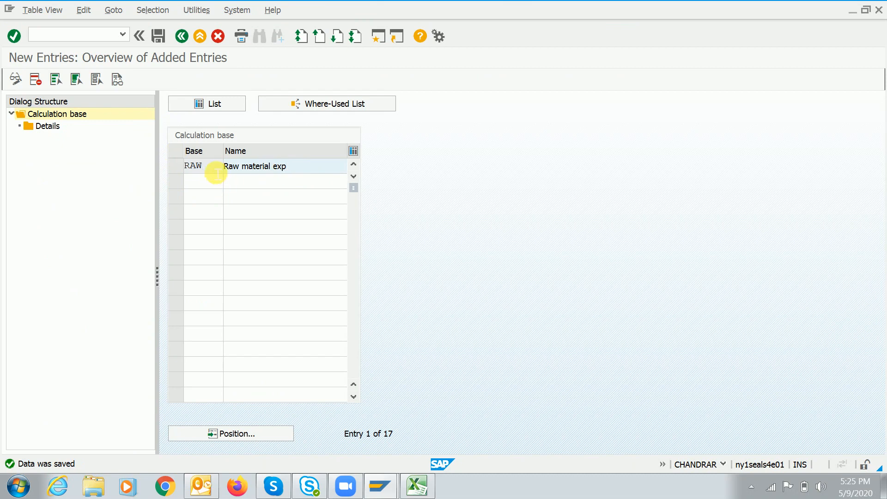
{"action": "left_click", "coordinate": [176, 165]}
Open RAW's cost element Details, correcting the controlling area from YCOA to A000
{"action": "double_click", "coordinate": [44, 126]}
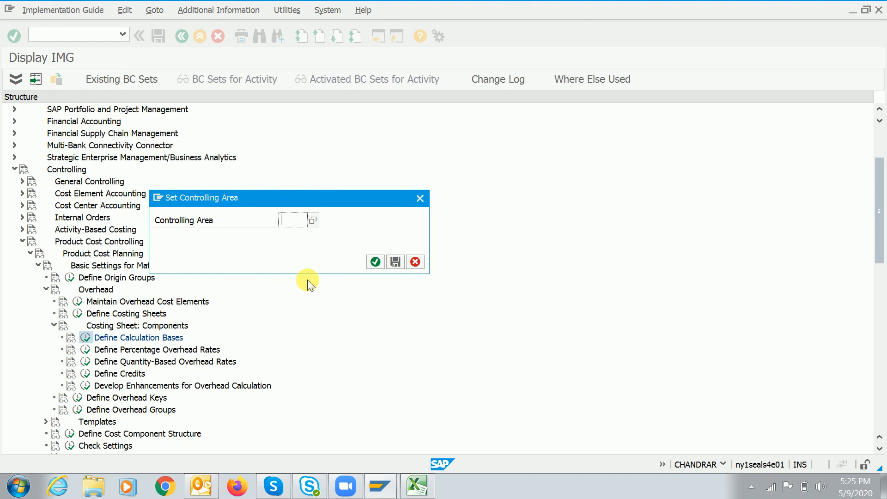
{"action": "type", "text": "ycoa"}
{"action": "key", "text": "Return"}
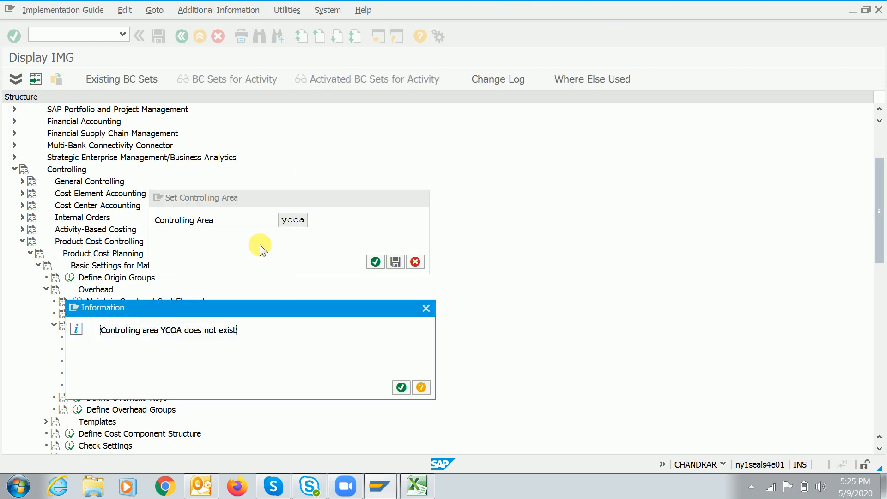
{"action": "key", "text": "Return"}
{"action": "key", "text": "BackSpace"}
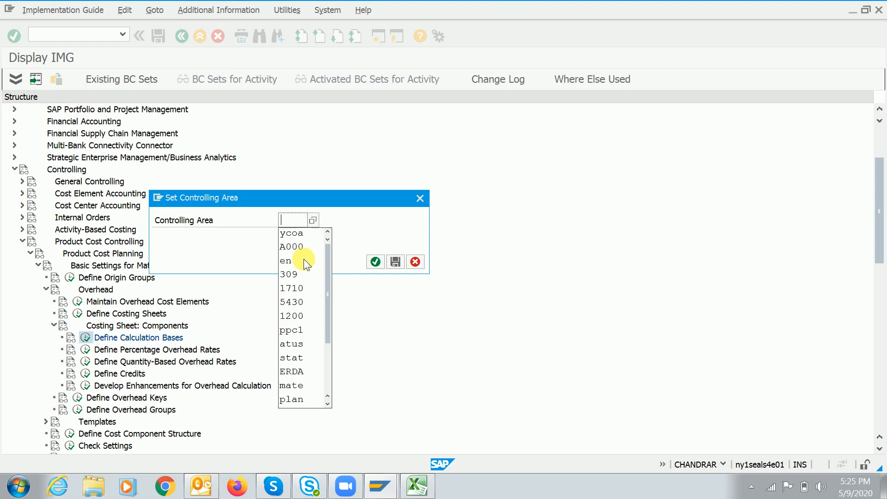
{"action": "left_click", "coordinate": [300, 247]}
{"action": "key", "text": "Return"}
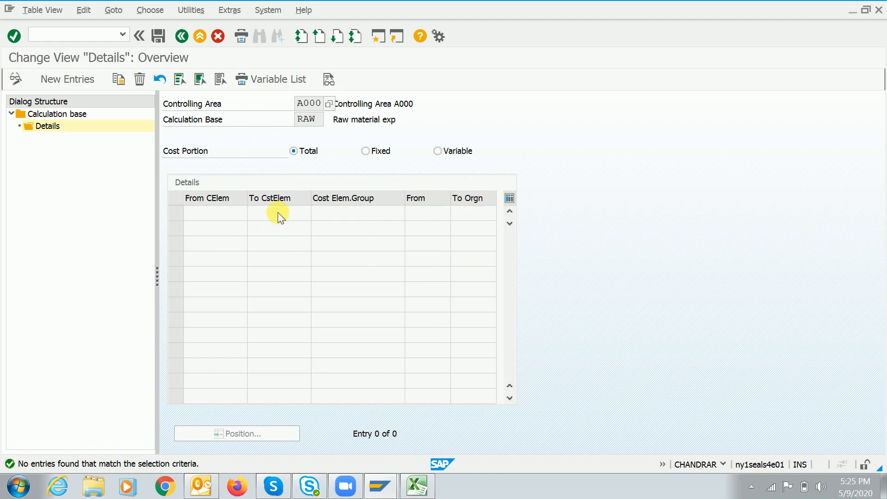
Start new From/To cost element range entries for RAW and open a second SAP session
{"action": "left_click", "coordinate": [73, 78]}
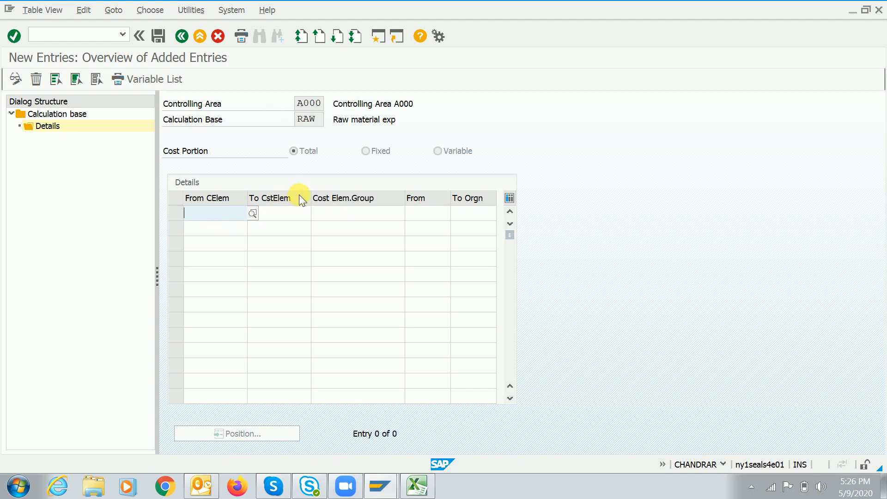
{"action": "left_click", "coordinate": [292, 214]}
{"action": "left_click", "coordinate": [218, 220]}
{"action": "left_click", "coordinate": [380, 36]}
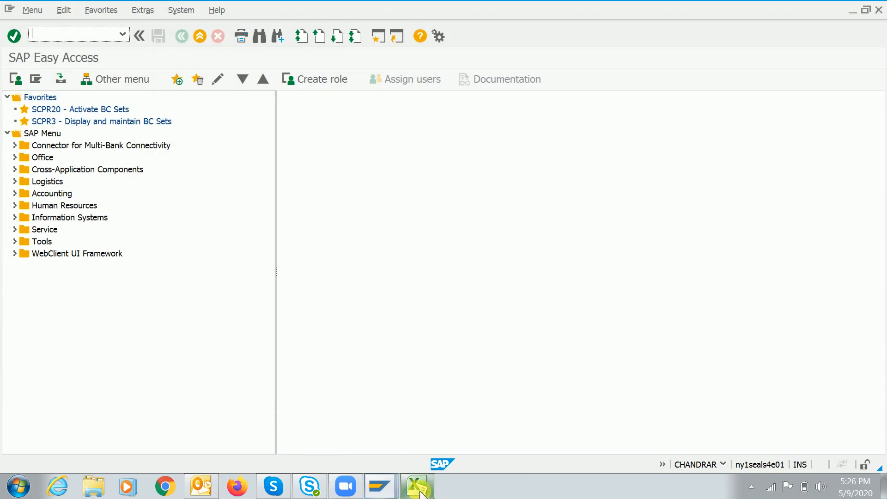
Back in Excel, write OBYC in J17 next to the Base heading
{"action": "left_click", "coordinate": [418, 487]}
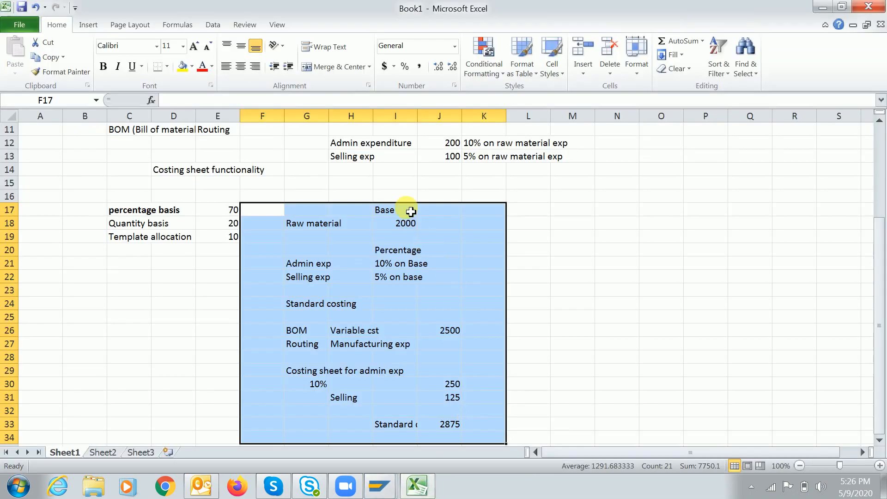
{"action": "left_click", "coordinate": [403, 224]}
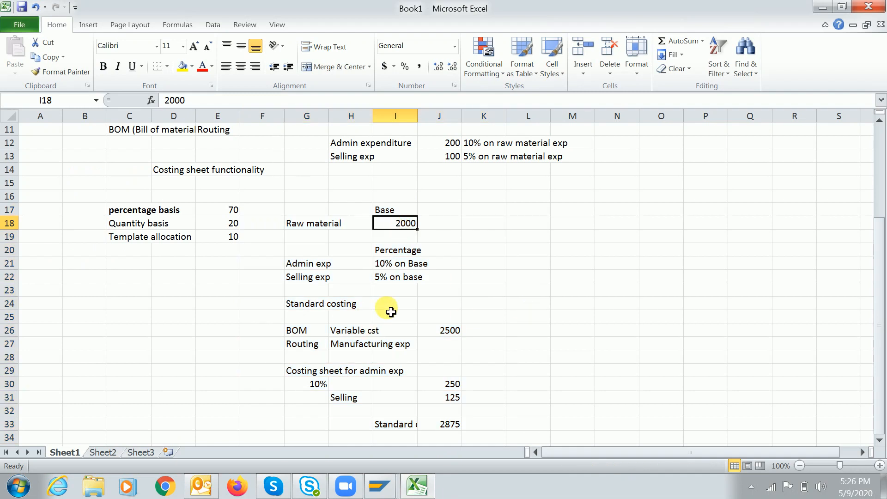
{"action": "left_click", "coordinate": [453, 215]}
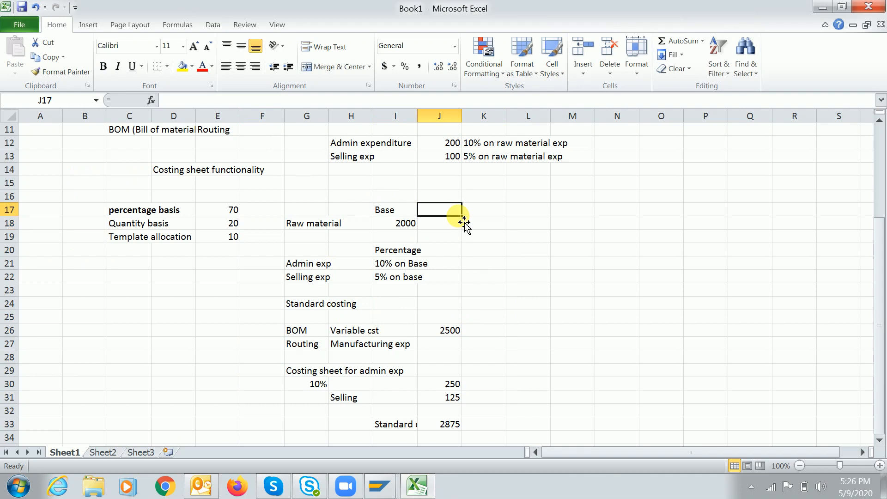
{"action": "type", "text": "OBYC"}
{"action": "key", "text": "Return"}
Note 'GBB- VBR (consumption accounts)' in J18 and cancel the Save As dialog
{"action": "type", "text": "GBB"}
{"action": "key", "text": "BackSpace"}
{"action": "key", "text": "BackSpace"}
{"action": "key", "text": "BackSpace"}
{"action": "type", "text": "BSX (inve"}
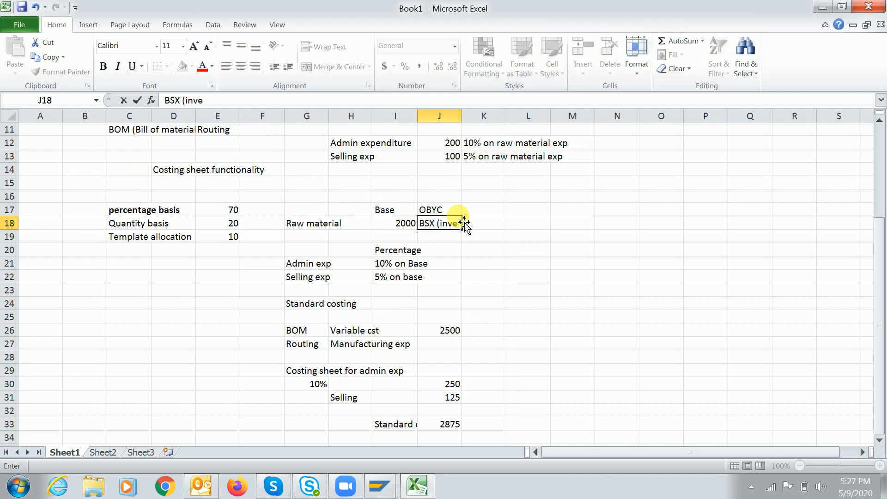
{"action": "type", "text": "nt"}
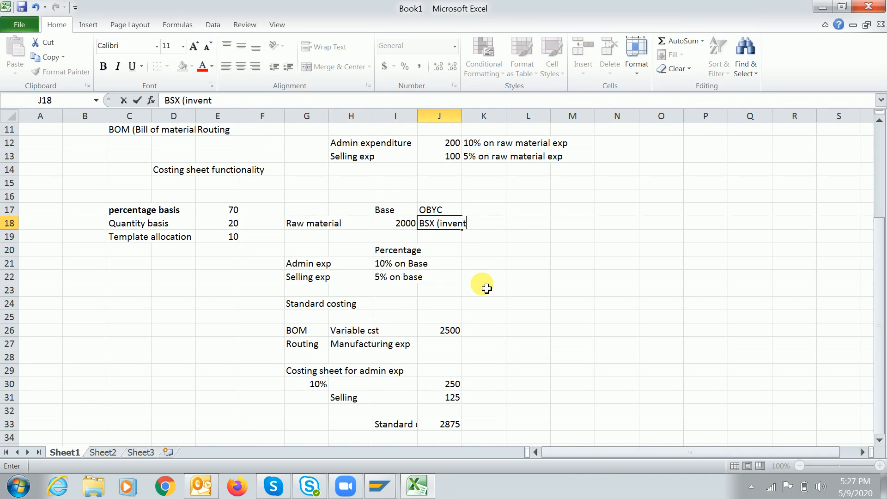
{"action": "key", "text": "BackSpace"}
{"action": "key", "text": "BackSpace"}
{"action": "key", "text": "BackSpace"}
{"action": "key", "text": "BackSpace"}
{"action": "key", "text": "BackSpace"}
{"action": "key", "text": "BackSpace"}
{"action": "key", "text": "BackSpace"}
{"action": "key", "text": "BackSpace"}
{"action": "key", "text": "BackSpace"}
{"action": "key", "text": "BackSpace"}
{"action": "key", "text": "BackSpace"}
{"action": "type", "text": "GB"}
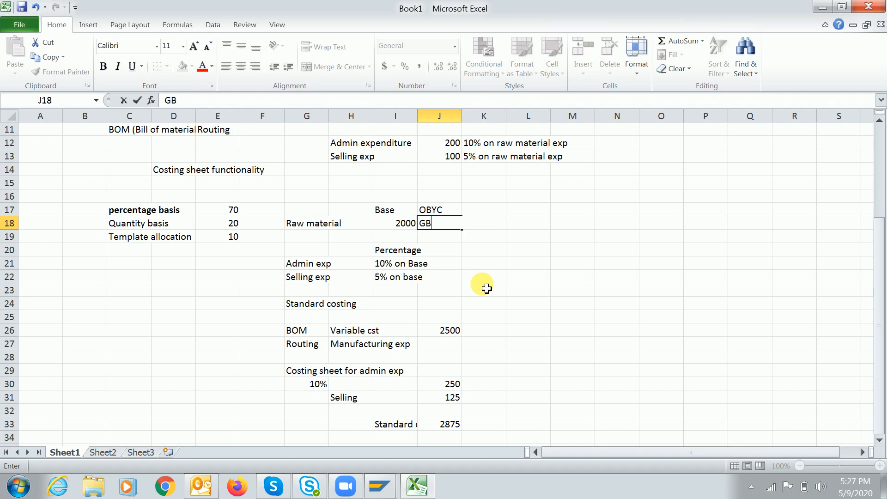
{"action": "type", "text": "B- VBR (Raw material consu"}
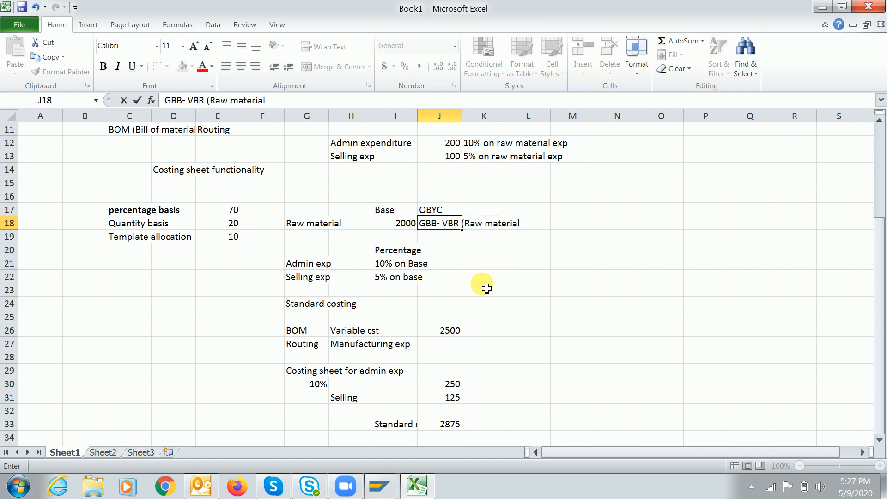
{"action": "key", "text": "BackSpace"}
{"action": "key", "text": "BackSpace"}
{"action": "key", "text": "BackSpace"}
{"action": "key", "text": "BackSpace"}
{"action": "key", "text": "BackSpace"}
{"action": "key", "text": "BackSpace"}
{"action": "key", "text": "BackSpace"}
{"action": "key", "text": "BackSpace"}
{"action": "key", "text": "BackSpace"}
{"action": "key", "text": "BackSpace"}
{"action": "key", "text": "BackSpace"}
{"action": "key", "text": "BackSpace"}
{"action": "key", "text": "BackSpace"}
{"action": "key", "text": "BackSpace"}
{"action": "key", "text": "BackSpace"}
{"action": "key", "text": "BackSpace"}
{"action": "key", "text": "BackSpace"}
{"action": "key", "text": "BackSpace"}
{"action": "type", "text": "consumption accounts"}
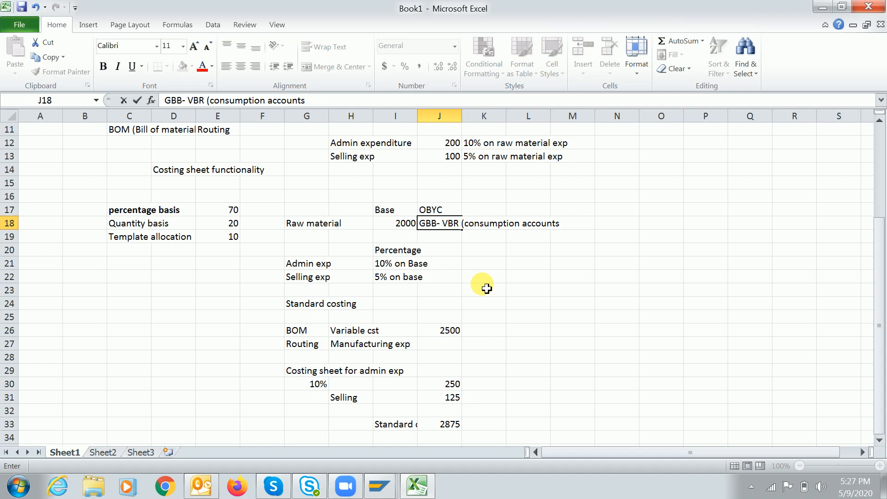
{"action": "key", "text": "Return"}
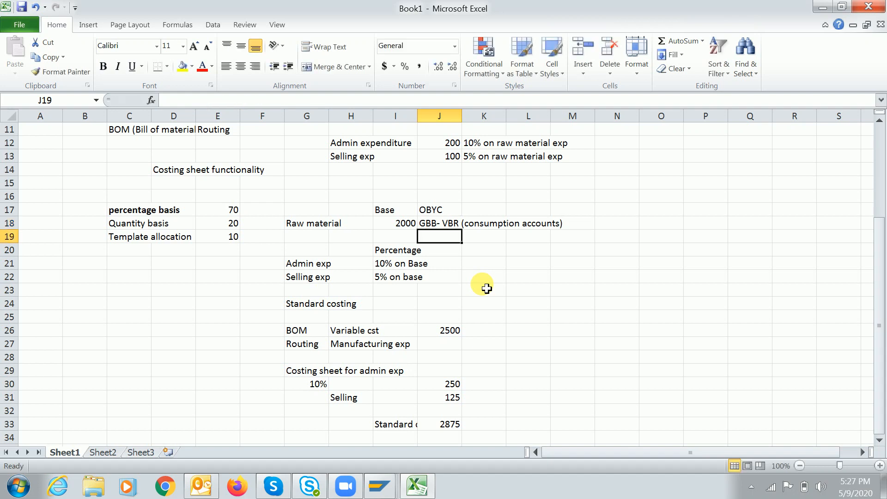
{"action": "key", "text": "ctrl+s"}
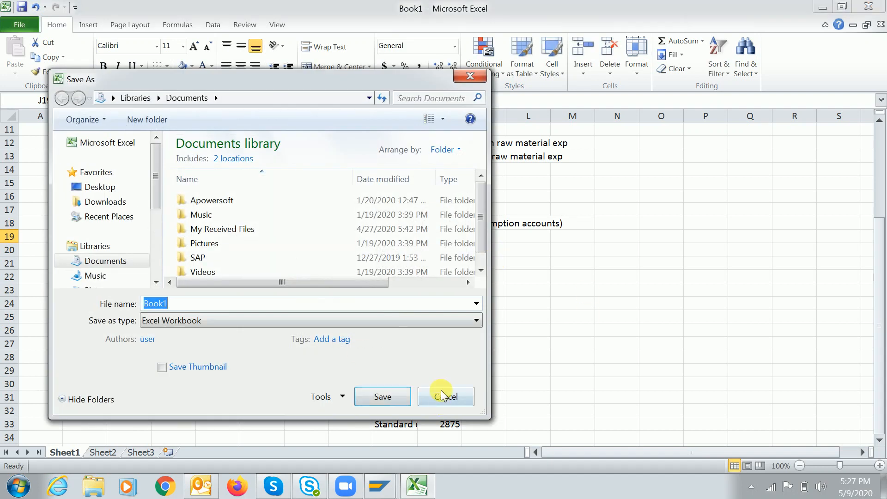
{"action": "left_click", "coordinate": [444, 396]}
{"action": "left_click", "coordinate": [443, 223]}
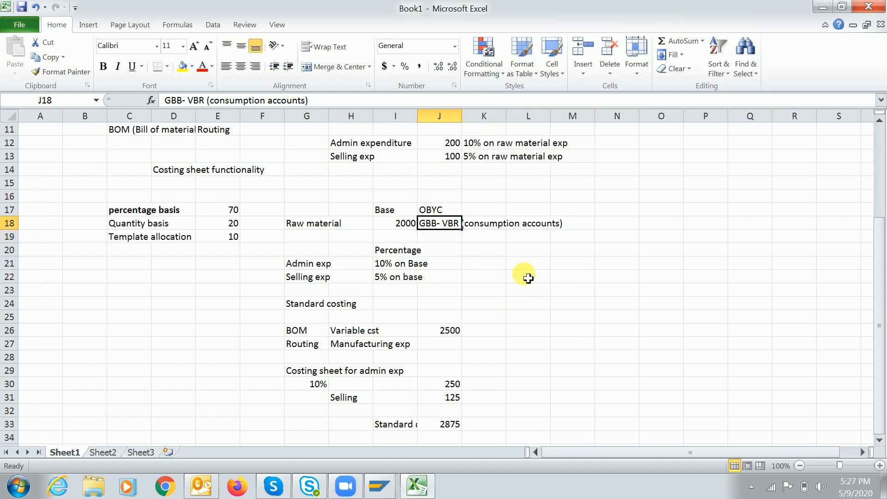
{"action": "key", "text": "alt+Tab"}
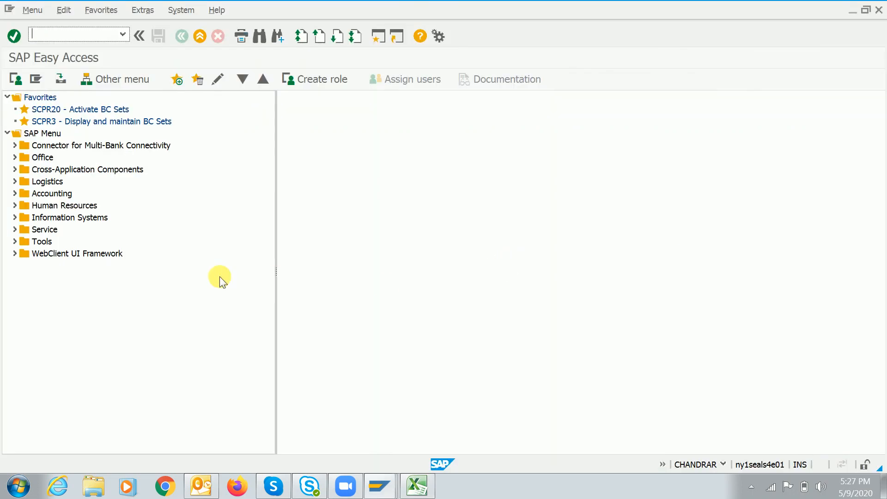
{"action": "type", "text": "obyc"}
{"action": "key", "text": "Return"}
{"action": "left_click", "coordinate": [322, 334]}
{"action": "scroll", "coordinate": [314, 331], "scroll_direction": "down", "scroll_amount": 5}
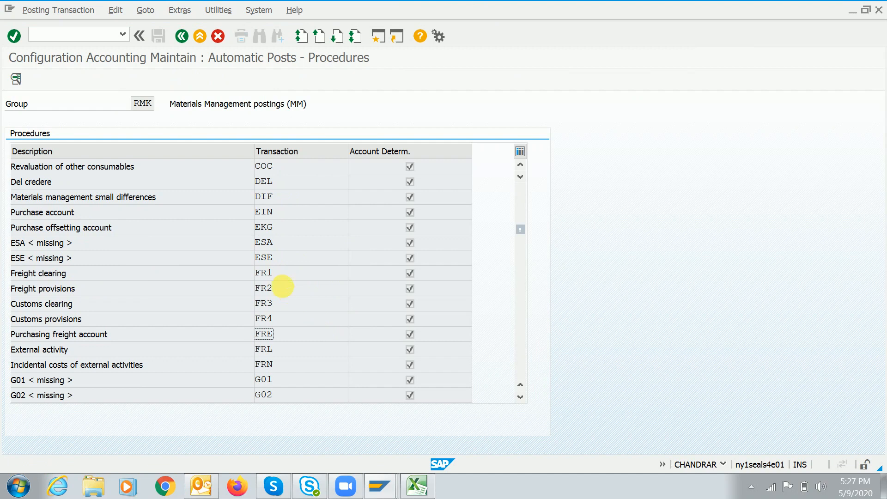
{"action": "scroll", "coordinate": [283, 286], "scroll_direction": "down", "scroll_amount": 5}
{"action": "left_click", "coordinate": [287, 181]}
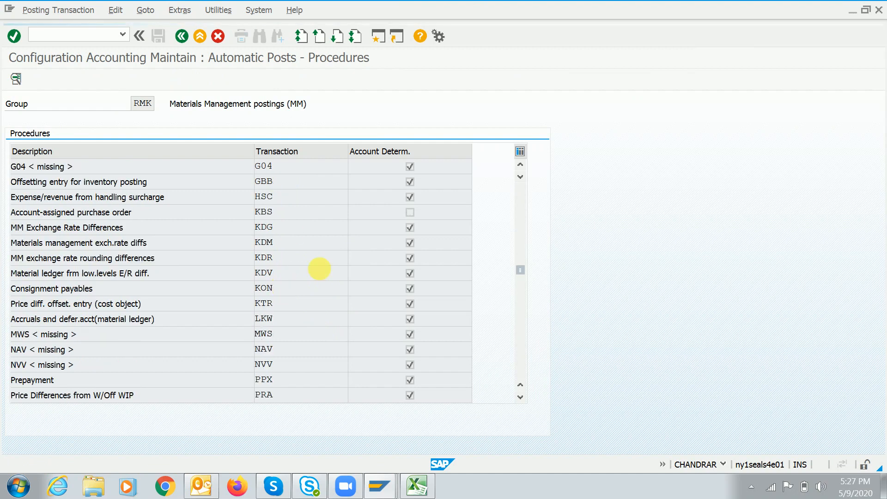
{"action": "double_click", "coordinate": [319, 268]}
{"action": "type", "text": "yc"}
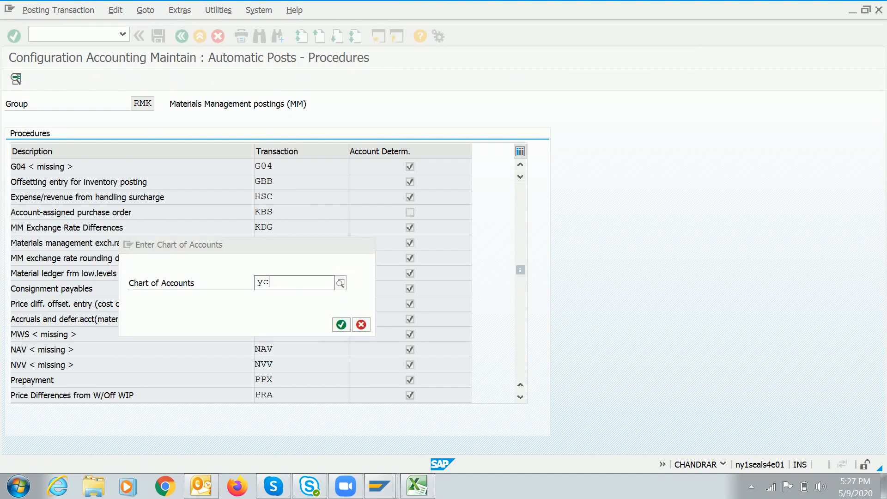
{"action": "key", "text": "Down"}
{"action": "key", "text": "Return"}
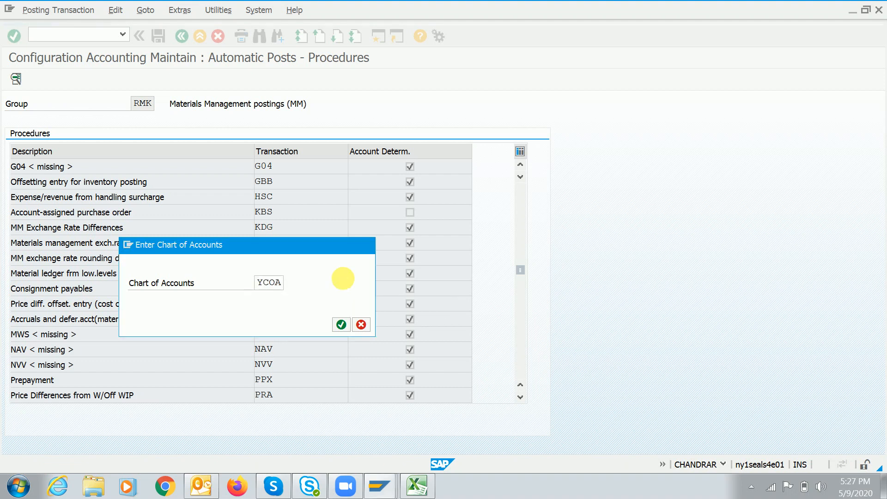
{"action": "key", "text": "Return"}
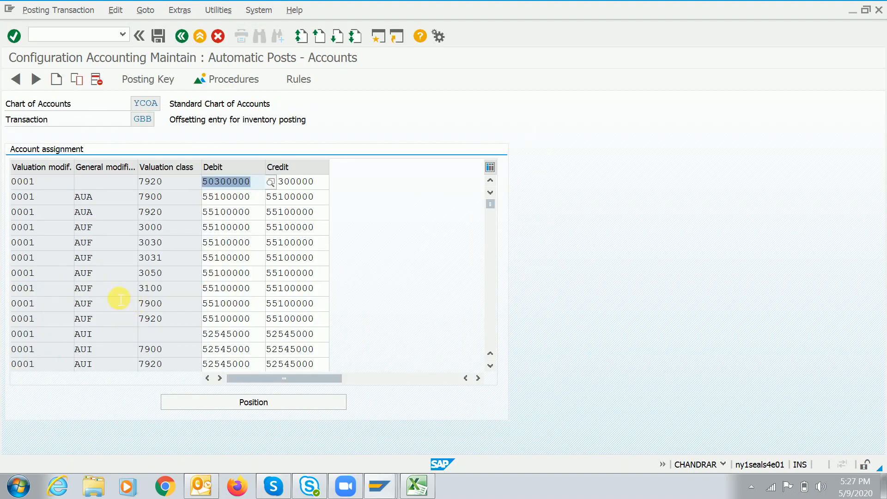
{"action": "scroll", "coordinate": [117, 296], "scroll_direction": "down", "scroll_amount": 10}
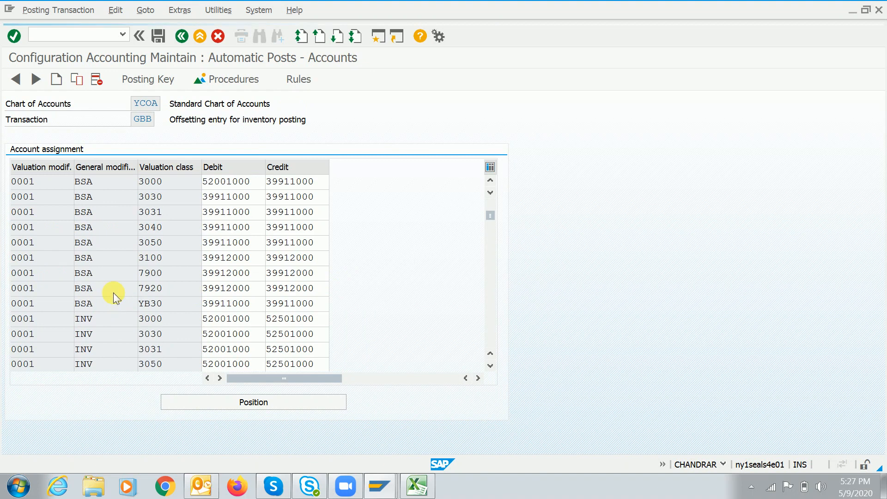
{"action": "scroll", "coordinate": [113, 292], "scroll_direction": "down", "scroll_amount": 4}
{"action": "scroll", "coordinate": [113, 292], "scroll_direction": "down", "scroll_amount": 4}
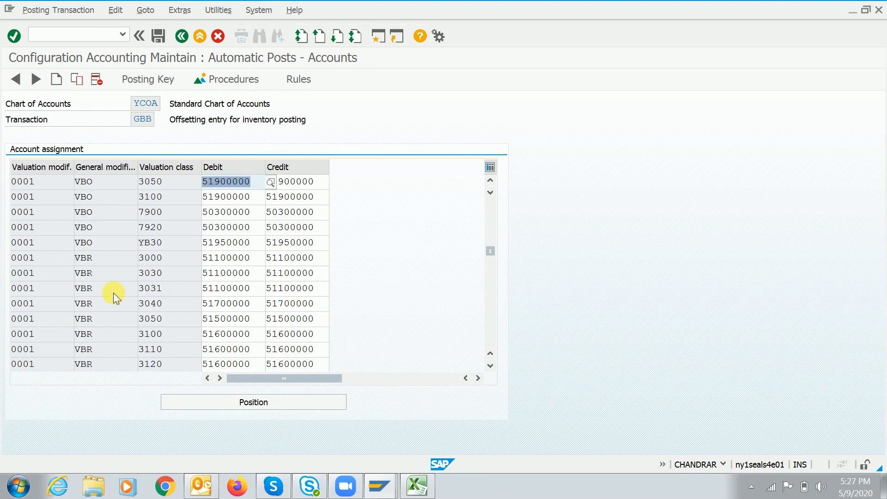
{"action": "left_click", "coordinate": [115, 256]}
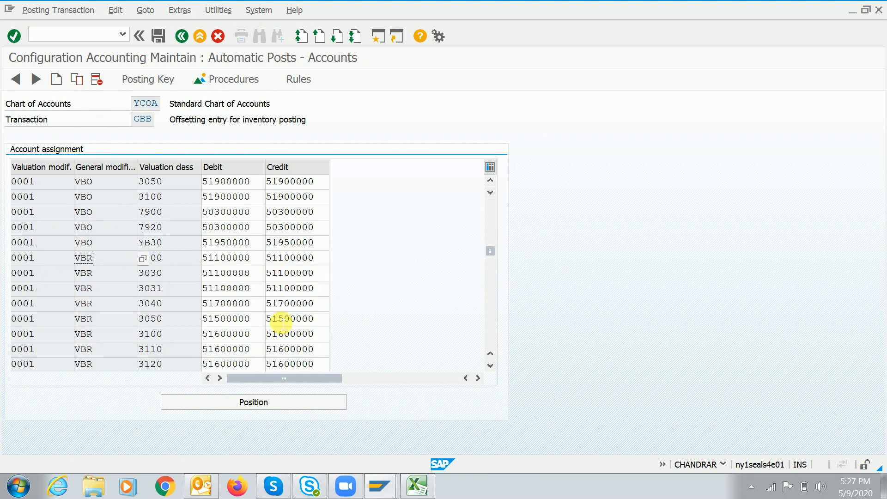
{"action": "left_click", "coordinate": [263, 292]}
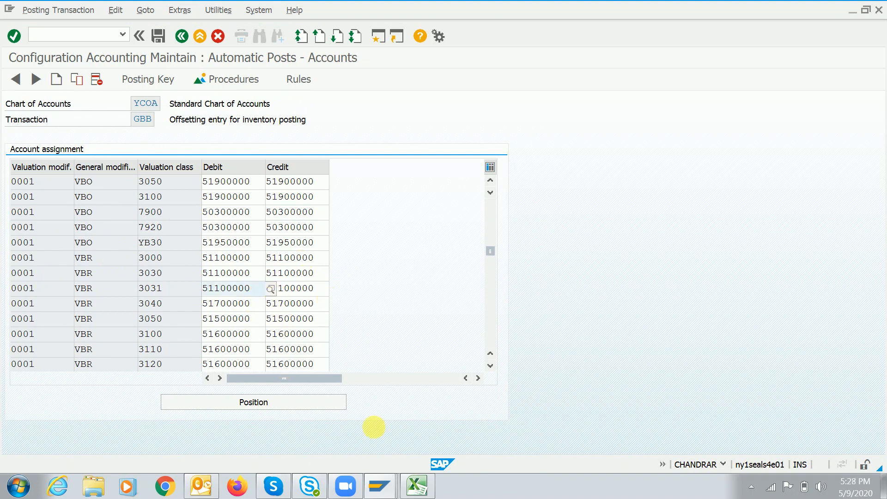
{"action": "left_click", "coordinate": [417, 486]}
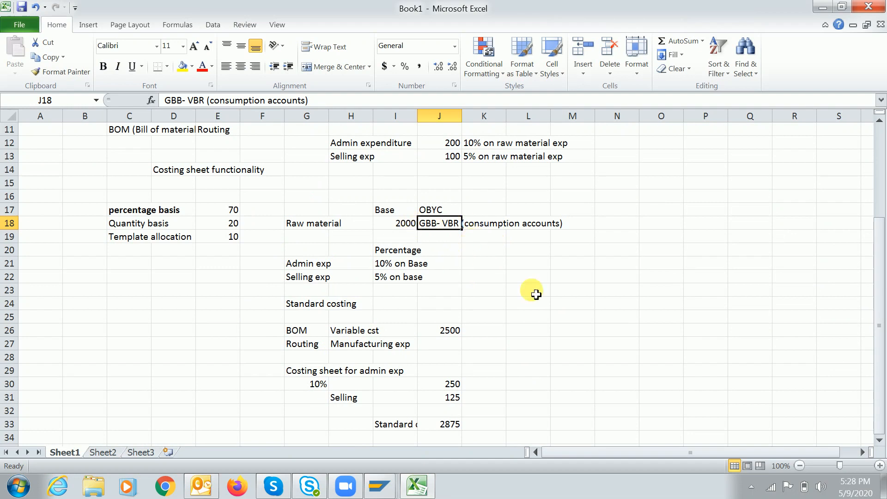
Add a 'Consumption entry' heading in Excel below the existing notes
{"action": "left_click", "coordinate": [512, 262]}
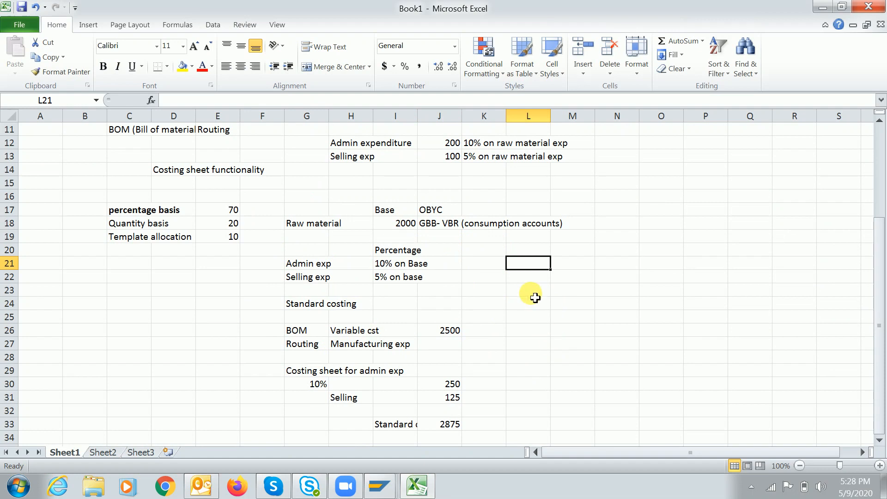
{"action": "left_click", "coordinate": [309, 336]}
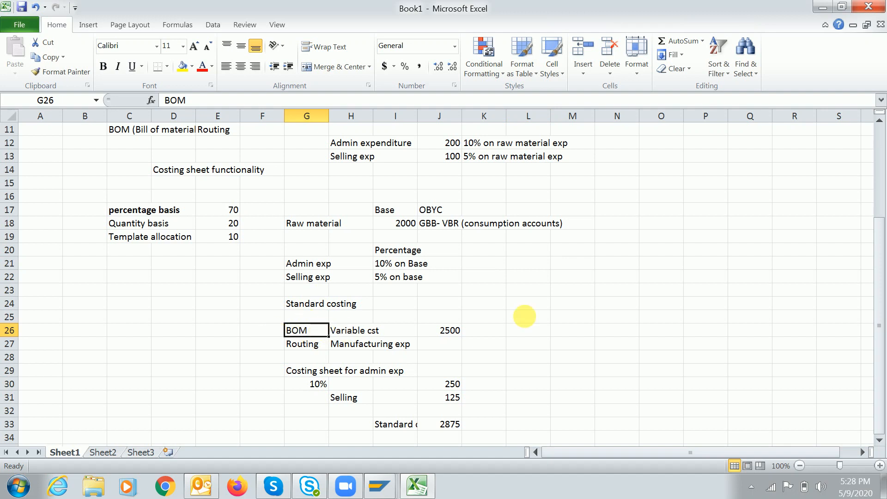
{"action": "left_click", "coordinate": [567, 315]}
{"action": "key", "text": "Down"}
{"action": "key", "text": "Down"}
{"action": "key", "text": "Down"}
{"action": "key", "text": "Down"}
{"action": "key", "text": "Down"}
{"action": "key", "text": "Down"}
{"action": "key", "text": "Down"}
{"action": "key", "text": "Down"}
{"action": "key", "text": "Down"}
{"action": "key", "text": "Down"}
{"action": "key", "text": "Down"}
{"action": "key", "text": "Down"}
{"action": "key", "text": "Down"}
{"action": "key", "text": "Left"}
{"action": "key", "text": "Left"}
{"action": "key", "text": "Left"}
{"action": "key", "text": "Left"}
{"action": "key", "text": "Left"}
{"action": "key", "text": "Left"}
{"action": "key", "text": "Left"}
{"action": "key", "text": "Left"}
{"action": "key", "text": "Up"}
{"action": "key", "text": "Up"}
{"action": "key", "text": "Right"}
{"action": "type", "text": "Consumption"}
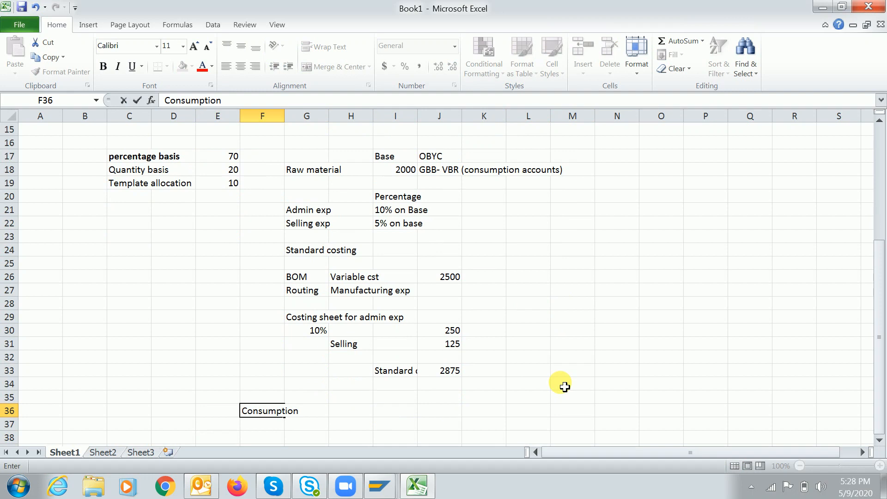
{"action": "type", "text": " entry"}
{"action": "key", "text": "Return"}
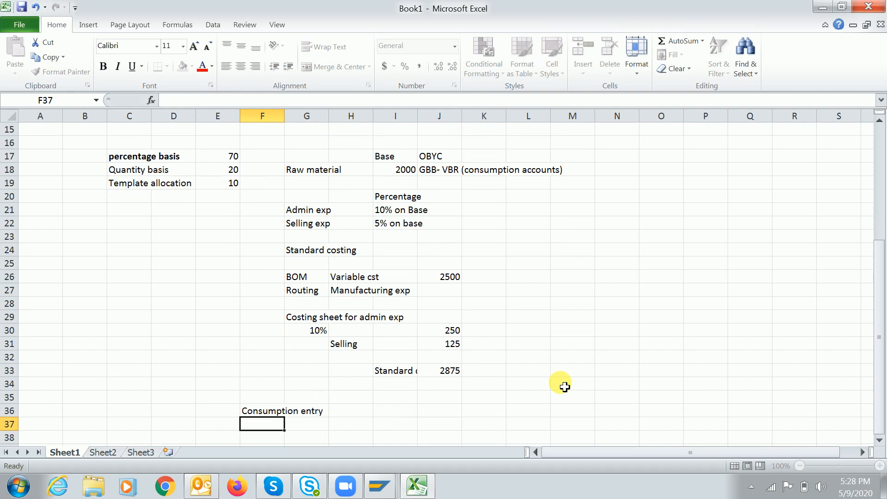
{"action": "key", "text": "Return"}
Enter the lines 'Inventory acc Cr' and 'Consumption account DR' under the heading
{"action": "key", "text": "Right"}
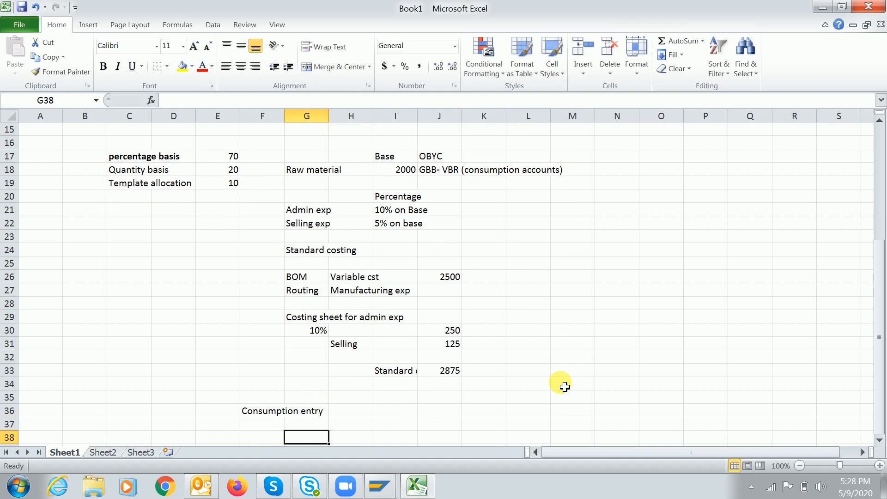
{"action": "type", "text": "In"}
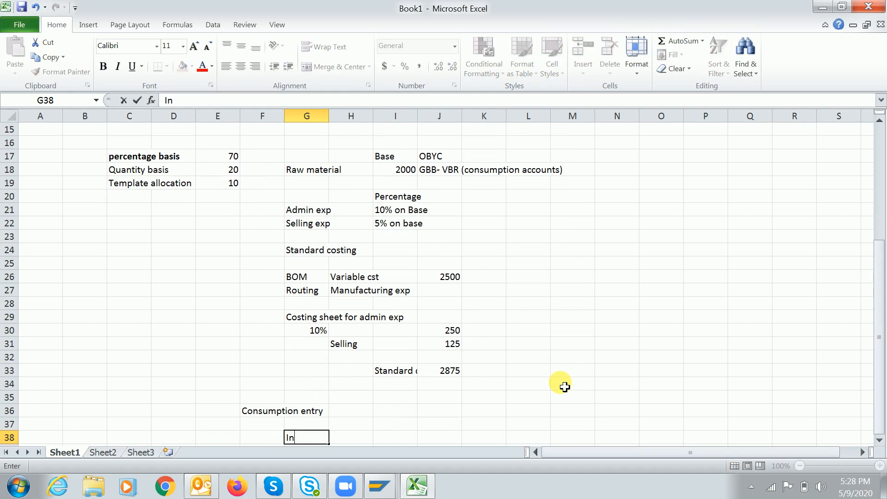
{"action": "type", "text": "ventory acc"}
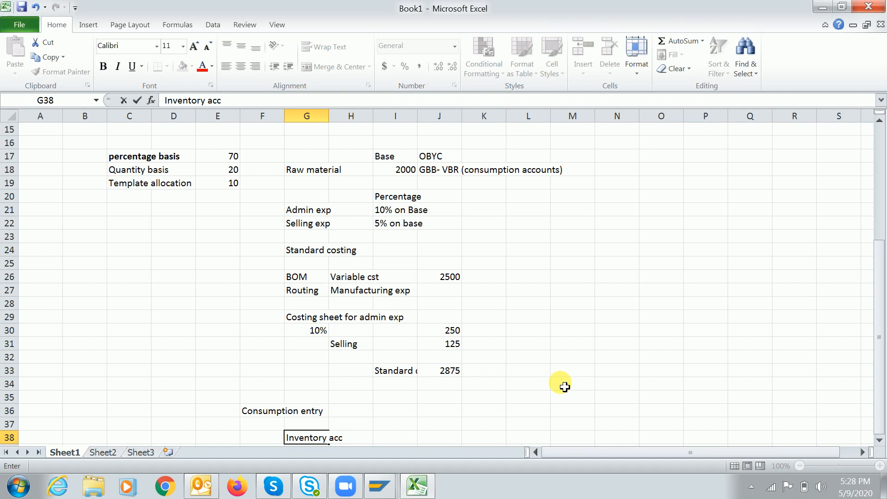
{"action": "type", "text": " Cr"}
{"action": "key", "text": "Return"}
{"action": "type", "text": "R"}
{"action": "type", "text": "onsumptio"}
{"action": "type", "text": "n account"}
{"action": "key", "text": "BackSpace"}
{"action": "key", "text": "BackSpace"}
{"action": "key", "text": "BackSpace"}
{"action": "key", "text": "BackSpace"}
{"action": "key", "text": "BackSpace"}
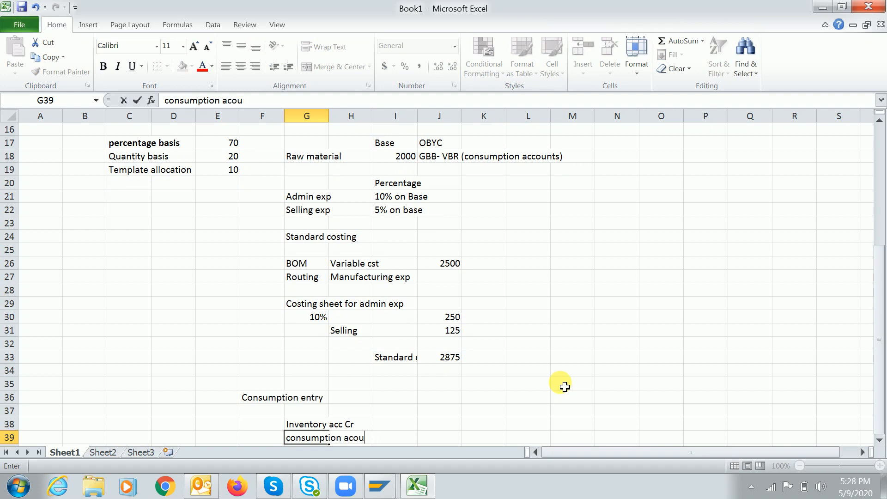
{"action": "type", "text": "count DR"}
{"action": "key", "text": "Right"}
Put BSX beside the inventory line and GBB- VBR beside the consumption line
{"action": "key", "text": "Up"}
{"action": "key", "text": "Left"}
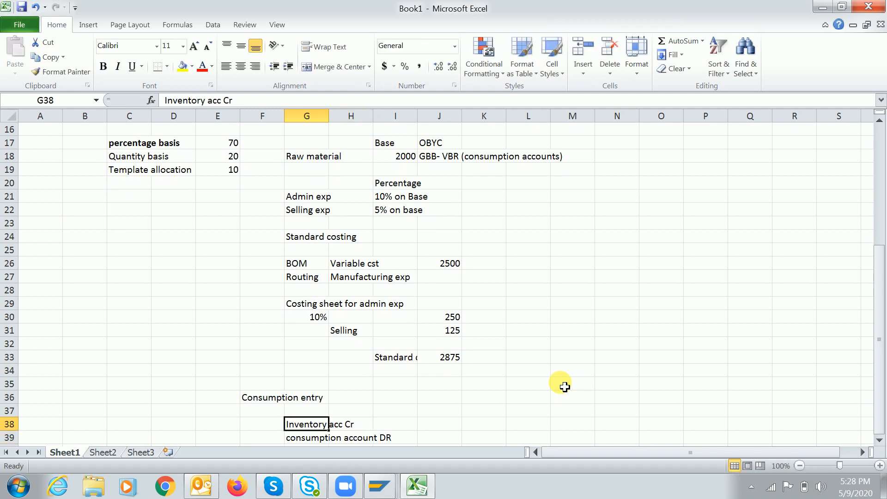
{"action": "key", "text": "Right"}
{"action": "key", "text": "Right"}
{"action": "type", "text": "BSX"}
{"action": "key", "text": "Down"}
{"action": "key", "text": "Left"}
{"action": "key", "text": "Left"}
{"action": "key", "text": "Down"}
{"action": "key", "text": "Up"}
{"action": "key", "text": "Right"}
{"action": "key", "text": "Right"}
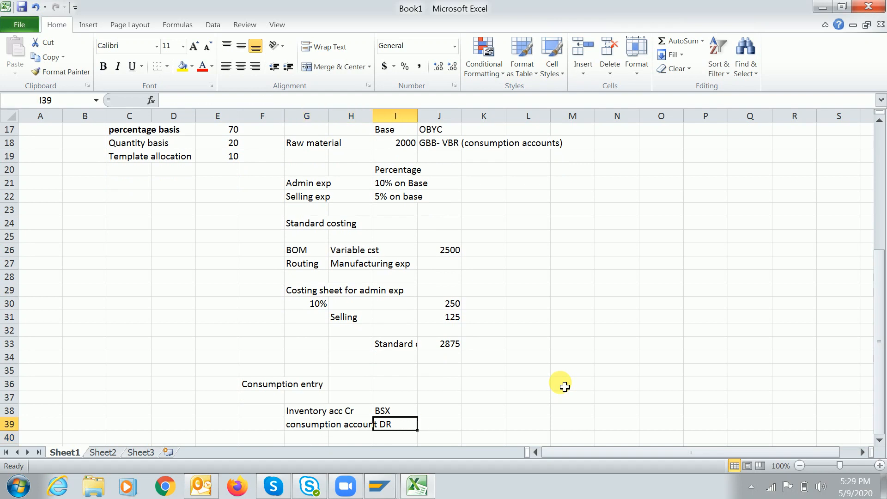
{"action": "type", "text": "GBB- VBR"}
{"action": "key", "text": "Return"}
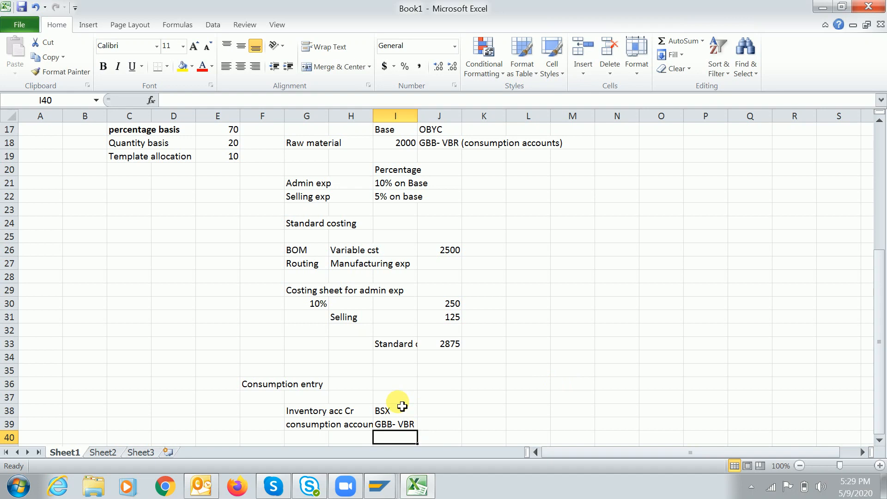
Make the BSX and GBB- VBR notes bold
{"action": "left_click_drag", "start_coordinate": [397, 411], "coordinate": [408, 425]}
{"action": "key", "text": "ctrl+b"}
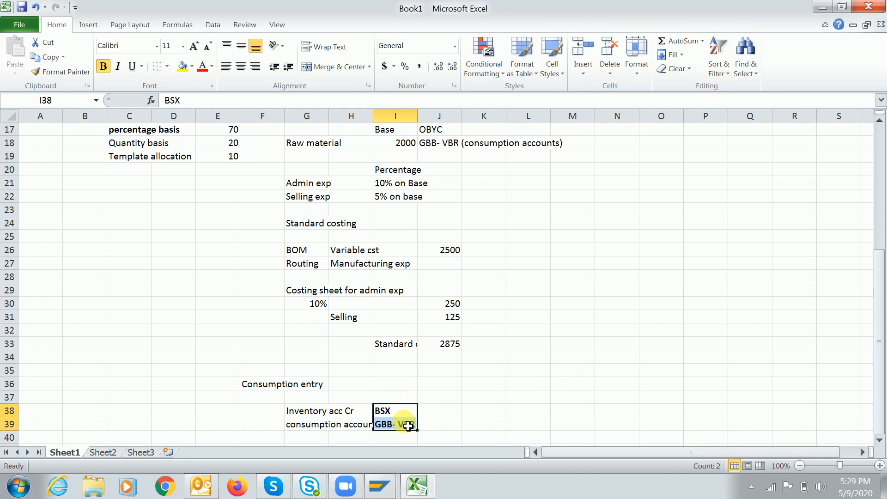
{"action": "left_click", "coordinate": [457, 413]}
{"action": "left_click", "coordinate": [439, 430]}
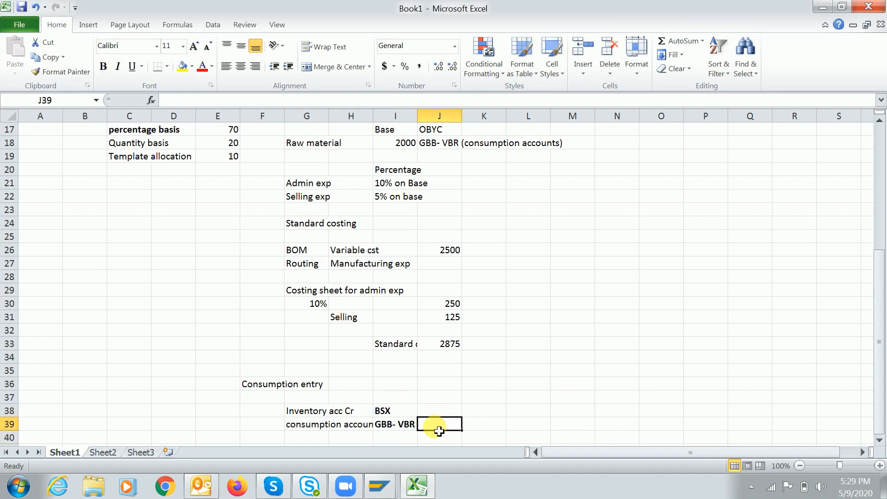
{"action": "left_click", "coordinate": [301, 430]}
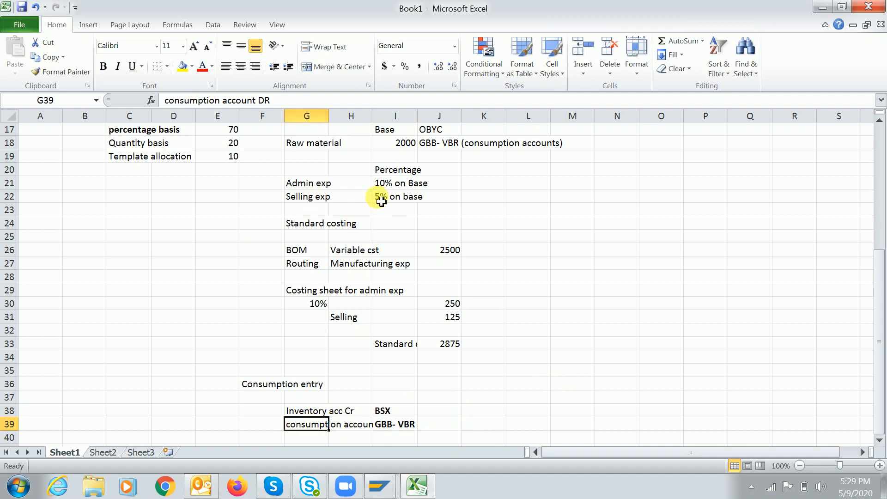
Review the 10% on Base admin note and the 2000 raw material value, leaving them unchanged
{"action": "left_click", "coordinate": [392, 183]}
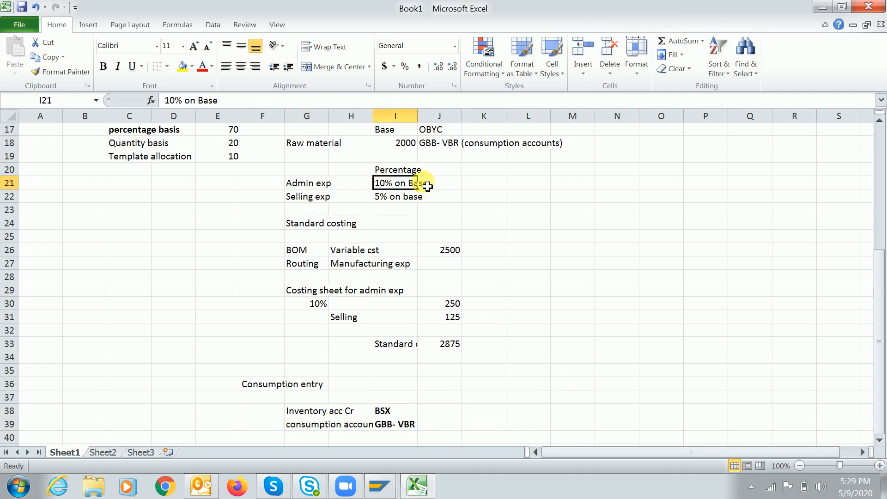
{"action": "left_click", "coordinate": [399, 144]}
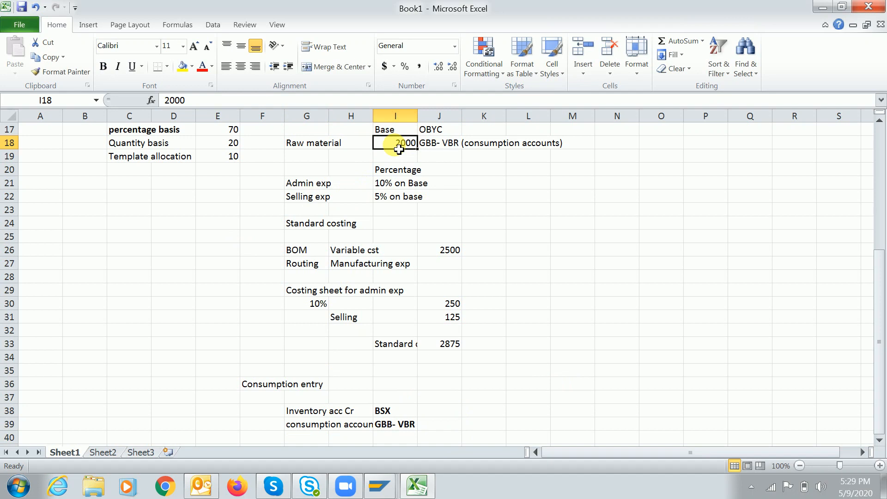
{"action": "double_click", "coordinate": [398, 148]}
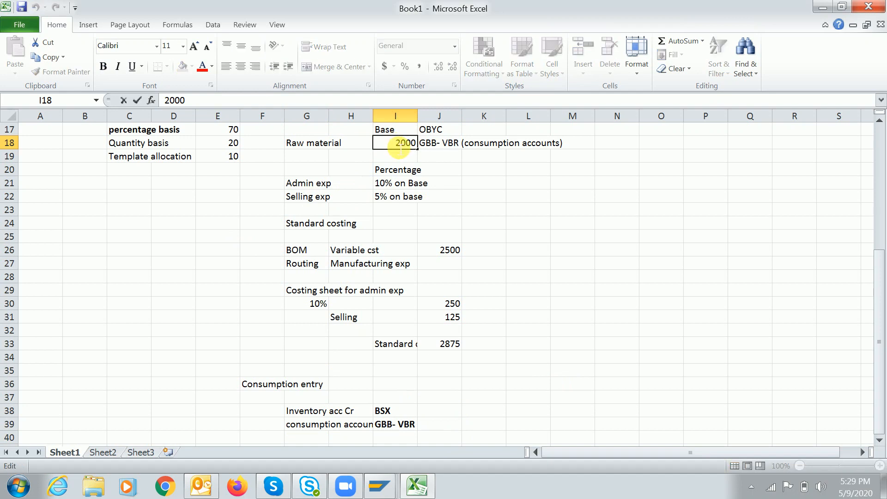
{"action": "double_click", "coordinate": [400, 146]}
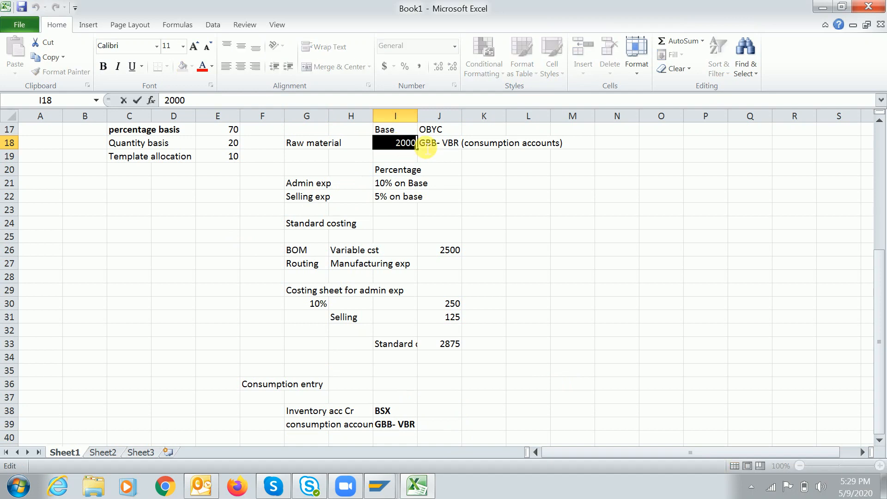
{"action": "left_click", "coordinate": [363, 147]}
{"action": "left_click", "coordinate": [405, 144]}
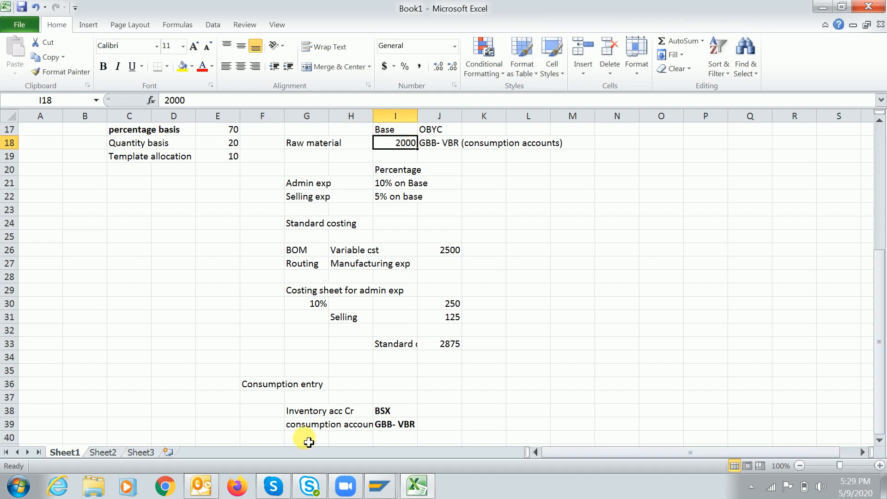
Select the consumption account line, then return to SAP's GBB account assignment table
{"action": "left_click_drag", "start_coordinate": [298, 429], "coordinate": [397, 424]}
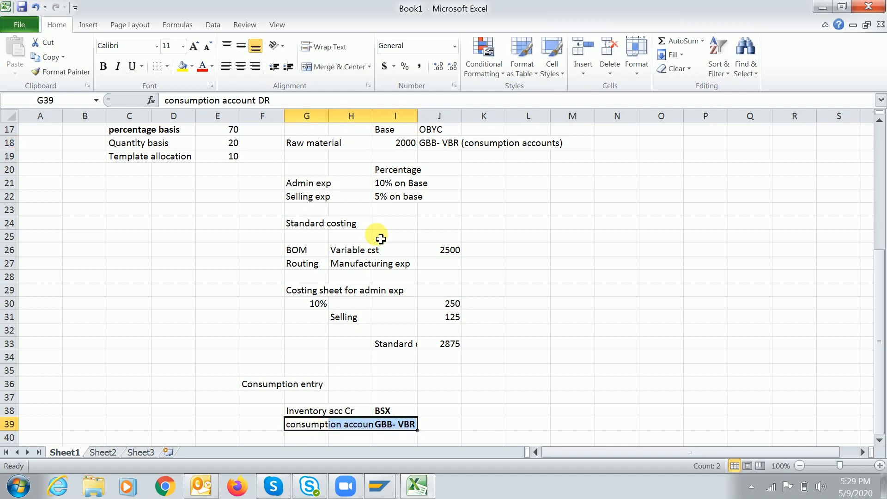
{"action": "left_click", "coordinate": [399, 424]}
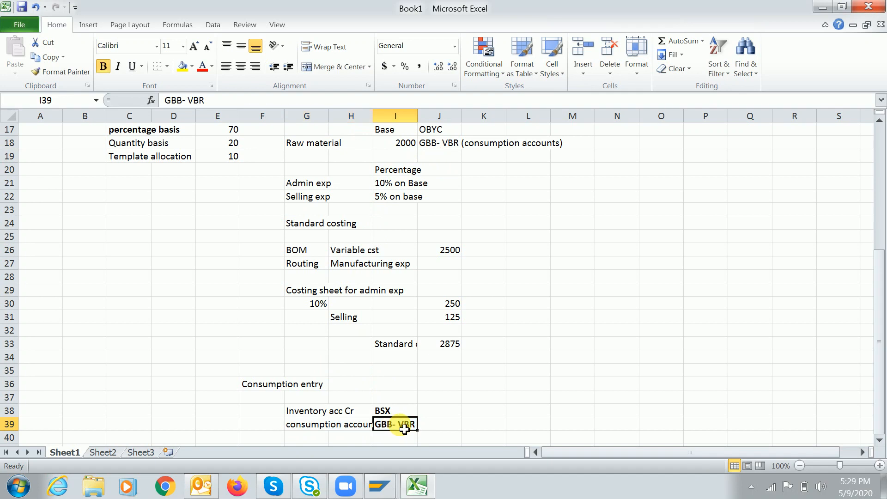
{"action": "key", "text": "alt+Tab"}
{"action": "left_click", "coordinate": [240, 289]}
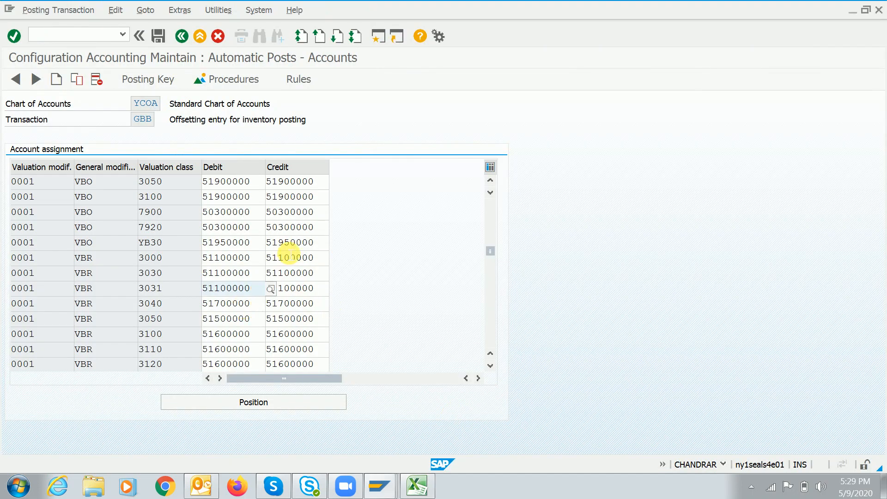
Copy debit account 51100000 from GBB class 3000 into RAW's first cost element and save
{"action": "key", "text": "alt+Tab"}
{"action": "key", "text": "alt+Tab"}
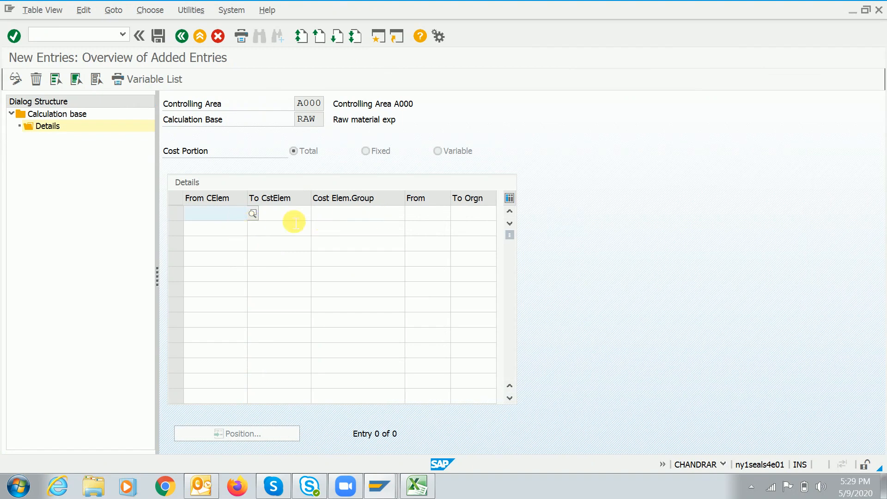
{"action": "key", "text": "alt+Tab"}
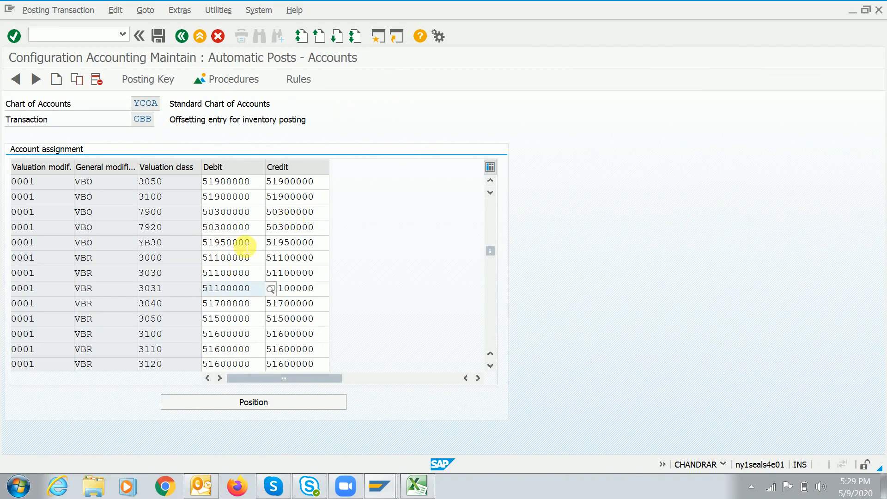
{"action": "left_click", "coordinate": [260, 262]}
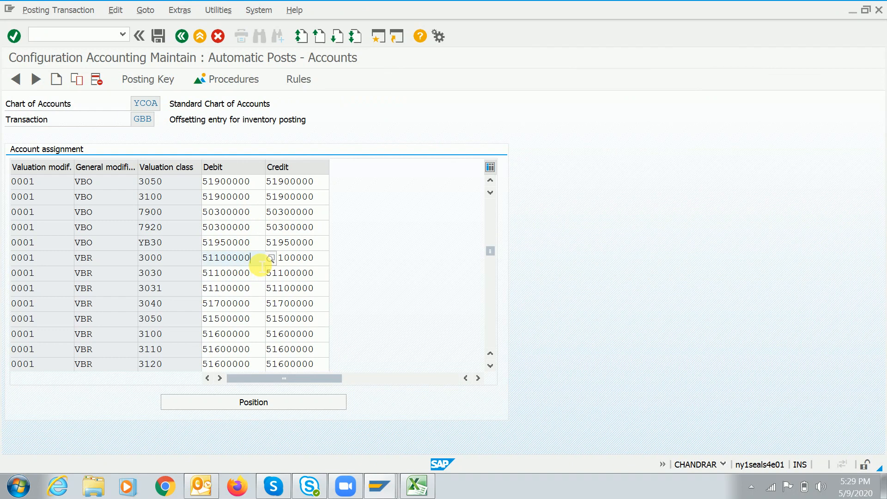
{"action": "key", "text": "shift+Left"}
{"action": "key", "text": "shift+Left"}
{"action": "key", "text": "shift+Left"}
{"action": "key", "text": "shift+Left"}
{"action": "key", "text": "shift+Left"}
{"action": "key", "text": "shift+Left"}
{"action": "key", "text": "shift+Left"}
{"action": "key", "text": "ctrl+c"}
{"action": "key", "text": "Left"}
{"action": "key", "text": "F10"}
{"action": "key", "text": "Escape"}
{"action": "key", "text": "shift+Right"}
{"action": "key", "text": "shift+Right"}
{"action": "key", "text": "shift+Right"}
{"action": "key", "text": "shift+Right"}
{"action": "key", "text": "shift+Right"}
{"action": "key", "text": "shift+Right"}
{"action": "key", "text": "shift+Right"}
{"action": "key", "text": "Right"}
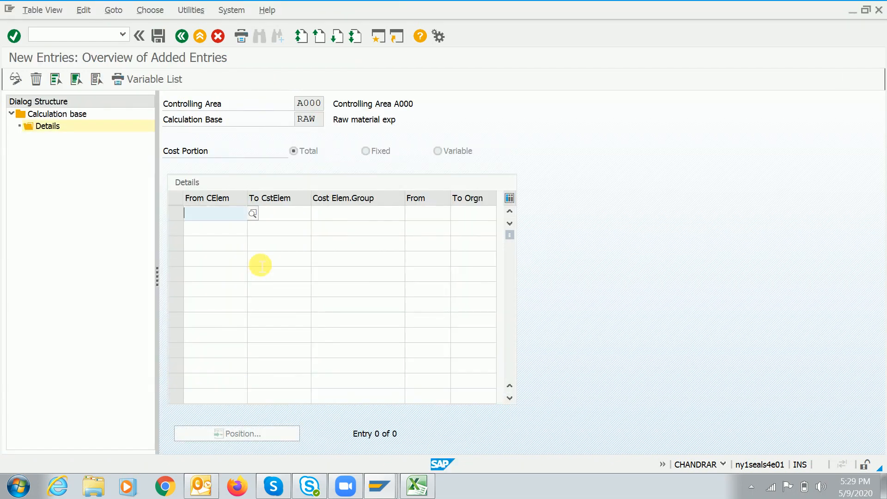
{"action": "key", "text": "ctrl+v"}
{"action": "key", "text": "Return"}
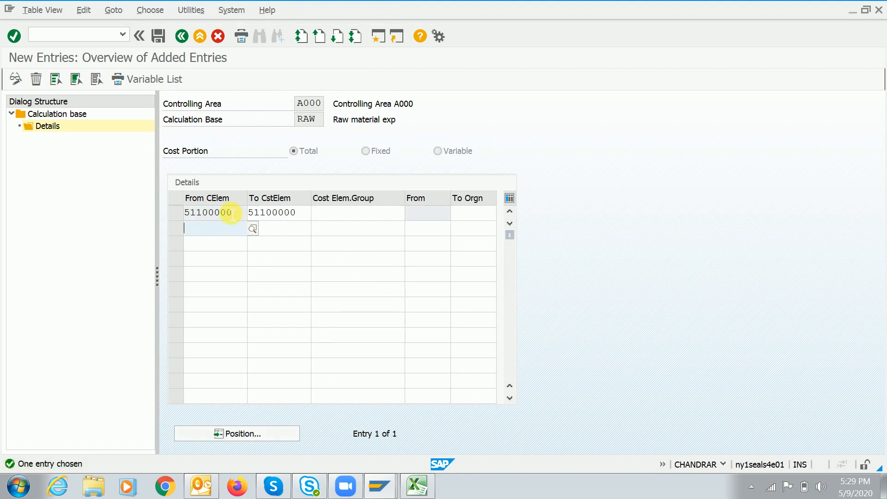
{"action": "left_click", "coordinate": [157, 36]}
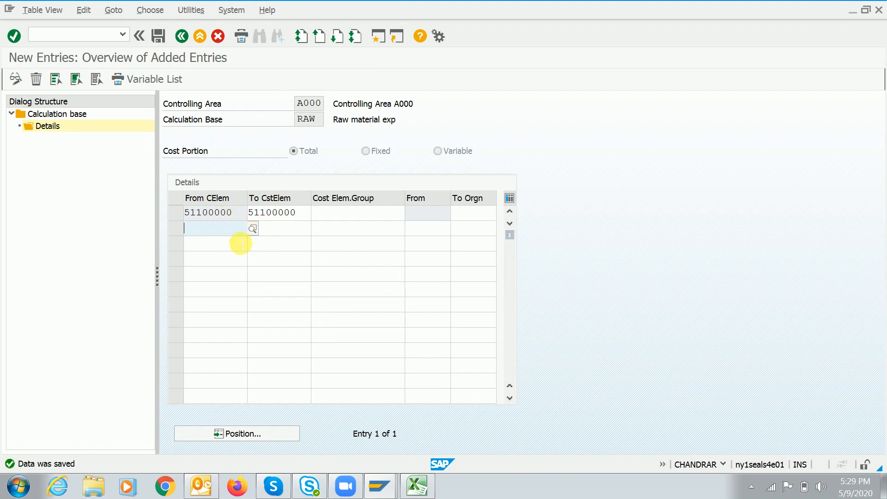
Start selecting debit account 51700000 for valuation class 3040 in the GBB table
{"action": "key", "text": "alt+Tab"}
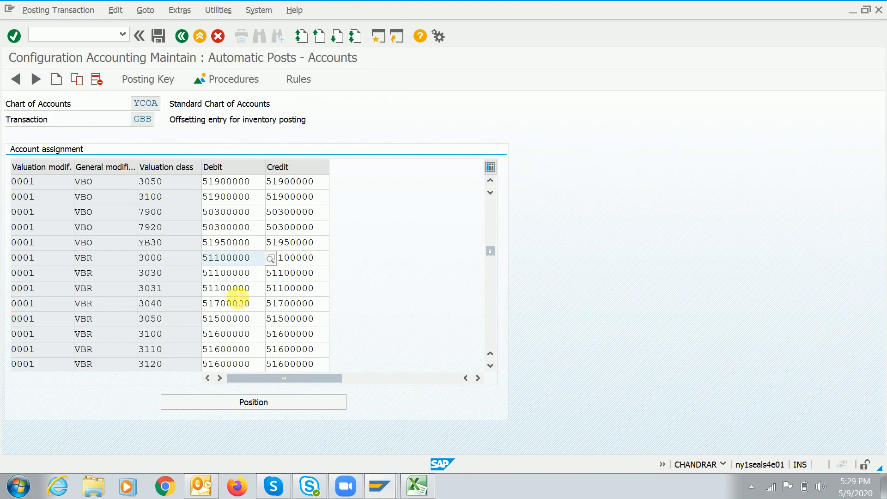
{"action": "left_click", "coordinate": [261, 307]}
{"action": "key", "text": "shift+Left"}
{"action": "key", "text": "shift+Left"}
{"action": "key", "text": "shift+Left"}
{"action": "key", "text": "shift+Left"}
{"action": "key", "text": "shift+Left"}
{"action": "key", "text": "shift+Left"}
{"action": "key", "text": "shift+Left"}
{"action": "key", "text": "shift+Left"}
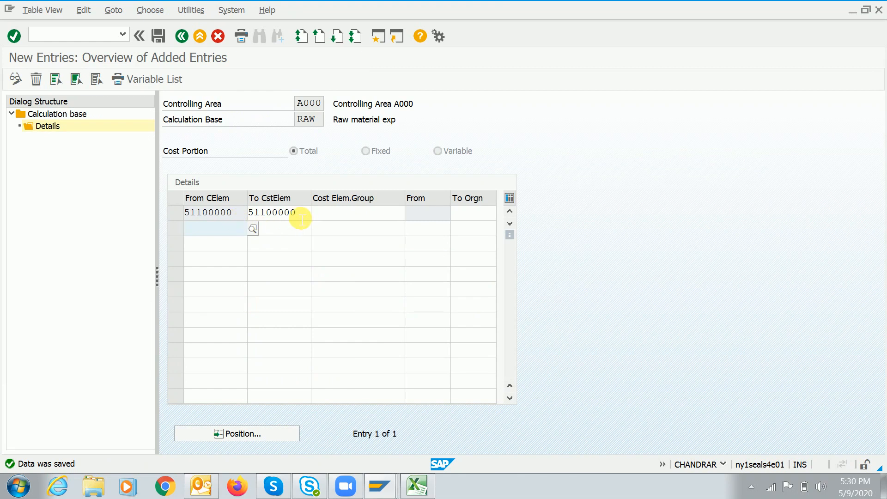
Delete the stray V entry from RAW's second cost element line
{"action": "left_click", "coordinate": [310, 215]}
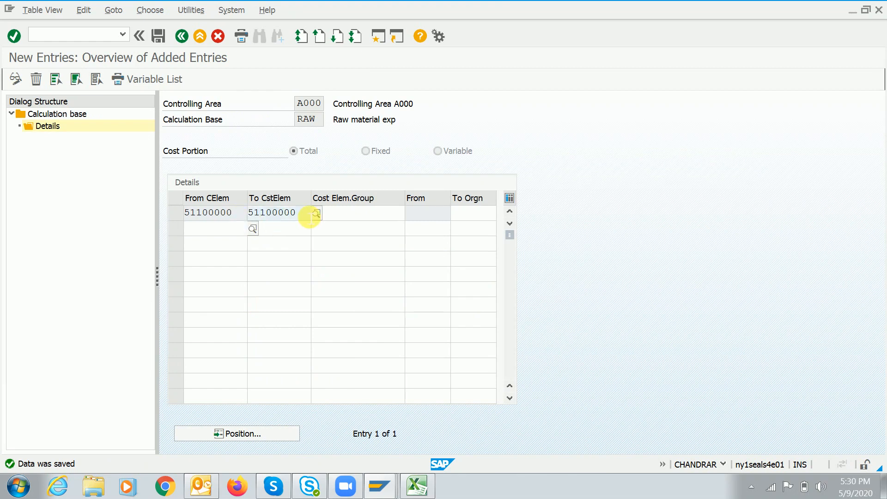
{"action": "left_click", "coordinate": [225, 237]}
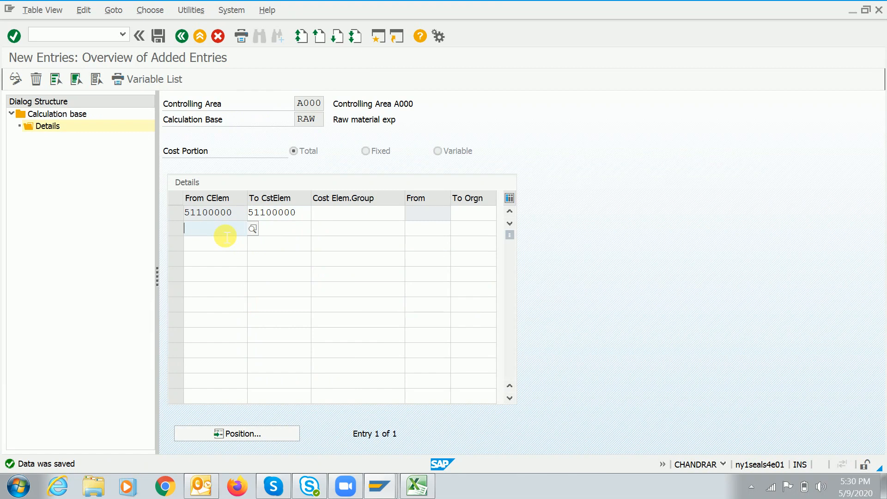
{"action": "type", "text": "v"}
{"action": "key", "text": "Return"}
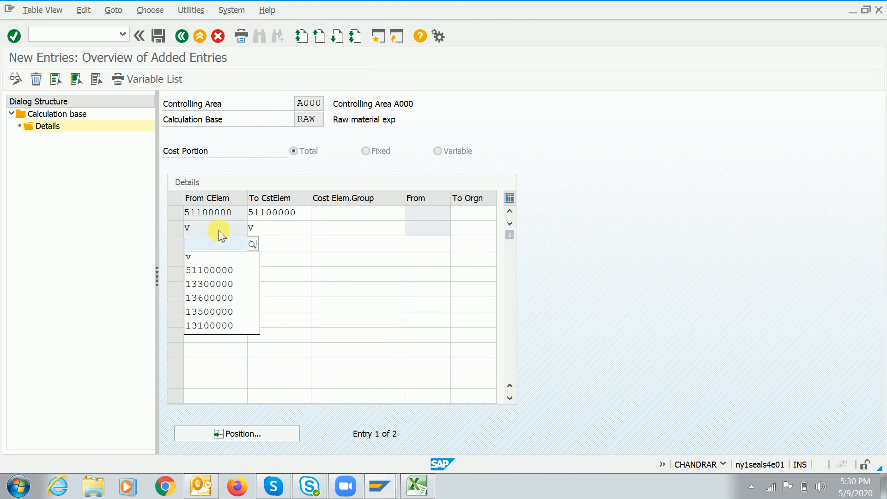
{"action": "left_click", "coordinate": [177, 228]}
{"action": "left_click", "coordinate": [36, 81]}
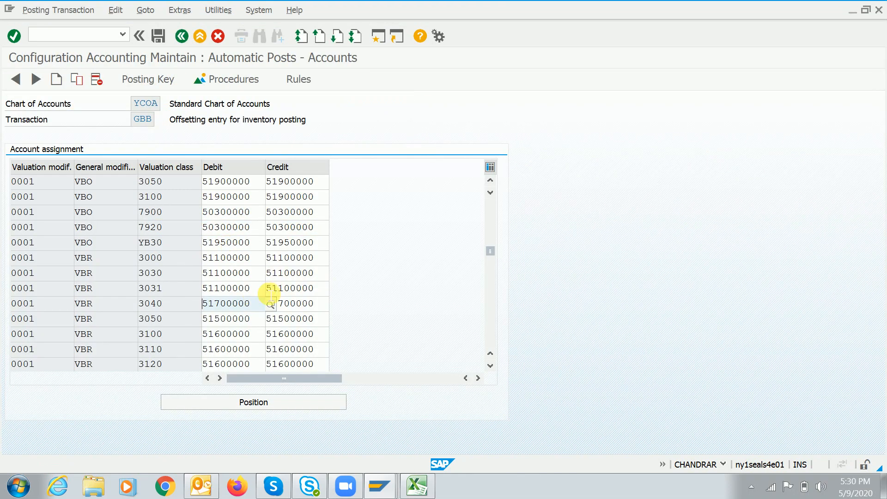
Paste 51700000 as the second cost element and remove the stray V line again
{"action": "key", "text": "shift+Right"}
{"action": "key", "text": "shift+Right"}
{"action": "key", "text": "shift+Right"}
{"action": "key", "text": "shift+Right"}
{"action": "key", "text": "shift+Right"}
{"action": "key", "text": "shift+Right"}
{"action": "key", "text": "shift+Right"}
{"action": "key", "text": "shift+Right"}
{"action": "key", "text": "ctrl+c"}
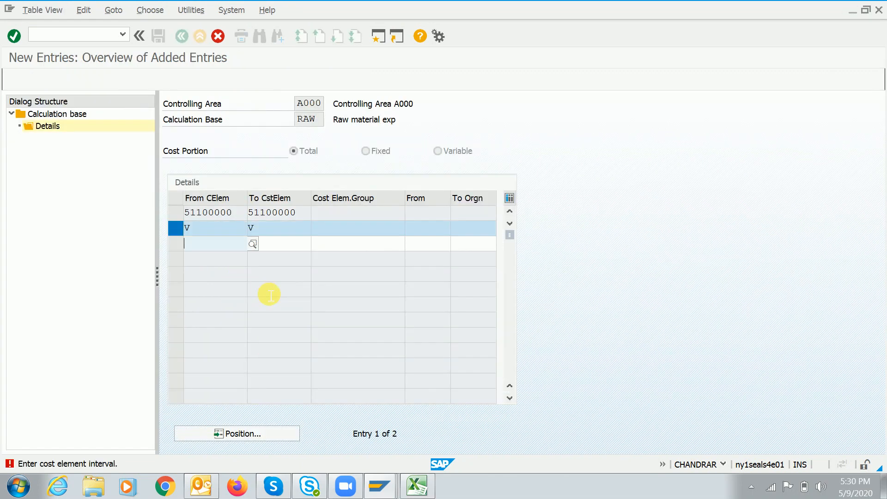
{"action": "key", "text": "Return"}
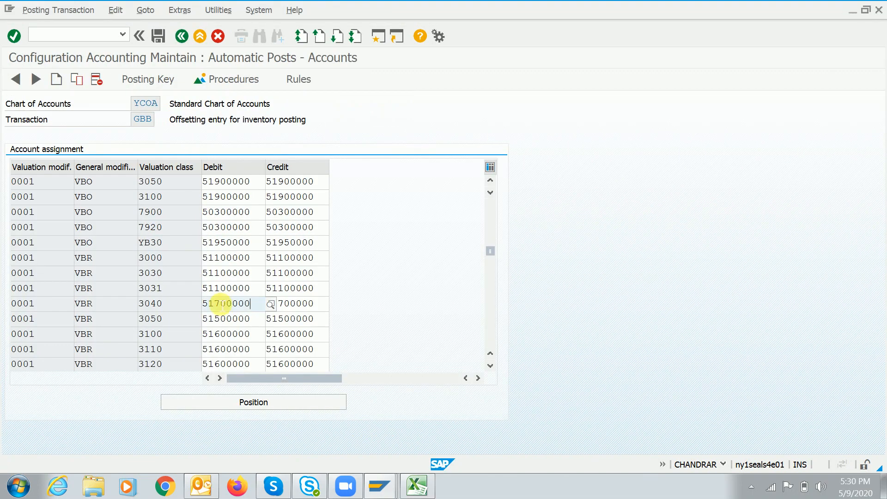
{"action": "key", "text": "shift+Left"}
{"action": "key", "text": "shift+Left"}
{"action": "key", "text": "shift+Left"}
{"action": "key", "text": "shift+Left"}
{"action": "key", "text": "shift+Left"}
{"action": "key", "text": "shift+Left"}
{"action": "key", "text": "shift+Left"}
{"action": "key", "text": "shift+Left"}
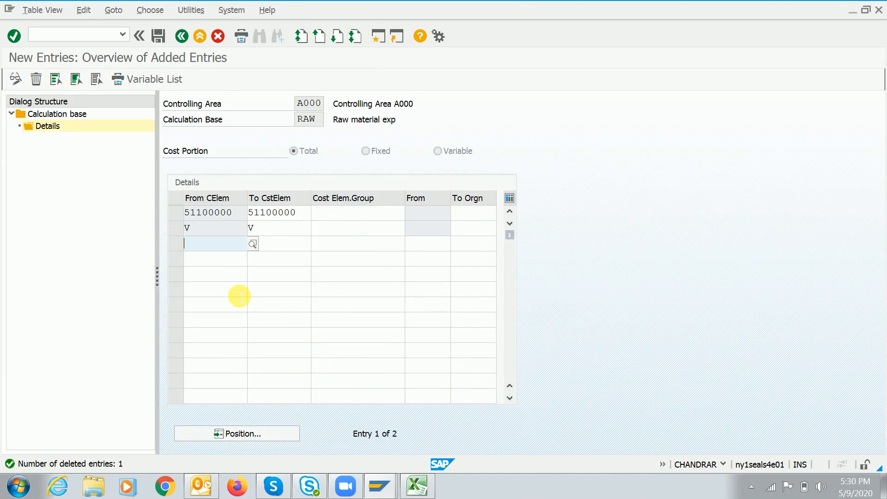
{"action": "key", "text": "ctrl+v"}
{"action": "key", "text": "Return"}
{"action": "left_click", "coordinate": [174, 232]}
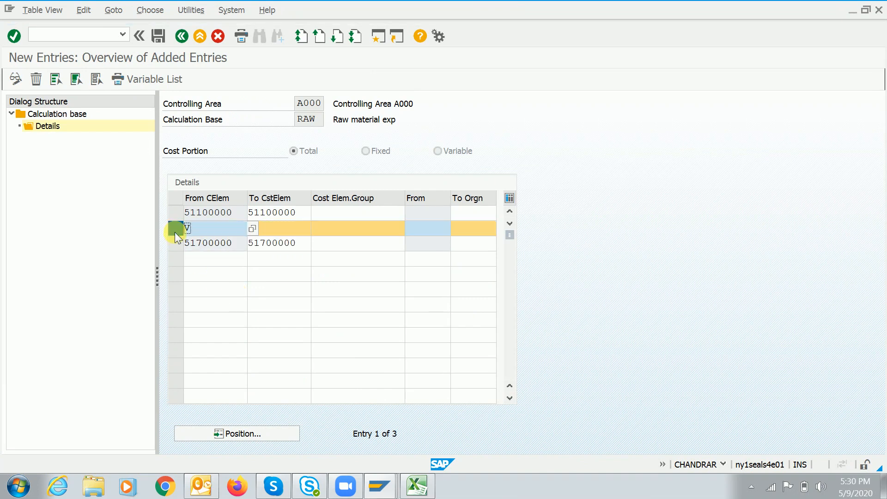
{"action": "left_click", "coordinate": [36, 79]}
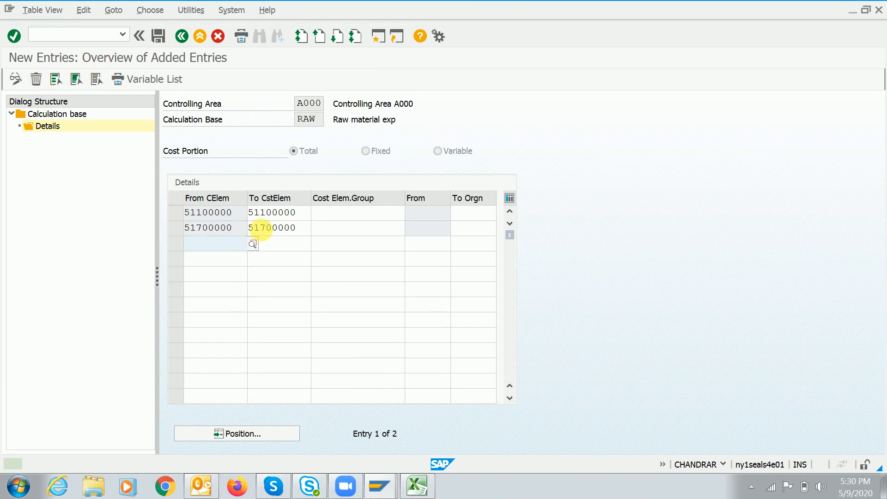
{"action": "left_click", "coordinate": [306, 228]}
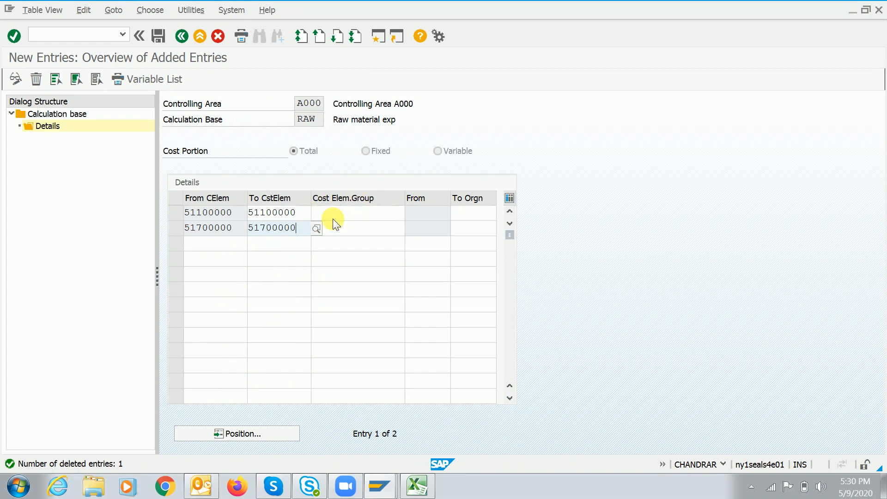
Save base RAW's details with 51100000 and 51700000 until 'Data was saved' appears
{"action": "left_click", "coordinate": [368, 217]}
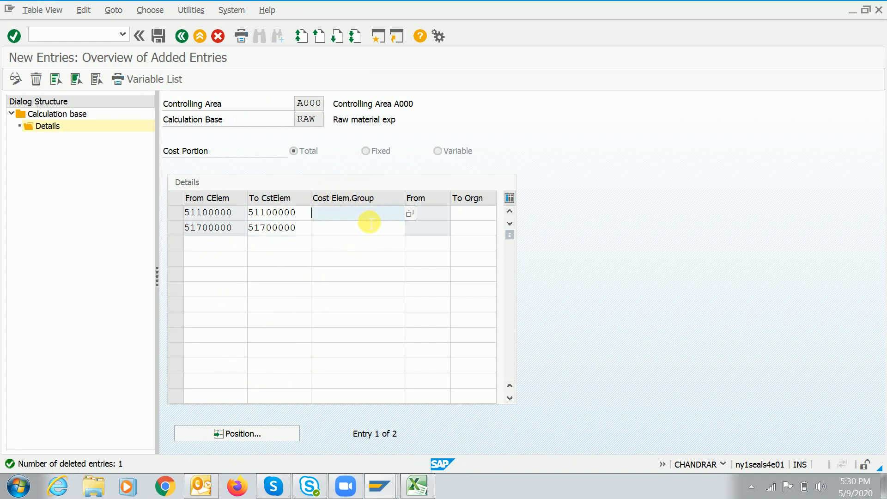
{"action": "key", "text": "alt+Tab"}
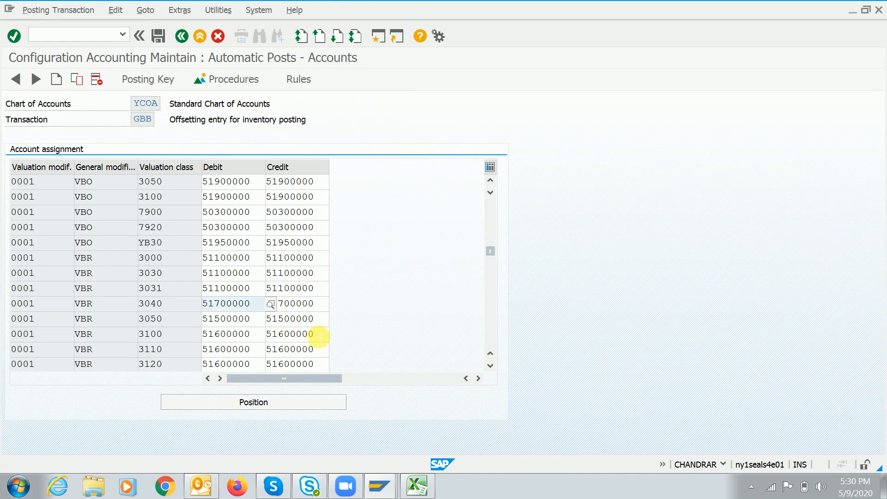
{"action": "key", "text": "alt+Tab"}
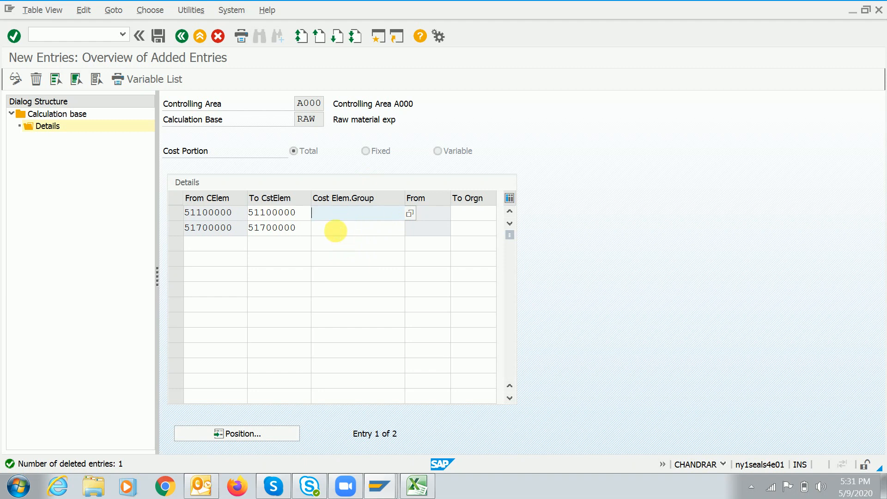
{"action": "key", "text": "ctrl+s"}
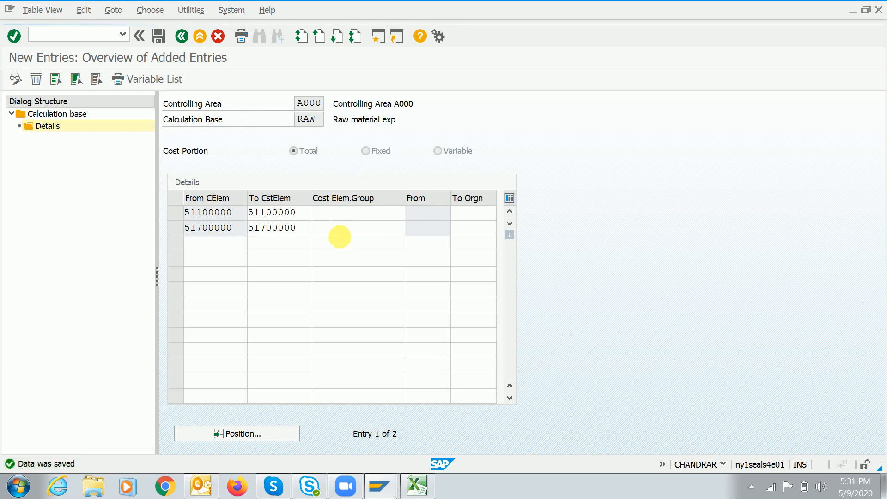
{"action": "key", "text": "ctrl+s"}
{"action": "left_click", "coordinate": [434, 213]}
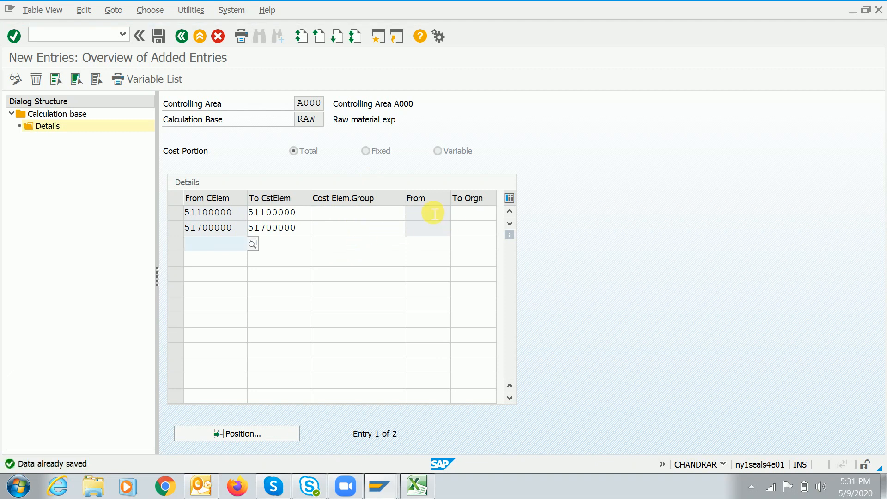
Save the RAW calculation base details once more
{"action": "left_click", "coordinate": [482, 215]}
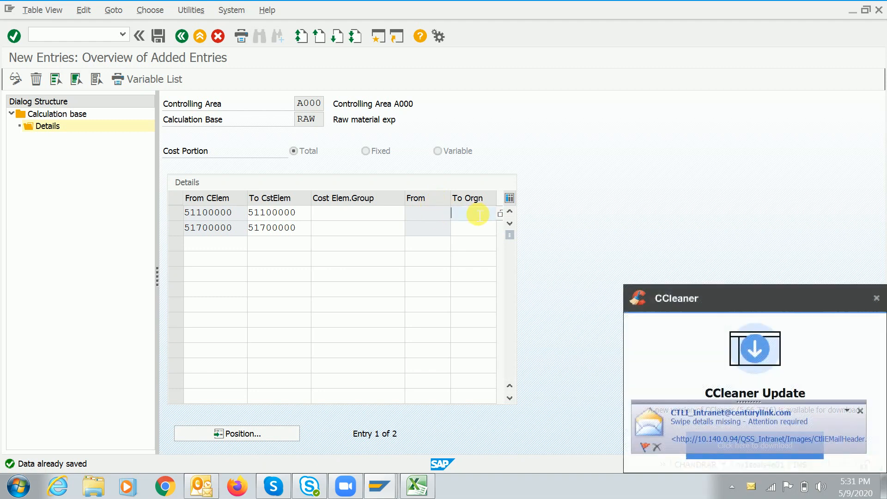
{"action": "left_click", "coordinate": [432, 216]}
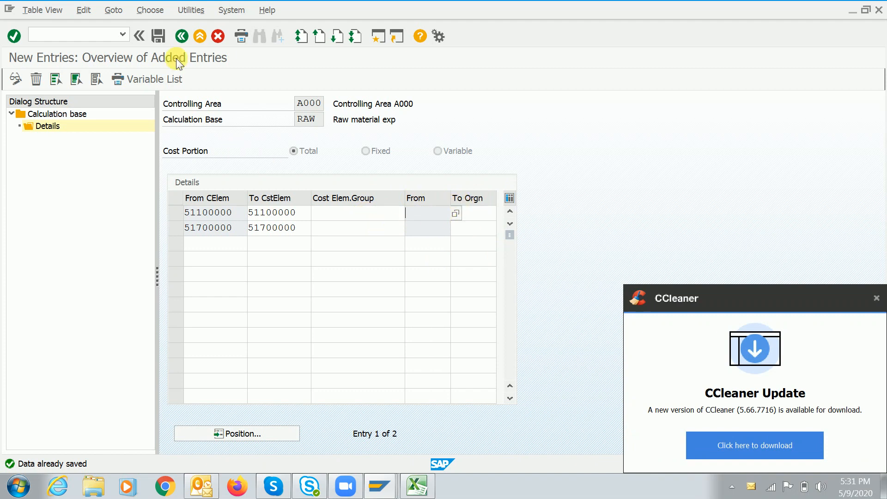
{"action": "left_click", "coordinate": [159, 39]}
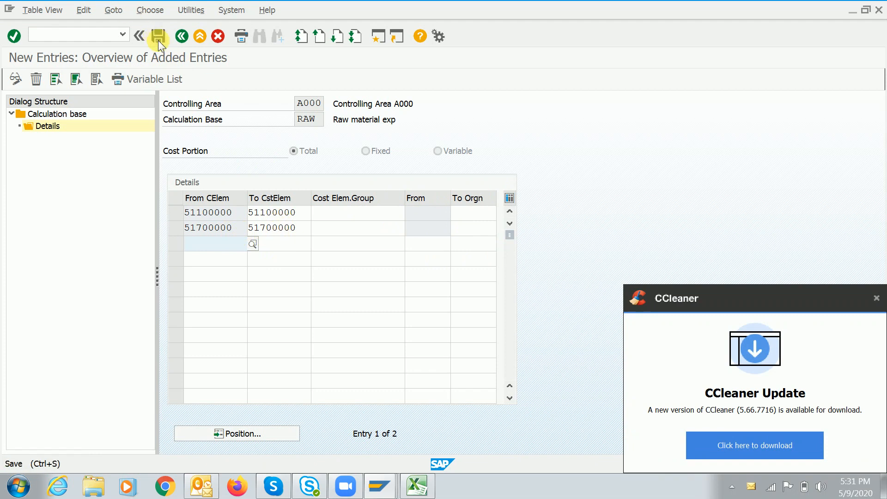
Back out to the Display IMG tree, dismissing the software update notification
{"action": "left_click", "coordinate": [183, 38]}
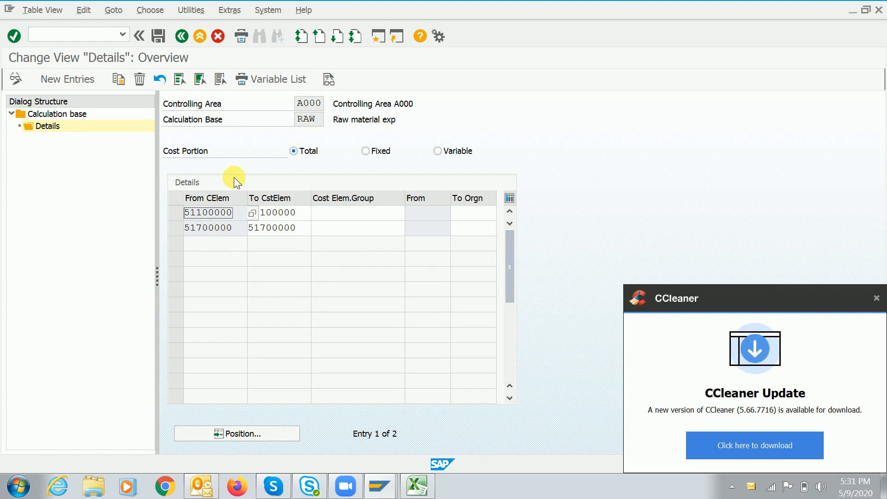
{"action": "left_click", "coordinate": [183, 36]}
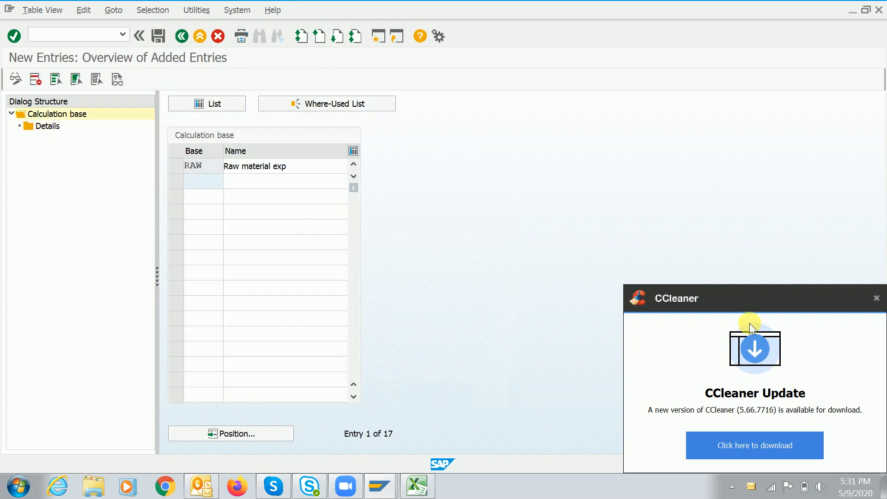
{"action": "left_click", "coordinate": [876, 298]}
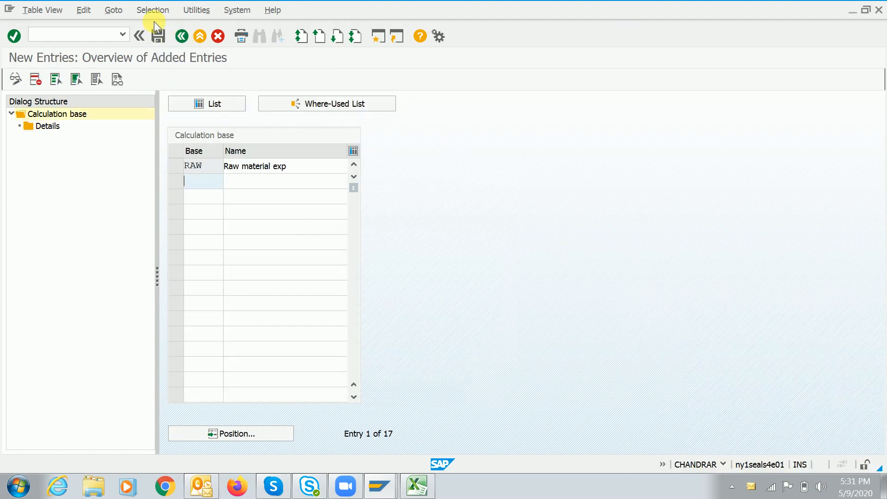
{"action": "left_click", "coordinate": [181, 37]}
{"action": "left_click", "coordinate": [181, 37]}
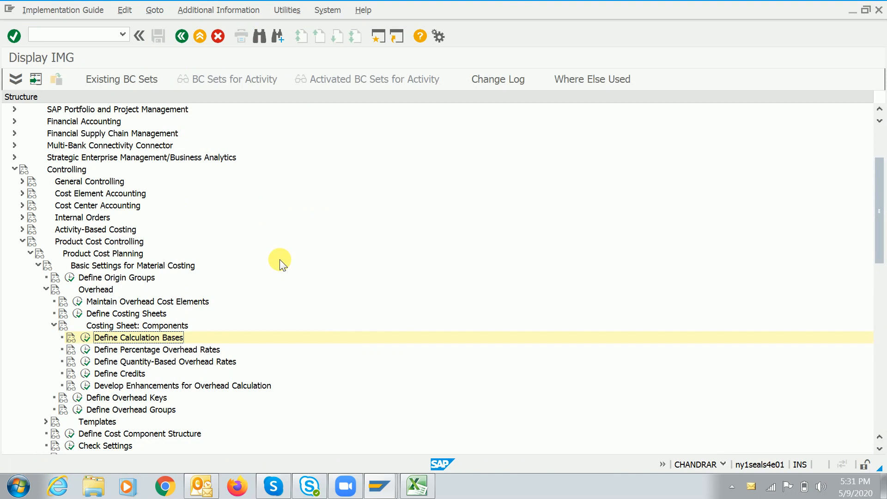
{"action": "key", "text": "alt+Tab"}
{"action": "key", "text": "alt+Tab"}
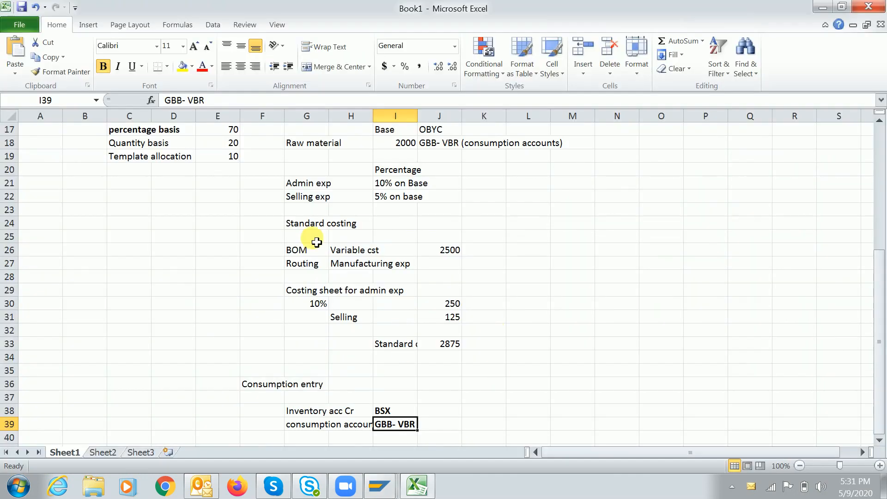
{"action": "left_click", "coordinate": [388, 183]}
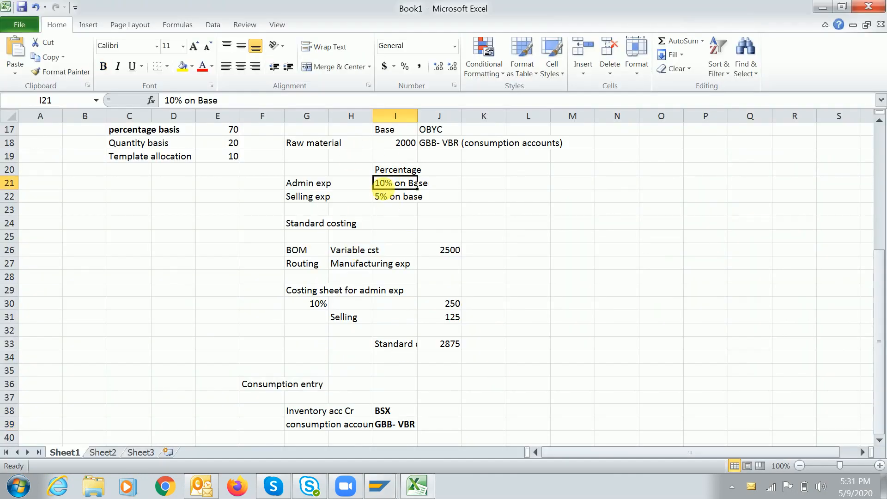
{"action": "left_click", "coordinate": [298, 188]}
{"action": "left_click", "coordinate": [383, 183]}
{"action": "left_click", "coordinate": [298, 199]}
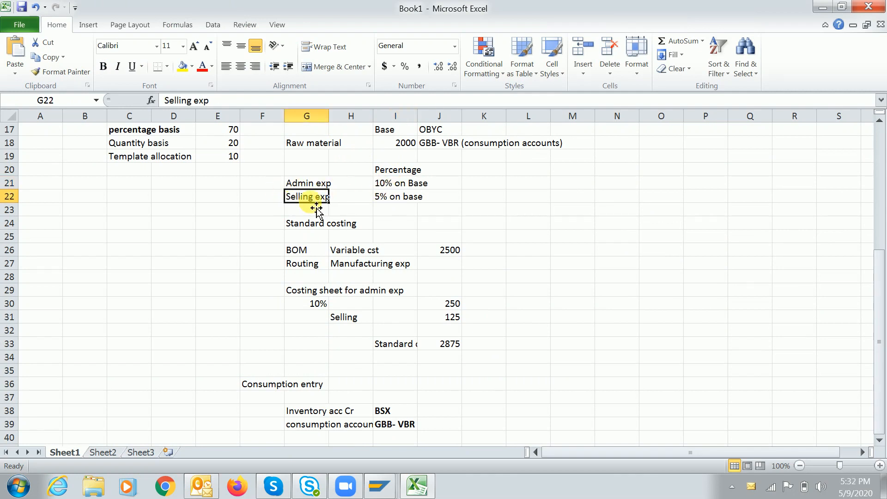
{"action": "left_click", "coordinate": [387, 201]}
{"action": "key", "text": "alt+Tab"}
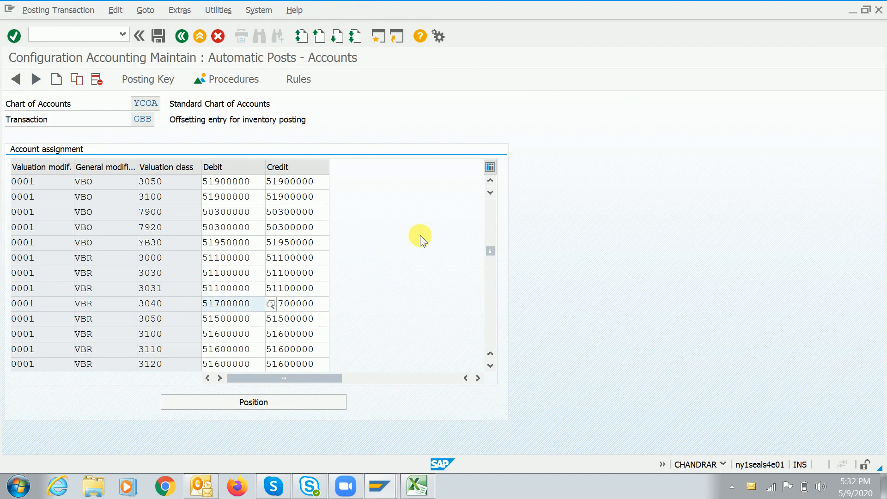
{"action": "key", "text": "alt+Tab"}
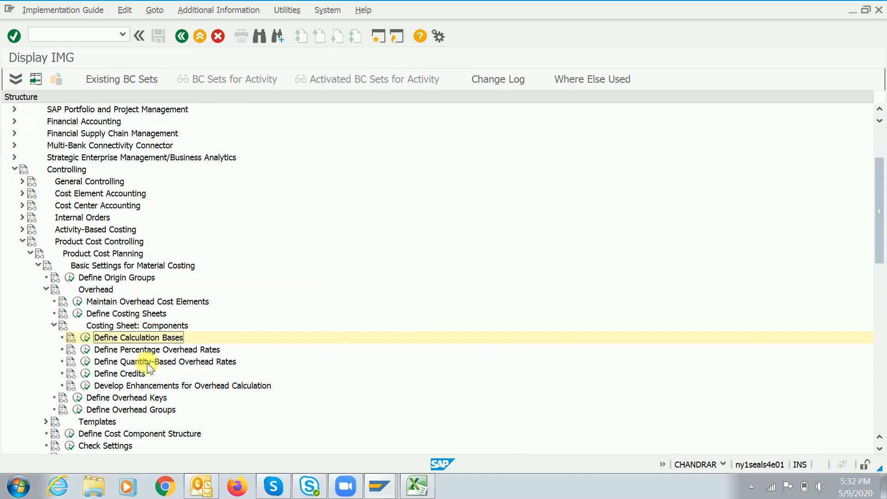
{"action": "left_click", "coordinate": [141, 352]}
Open Define Percentage Overhead Rates and start a new entry, first keyed RAWP
{"action": "double_click", "coordinate": [140, 353]}
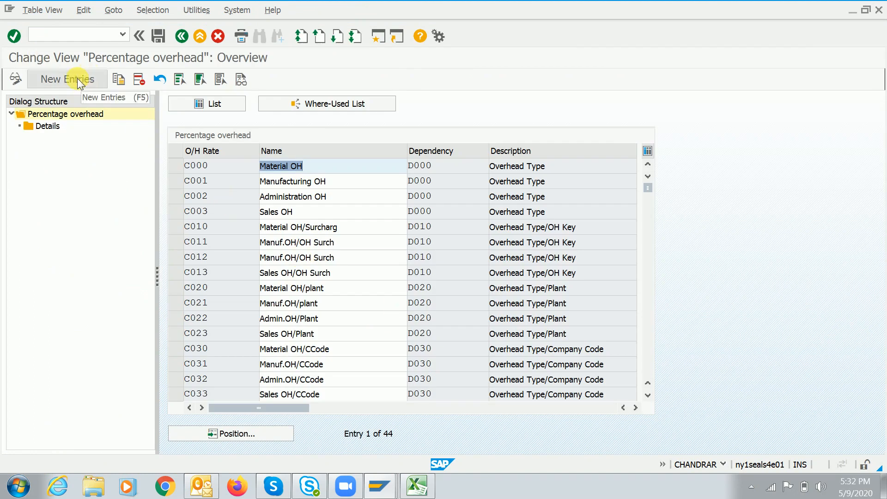
{"action": "left_click", "coordinate": [76, 79]}
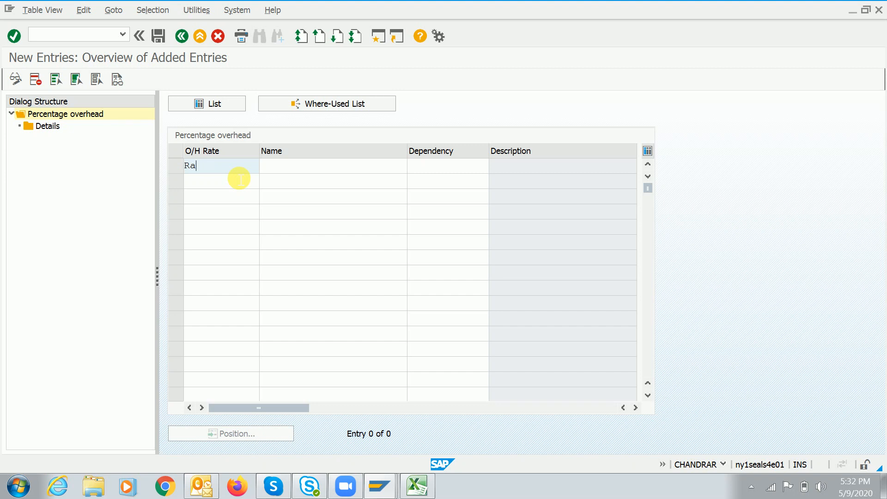
{"action": "key", "text": "BackSpace"}
{"action": "key", "text": "BackSpace"}
{"action": "type", "text": "R"}
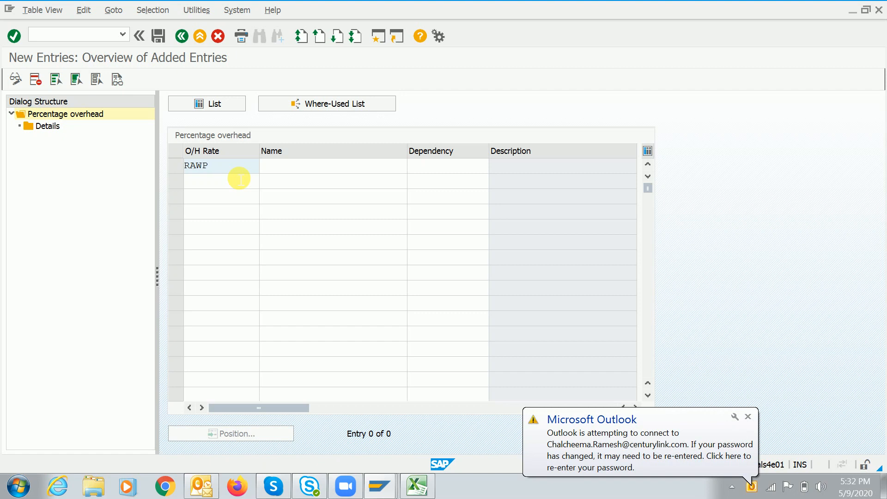
{"action": "key", "text": "Tab"}
{"action": "type", "text": "Raw mt"}
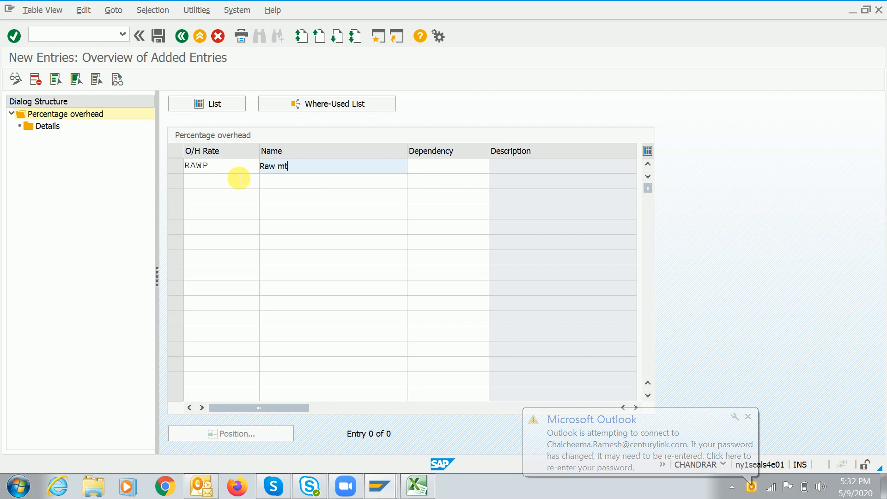
{"action": "type", "text": "aer"}
{"action": "key", "text": "BackSpace"}
{"action": "key", "text": "BackSpace"}
{"action": "key", "text": "BackSpace"}
{"action": "key", "text": "BackSpace"}
{"action": "key", "text": "BackSpace"}
{"action": "key", "text": "BackSpace"}
{"action": "key", "text": "BackSpace"}
{"action": "key", "text": "BackSpace"}
{"action": "key", "text": "BackSpace"}
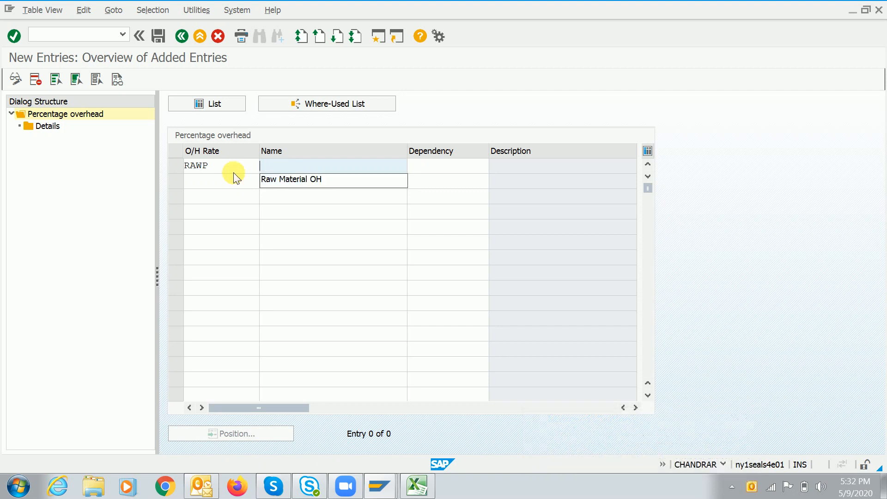
{"action": "type", "text": "A"}
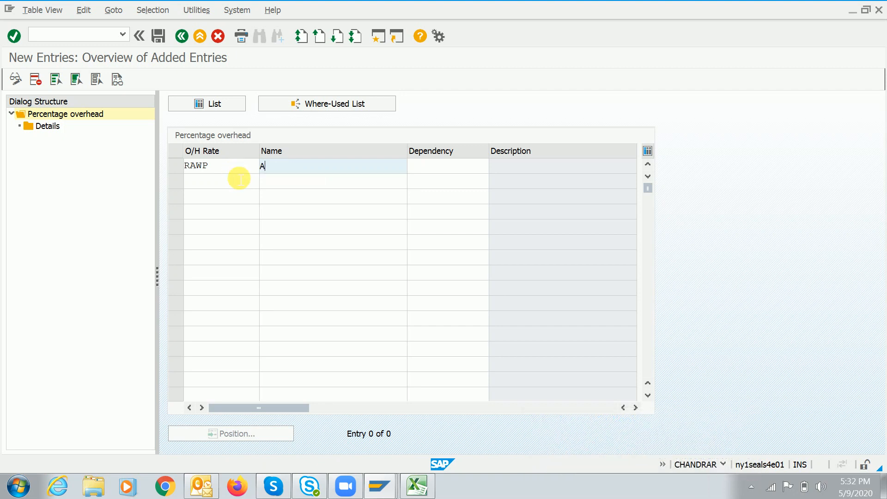
Change the rate key to Admi with name Admin expen, moving on to Dependency
{"action": "key", "text": "shift+Tab"}
{"action": "key", "text": "BackSpace"}
{"action": "type", "text": "Adm"}
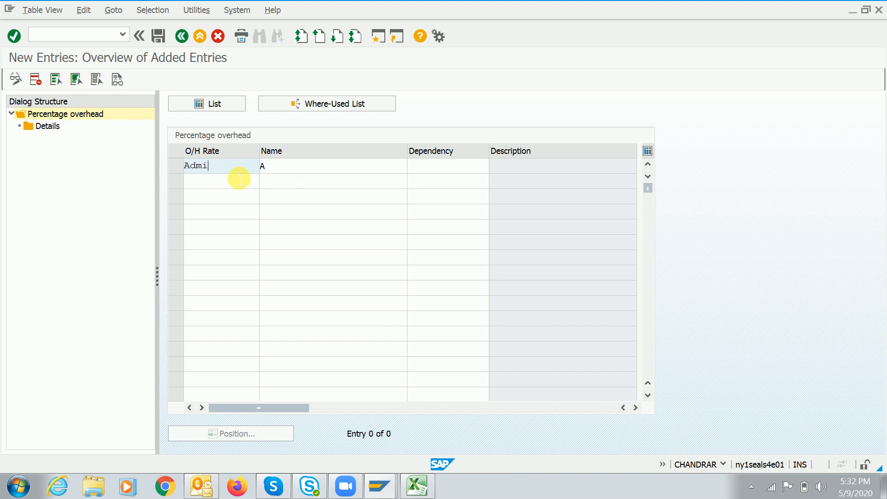
{"action": "type", "text": "in expen"}
{"action": "key", "text": "Tab"}
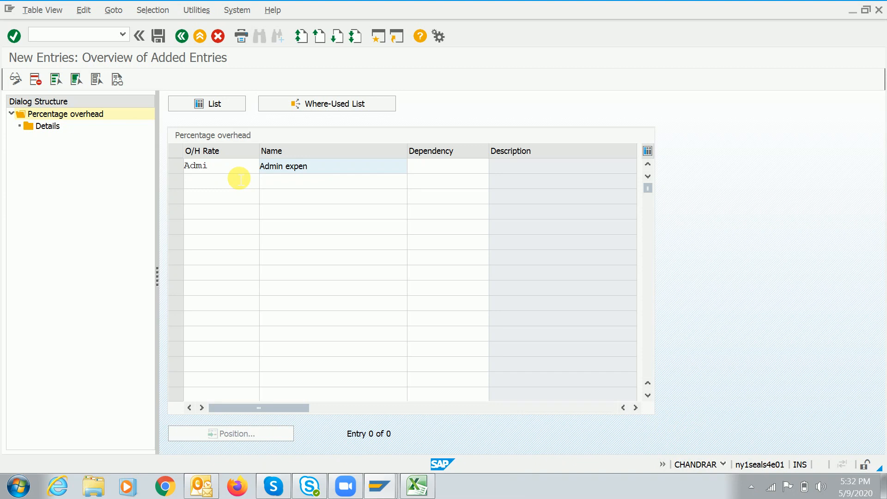
{"action": "key", "text": "Tab"}
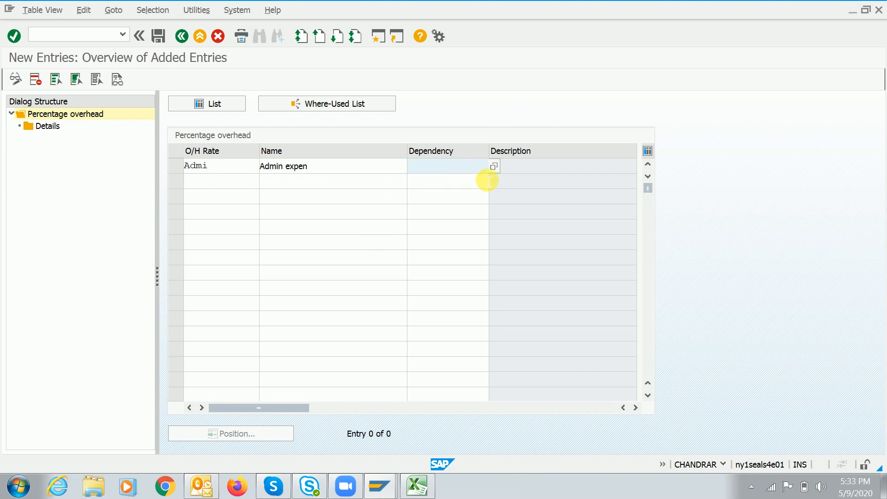
Open the Dependency value help and browse access sequences KF00 through KF60, ending on KF40
{"action": "left_click", "coordinate": [494, 166]}
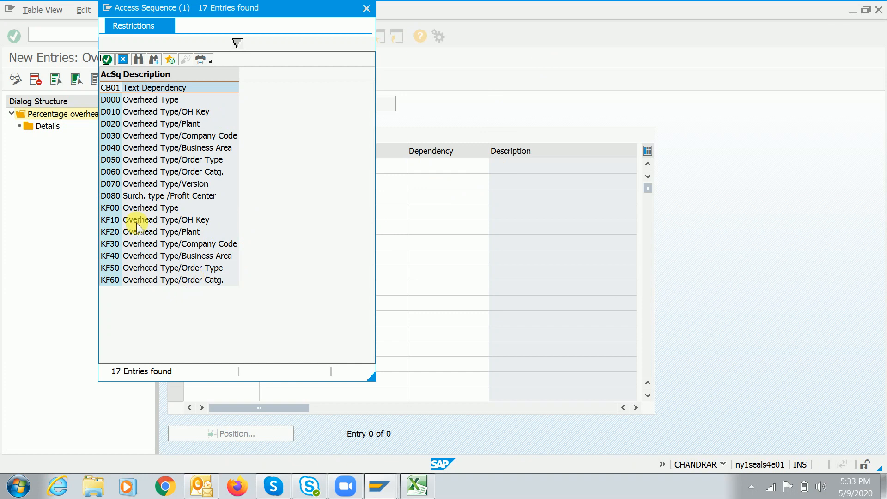
{"action": "left_click", "coordinate": [134, 209]}
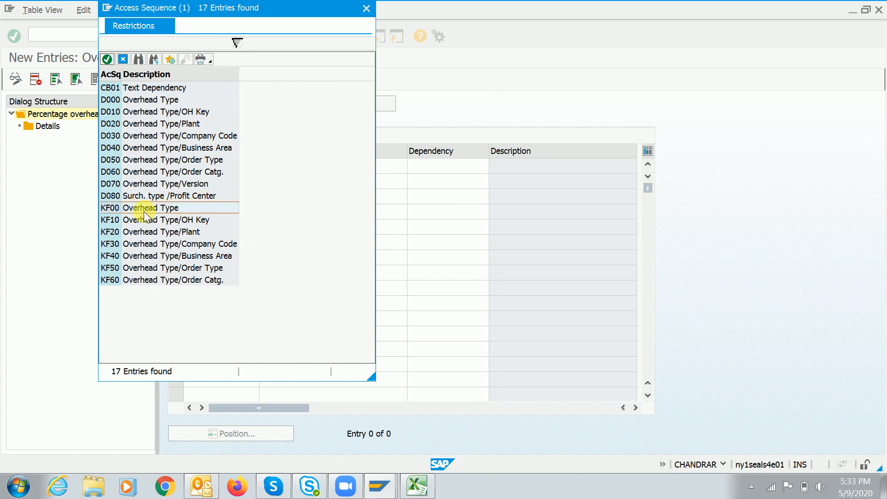
{"action": "left_click", "coordinate": [142, 223]}
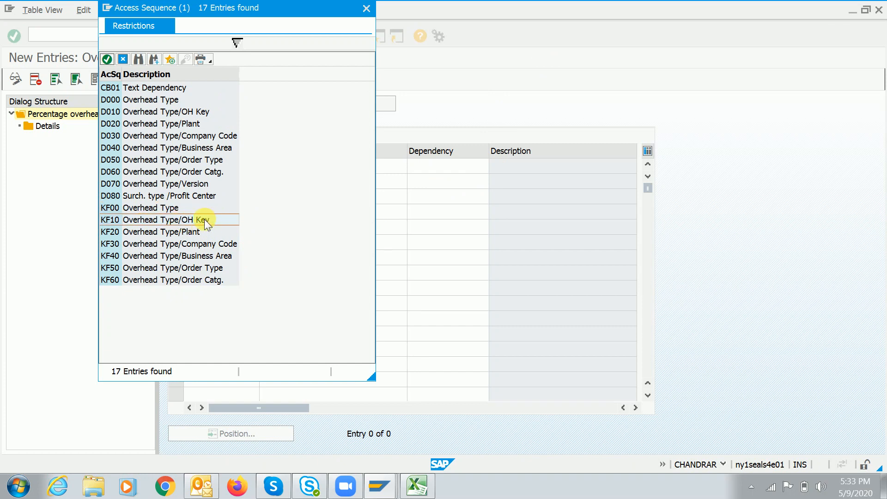
{"action": "left_click", "coordinate": [143, 236]}
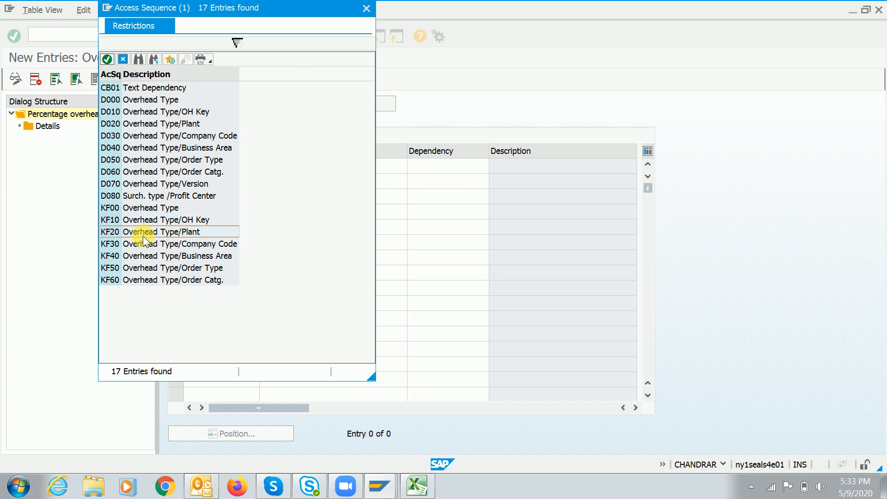
{"action": "left_click", "coordinate": [141, 247]}
{"action": "left_click", "coordinate": [182, 254]}
{"action": "left_click", "coordinate": [213, 265]}
{"action": "left_click", "coordinate": [203, 279]}
{"action": "left_click", "coordinate": [203, 256]}
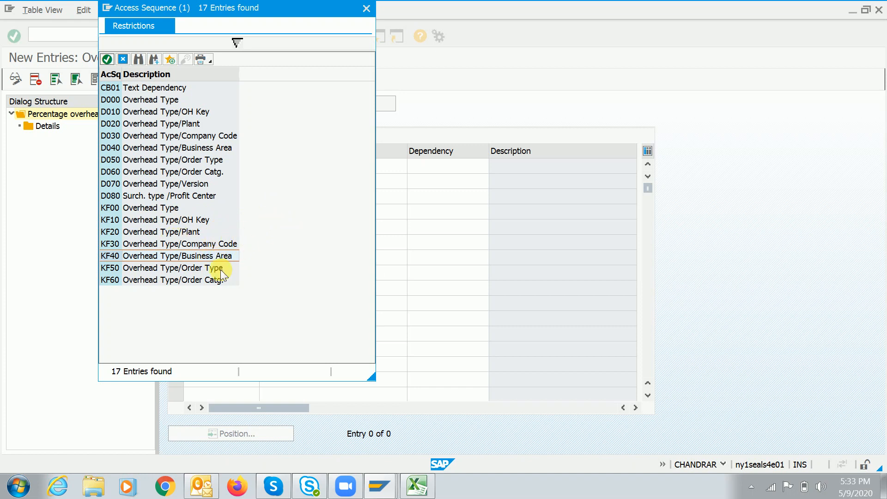
Switch to the Excel costing notes showing admin 10%, selling 5% and standard cost 2875
{"action": "left_click", "coordinate": [417, 485]}
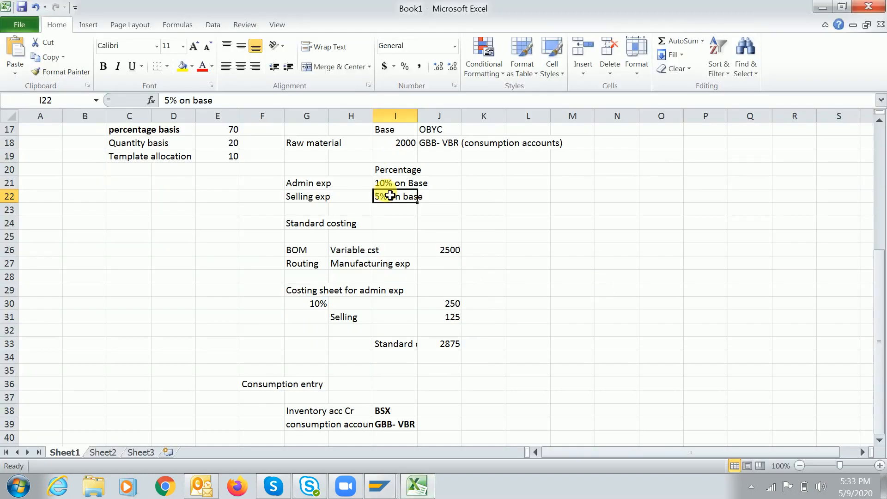
Label the plant columns 'Plant - 1' in I15 and 'Plnat - 2' in K15
{"action": "left_click_drag", "start_coordinate": [879, 272], "coordinate": [880, 249]}
{"action": "left_click", "coordinate": [404, 143]}
{"action": "type", "text": "P"}
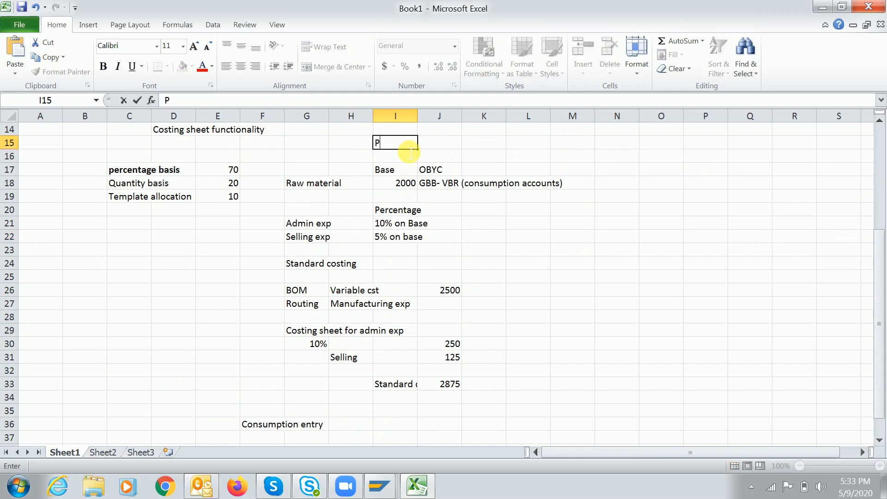
{"action": "type", "text": "lant - 1"}
{"action": "key", "text": "Tab"}
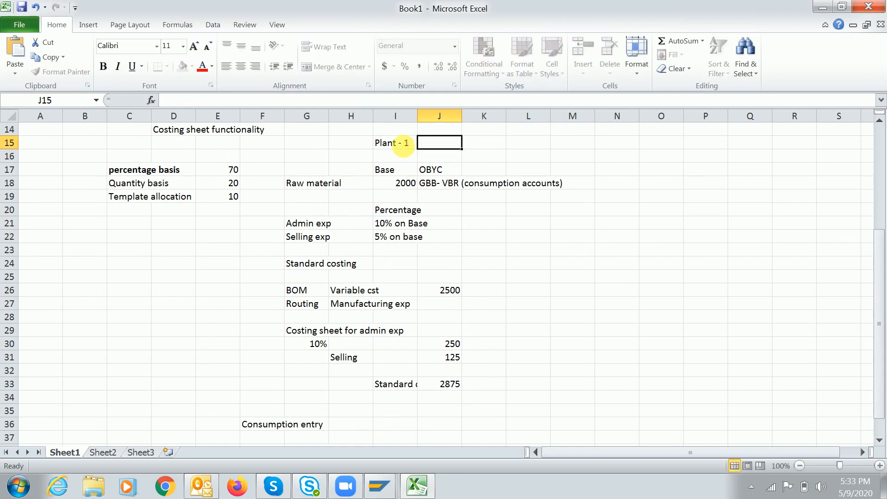
{"action": "key", "text": "Tab"}
{"action": "type", "text": "Plnat "}
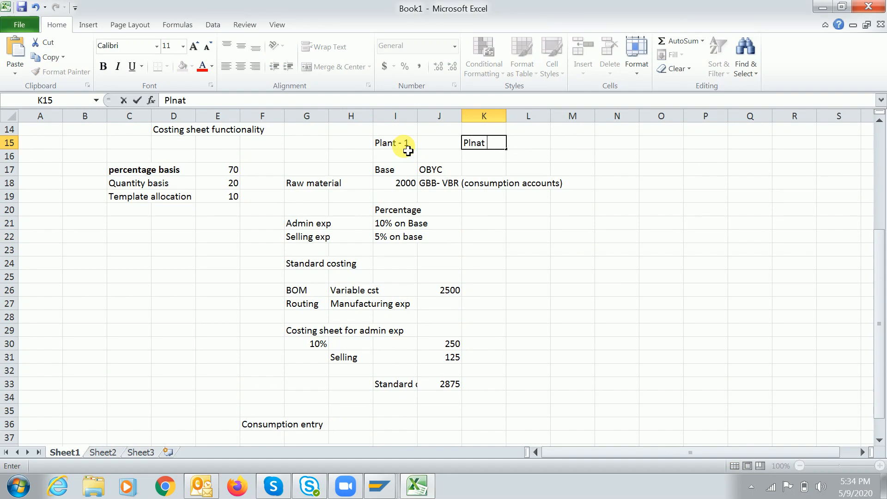
{"action": "type", "text": "- 2"}
{"action": "key", "text": "Return"}
Enter raw material 2000 for the second plant, with 5% admin and 2.5% selling
{"action": "key", "text": "Down"}
{"action": "key", "text": "Down"}
{"action": "key", "text": "Right"}
{"action": "key", "text": "Right"}
{"action": "type", "text": "2000"}
{"action": "key", "text": "Return"}
{"action": "key", "text": "Return"}
{"action": "key", "text": "Down"}
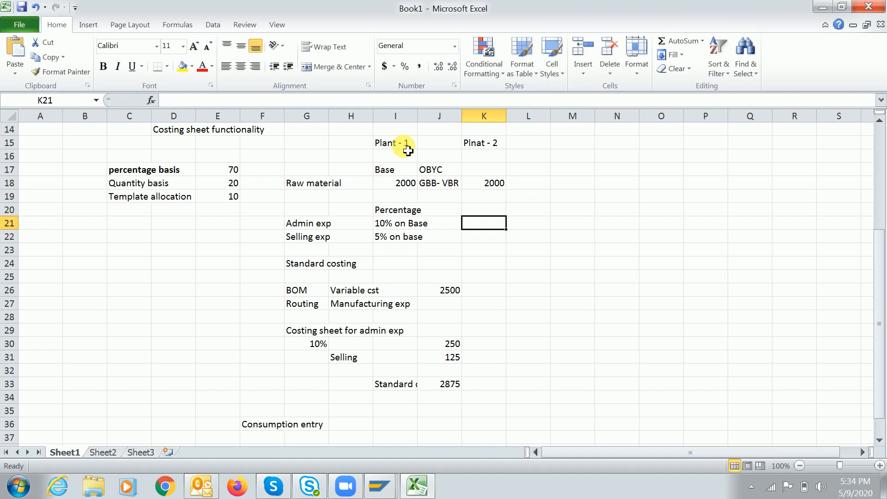
{"action": "type", "text": "55"}
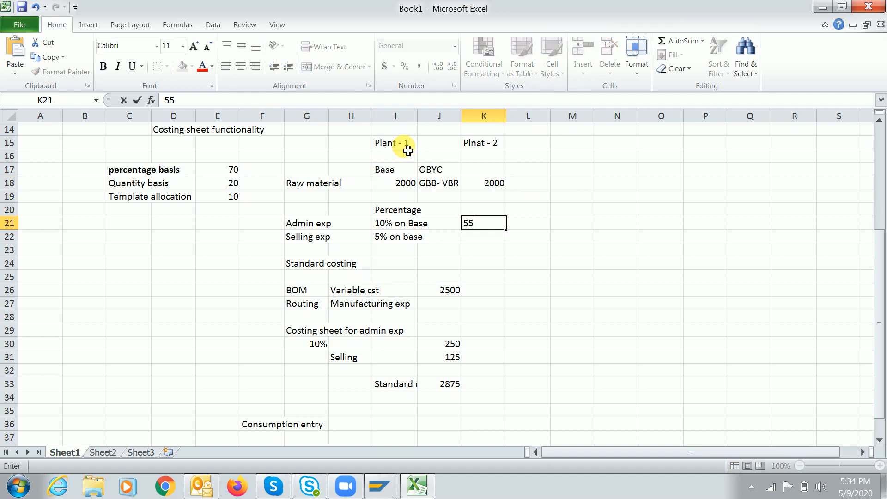
{"action": "key", "text": "BackSpace"}
{"action": "type", "text": "%"}
{"action": "key", "text": "Return"}
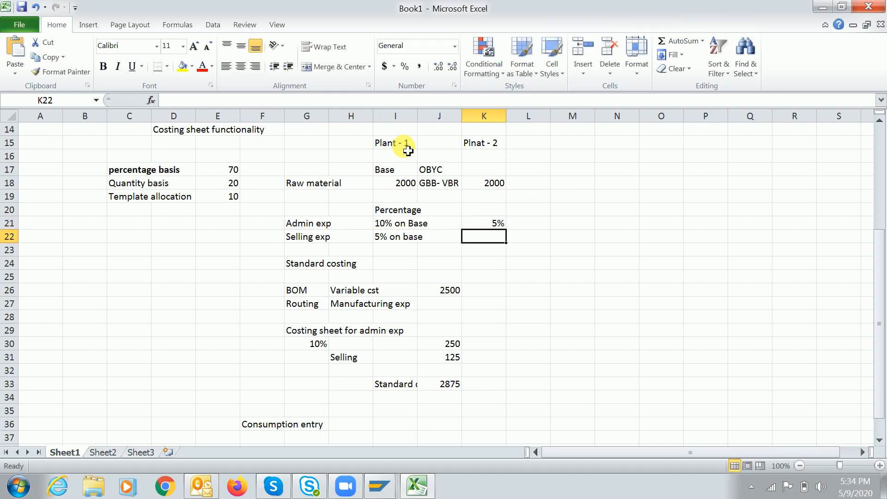
{"action": "type", "text": "2.5"}
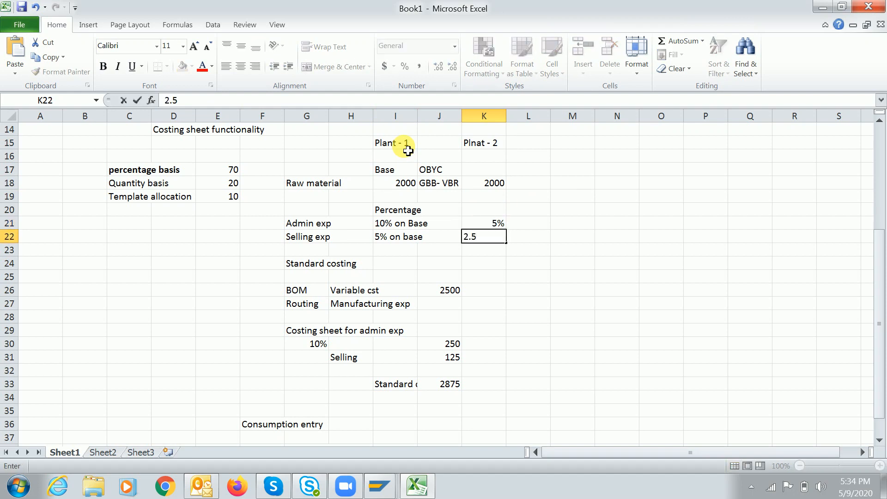
{"action": "type", "text": "%"}
{"action": "key", "text": "Return"}
{"action": "left_click_drag", "start_coordinate": [481, 142], "coordinate": [492, 251]}
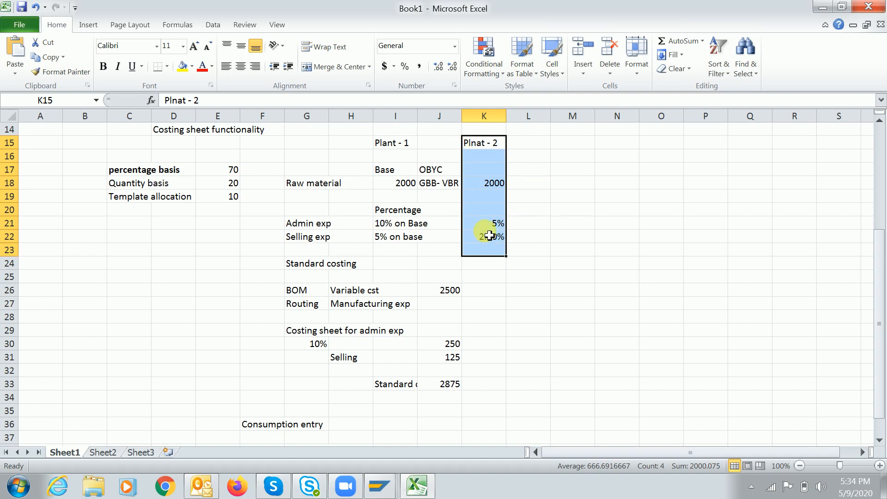
Correct the second plant's admin rate to 10% and selling rate to 5%
{"action": "key", "text": "alt+Tab"}
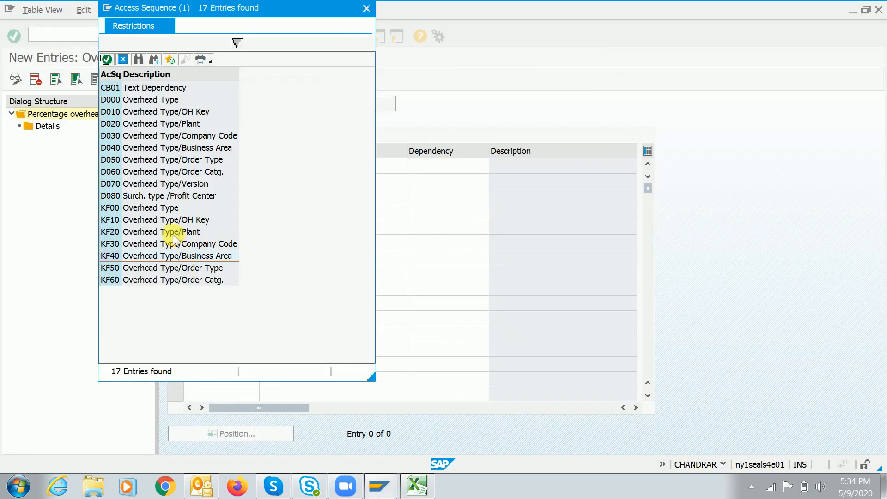
{"action": "key", "text": "alt+Tab"}
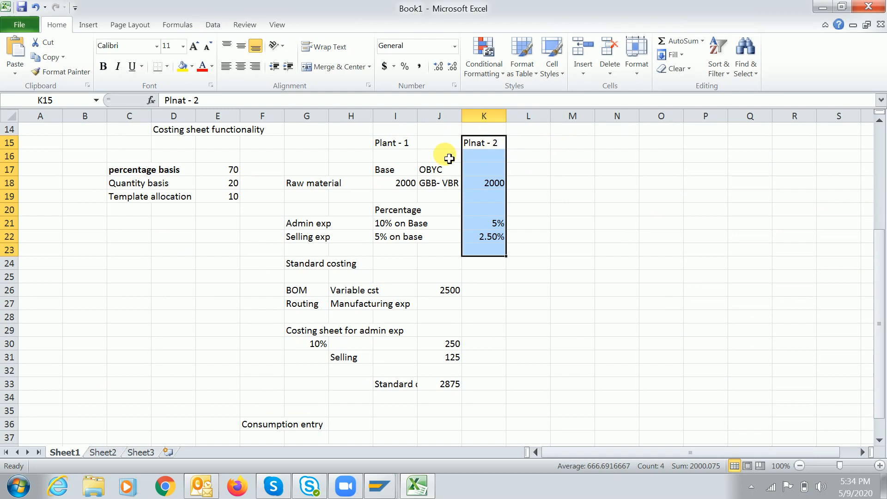
{"action": "left_click", "coordinate": [484, 225]}
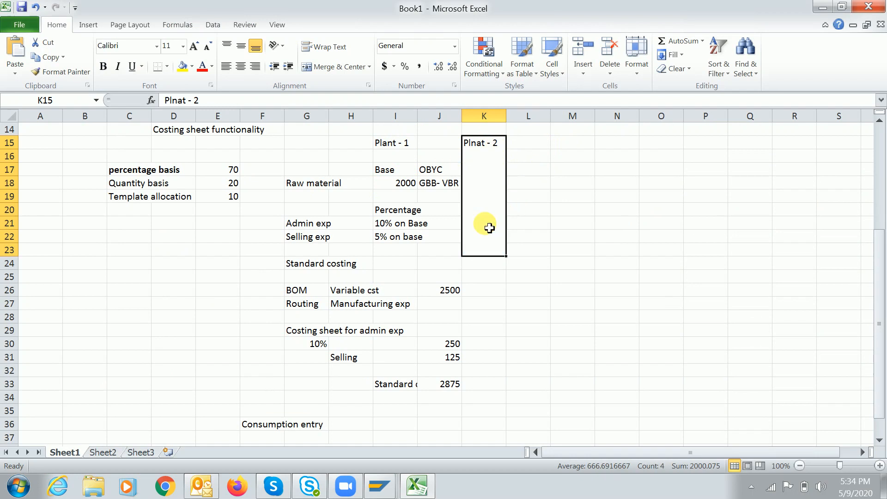
{"action": "type", "text": "10"}
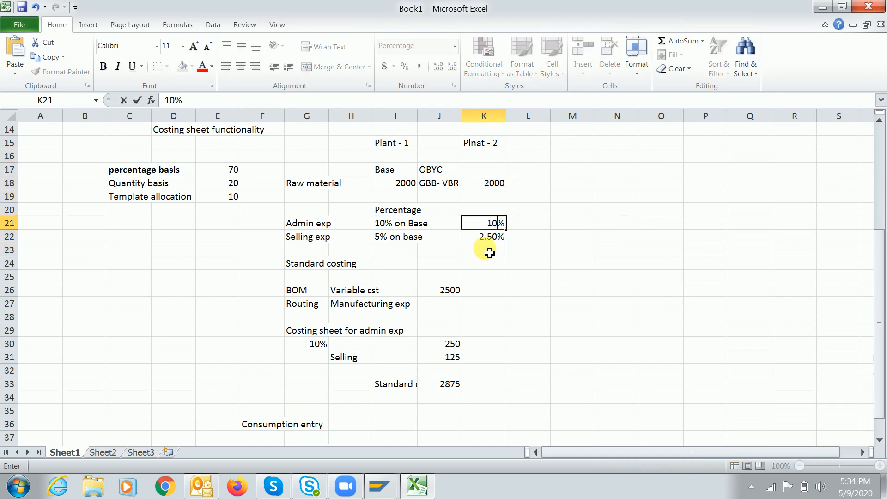
{"action": "key", "text": "Return"}
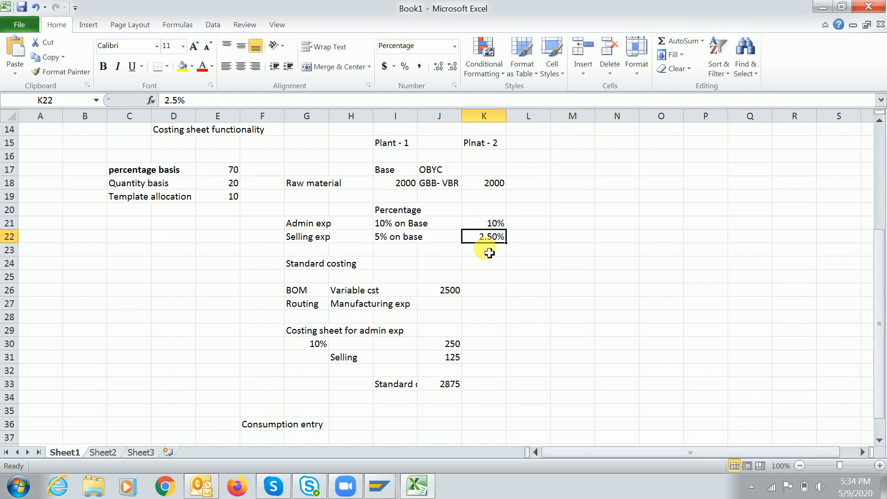
{"action": "type", "text": "5"}
{"action": "key", "text": "Return"}
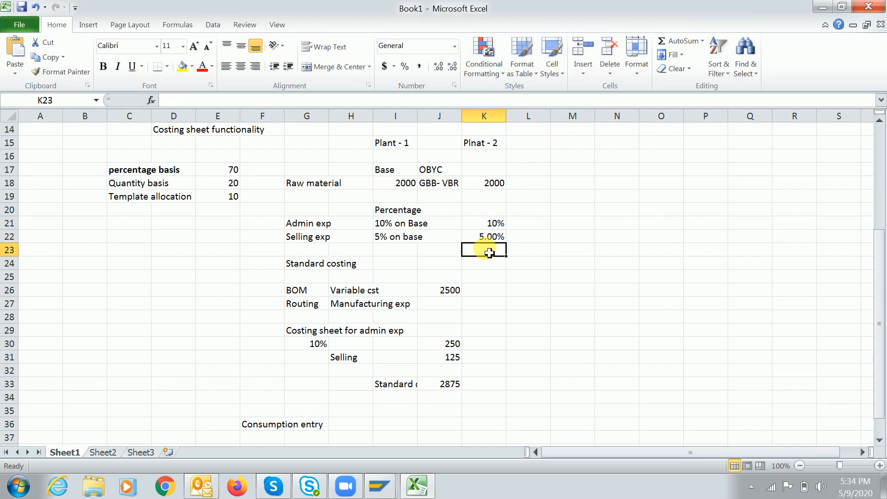
{"action": "key", "text": "alt+Tab"}
Set the ADMI rate's dependency to D020 Overhead Type/Plant
{"action": "left_click", "coordinate": [183, 246]}
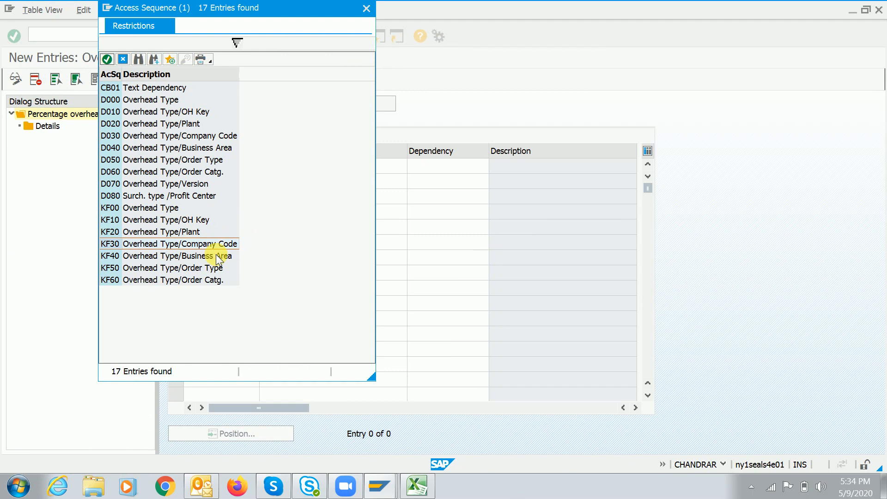
{"action": "left_click", "coordinate": [196, 257]}
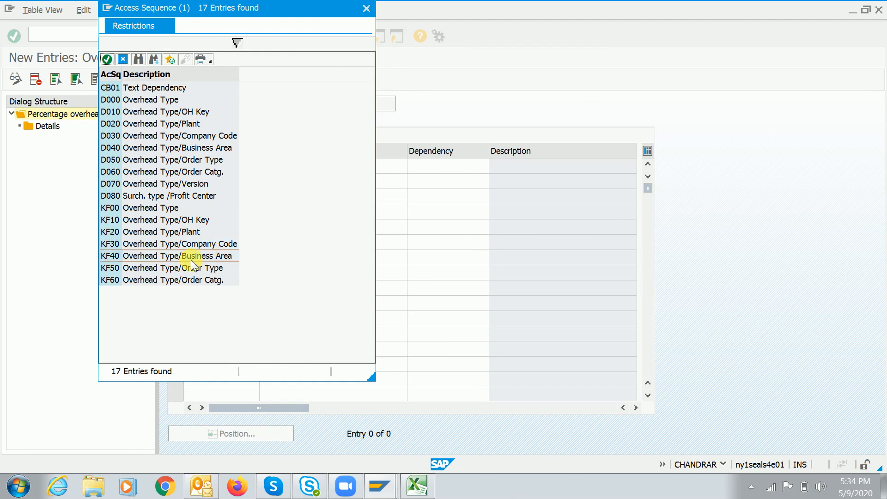
{"action": "left_click", "coordinate": [164, 219]}
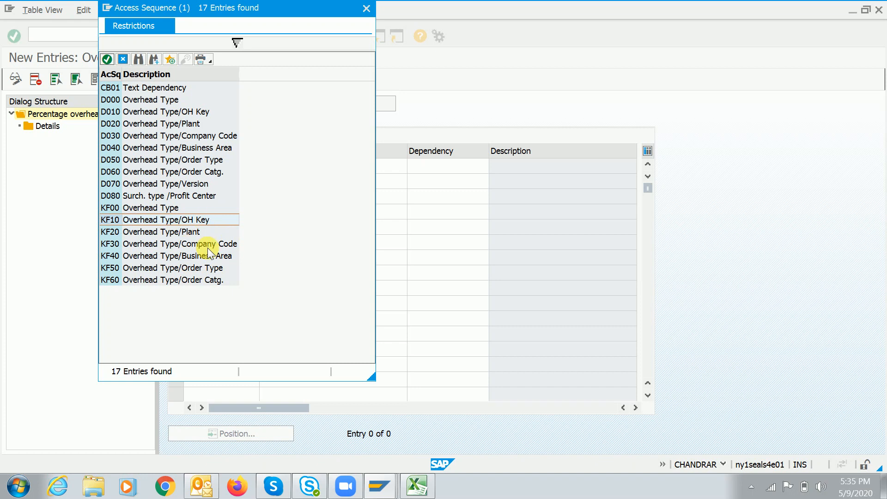
{"action": "double_click", "coordinate": [170, 232]}
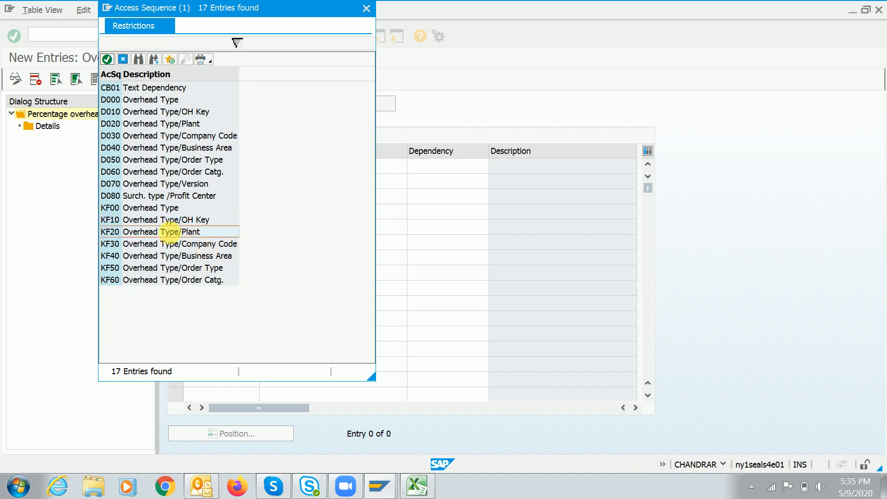
{"action": "key", "text": "Return"}
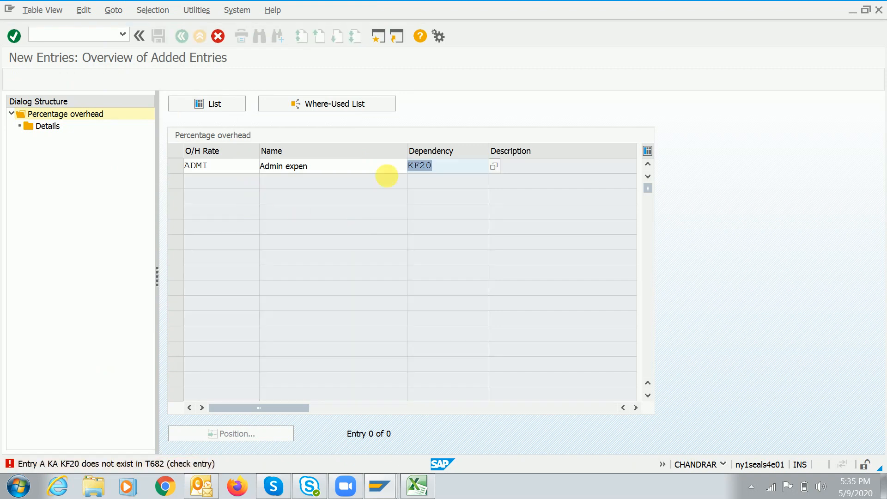
{"action": "left_click", "coordinate": [494, 165]}
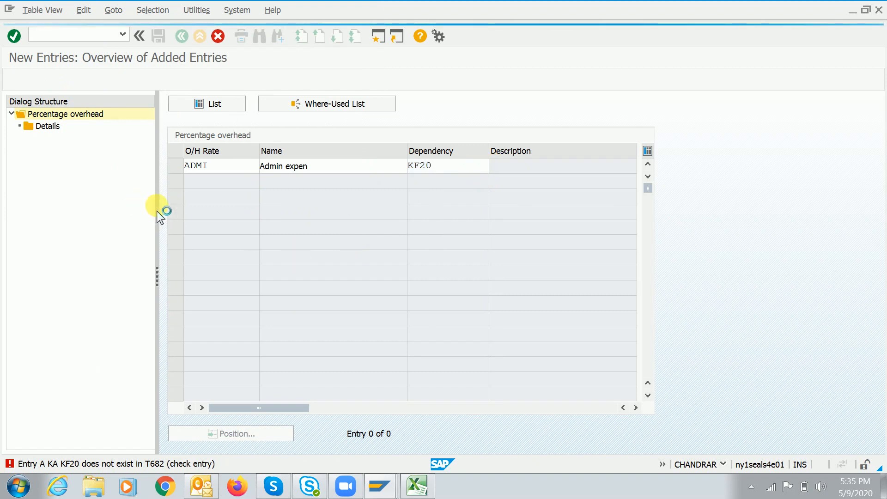
{"action": "double_click", "coordinate": [148, 123]}
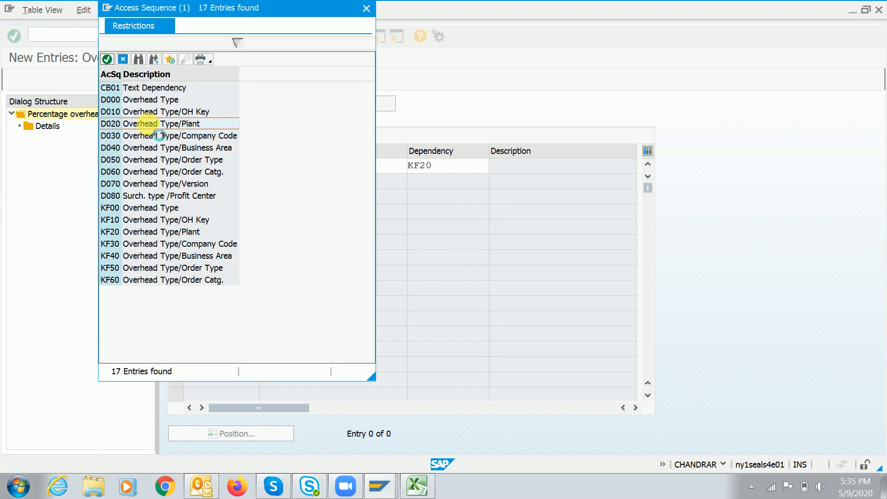
{"action": "key", "text": "Return"}
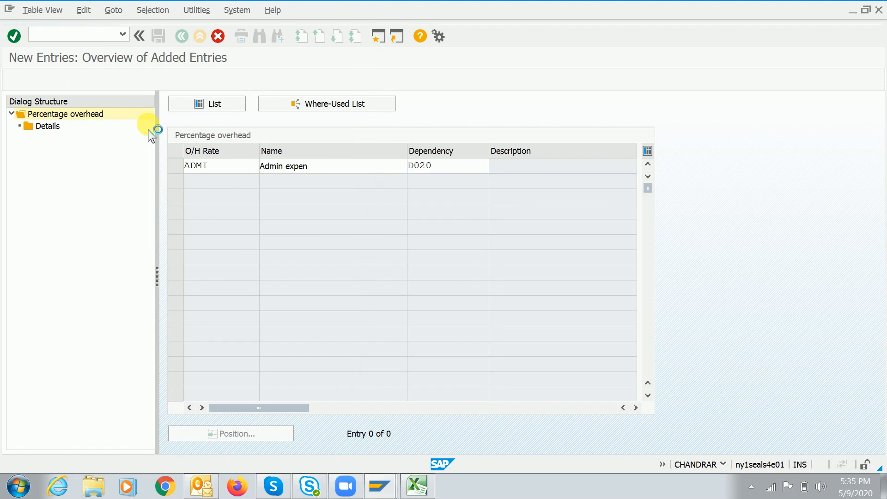
Save the ADMI rate and start new detail entries for it
{"action": "left_click", "coordinate": [160, 36]}
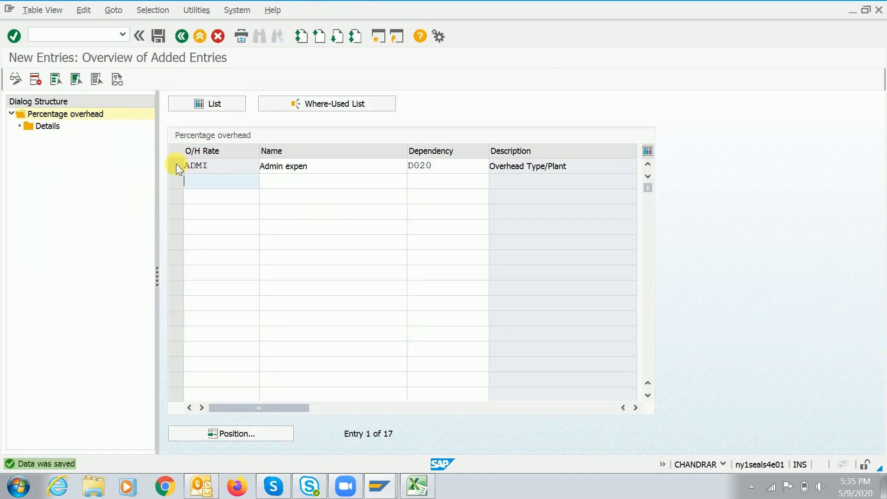
{"action": "left_click", "coordinate": [176, 164]}
{"action": "left_click", "coordinate": [35, 125]}
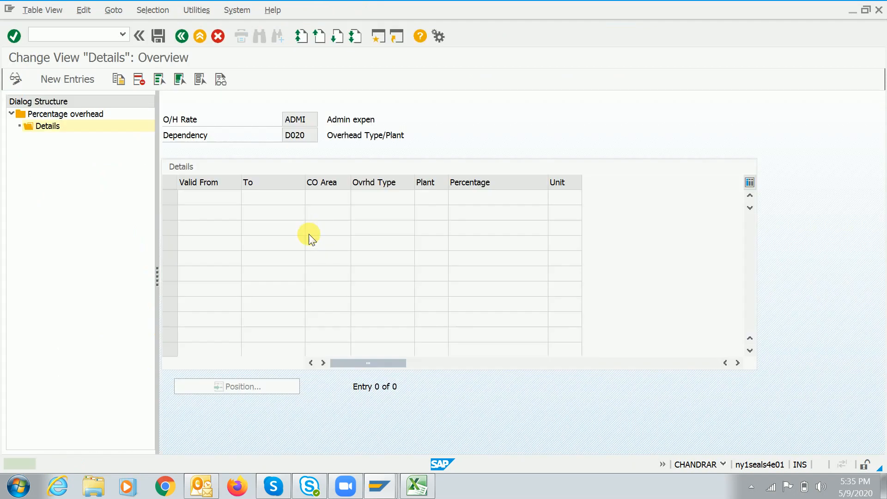
{"action": "left_click", "coordinate": [67, 80]}
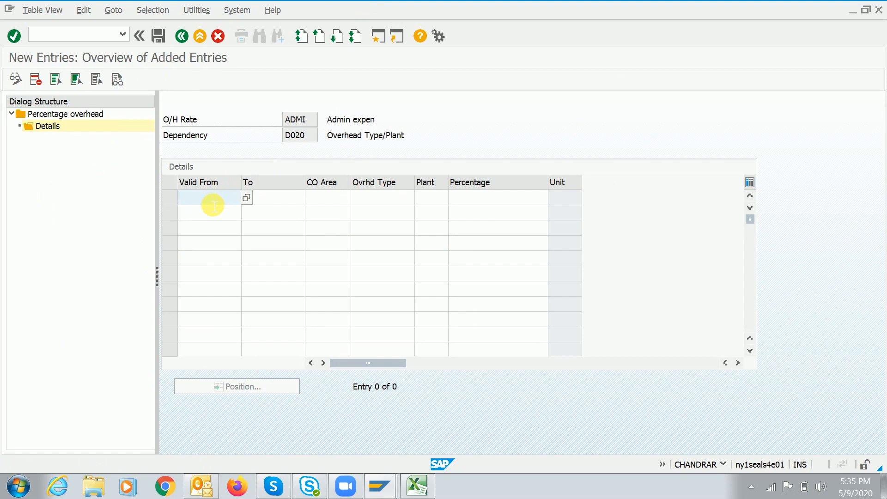
Check the admin and selling expense notes in the Excel workbook
{"action": "key", "text": "alt+Tab"}
{"action": "left_click", "coordinate": [390, 226]}
{"action": "left_click", "coordinate": [389, 235]}
Reread the '10% on Base' admin and '5% on base' selling notes in cells I21 and I22
{"action": "left_click", "coordinate": [377, 222]}
{"action": "left_click", "coordinate": [386, 239]}
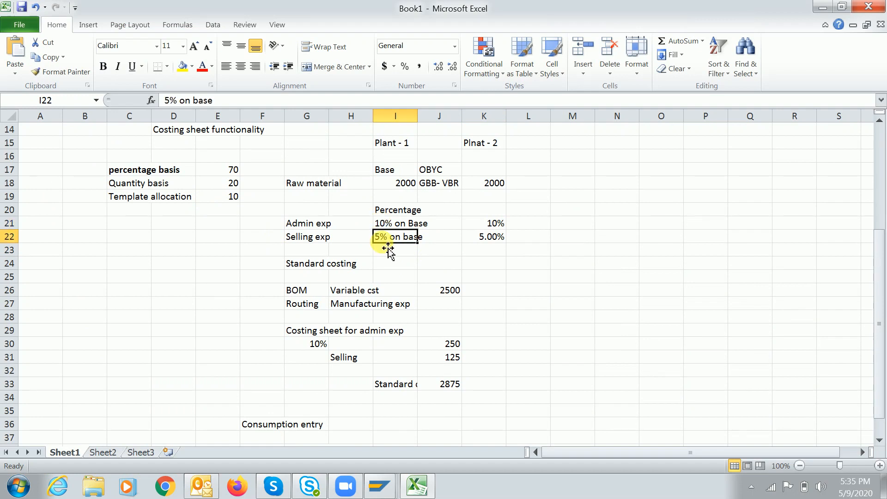
{"action": "left_click", "coordinate": [389, 224]}
{"action": "left_click", "coordinate": [395, 240]}
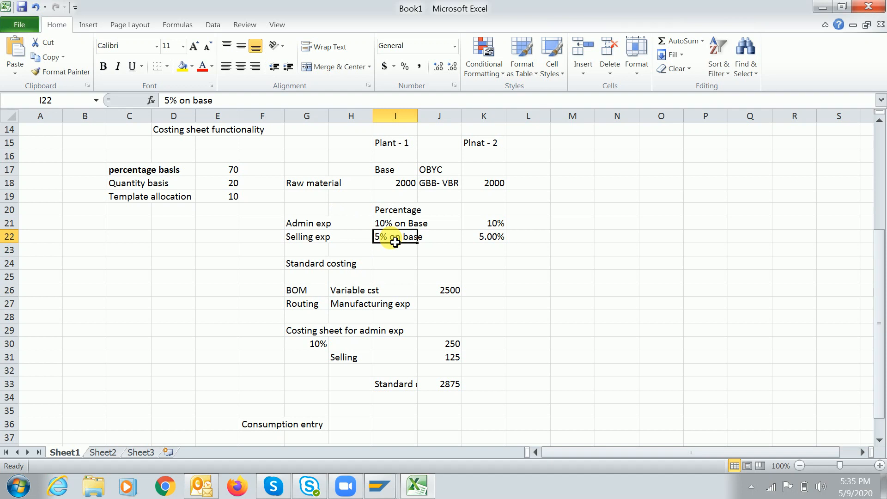
{"action": "left_click", "coordinate": [387, 224]}
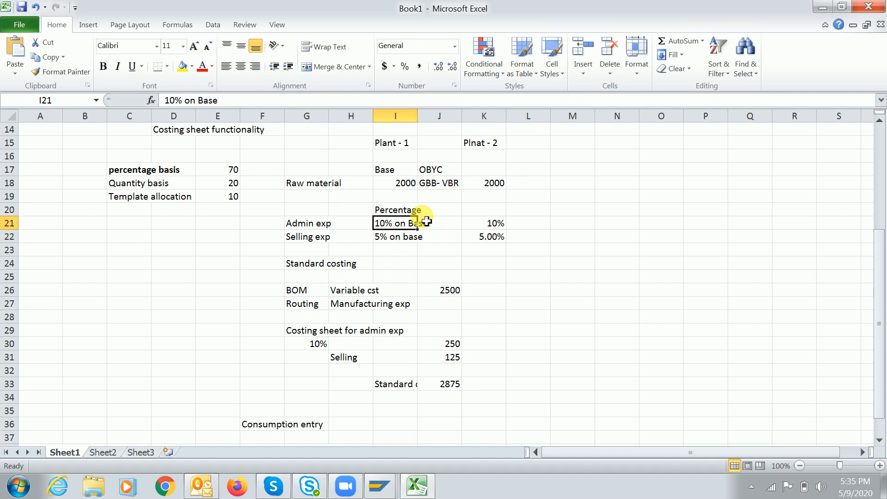
Give the ADMI detail row validity 01.04.2020 to 31.03.2021 and CO area A000
{"action": "key", "text": "alt+Tab"}
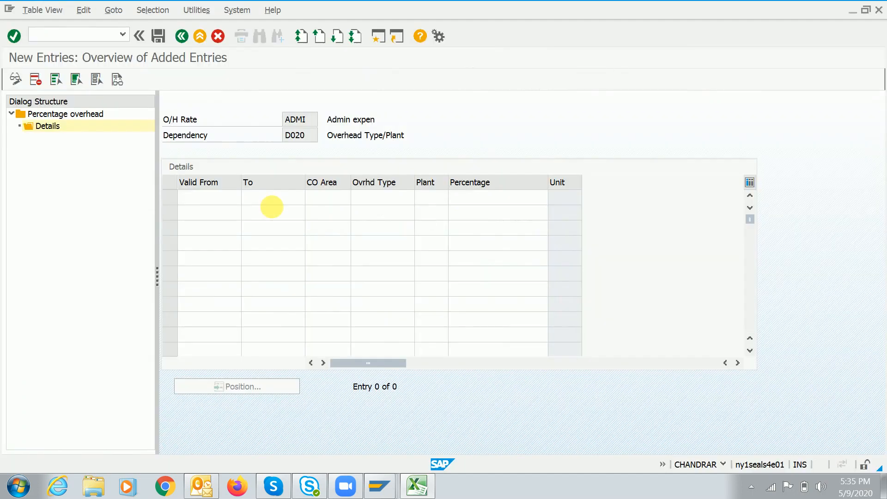
{"action": "left_click", "coordinate": [224, 199]}
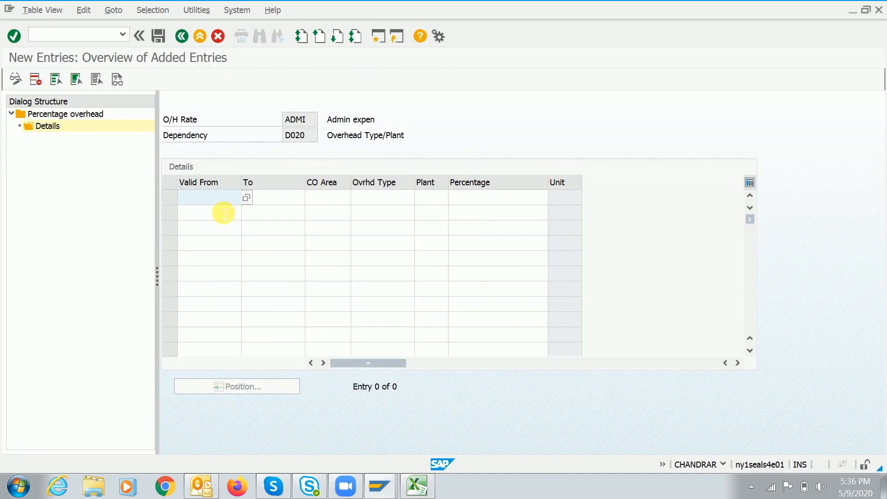
{"action": "left_click", "coordinate": [246, 199]}
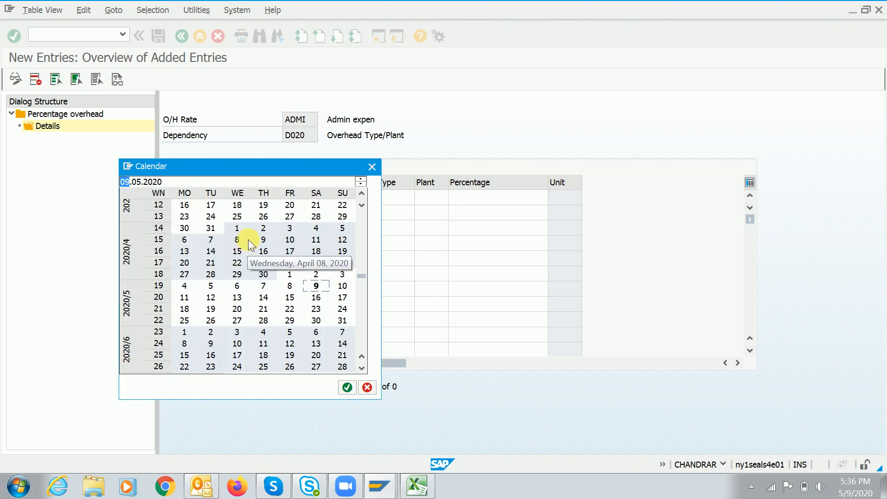
{"action": "left_click", "coordinate": [235, 228]}
{"action": "left_click", "coordinate": [294, 203]}
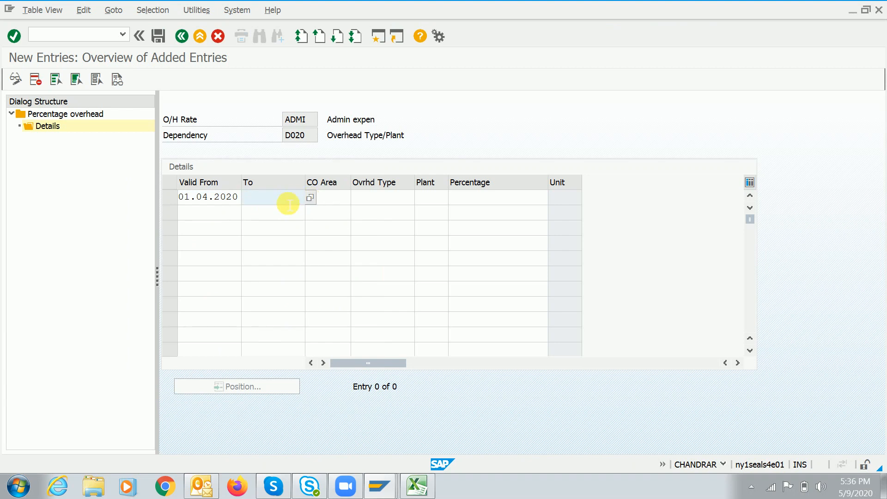
{"action": "type", "text": "31.03.2021"}
{"action": "key", "text": "Tab"}
{"action": "type", "text": "A000"}
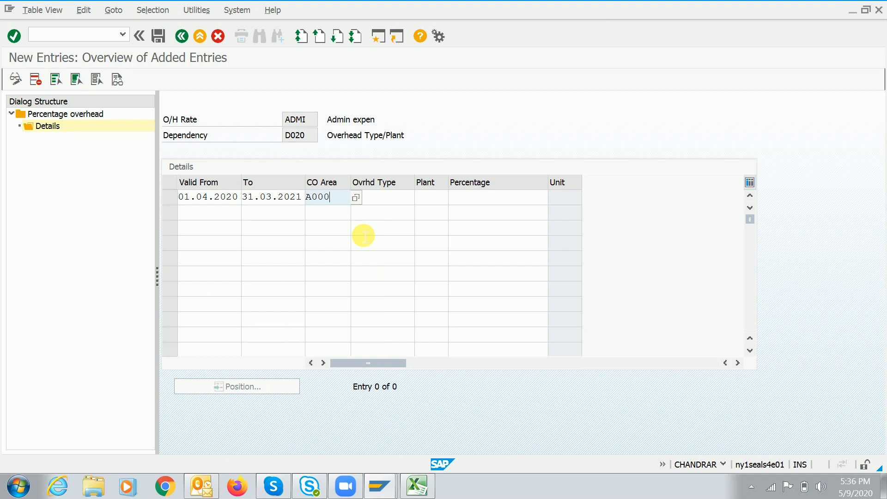
{"action": "key", "text": "Tab"}
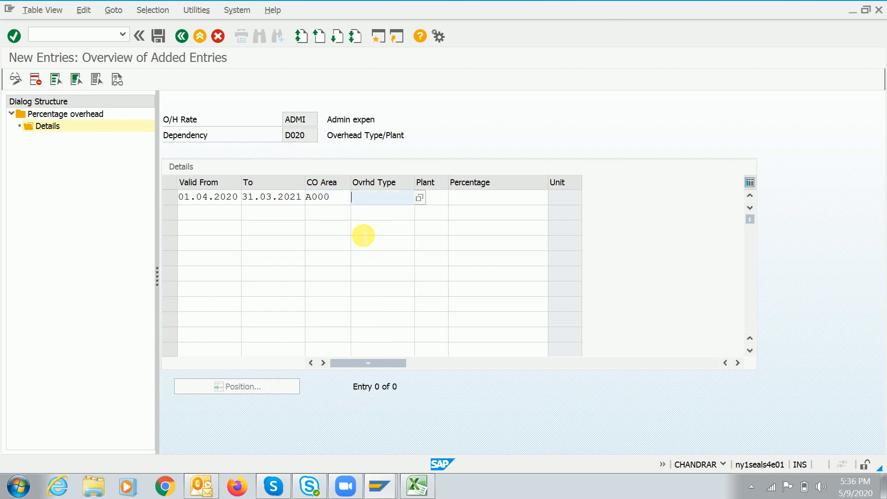
{"action": "left_click", "coordinate": [420, 199]}
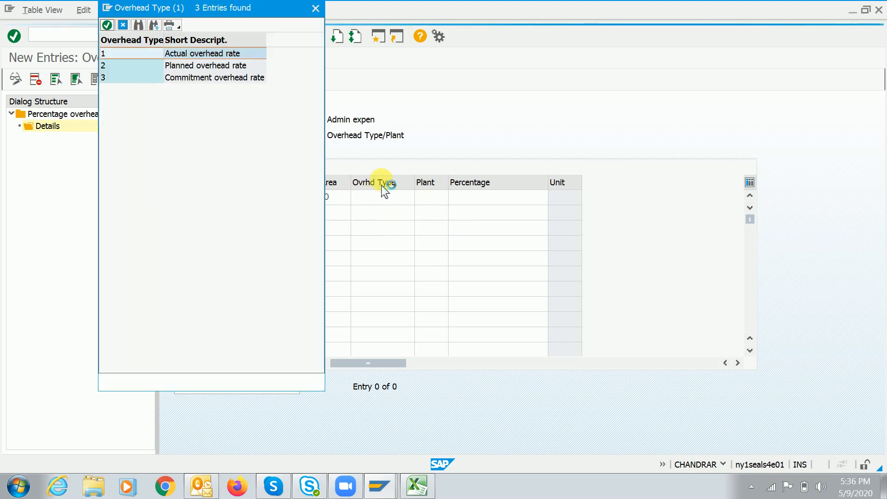
Complete the ADMI row with planned overhead type 2, plant 1710 and 10 %, and save it to a customizing request
{"action": "left_click_drag", "start_coordinate": [198, 14], "coordinate": [659, 72]}
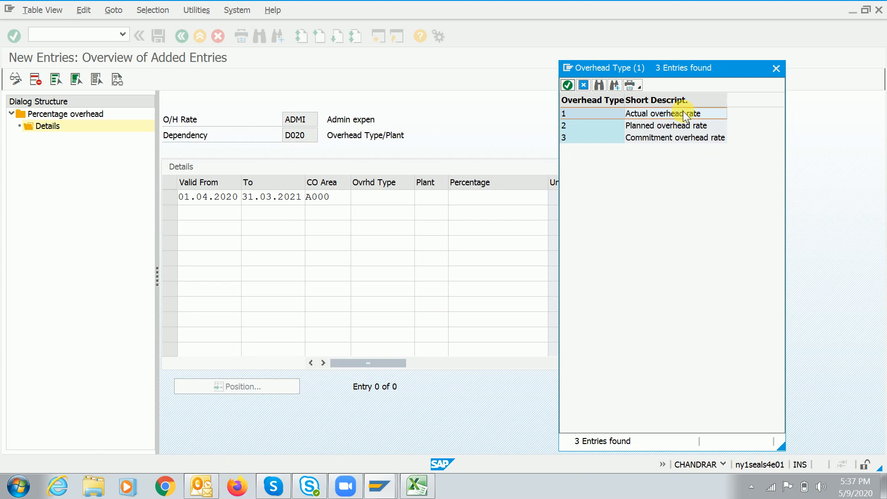
{"action": "double_click", "coordinate": [641, 128]}
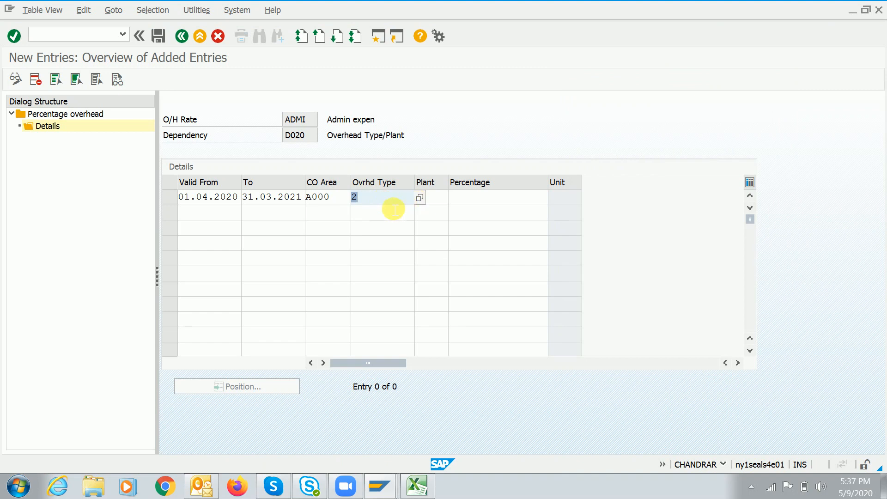
{"action": "key", "text": "Tab"}
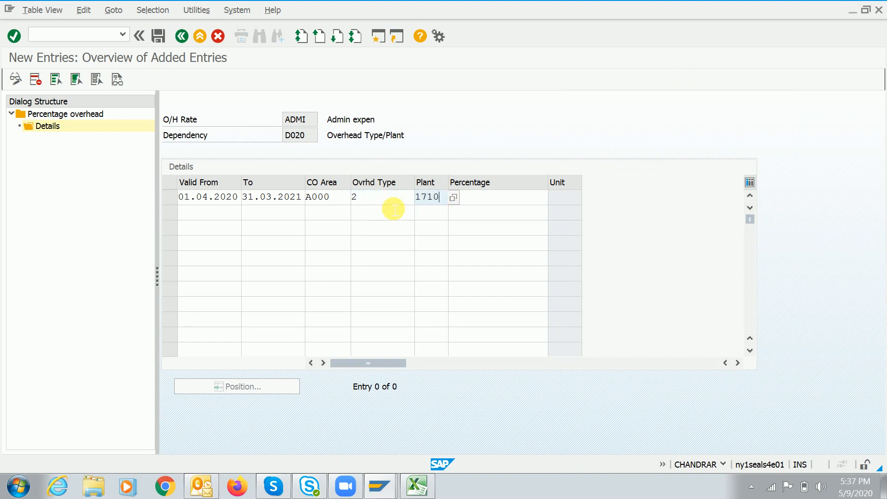
{"action": "key", "text": "Tab"}
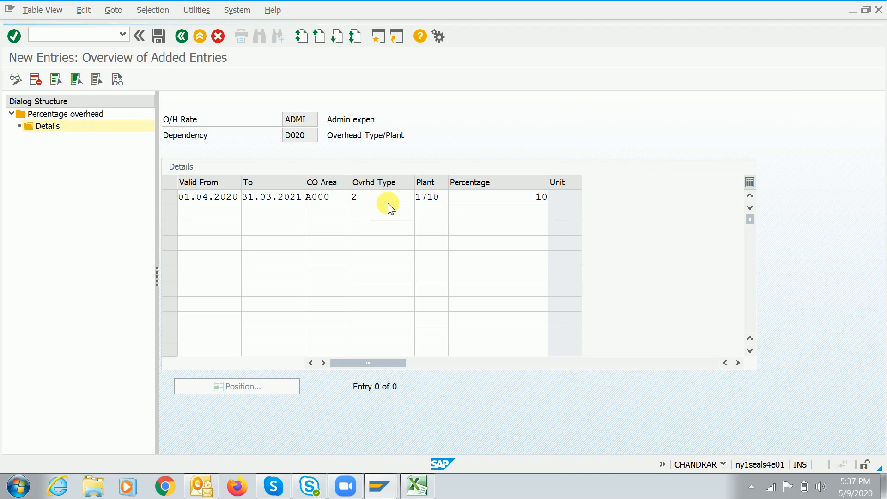
{"action": "key", "text": "Return"}
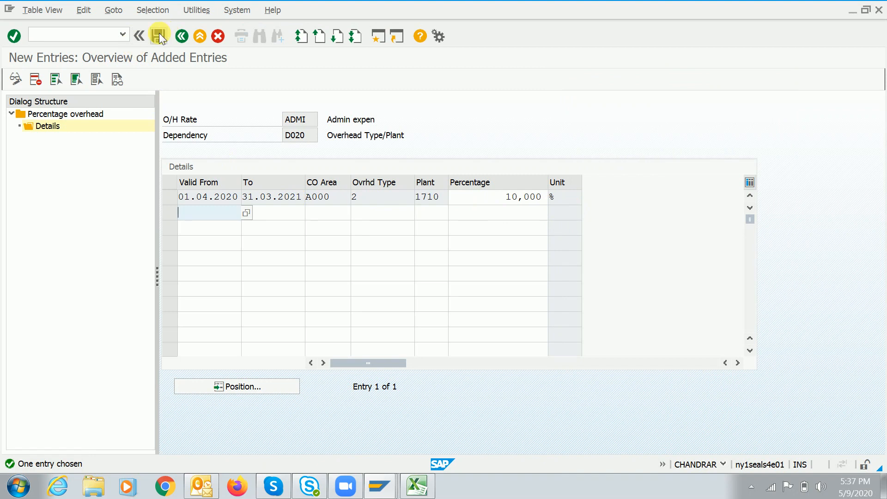
{"action": "left_click", "coordinate": [158, 37]}
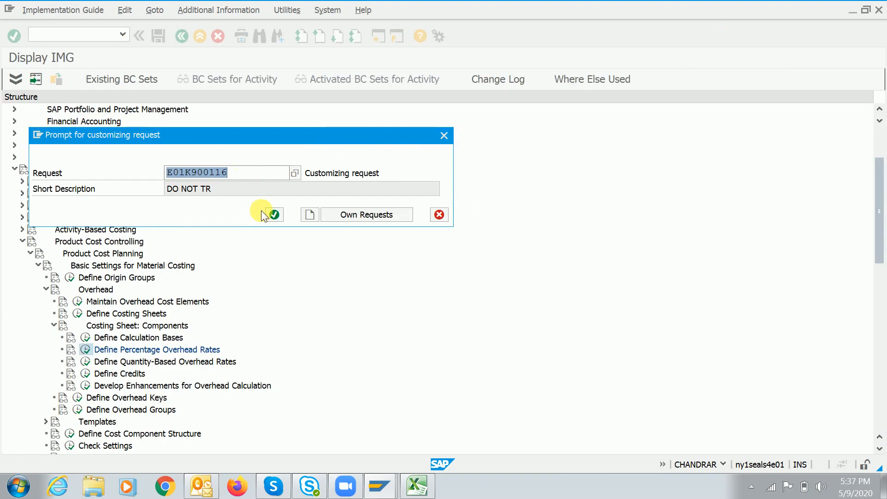
{"action": "left_click", "coordinate": [262, 213]}
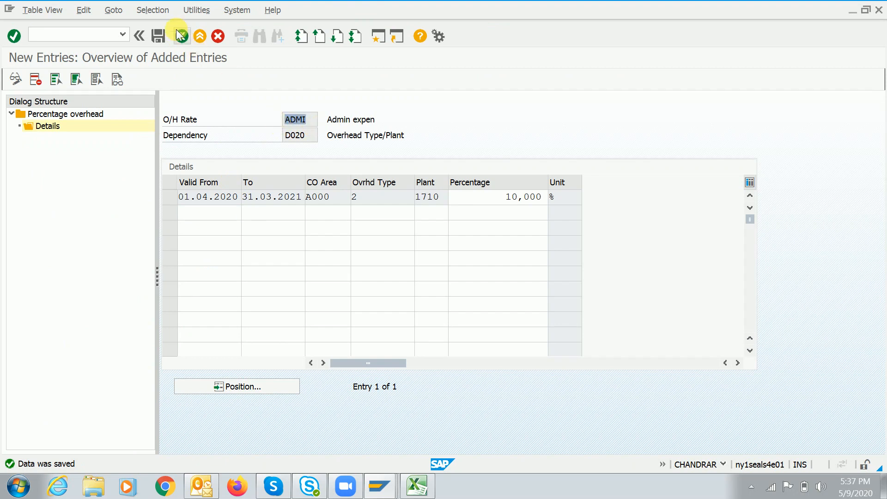
Create overhead rate SELL named 'Selling expend' with dependency D020
{"action": "left_click", "coordinate": [180, 35]}
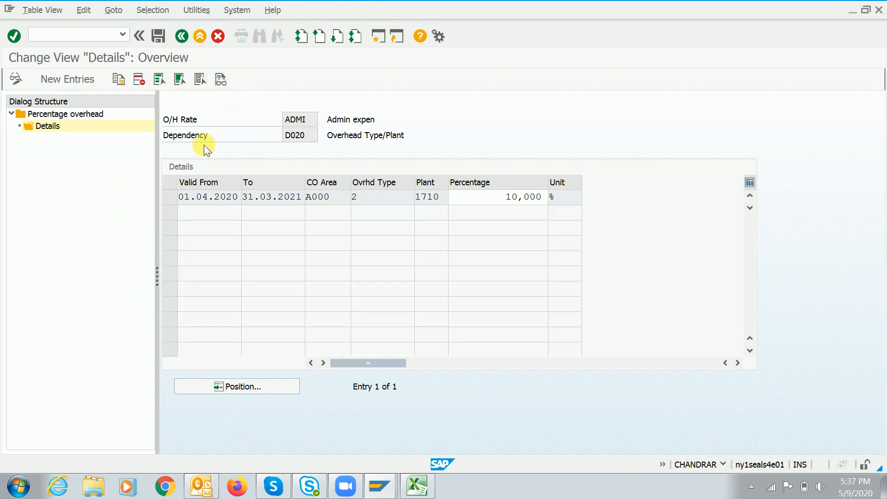
{"action": "left_click", "coordinate": [179, 38]}
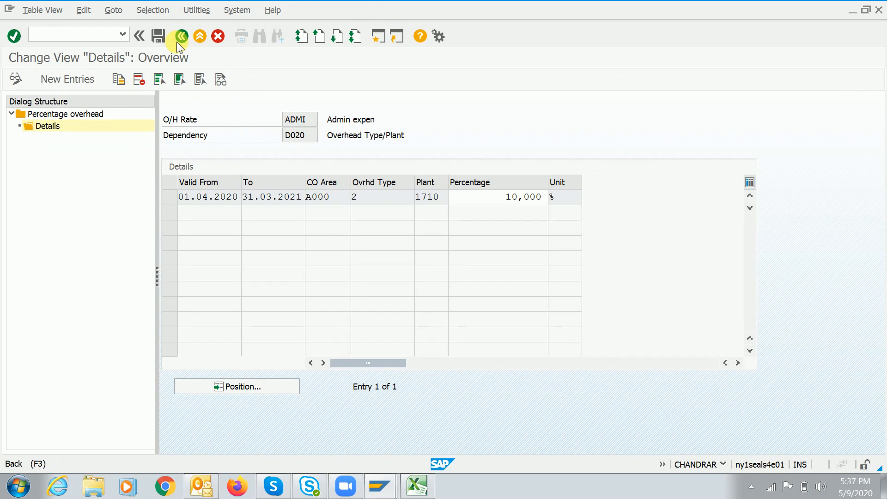
{"action": "left_click", "coordinate": [76, 79]}
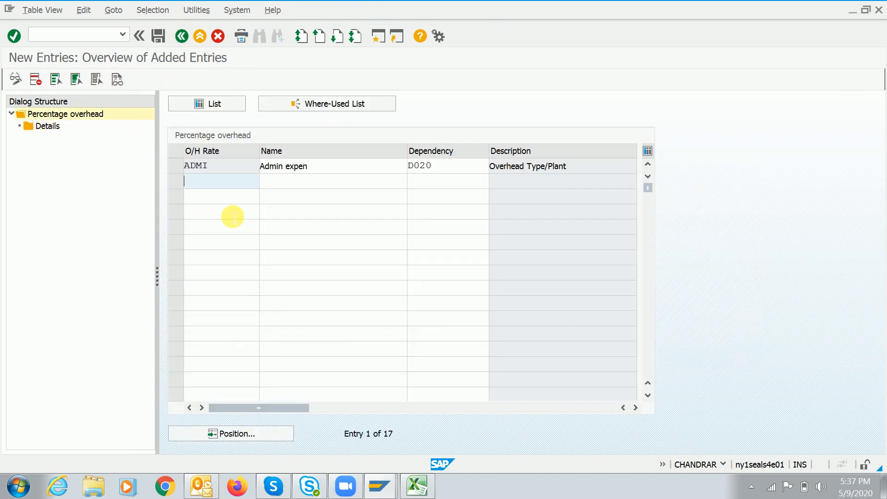
{"action": "type", "text": "Sell"}
{"action": "key", "text": "Tab"}
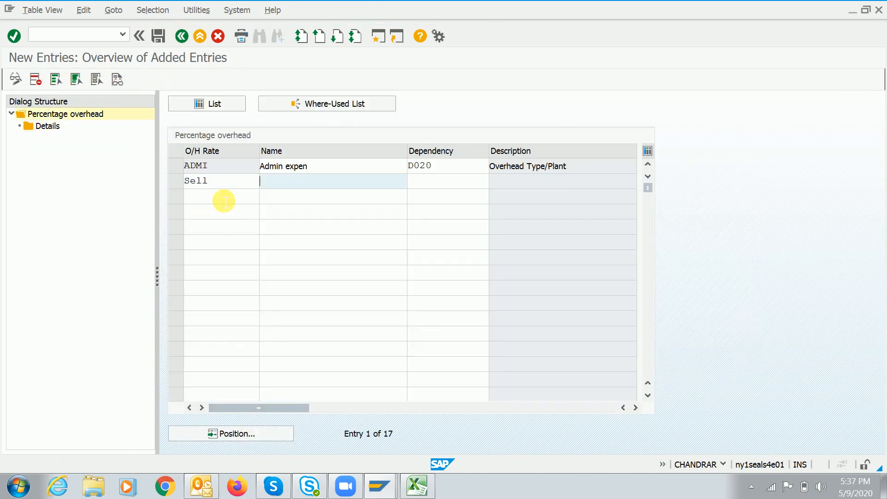
{"action": "type", "text": "Selling expend"}
{"action": "key", "text": "Tab"}
{"action": "type", "text": "D020"}
{"action": "key", "text": "Return"}
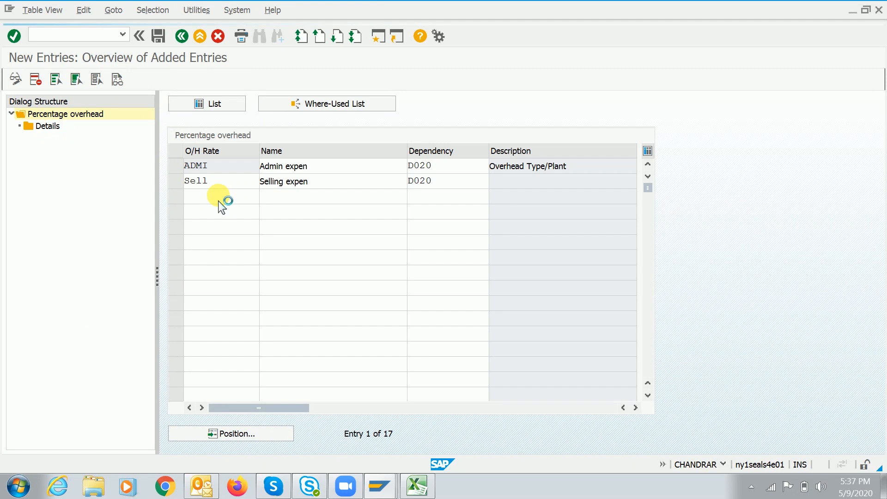
Add a SELL detail row valid 01.04.2020 to 31.03.2021
{"action": "left_click", "coordinate": [173, 181]}
{"action": "double_click", "coordinate": [54, 131]}
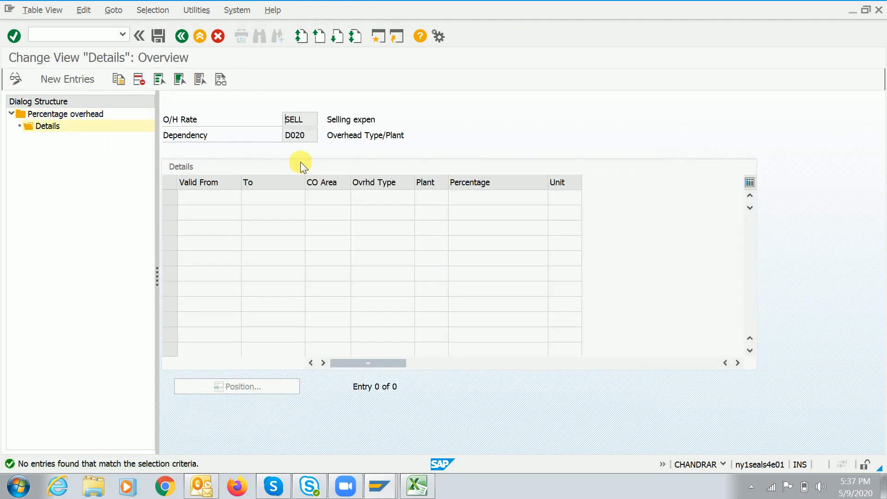
{"action": "left_click", "coordinate": [81, 80]}
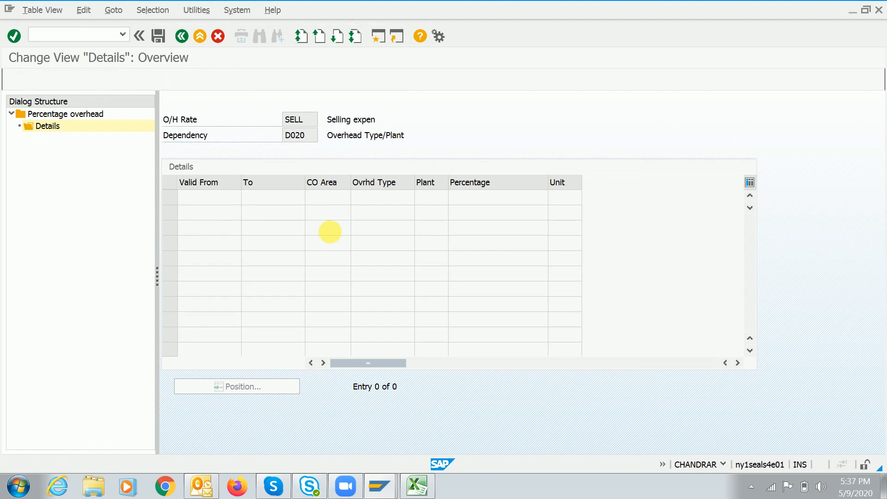
{"action": "key", "text": "Down"}
{"action": "key", "text": "Tab"}
{"action": "key", "text": "Down"}
{"action": "key", "text": "Tab"}
Complete the SELL row with CO area A000, overhead type 2, plant 1710 and 5 %
{"action": "key", "text": "Down"}
{"action": "key", "text": "Tab"}
{"action": "type", "text": "2"}
{"action": "key", "text": "Tab"}
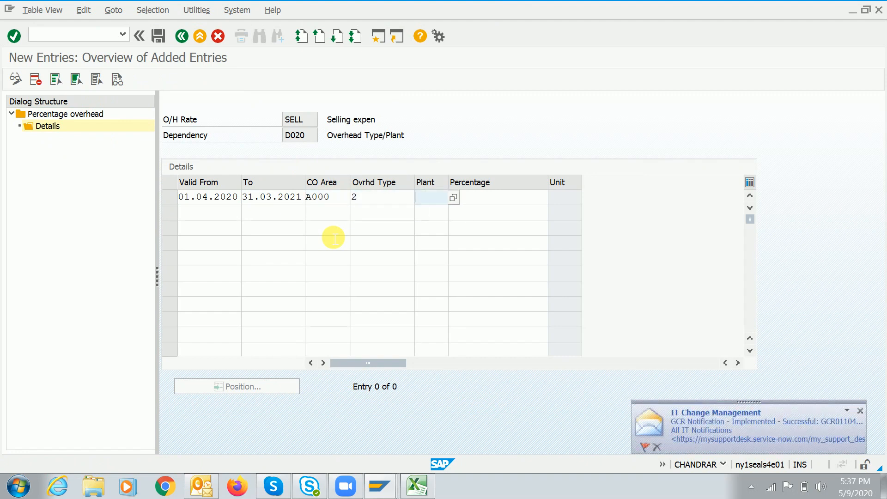
{"action": "key", "text": "Down"}
{"action": "key", "text": "Tab"}
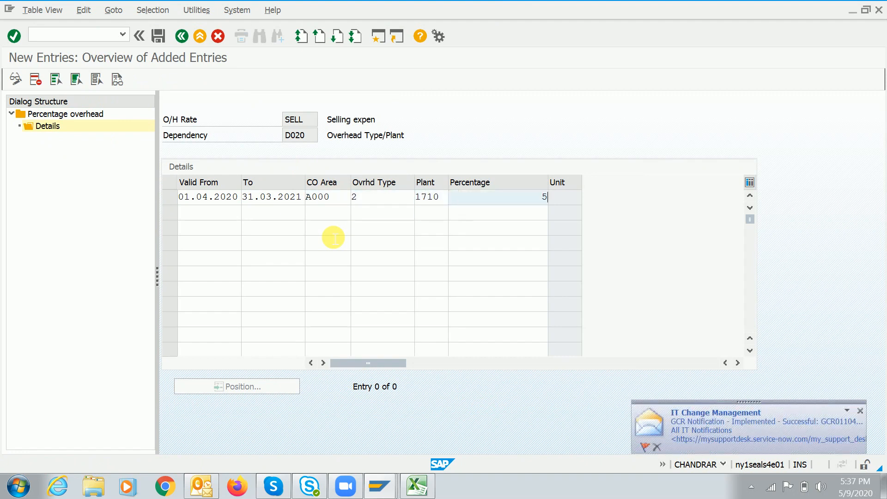
{"action": "type", "text": "5"}
{"action": "key", "text": "Return"}
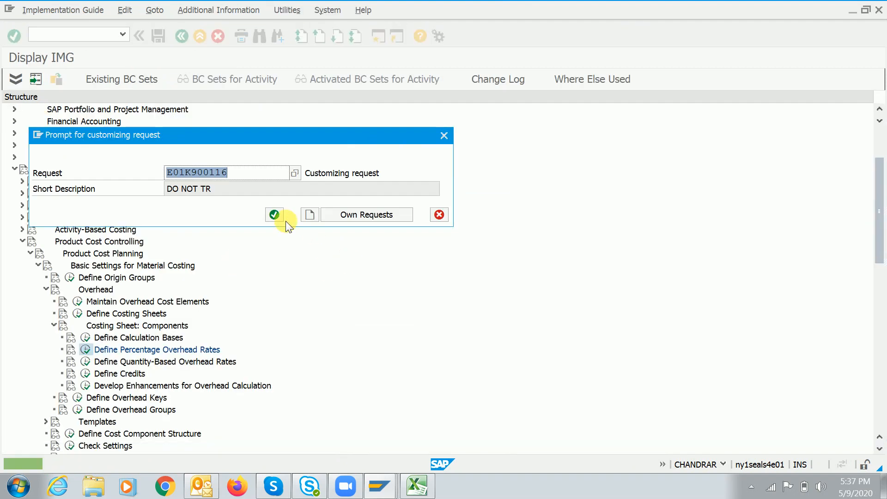
Save the SELL detail row under the customizing request and return to the overhead rate list
{"action": "left_click", "coordinate": [282, 219]}
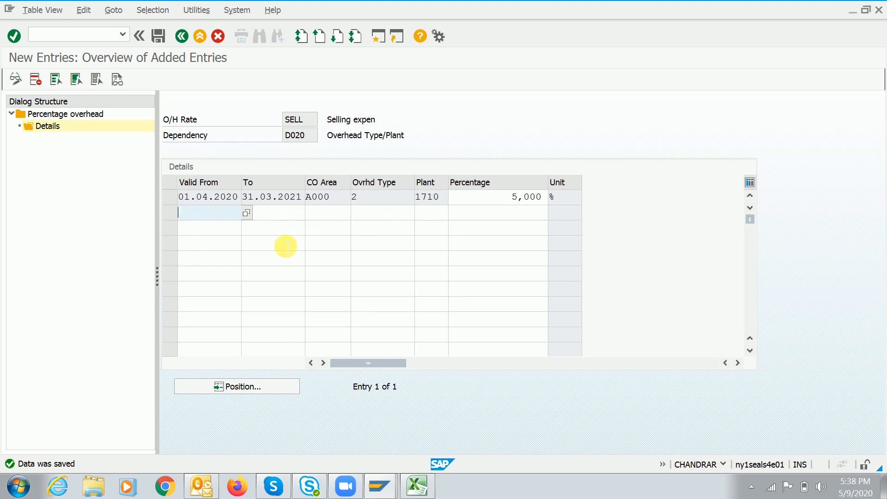
{"action": "key", "text": "ctrl+s"}
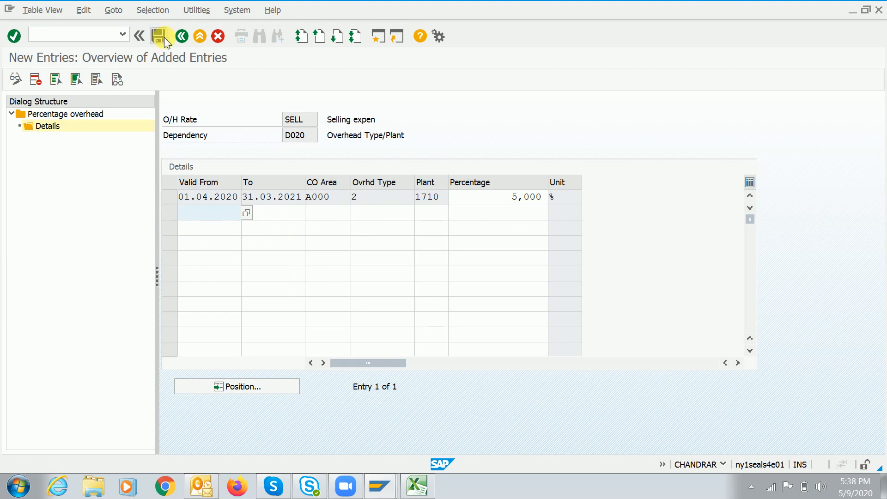
{"action": "left_click", "coordinate": [158, 36]}
{"action": "left_click", "coordinate": [184, 40]}
{"action": "left_click", "coordinate": [183, 40]}
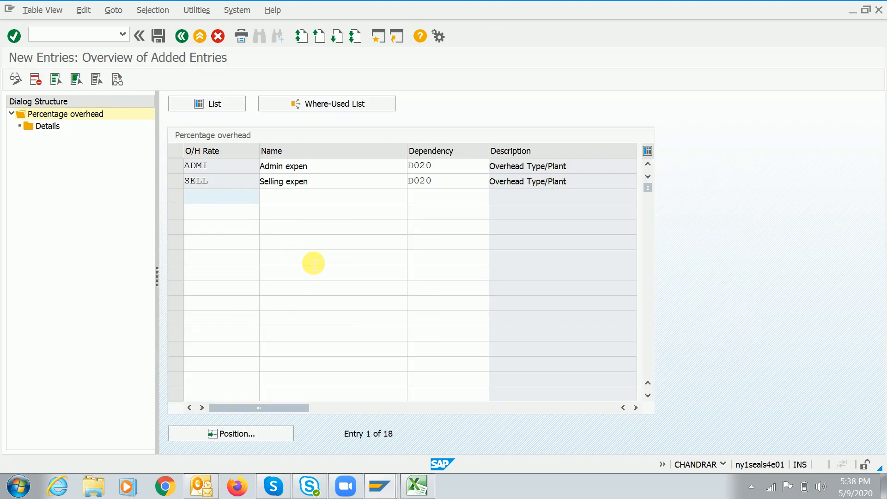
{"action": "key", "text": "alt+Tab"}
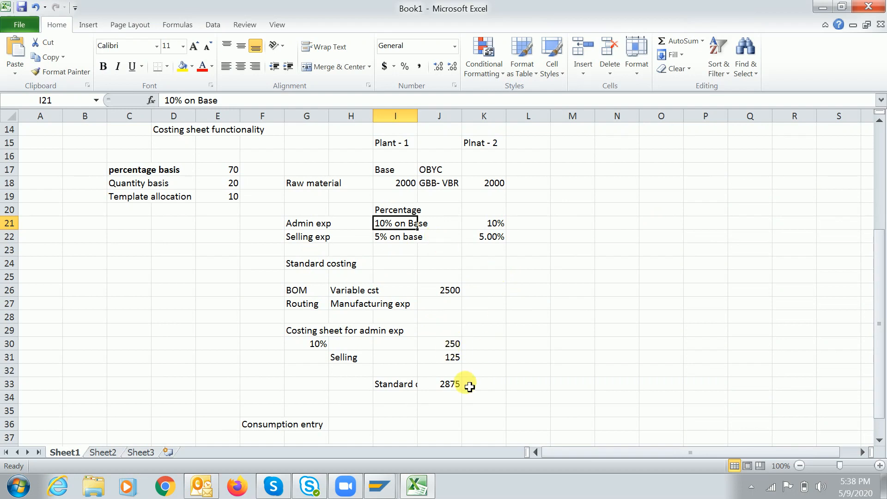
Review the 250 admin and 125 selling amounts, the 2000 raw material base and their 375 sum
{"action": "left_click", "coordinate": [445, 345]}
{"action": "left_click", "coordinate": [444, 358]}
{"action": "left_click", "coordinate": [439, 346]}
{"action": "left_click", "coordinate": [448, 364]}
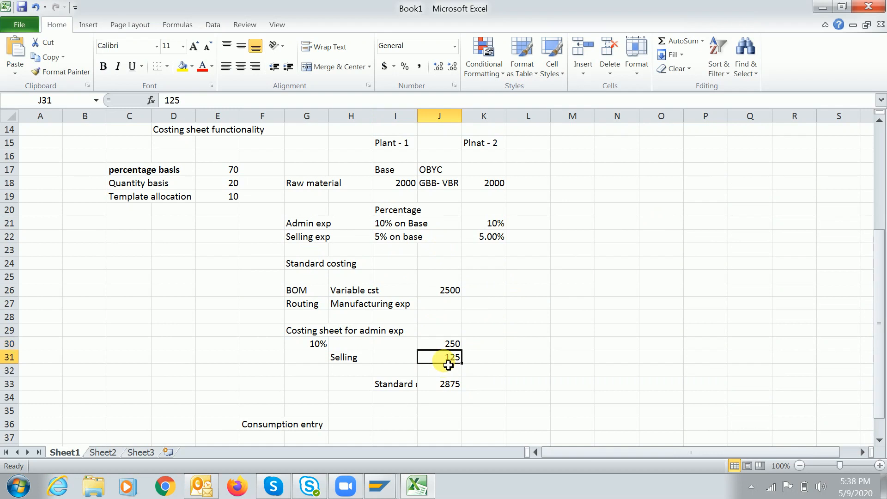
{"action": "left_click", "coordinate": [402, 185]}
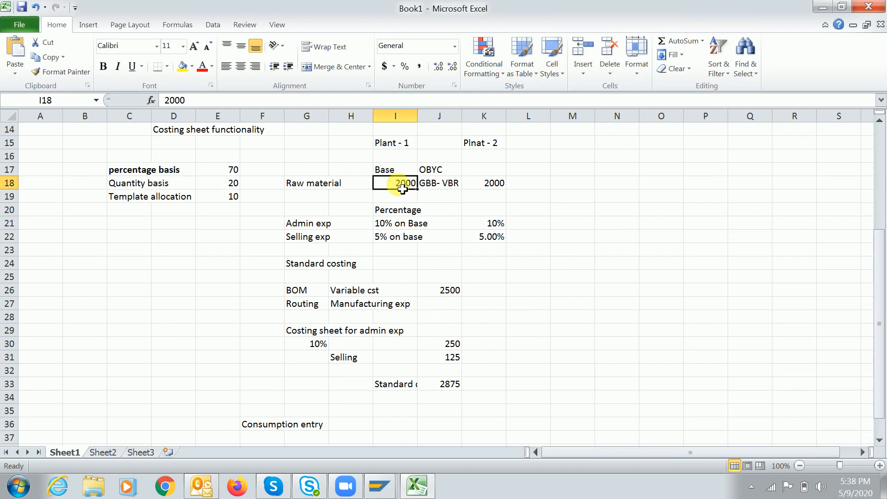
{"action": "left_click", "coordinate": [446, 183]}
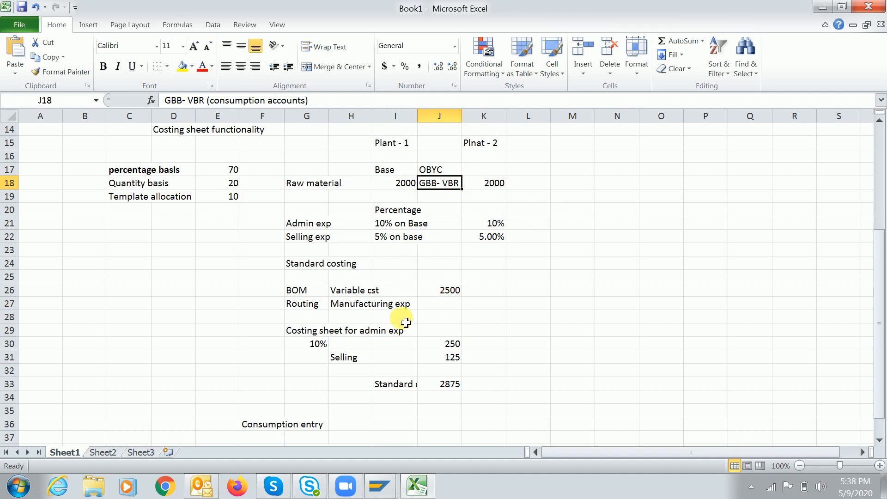
{"action": "mouse_move", "coordinate": [452, 344]}
{"action": "left_mouse_down"}
{"action": "mouse_move", "coordinate": [444, 348]}
{"action": "mouse_move", "coordinate": [451, 358]}
{"action": "left_mouse_up"}
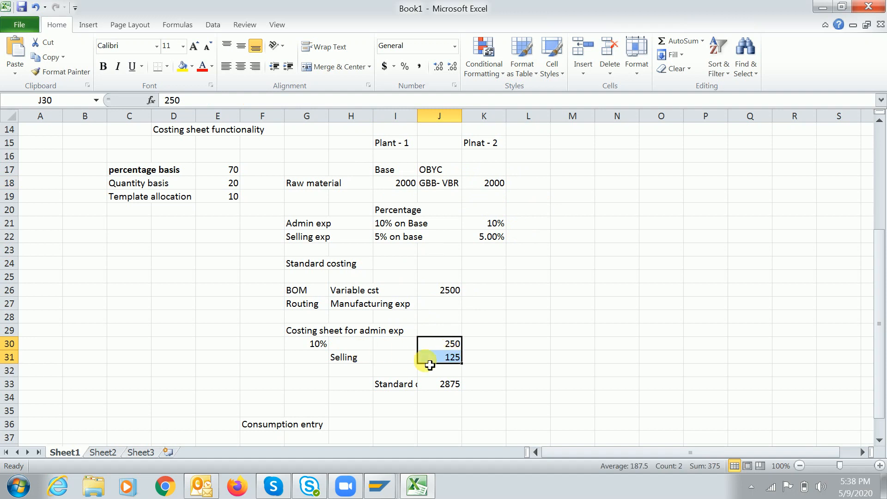
Label cell L30 'Credit' beside the 250 admin amount, without saving the workbook
{"action": "left_click", "coordinate": [455, 346]}
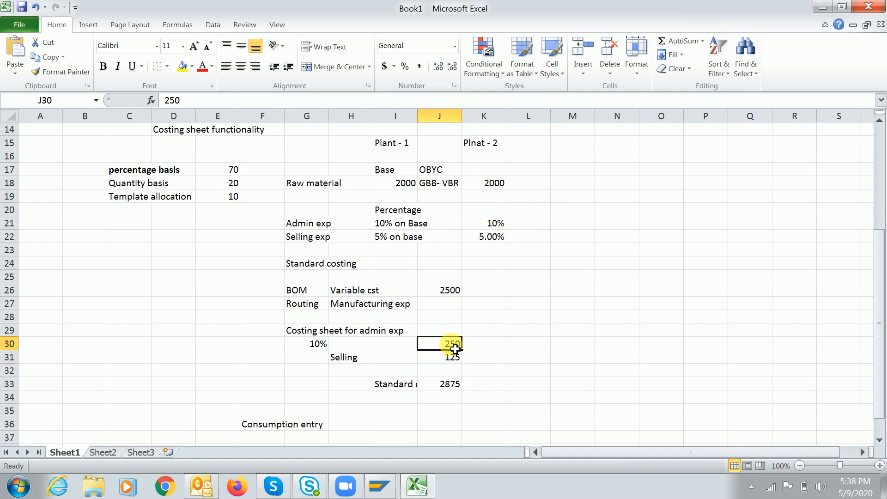
{"action": "left_click", "coordinate": [451, 359]}
{"action": "left_click", "coordinate": [526, 348]}
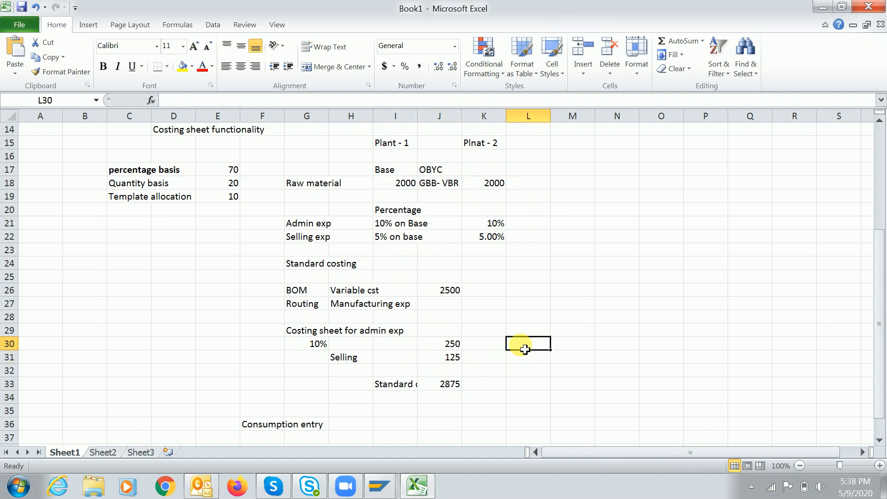
{"action": "type", "text": "Credit"}
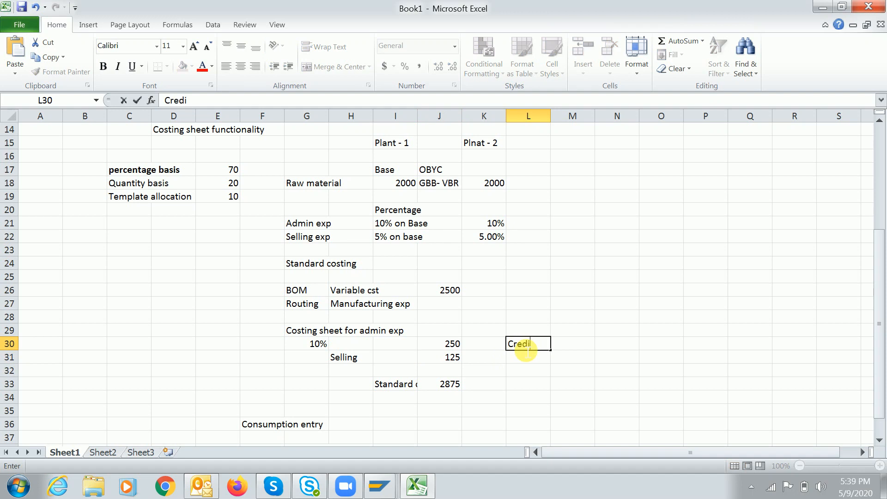
{"action": "key", "text": "Return"}
{"action": "key", "text": "ctrl+s"}
{"action": "left_click", "coordinate": [442, 398]}
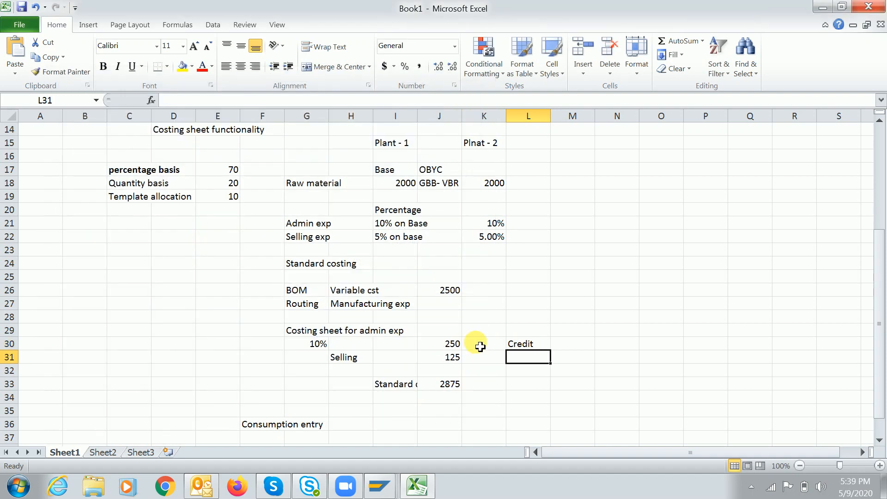
{"action": "left_click", "coordinate": [440, 347]}
{"action": "left_click", "coordinate": [447, 358]}
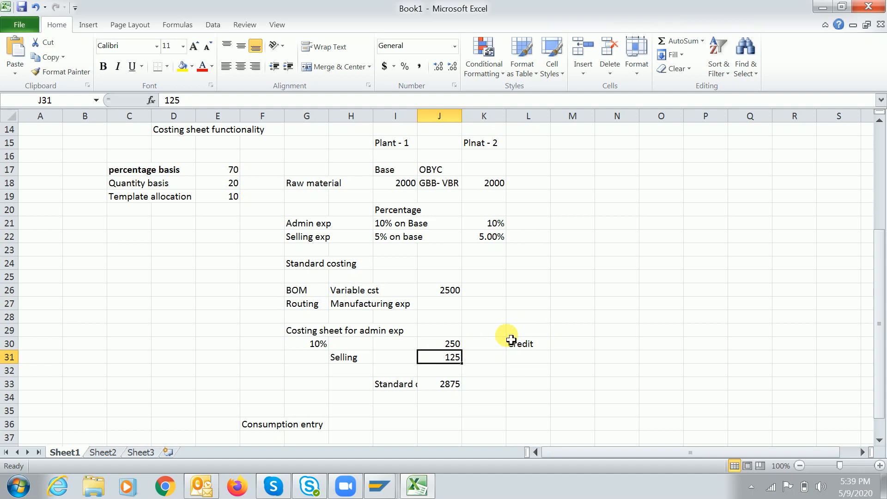
{"action": "key", "text": "alt+Tab"}
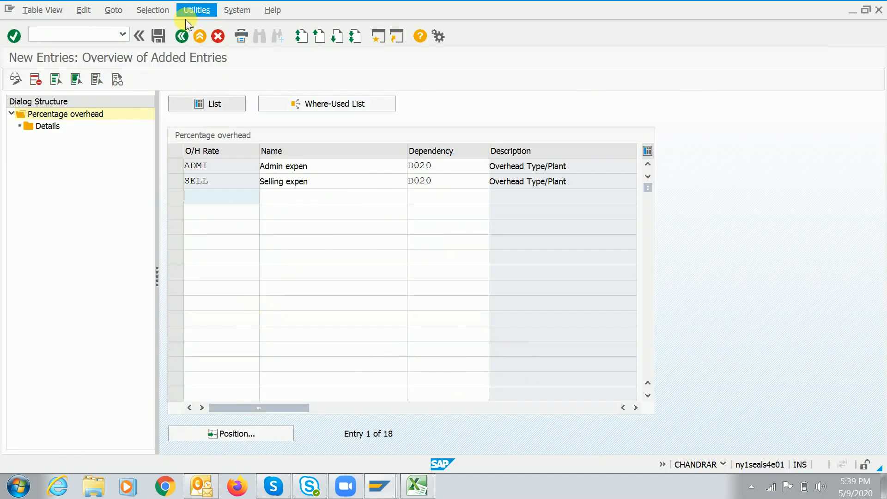
Go back to the IMG and open Define Credits for new entries
{"action": "left_click", "coordinate": [183, 36]}
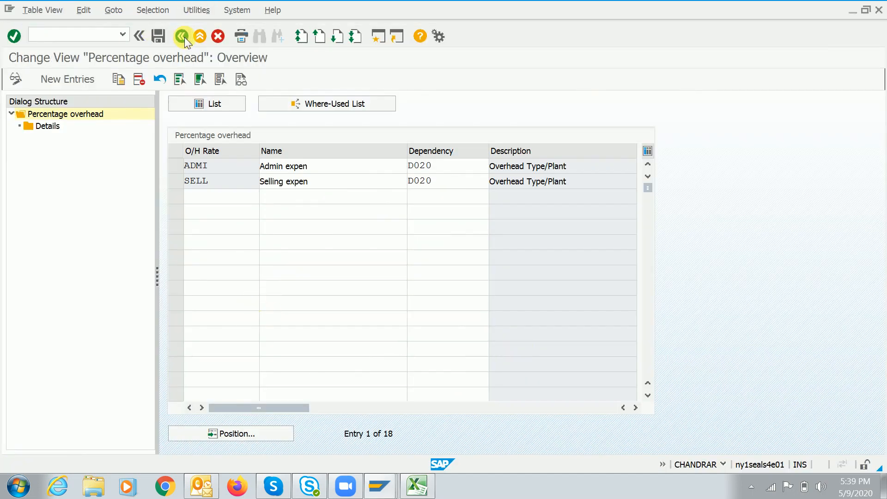
{"action": "left_click", "coordinate": [183, 37]}
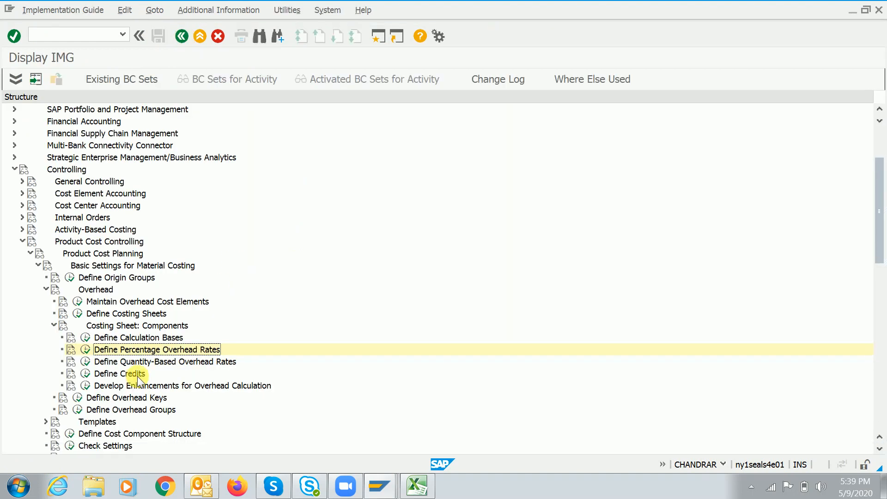
{"action": "left_click", "coordinate": [112, 375]}
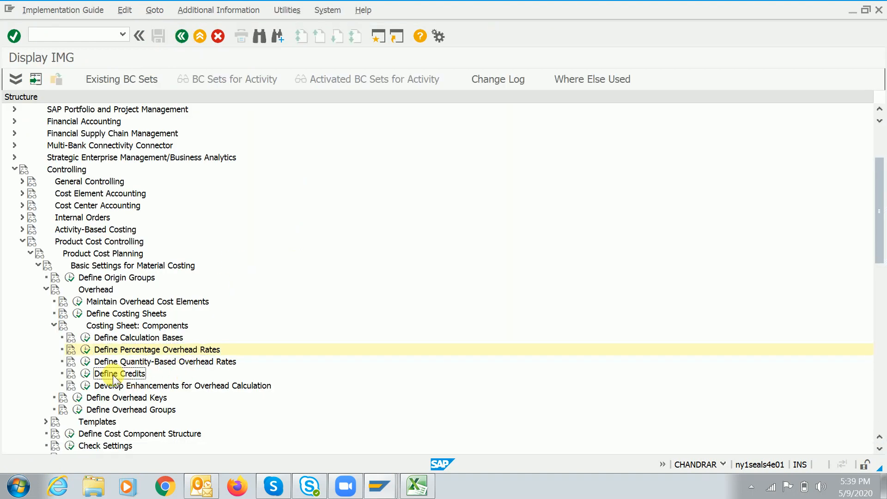
{"action": "key", "text": "Left"}
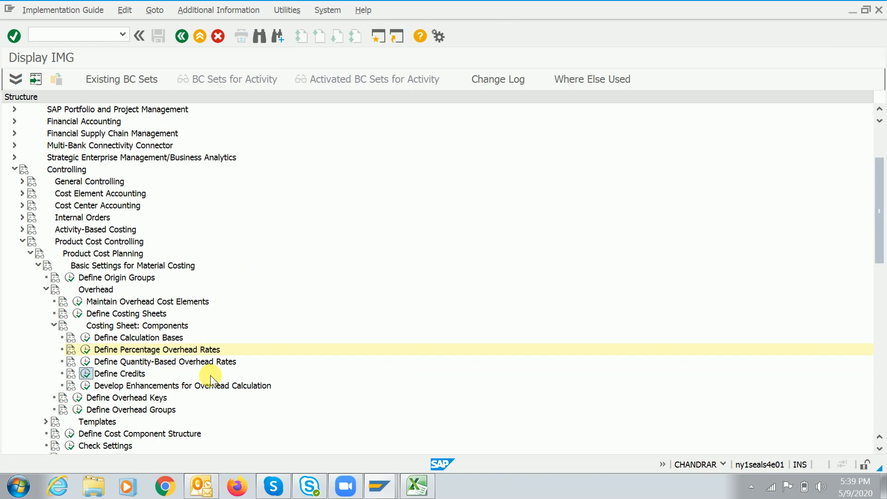
{"action": "key", "text": "Return"}
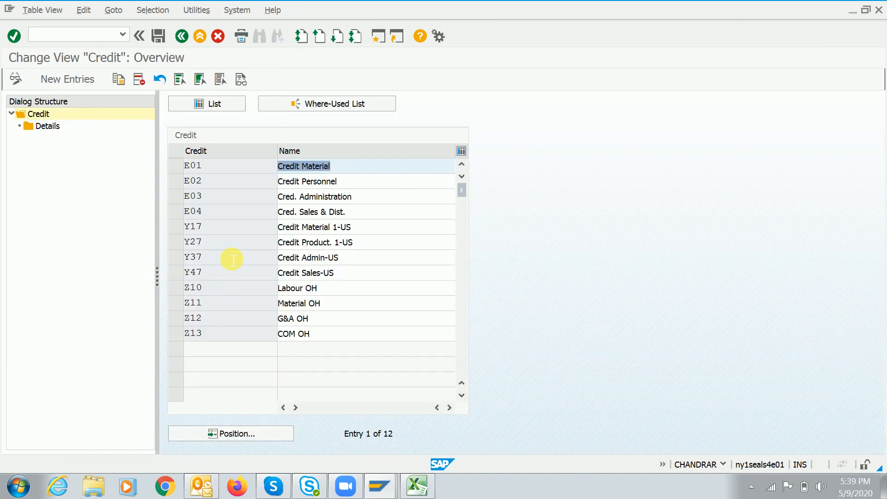
{"action": "left_click", "coordinate": [77, 79]}
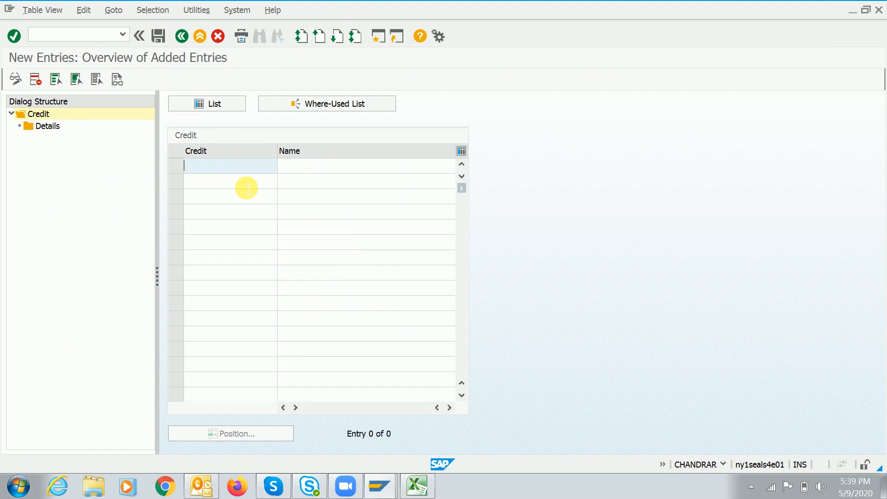
Add credit key ADC named 'Admin Expen credit'
{"action": "type", "text": "Se"}
{"action": "key", "text": "BackSpace"}
{"action": "key", "text": "BackSpace"}
{"action": "type", "text": "SS"}
{"action": "key", "text": "BackSpace"}
{"action": "key", "text": "BackSpace"}
{"action": "type", "text": "AD"}
{"action": "key", "text": "Tab"}
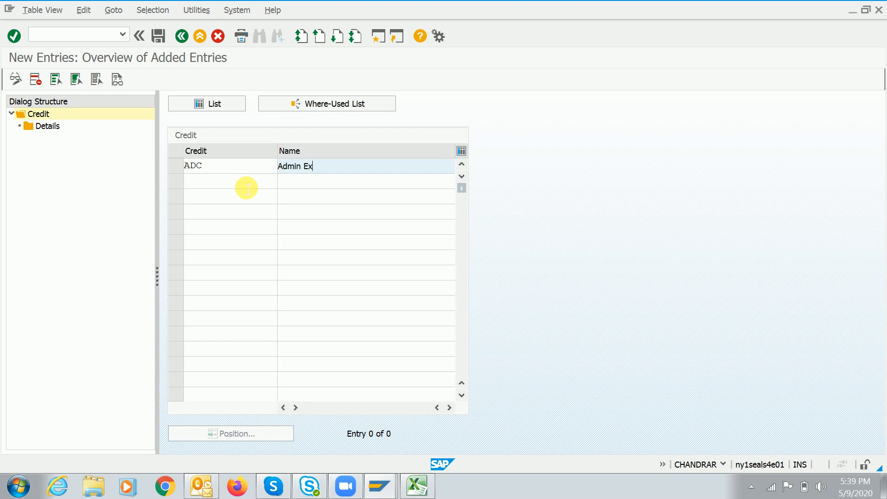
{"action": "type", "text": "Admin Expen credit"}
{"action": "key", "text": "Return"}
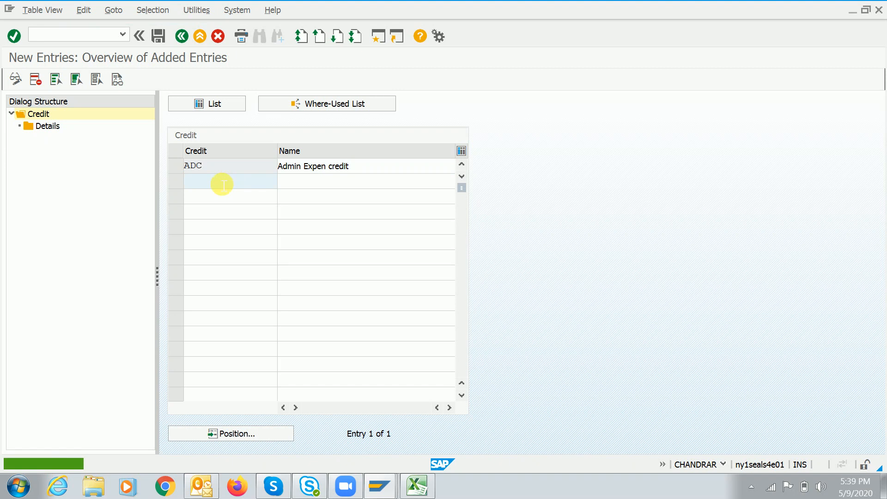
Add credit key SEC named 'Selling expen credit' and save both credits
{"action": "type", "text": "SEC"}
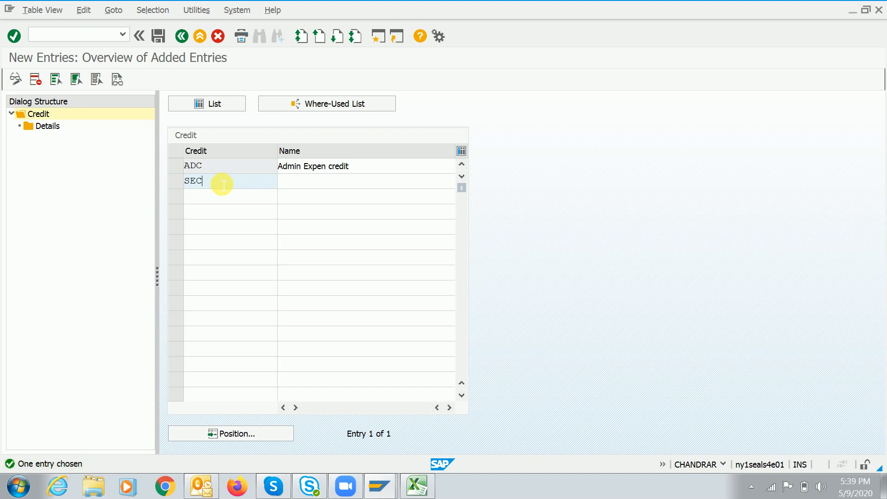
{"action": "key", "text": "Tab"}
{"action": "type", "text": "Selling ex"}
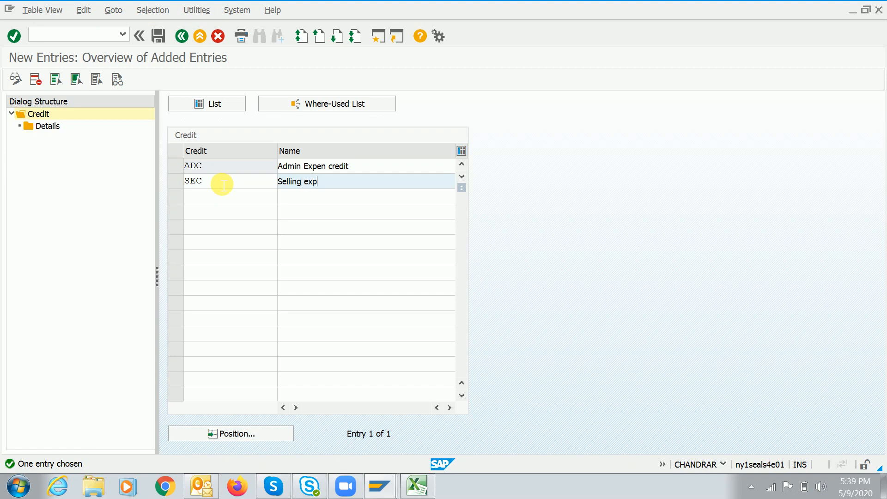
{"action": "type", "text": "redit"}
{"action": "key", "text": "Return"}
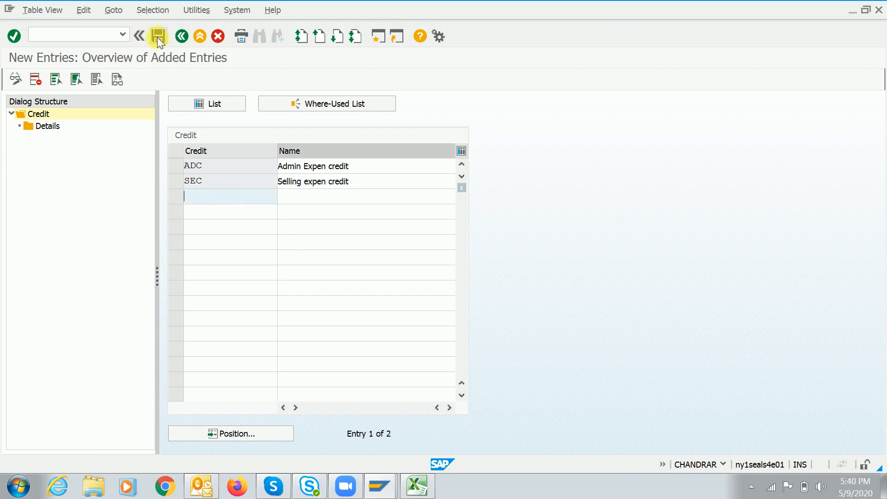
{"action": "left_click", "coordinate": [157, 36]}
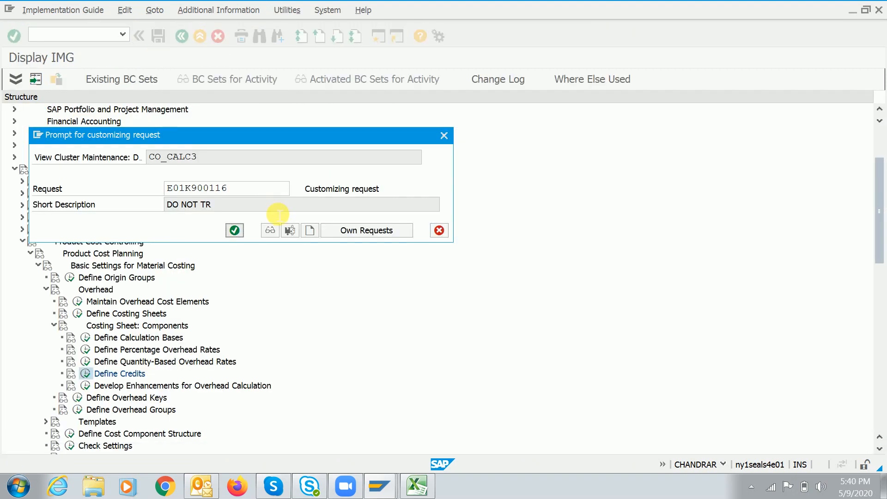
Save the two credits and open credit ADC's details in controlling area A000
{"action": "key", "text": "Return"}
{"action": "left_click", "coordinate": [176, 165]}
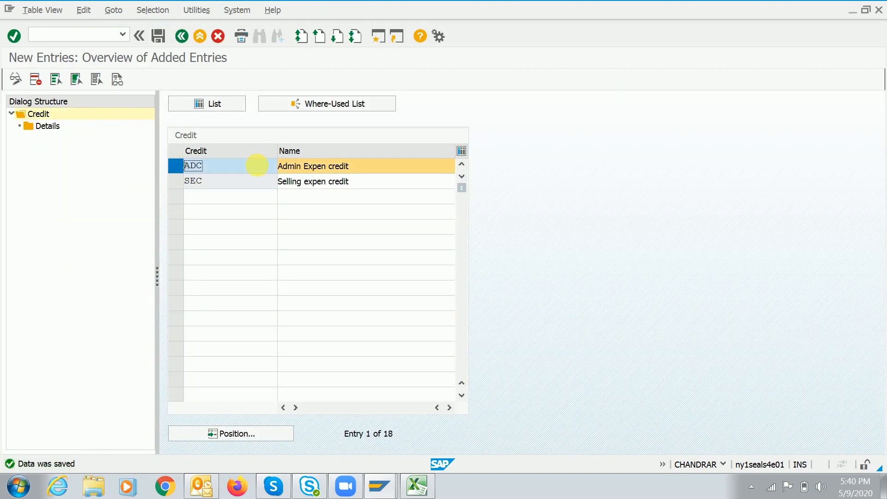
{"action": "double_click", "coordinate": [47, 128]}
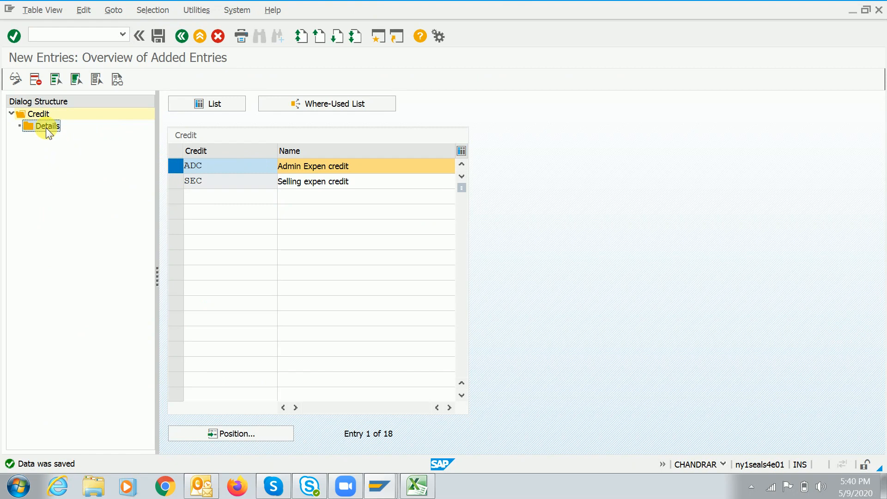
{"action": "key", "text": "Return"}
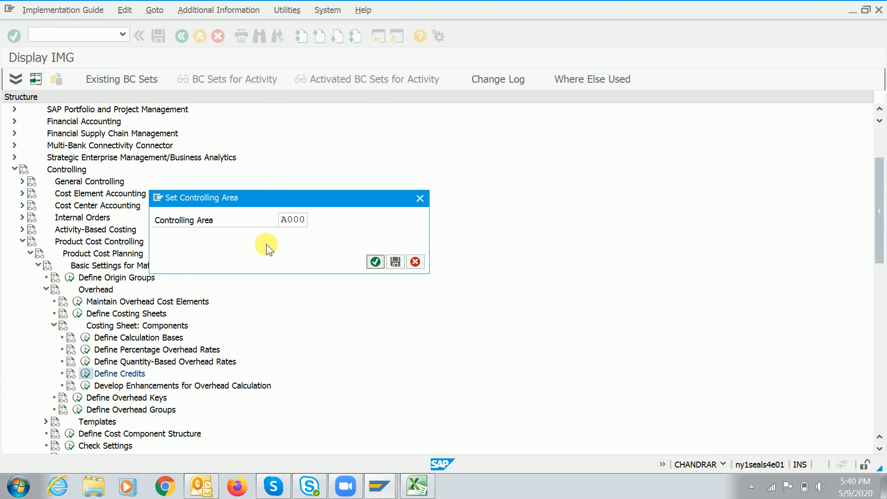
{"action": "key", "text": "Return"}
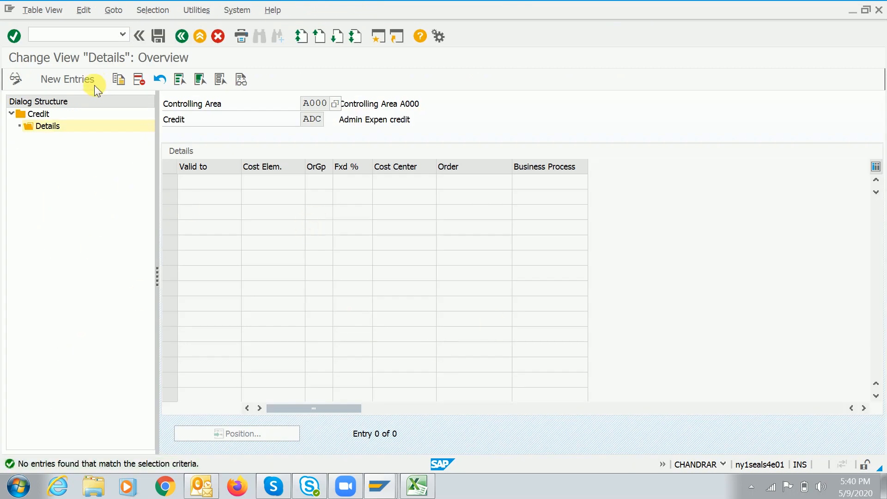
Add a new detail row for ADC valid to 31.03.2021
{"action": "left_click", "coordinate": [78, 79]}
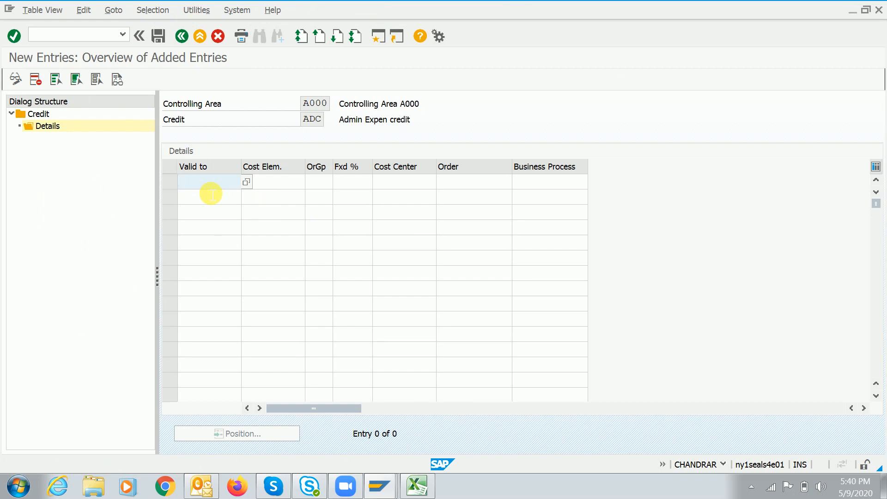
{"action": "left_click", "coordinate": [283, 184]}
{"action": "left_click", "coordinate": [213, 187]}
{"action": "left_click", "coordinate": [246, 182]}
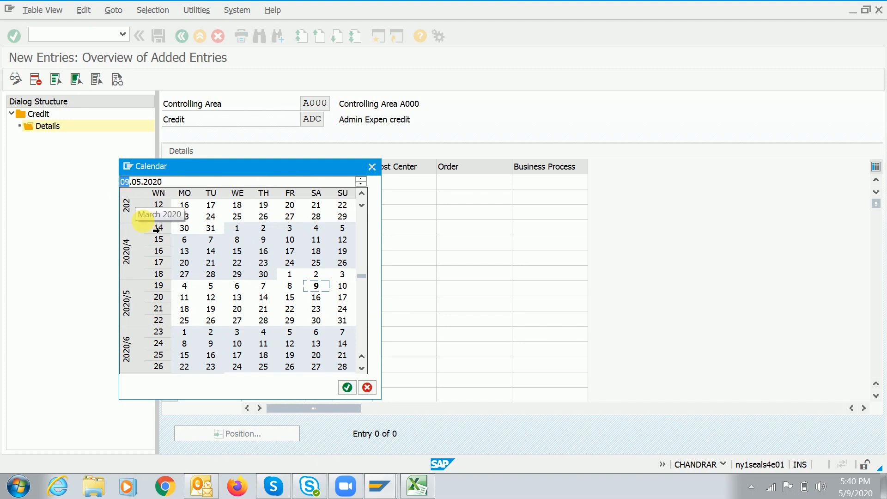
{"action": "type", "text": "31.03.2021"}
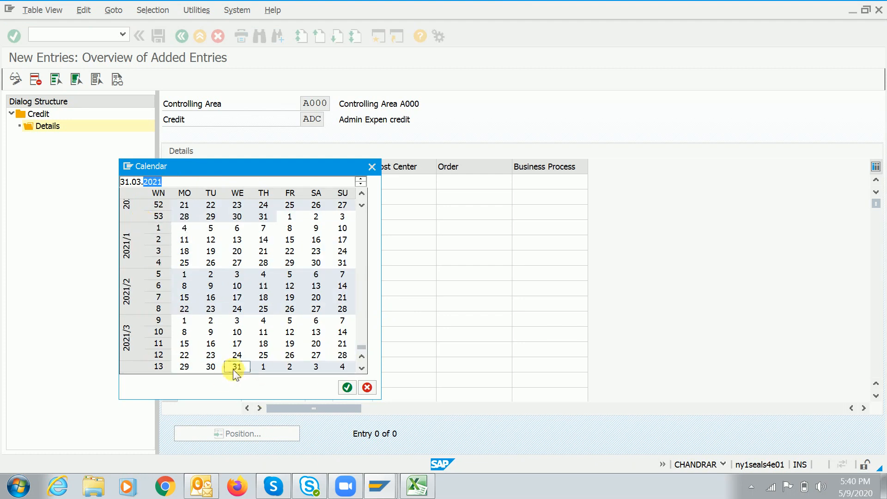
{"action": "double_click", "coordinate": [233, 367]}
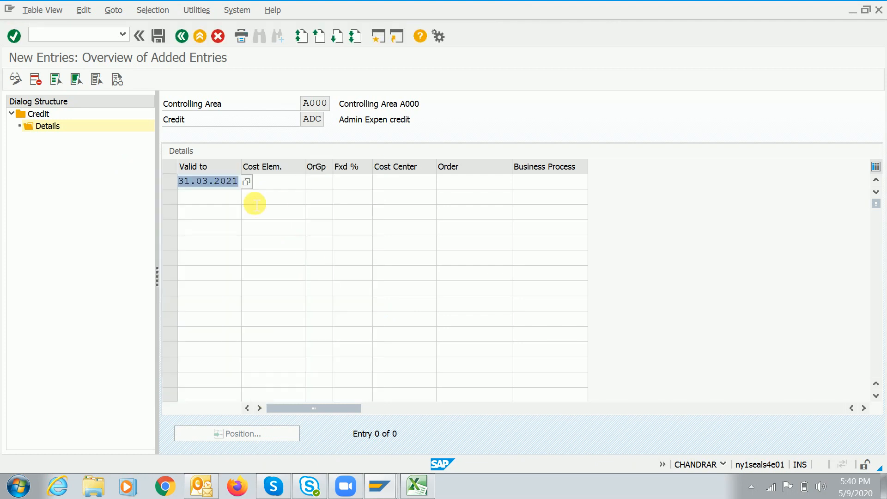
{"action": "left_click", "coordinate": [293, 187]}
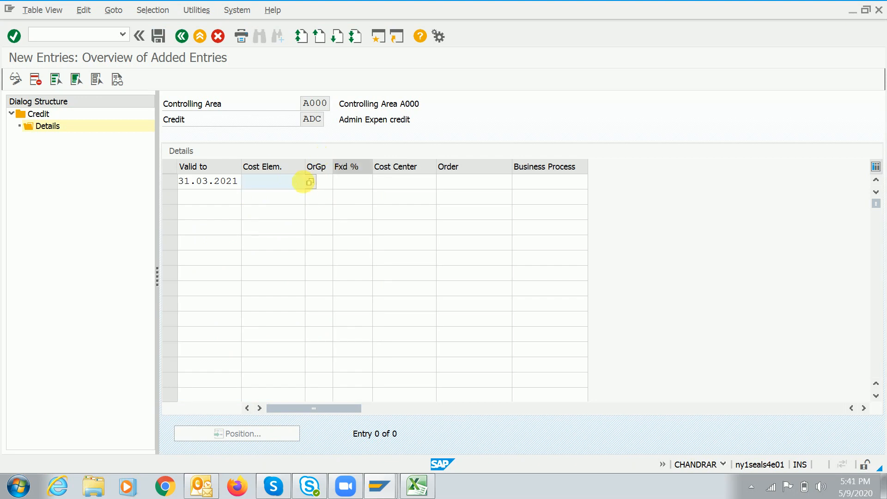
Run FS00 in a new session, start a new G/L account, then cancel it
{"action": "mouse_move", "coordinate": [380, 486]}
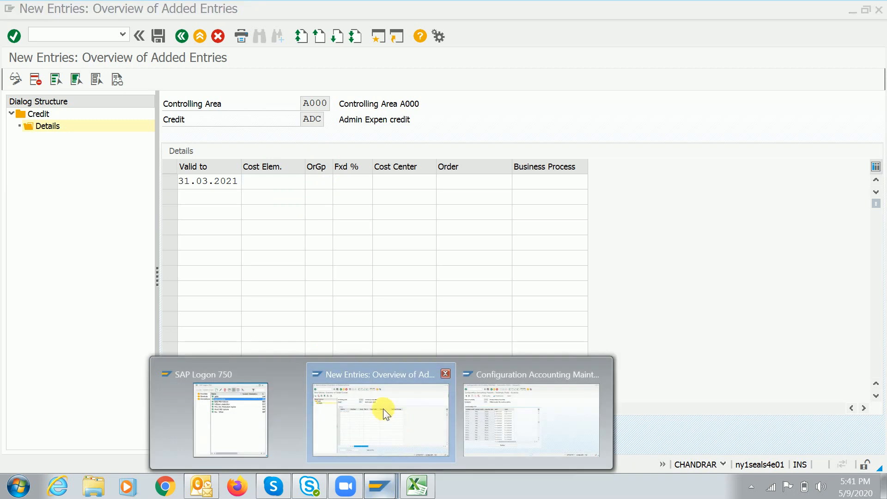
{"action": "left_click", "coordinate": [534, 406]}
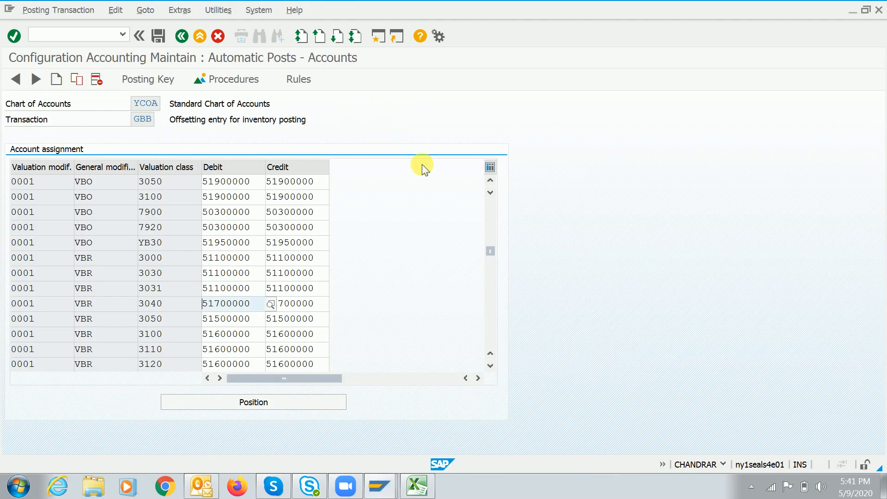
{"action": "left_click", "coordinate": [378, 33]}
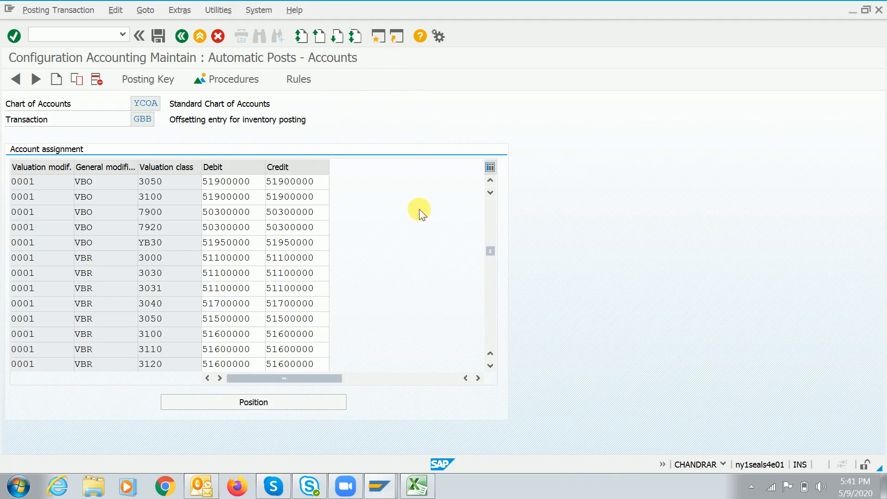
{"action": "type", "text": "ks"}
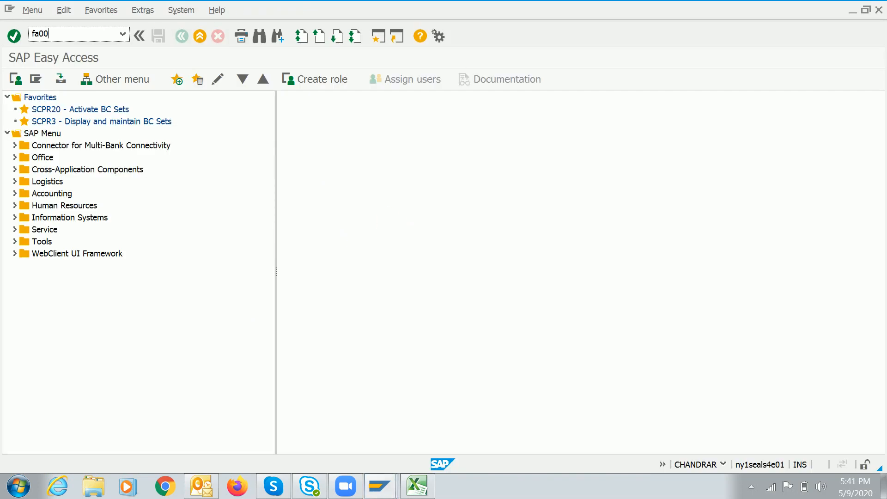
{"action": "key", "text": "BackSpace"}
{"action": "key", "text": "BackSpace"}
{"action": "type", "text": "s00"}
{"action": "type", "text": "fs"}
{"action": "key", "text": "Return"}
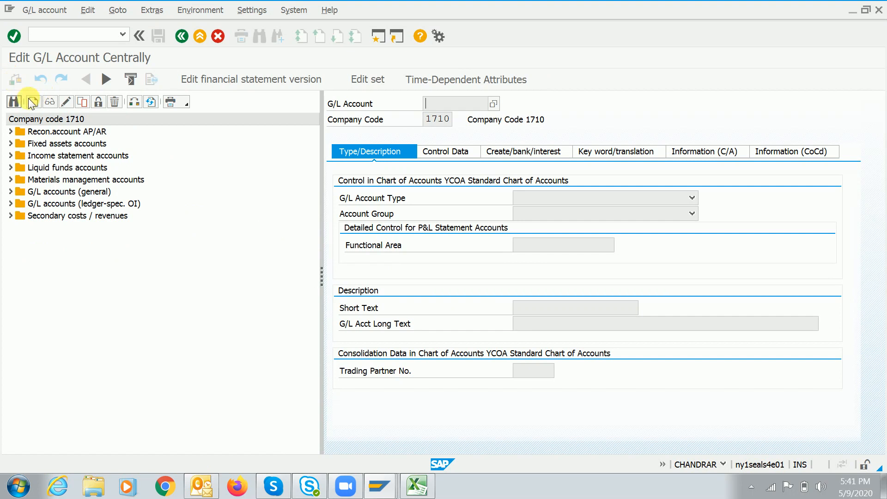
{"action": "left_click", "coordinate": [34, 102]}
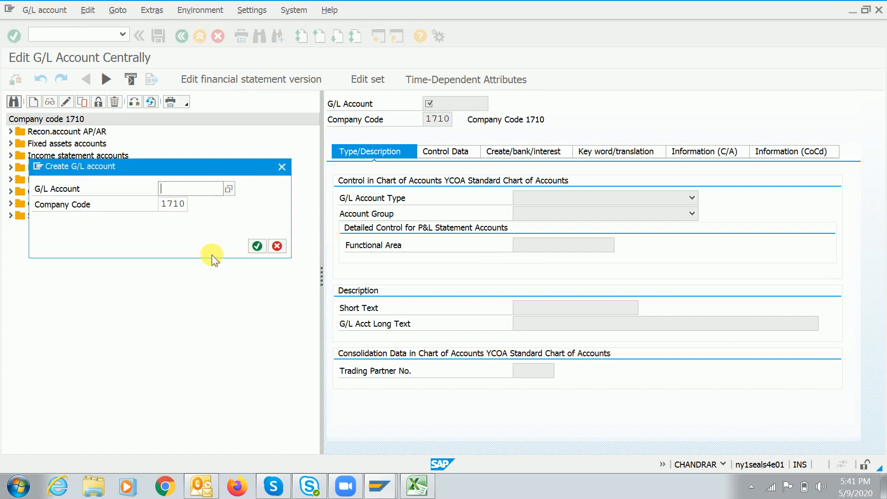
{"action": "left_click", "coordinate": [277, 245]}
Run OBD4 and OBY6 and open company code 1710's global data showing chart YCOA
{"action": "mouse_move", "coordinate": [392, 489]}
{"action": "left_click", "coordinate": [444, 422]}
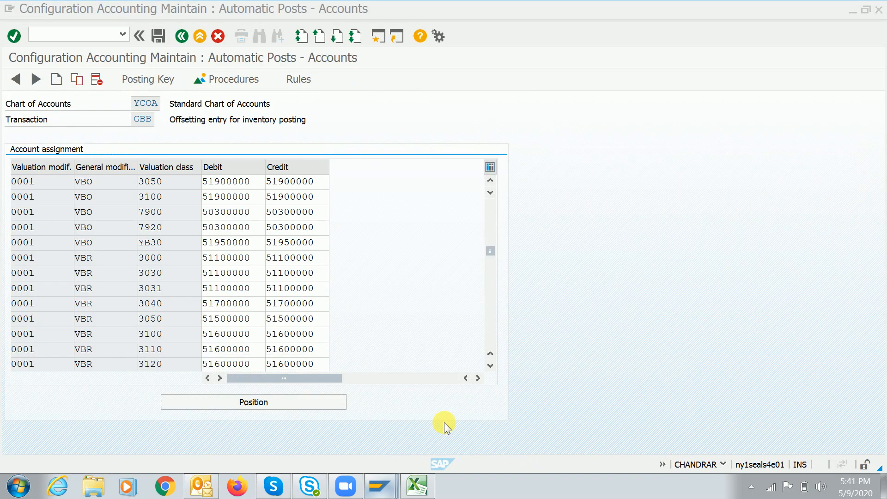
{"action": "key", "text": "ctrl+slash"}
{"action": "type", "text": "/nobd"}
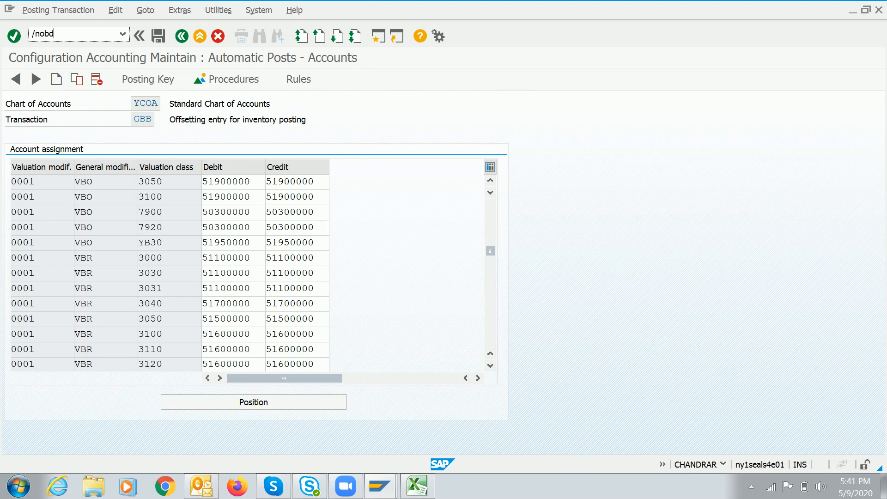
{"action": "key", "text": "Return"}
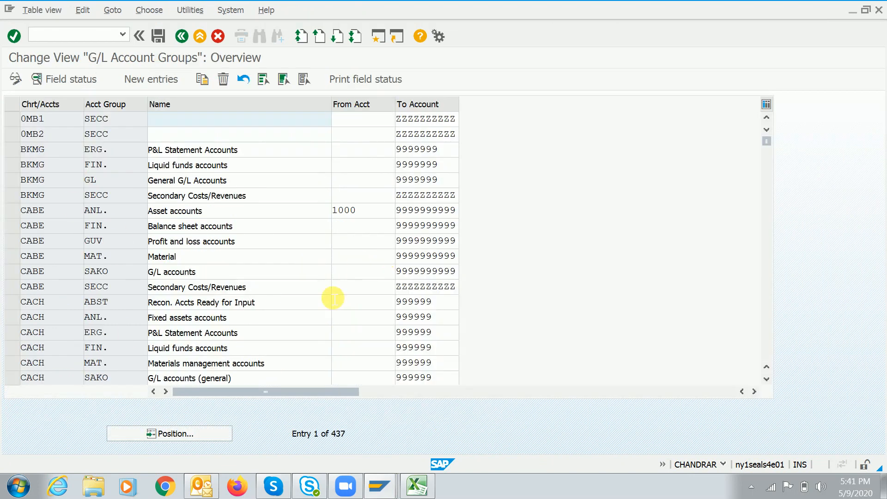
{"action": "key", "text": "ctrl+slash"}
{"action": "type", "text": "/nobd"}
{"action": "key", "text": "Return"}
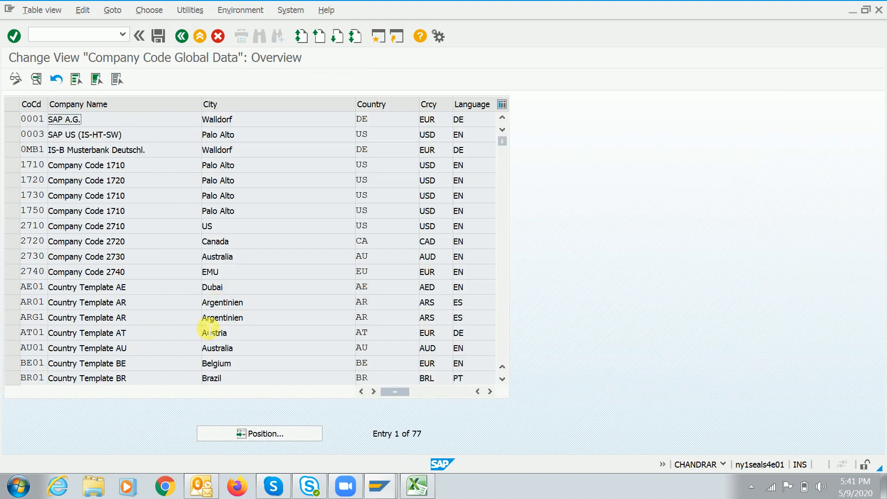
{"action": "double_click", "coordinate": [143, 165]}
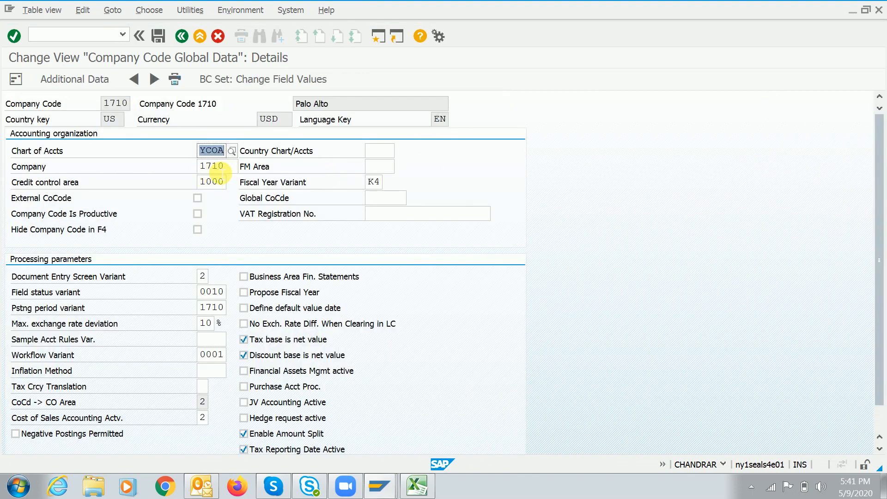
Reopen OBD4, position on YCOA and view the Secondary costs / revenues group
{"action": "key", "text": "ctrl+slash"}
{"action": "type", "text": "/nobd"}
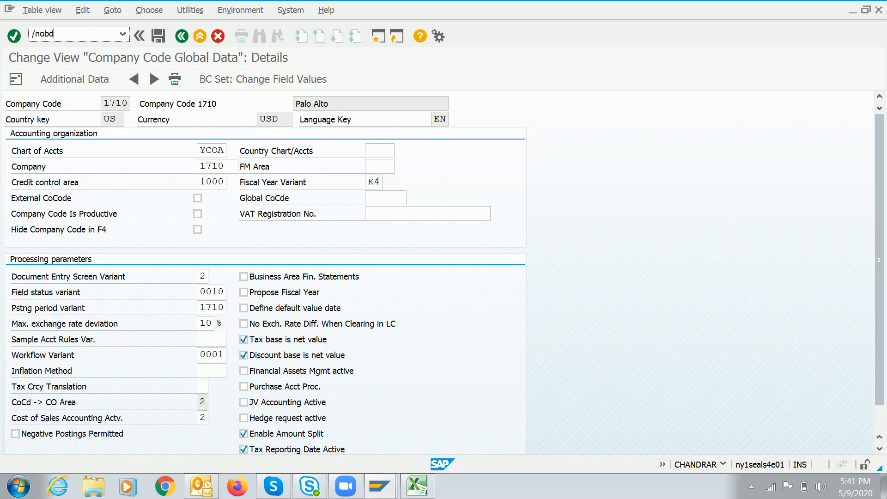
{"action": "type", "text": "4"}
{"action": "key", "text": "Return"}
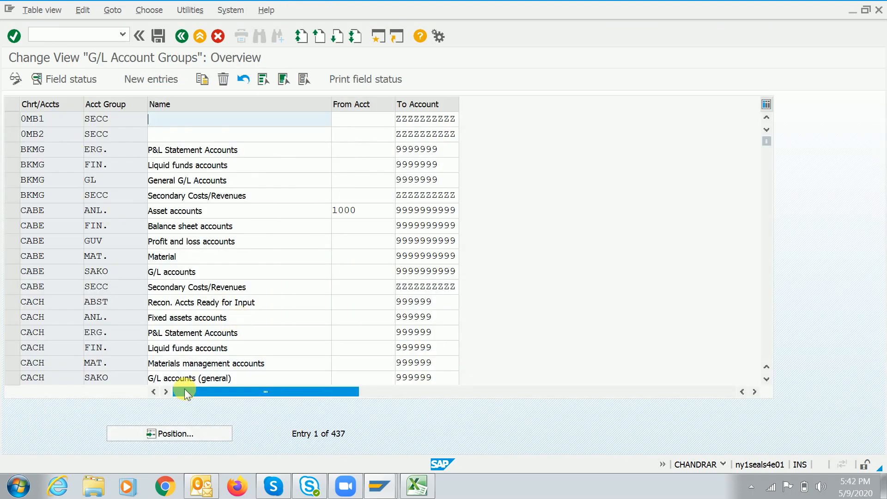
{"action": "left_click", "coordinate": [177, 434]}
{"action": "type", "text": "ycoa"}
{"action": "key", "text": "Return"}
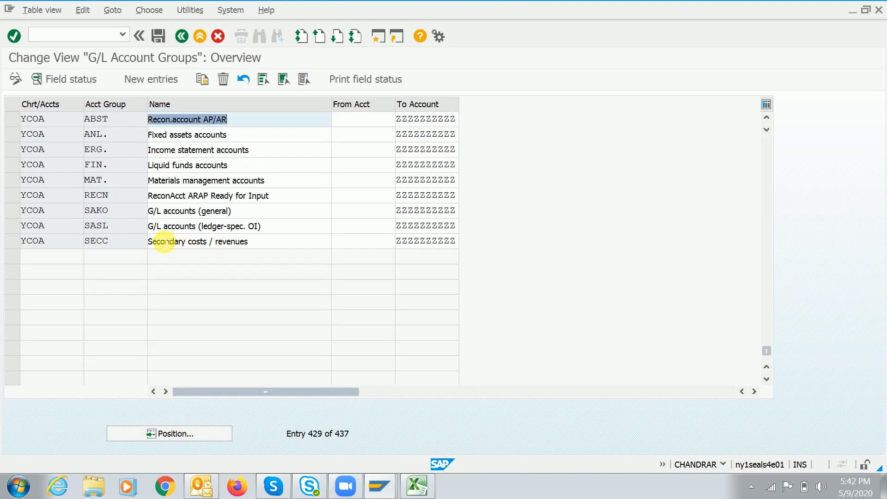
{"action": "left_click", "coordinate": [268, 245]}
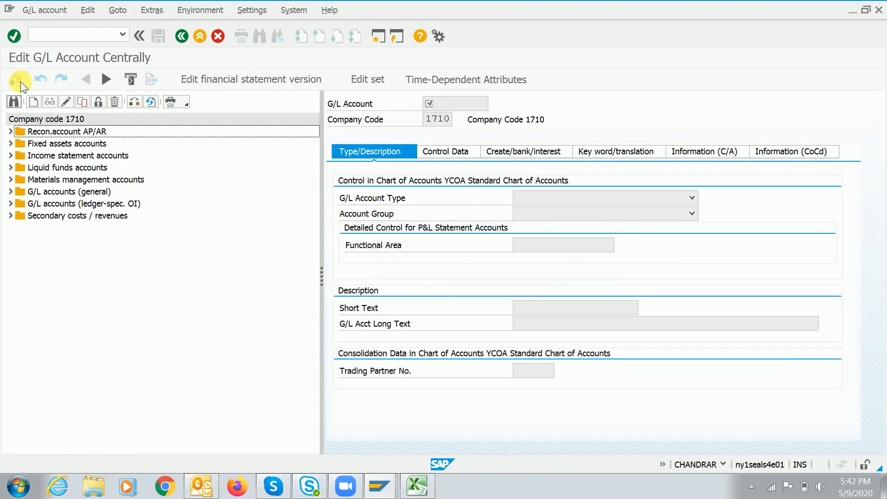
Create G/L account 170000 as Secondary Costs in group Secondary costs / revenues
{"action": "left_click", "coordinate": [34, 99]}
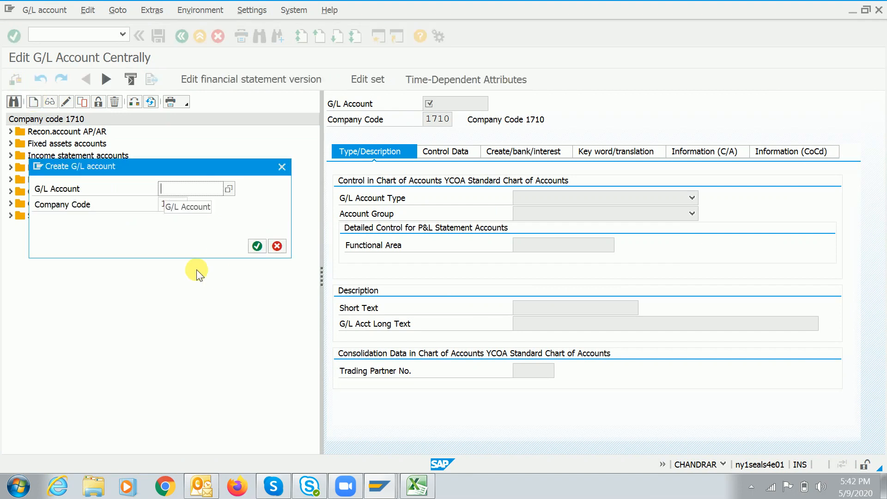
{"action": "type", "text": "1700"}
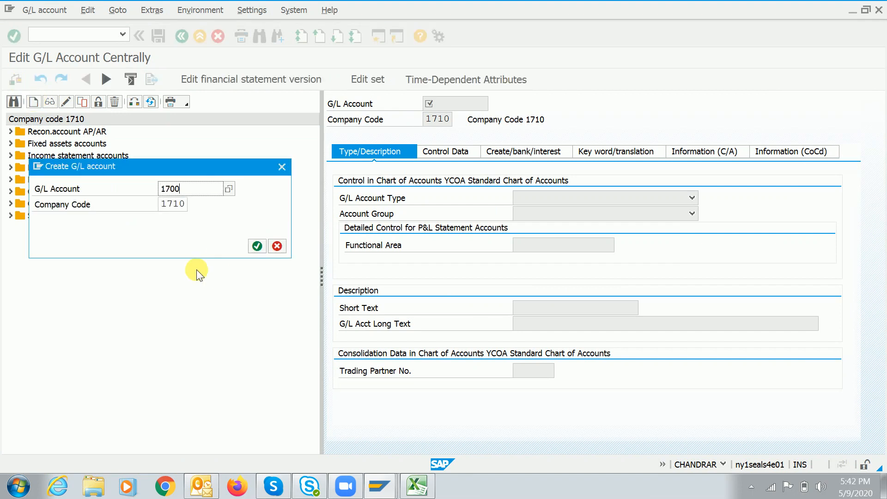
{"action": "type", "text": "00"}
{"action": "key", "text": "Return"}
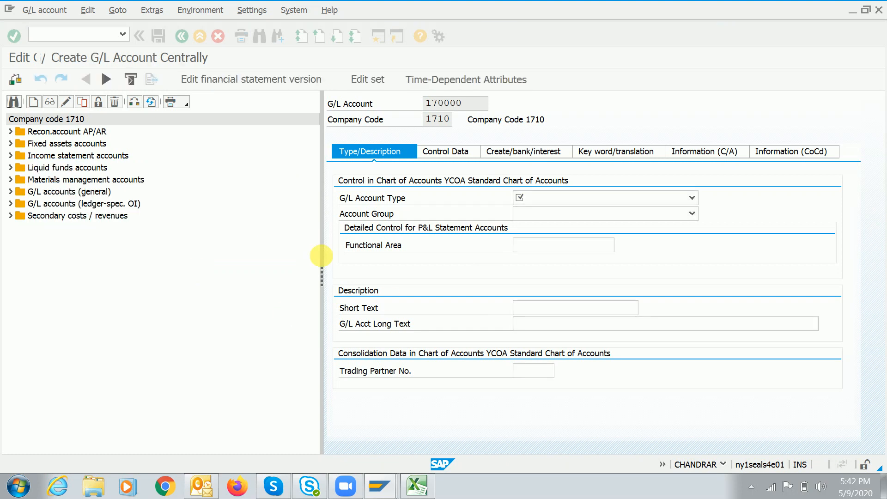
{"action": "left_click", "coordinate": [574, 194]}
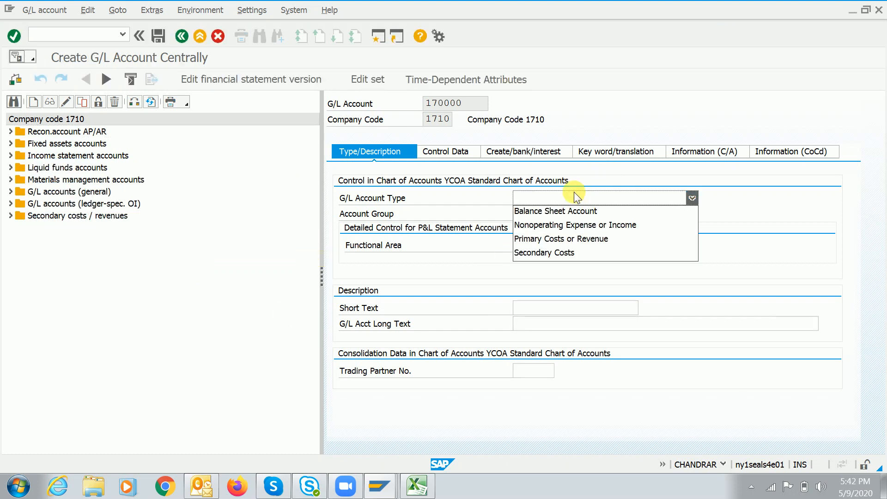
{"action": "left_click", "coordinate": [561, 252]}
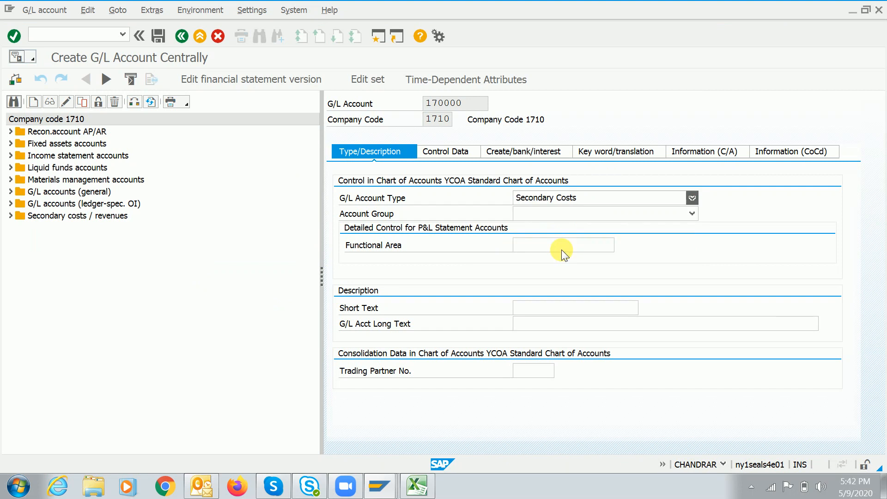
{"action": "left_click", "coordinate": [549, 213]}
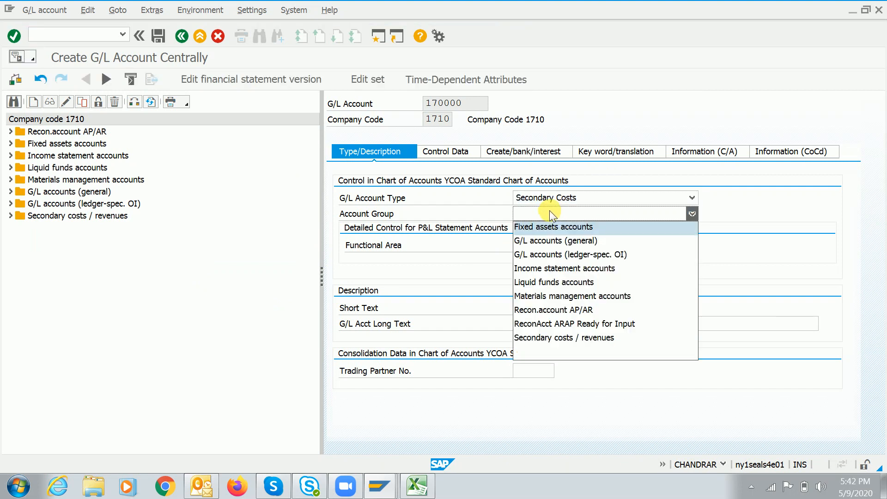
{"action": "left_click", "coordinate": [566, 339]}
Enter short text 'Selling expen accoun' and copy it into the long text
{"action": "left_click", "coordinate": [562, 307]}
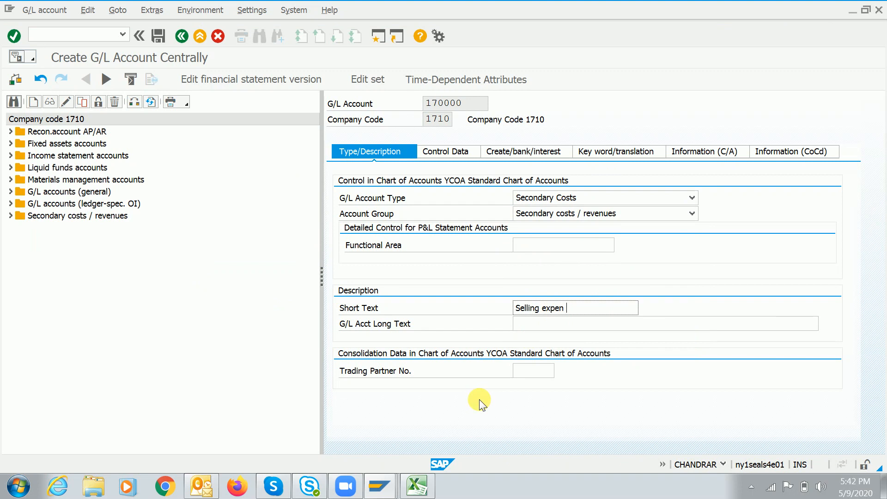
{"action": "key", "text": "shift+Left"}
{"action": "key", "text": "shift+Left"}
{"action": "key", "text": "shift+Left"}
{"action": "key", "text": "shift+Left"}
{"action": "key", "text": "shift+Left"}
{"action": "key", "text": "shift+Left"}
{"action": "key", "text": "shift+Left"}
{"action": "key", "text": "shift+Left"}
{"action": "key", "text": "shift+Left"}
{"action": "key", "text": "shift+Left"}
{"action": "key", "text": "shift+Left"}
{"action": "key", "text": "shift+Left"}
{"action": "key", "text": "shift+Left"}
{"action": "key", "text": "shift+Left"}
{"action": "key", "text": "shift+Left"}
{"action": "key", "text": "shift+Left"}
{"action": "key", "text": "shift+Left"}
{"action": "key", "text": "shift+Left"}
{"action": "key", "text": "shift+Left"}
{"action": "key", "text": "shift+Left"}
{"action": "key", "text": "ctrl+c"}
{"action": "key", "text": "Tab"}
{"action": "key", "text": "ctrl+v"}
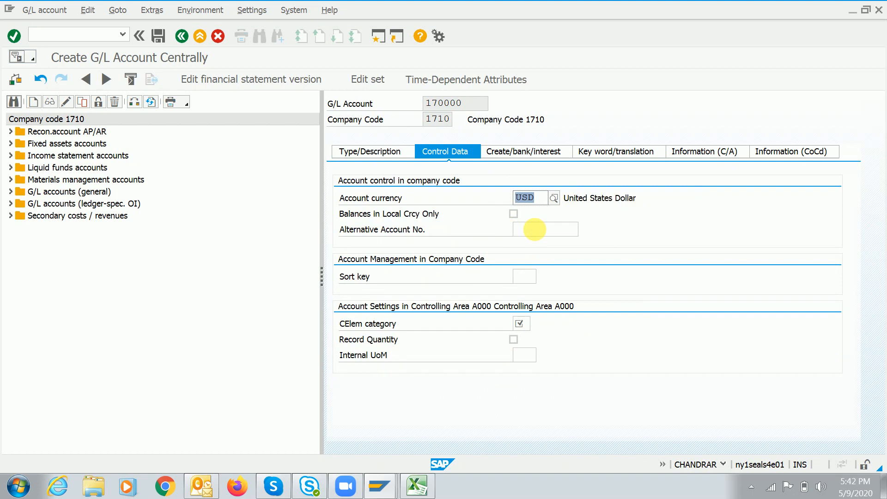
Assign cost element category 41 Overhead Rates to G/L account 170000
{"action": "left_click", "coordinate": [524, 327]}
{"action": "left_click", "coordinate": [535, 323]}
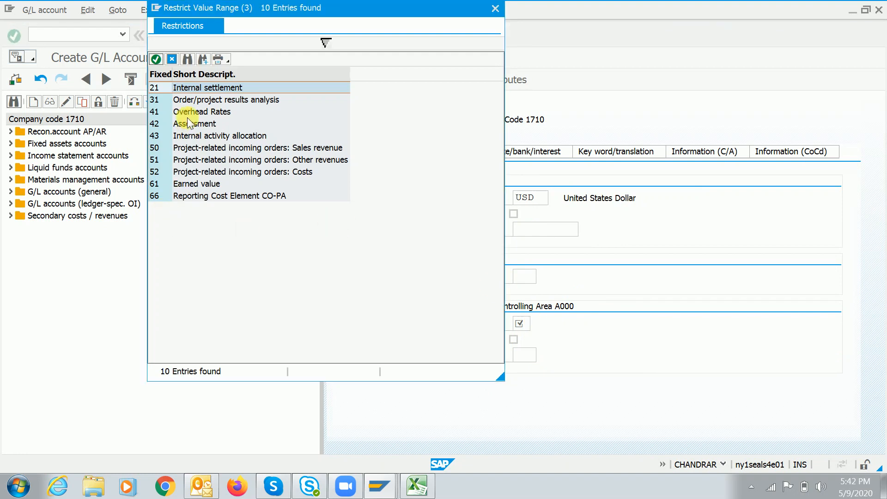
{"action": "left_click", "coordinate": [186, 115]}
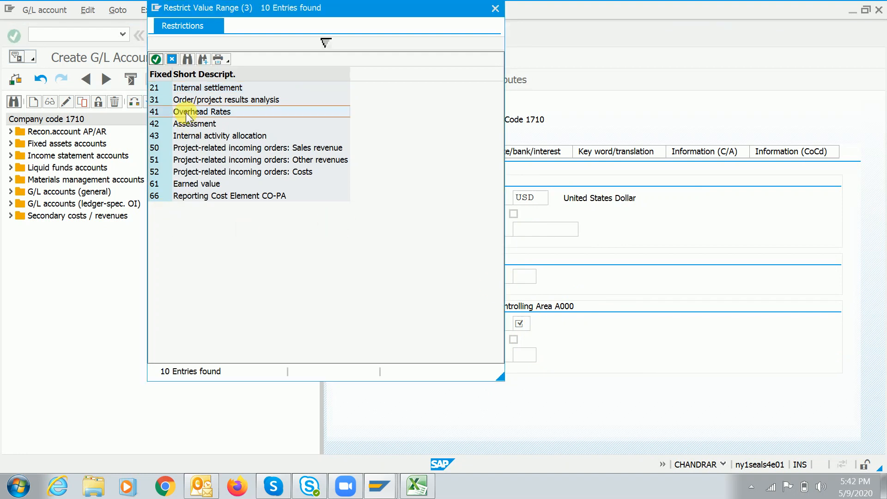
{"action": "double_click", "coordinate": [157, 115]}
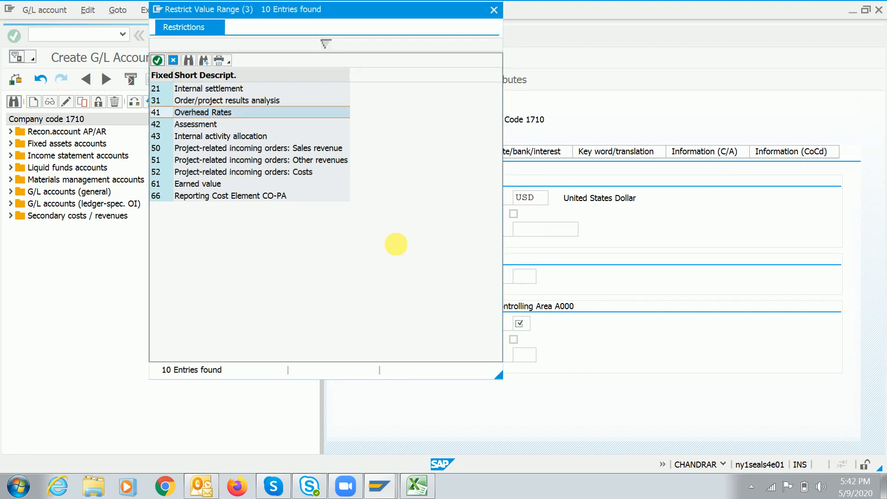
{"action": "key", "text": "Tab"}
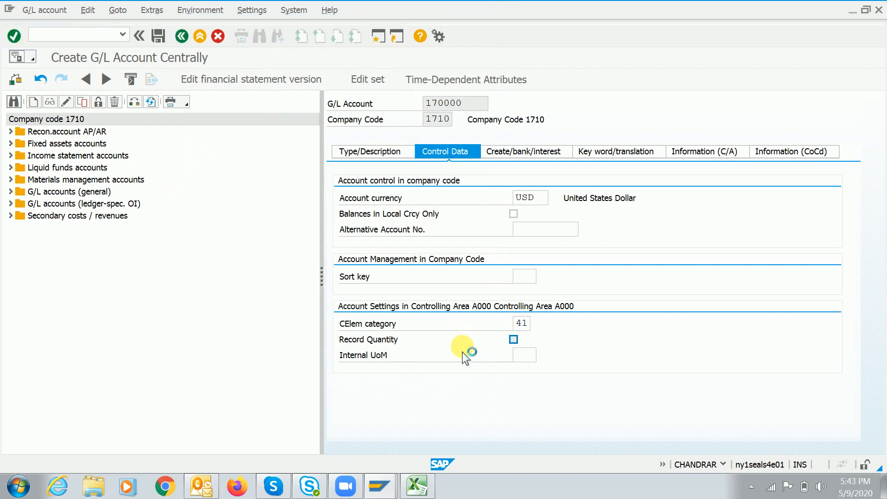
{"action": "left_click", "coordinate": [511, 151]}
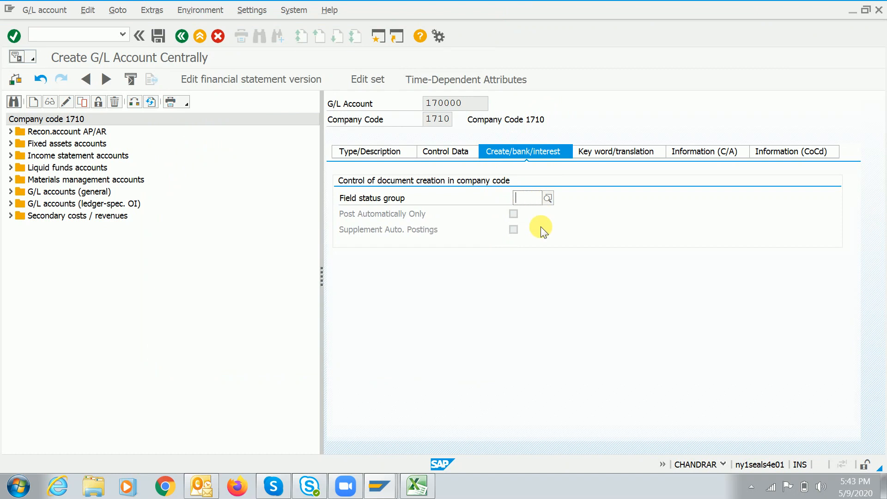
Set field status group SECC and save G/L account 170000
{"action": "left_click", "coordinate": [547, 198]}
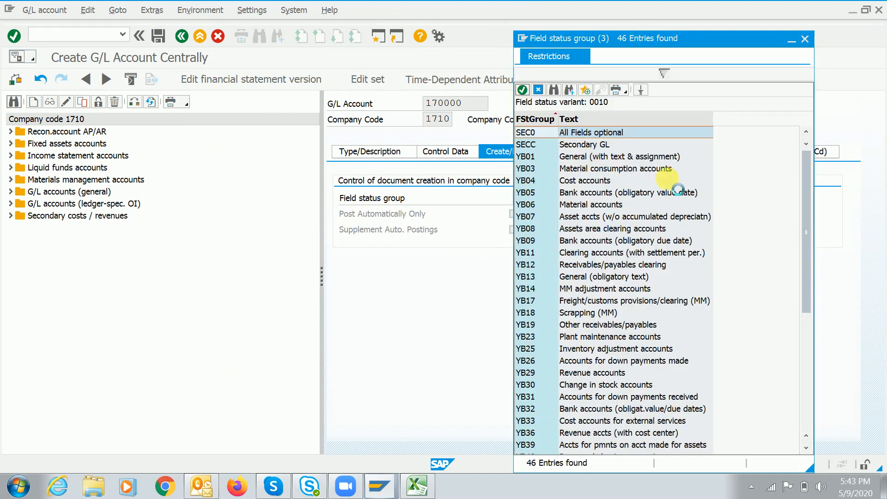
{"action": "left_click_drag", "start_coordinate": [806, 193], "coordinate": [807, 377]}
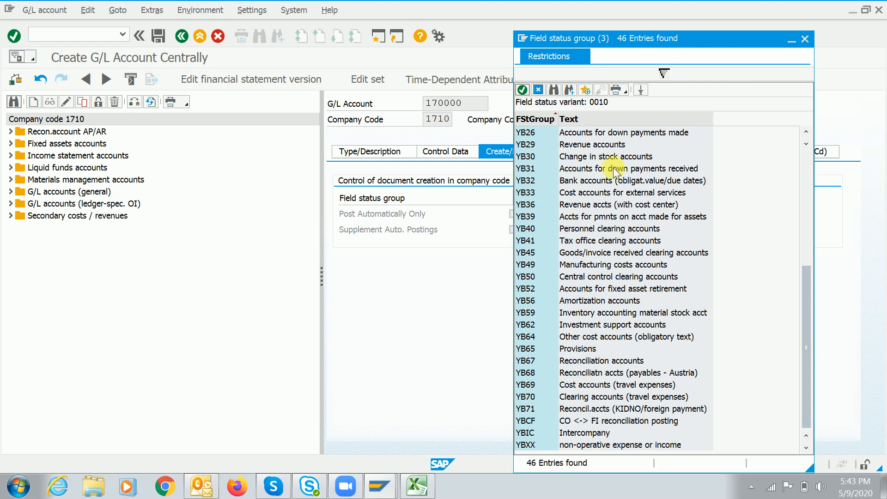
{"action": "left_click", "coordinate": [809, 172]}
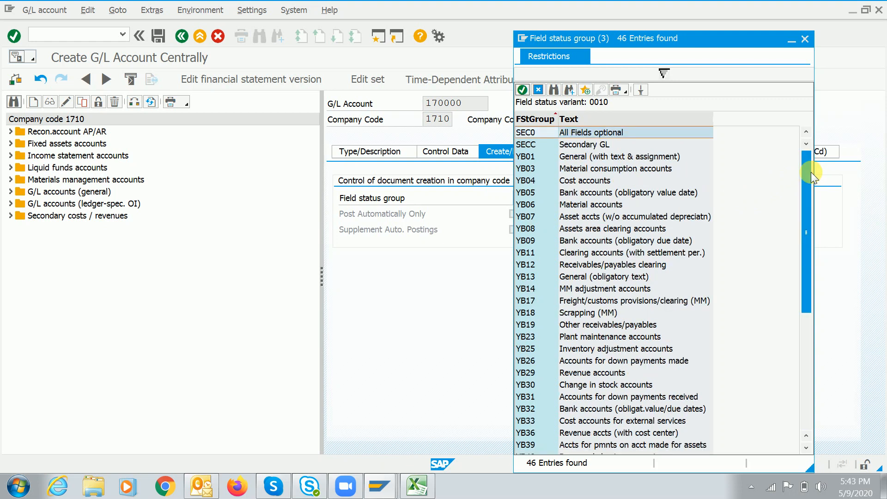
{"action": "double_click", "coordinate": [596, 146]}
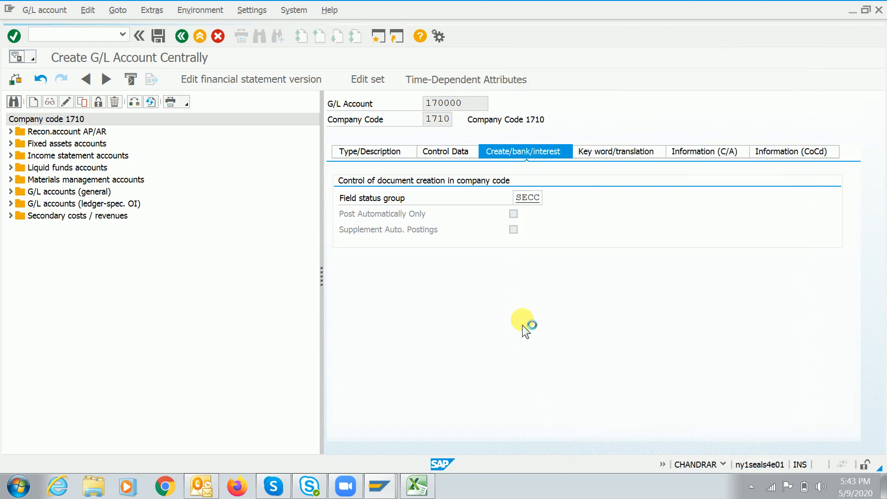
{"action": "key", "text": "Return"}
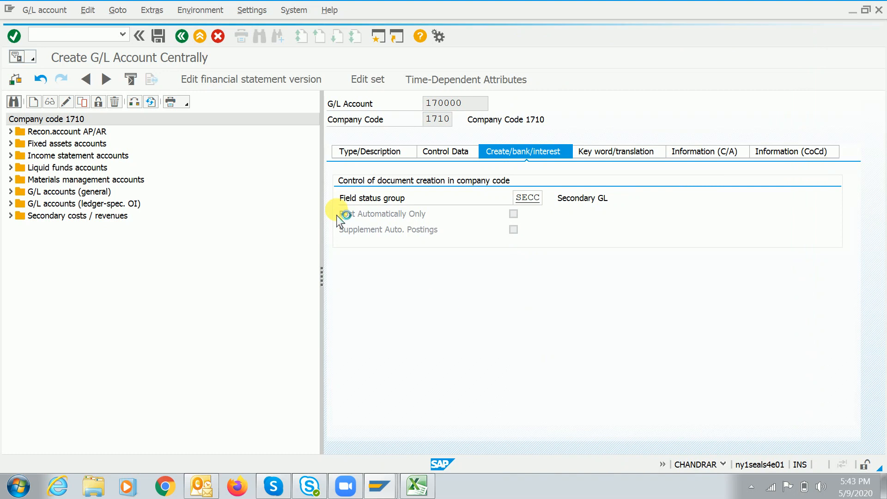
Copy account number 170000 and return to the ADC credit entry session
{"action": "left_click", "coordinate": [470, 108]}
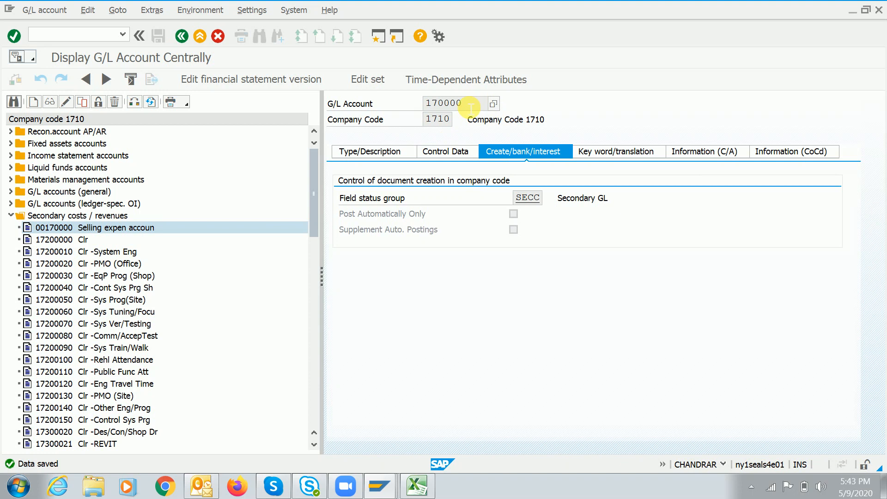
{"action": "key", "text": "Tab"}
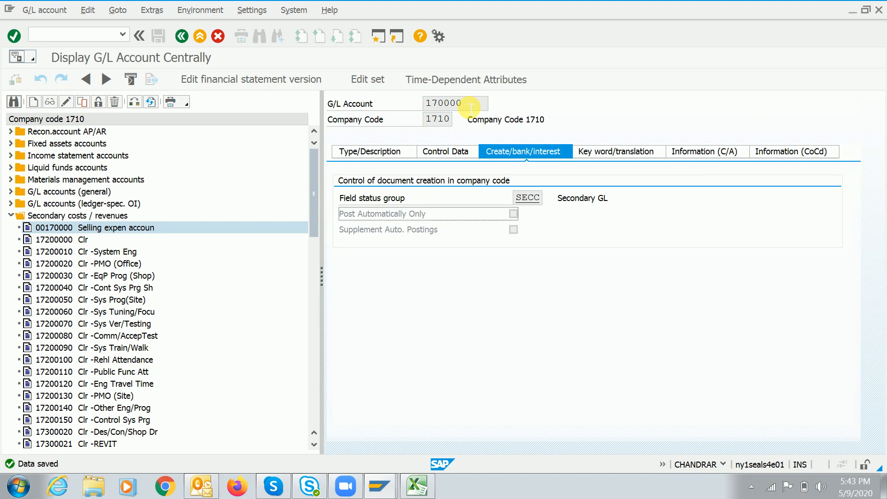
{"action": "left_click", "coordinate": [472, 108]}
{"action": "key", "text": "shift+Left"}
{"action": "key", "text": "shift+Left"}
{"action": "key", "text": "shift+Left"}
{"action": "key", "text": "shift+Left"}
{"action": "key", "text": "shift+Left"}
{"action": "left_click", "coordinate": [471, 109]}
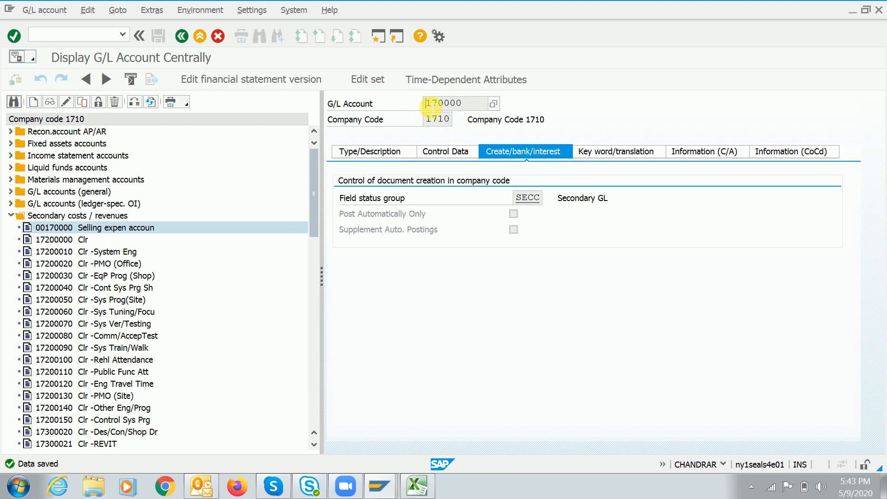
{"action": "left_click_drag", "start_coordinate": [428, 108], "coordinate": [470, 109]}
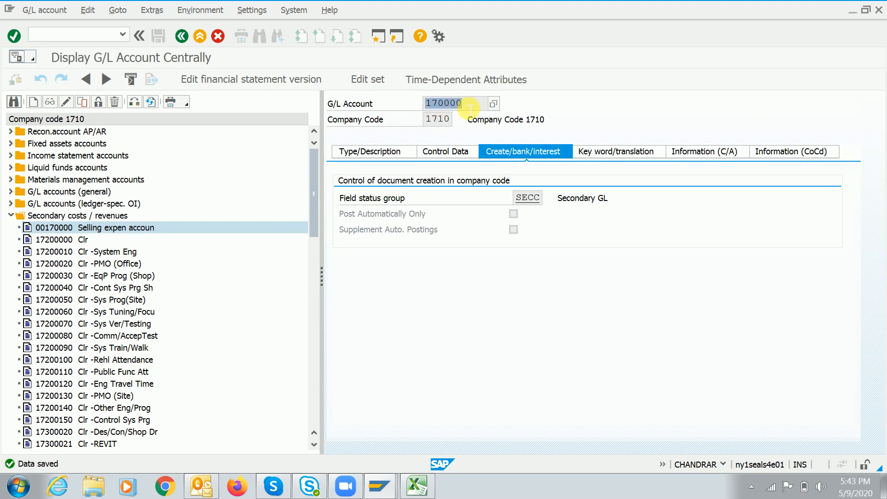
{"action": "key", "text": "alt+Tab"}
{"action": "key", "text": "alt+Tab"}
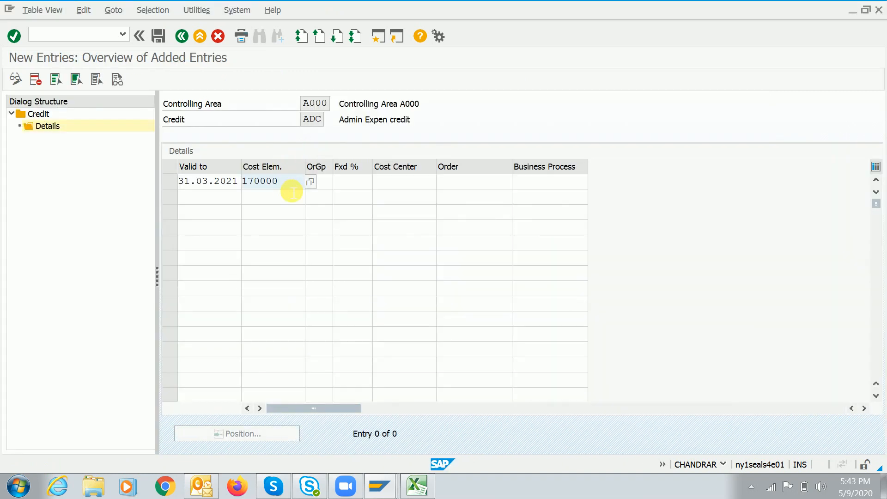
Fill the ADC credit row with 10 fixed percent and cost center 17101101, then save
{"action": "key", "text": "Tab"}
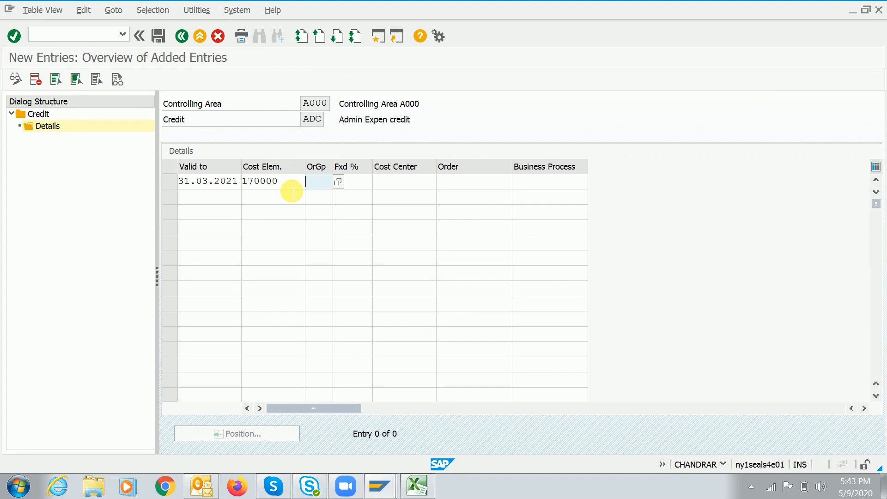
{"action": "key", "text": "Tab"}
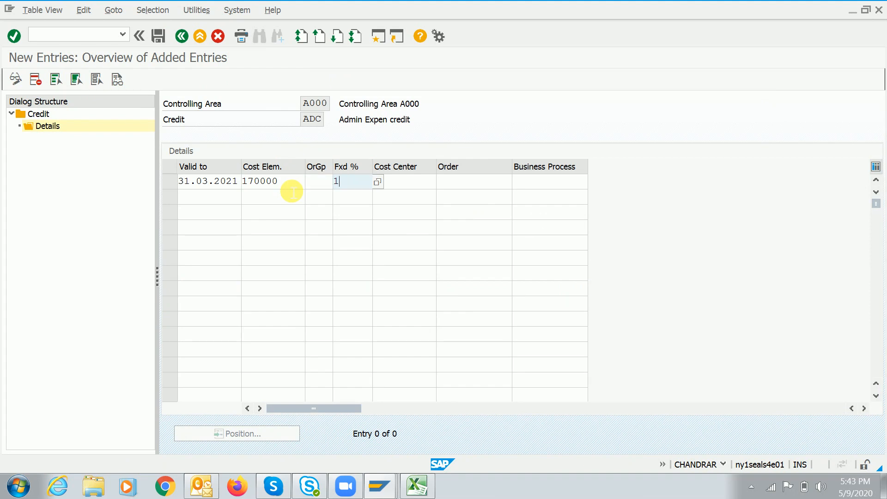
{"action": "key", "text": "Tab"}
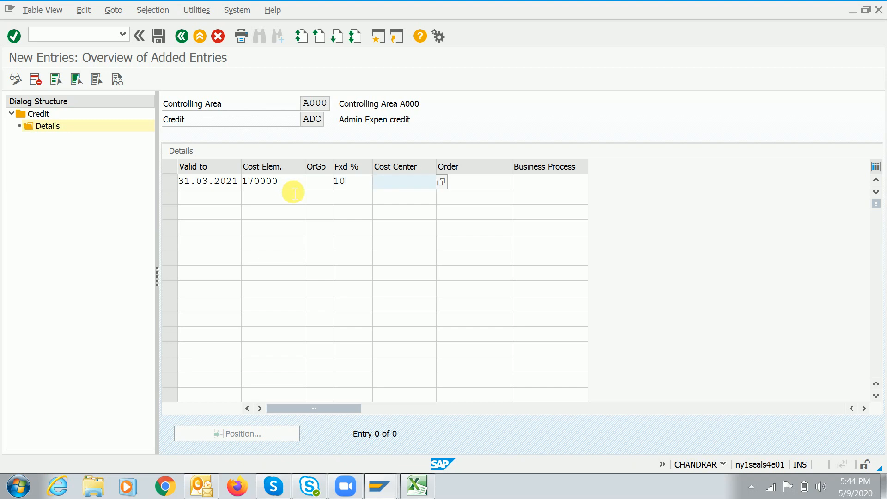
{"action": "left_click", "coordinate": [470, 183]}
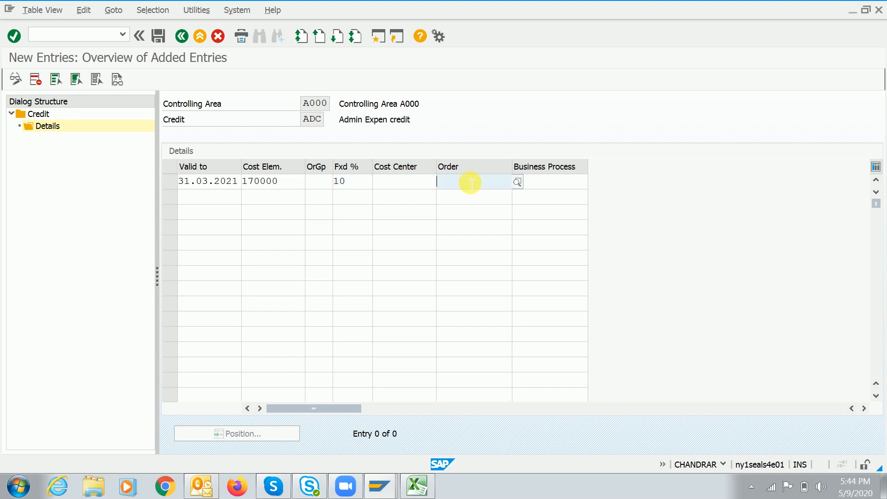
{"action": "left_click", "coordinate": [400, 187]}
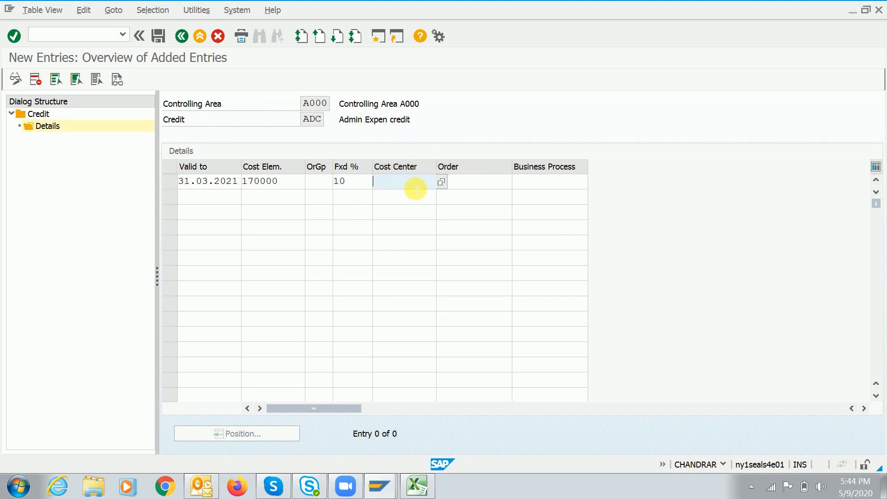
{"action": "left_click", "coordinate": [442, 183]}
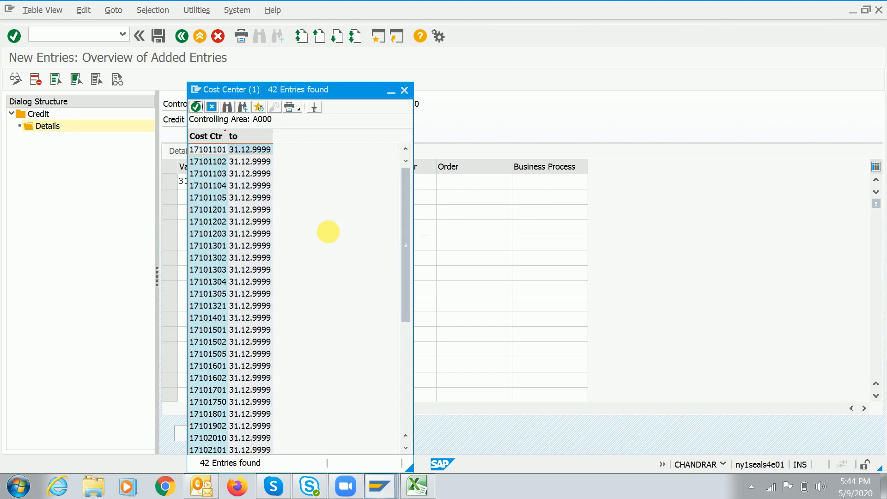
{"action": "double_click", "coordinate": [209, 149]}
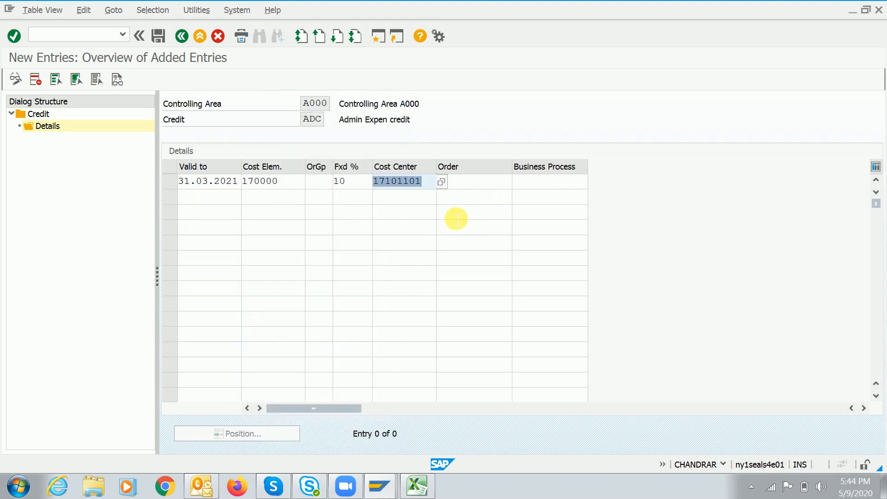
{"action": "key", "text": "Return"}
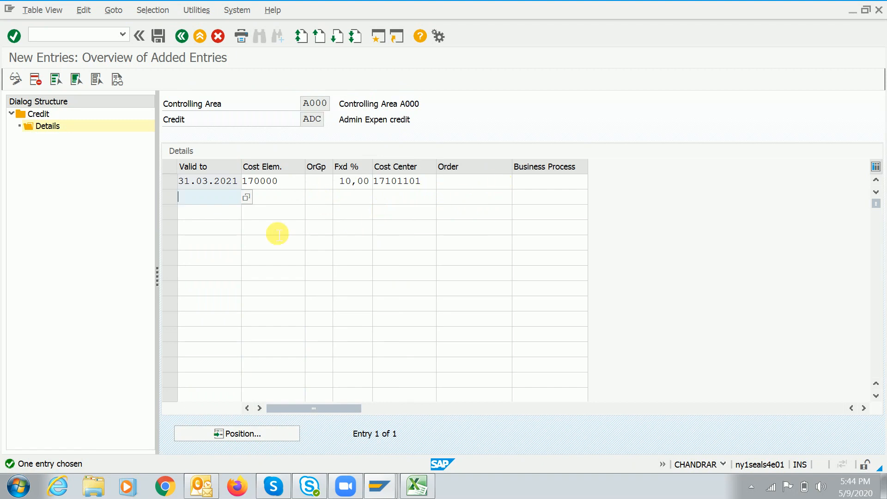
{"action": "key", "text": "ctrl+s"}
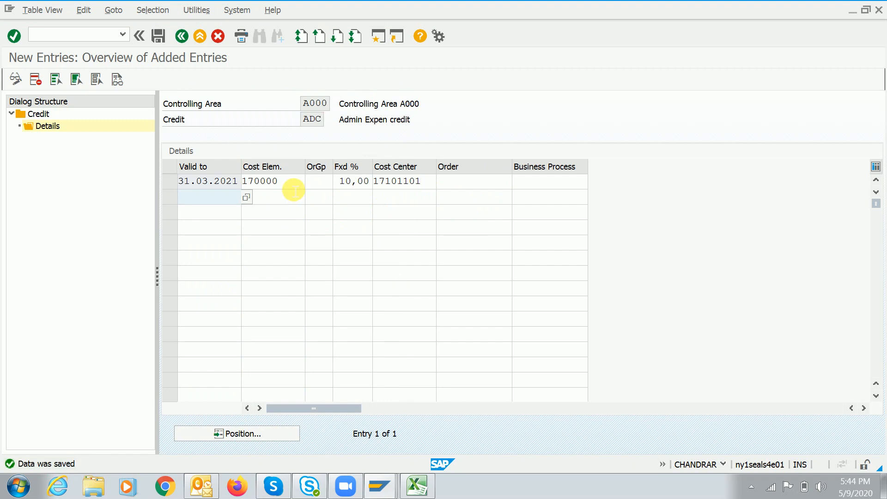
{"action": "left_click", "coordinate": [290, 185]}
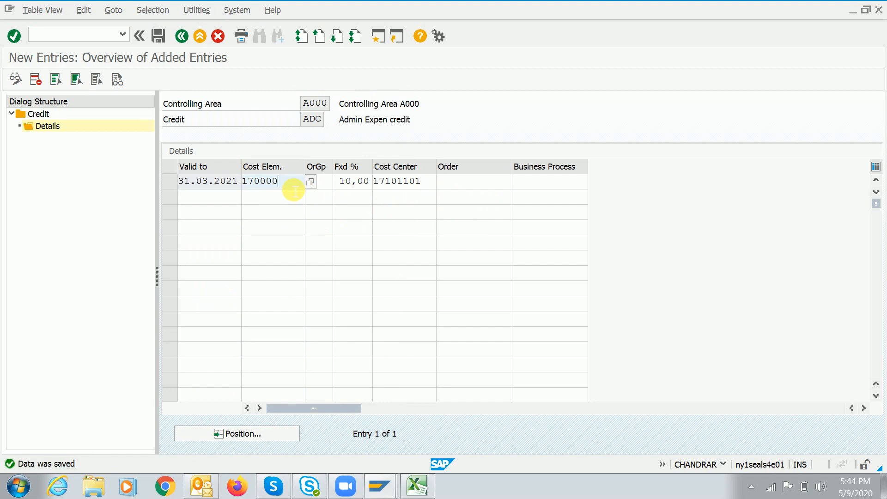
{"action": "left_click", "coordinate": [330, 183]}
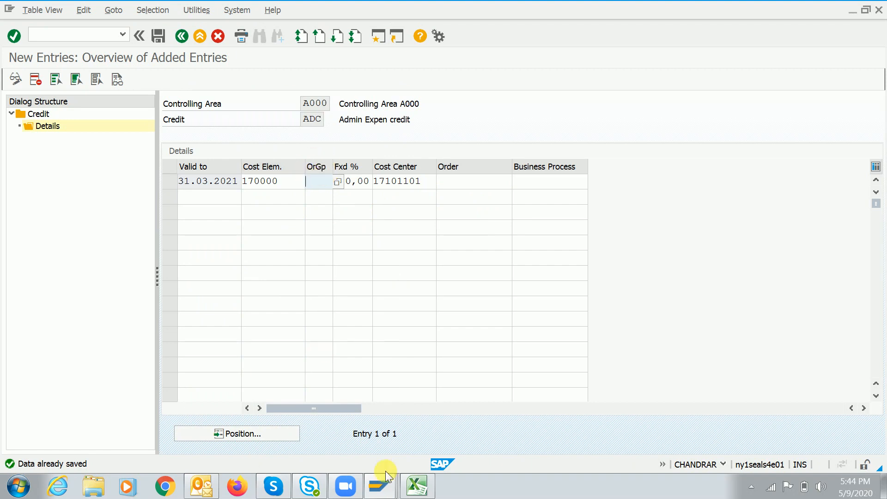
Run /nspro in the G/L account groups session and open the SAP Reference IMG
{"action": "mouse_move", "coordinate": [384, 489]}
{"action": "left_click", "coordinate": [481, 418]}
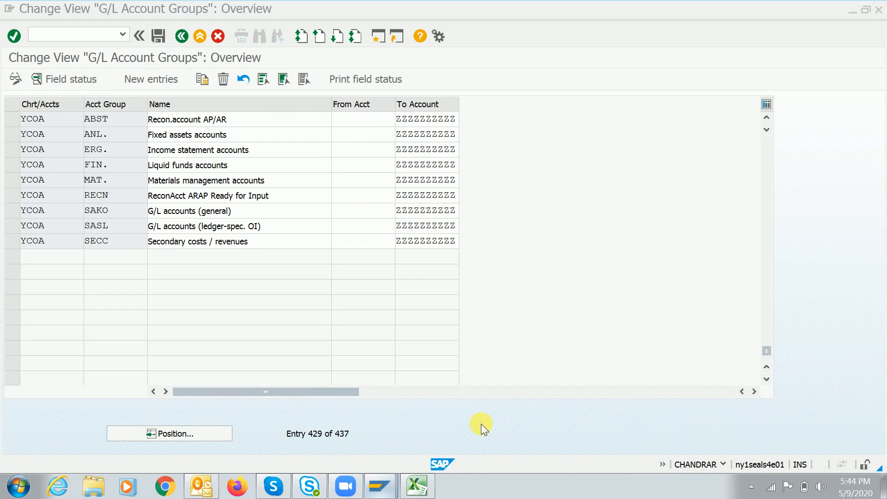
{"action": "key", "text": "ctrl+slash"}
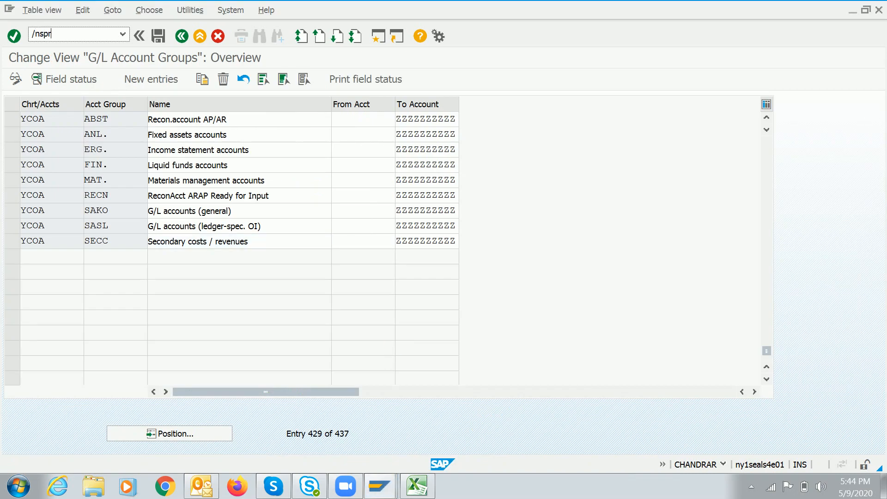
{"action": "key", "text": "Return"}
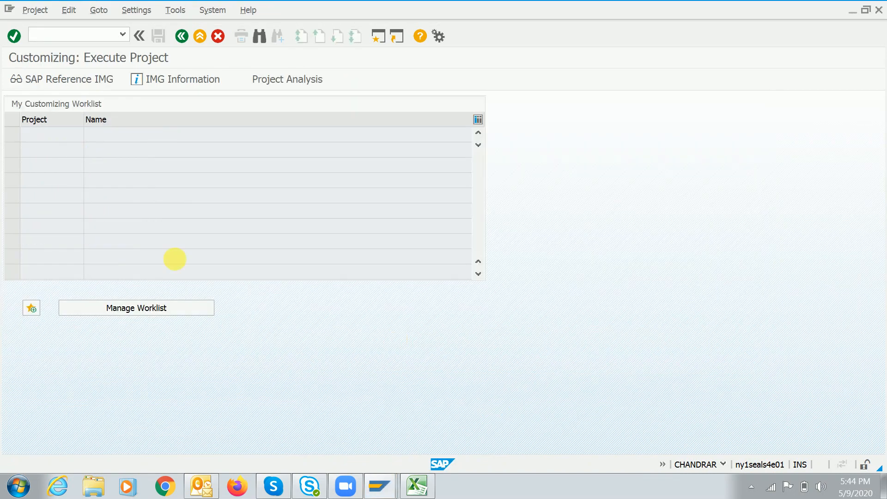
{"action": "left_click", "coordinate": [46, 78]}
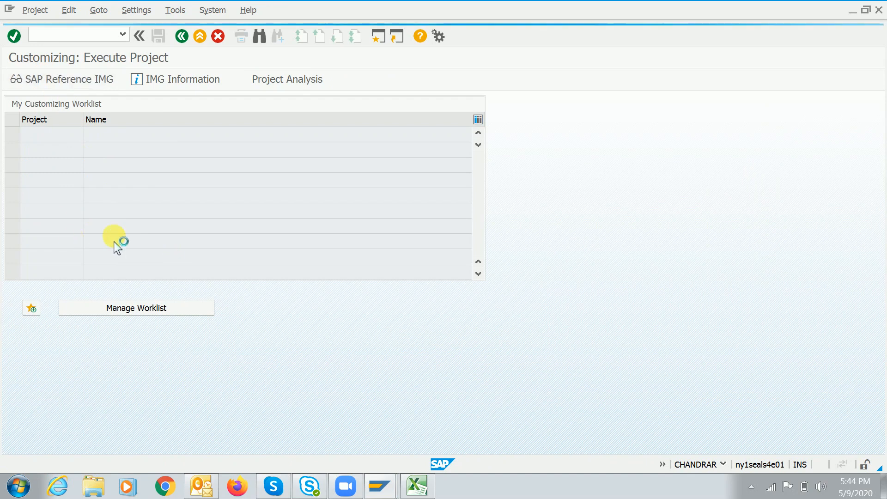
Expand Controlling > Product Cost Controlling down to Costing Sheet: Components and execute Define Calculation Bases
{"action": "key", "text": "Down"}
{"action": "key", "text": "Down"}
{"action": "key", "text": "Down"}
{"action": "key", "text": "Down"}
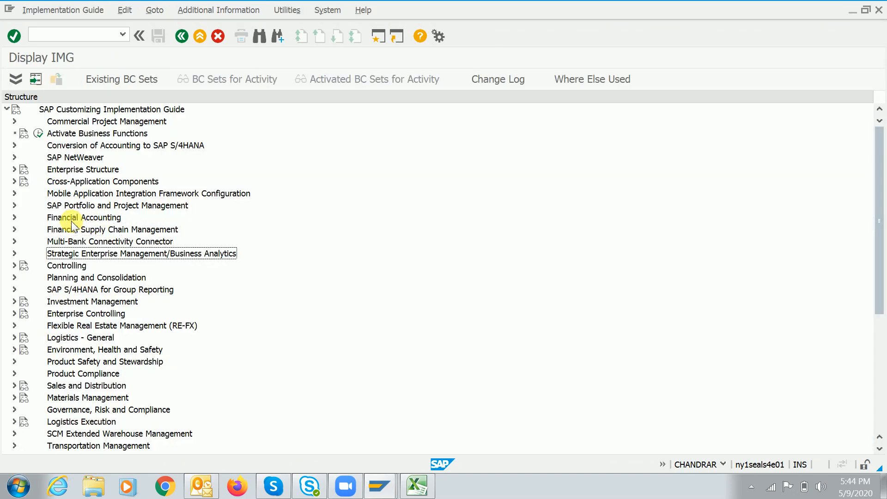
{"action": "key", "text": "Right"}
{"action": "key", "text": "Down"}
{"action": "key", "text": "Down"}
{"action": "key", "text": "Down"}
{"action": "key", "text": "Down"}
{"action": "key", "text": "Down"}
{"action": "key", "text": "Down"}
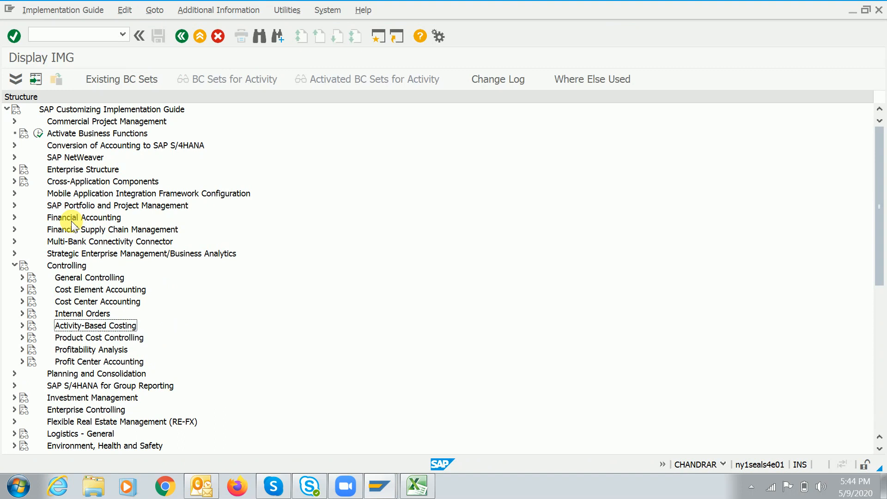
{"action": "key", "text": "Right"}
{"action": "key", "text": "Down"}
{"action": "key", "text": "Right"}
{"action": "key", "text": "Down"}
{"action": "key", "text": "Right"}
{"action": "key", "text": "Down"}
{"action": "key", "text": "Down"}
{"action": "key", "text": "Down"}
{"action": "key", "text": "Right"}
{"action": "key", "text": "Down"}
{"action": "key", "text": "Down"}
{"action": "key", "text": "Down"}
{"action": "key", "text": "Right"}
{"action": "key", "text": "Down"}
{"action": "key", "text": "Right"}
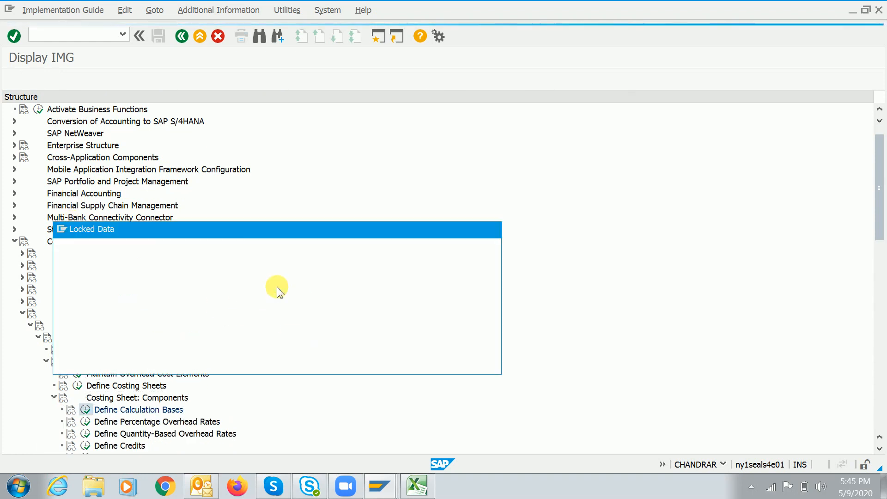
{"action": "left_click", "coordinate": [137, 362]}
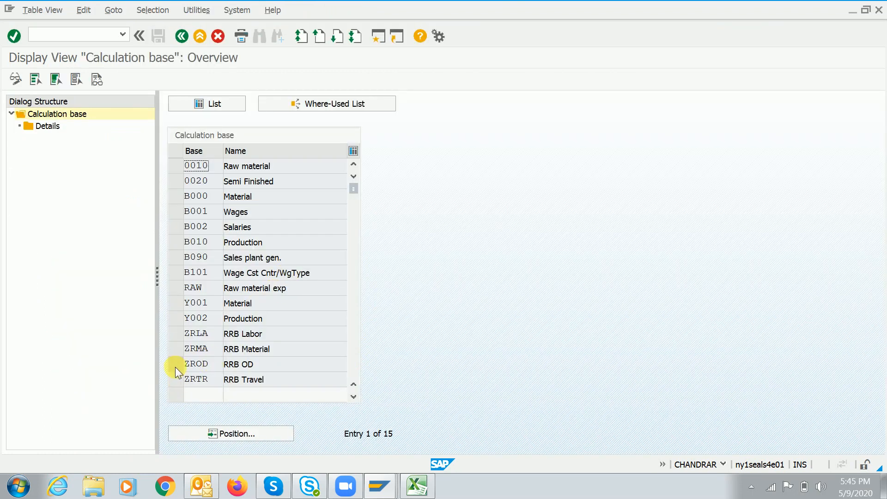
Open calculation base RAW's cost element ranges for controlling area A000
{"action": "left_click", "coordinate": [175, 287]}
{"action": "left_click", "coordinate": [36, 118]}
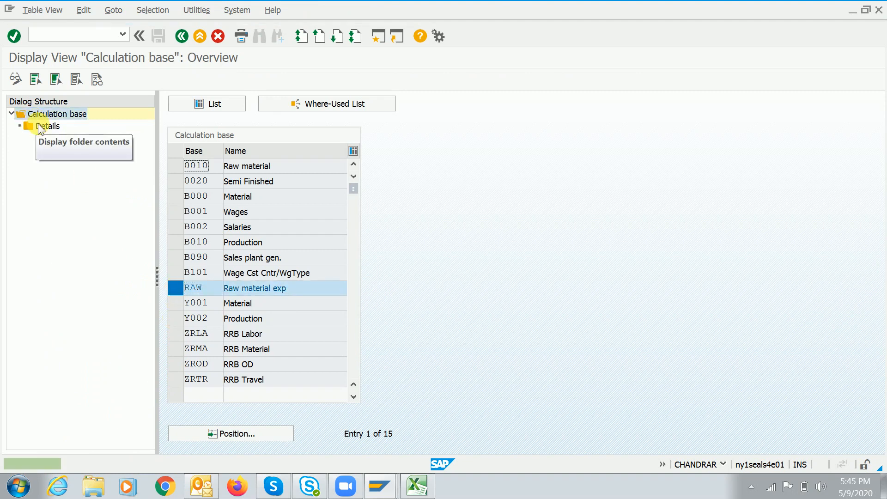
{"action": "double_click", "coordinate": [39, 125]}
{"action": "left_click", "coordinate": [375, 261]}
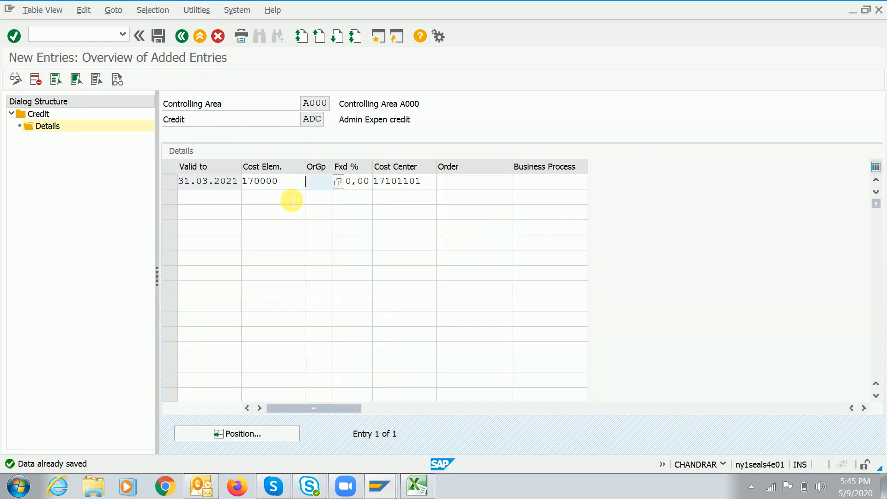
Review the ADC credit entry showing cost element 170000
{"action": "left_click", "coordinate": [314, 181]}
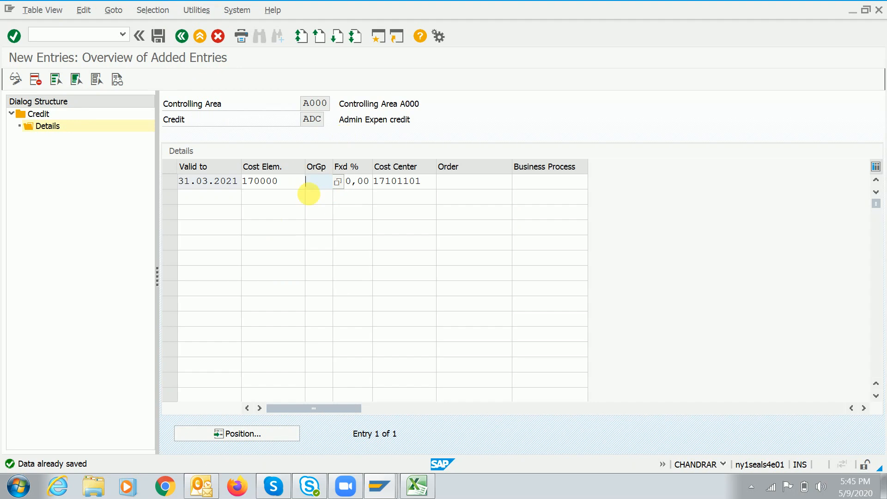
{"action": "left_click", "coordinate": [287, 185]}
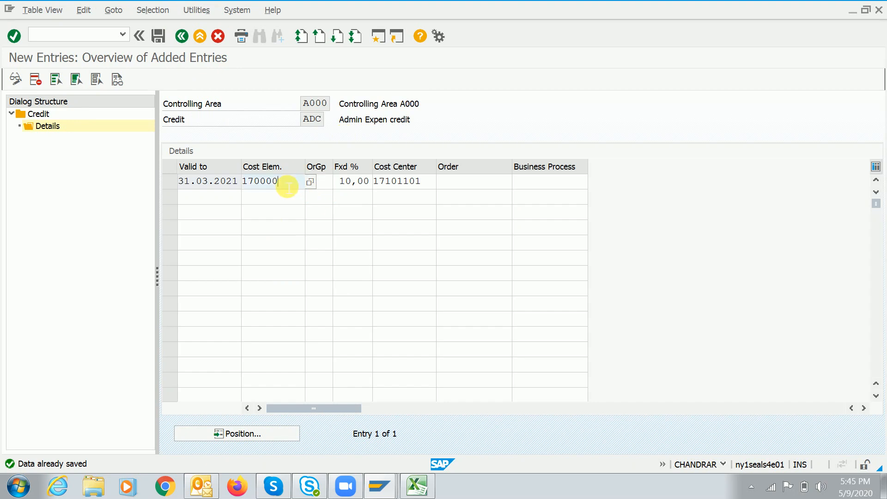
{"action": "left_click", "coordinate": [328, 186]}
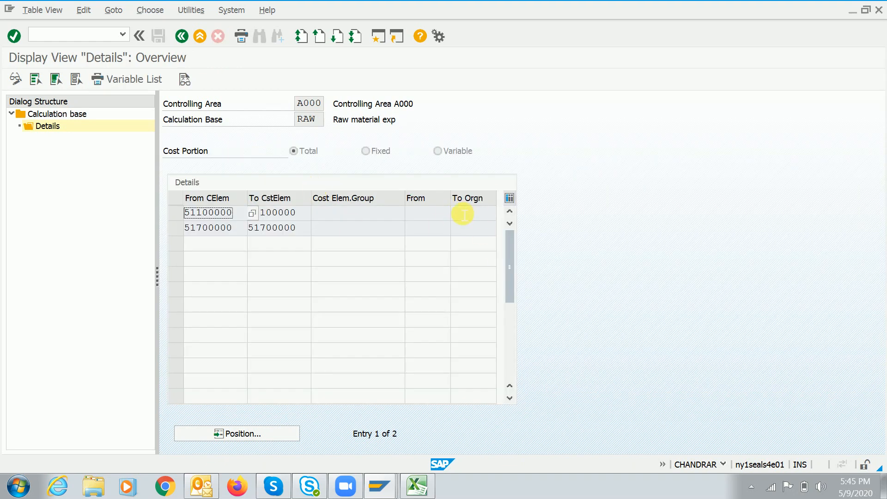
{"action": "key", "text": "alt+Tab"}
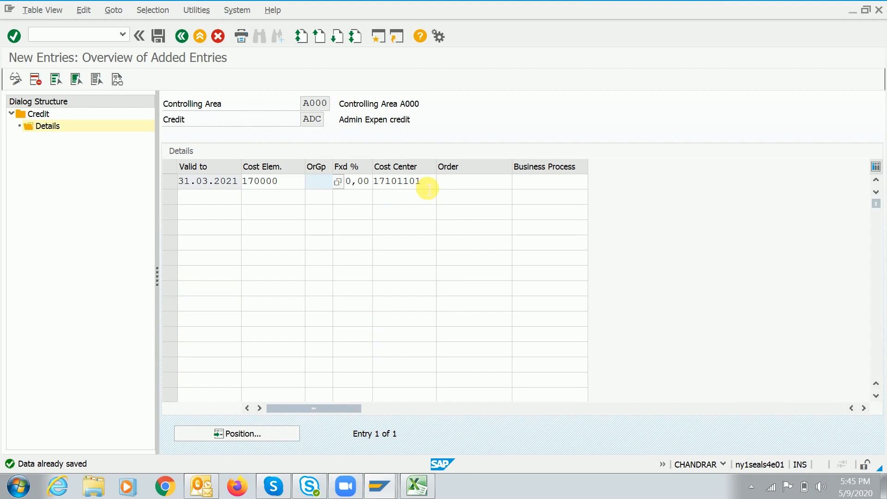
Save the ADC credit row and open the SEC credit's details in controlling area A000
{"action": "left_click", "coordinate": [430, 185]}
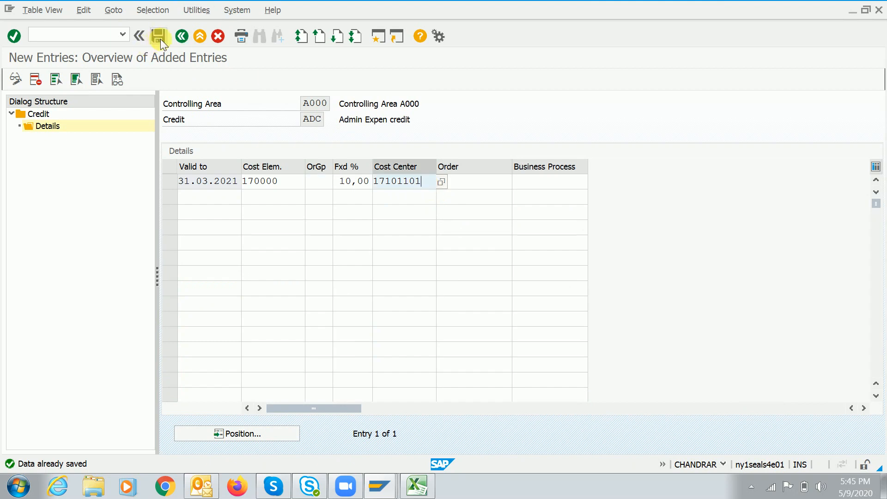
{"action": "left_click", "coordinate": [159, 37]}
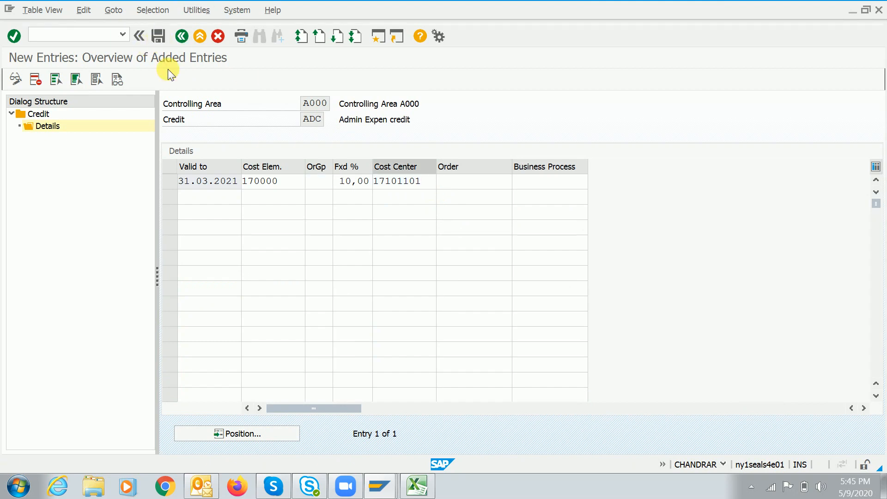
{"action": "left_click", "coordinate": [182, 36]}
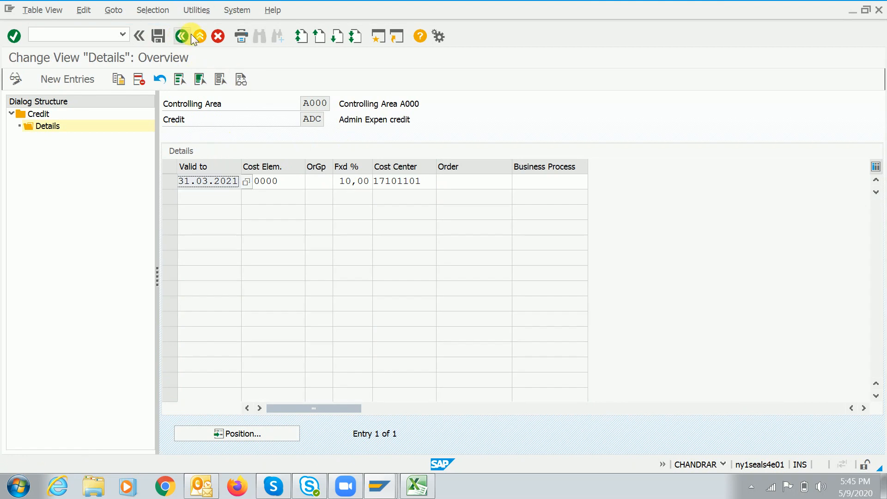
{"action": "left_click", "coordinate": [187, 37]}
{"action": "left_click", "coordinate": [177, 184]}
{"action": "double_click", "coordinate": [48, 127]}
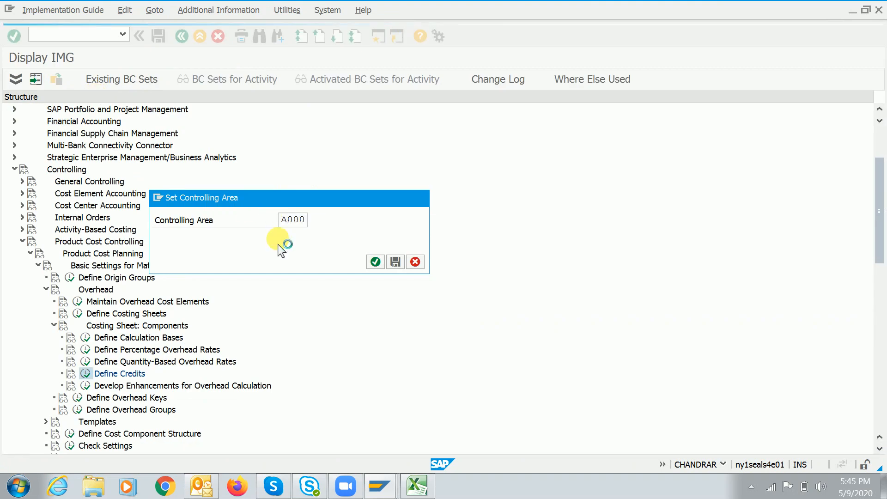
{"action": "left_click", "coordinate": [373, 255]}
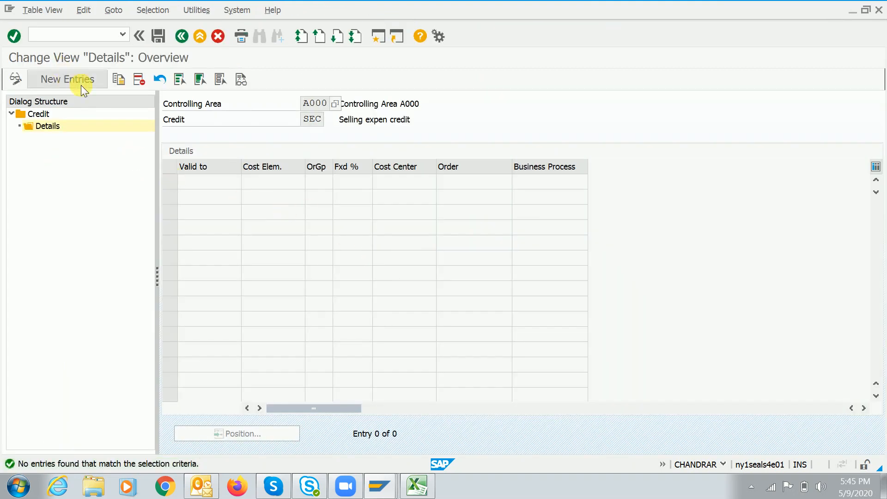
Add an SEC detail: valid to 31.03.2021, cost element 170000, 5% fixed, cost center 17101101
{"action": "left_click", "coordinate": [69, 79]}
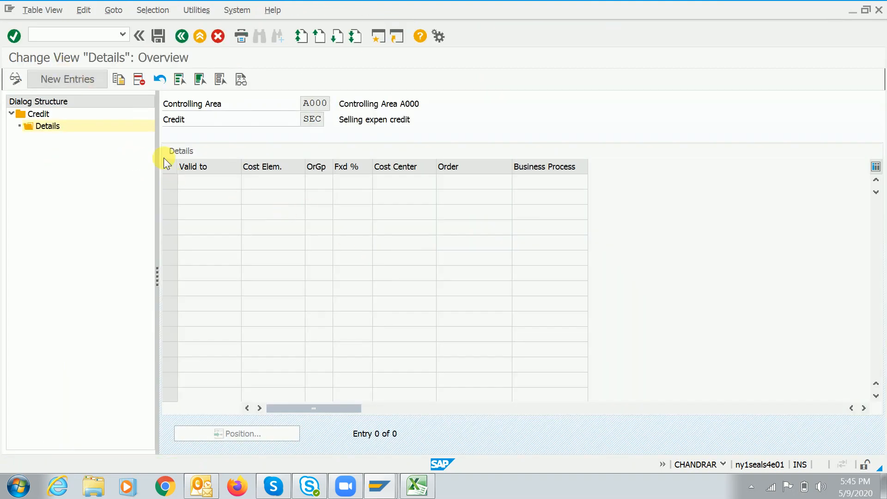
{"action": "key", "text": "Down"}
{"action": "key", "text": "Return"}
{"action": "key", "text": "Tab"}
{"action": "key", "text": "Down"}
{"action": "key", "text": "Return"}
{"action": "key", "text": "Tab"}
{"action": "key", "text": "Tab"}
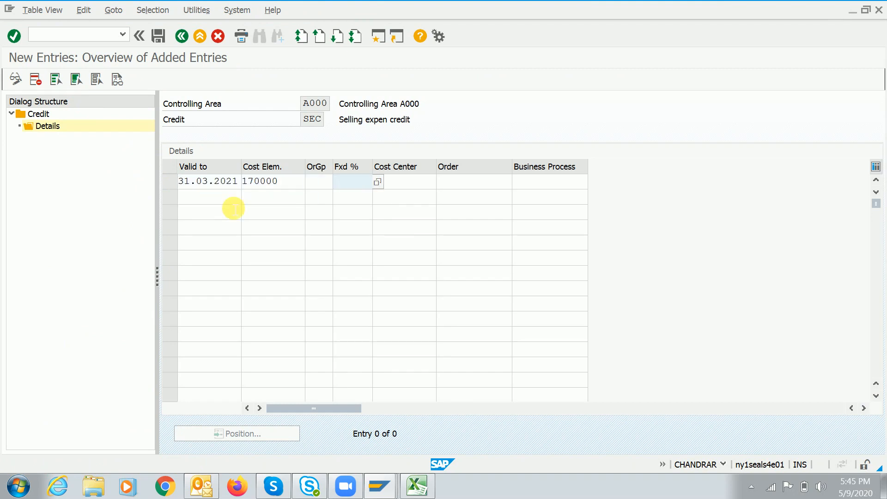
{"action": "type", "text": "5"}
{"action": "key", "text": "Tab"}
{"action": "key", "text": "Down"}
{"action": "key", "text": "Return"}
{"action": "key", "text": "Return"}
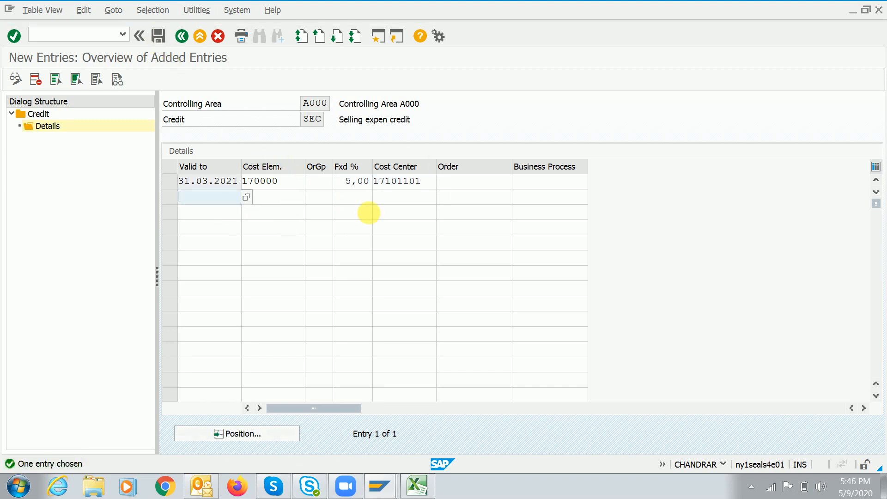
Save the SEC credit detail and return to the credits overview
{"action": "left_click", "coordinate": [159, 36]}
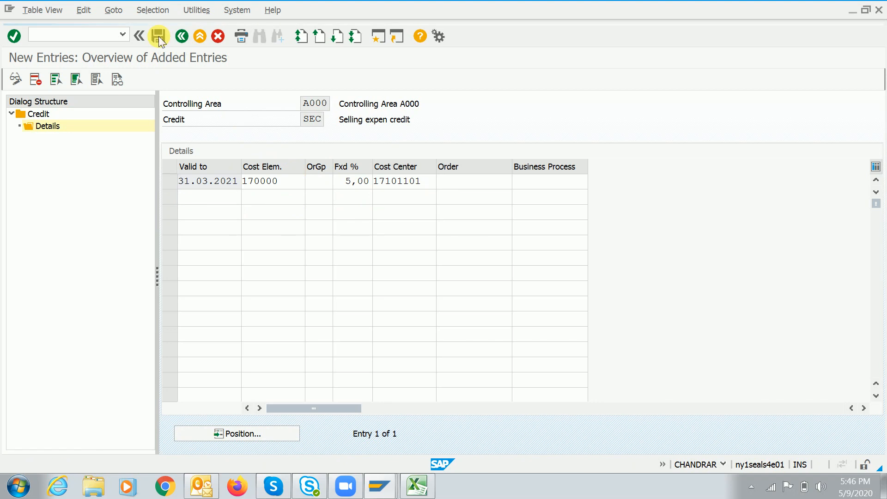
{"action": "left_click", "coordinate": [159, 36]}
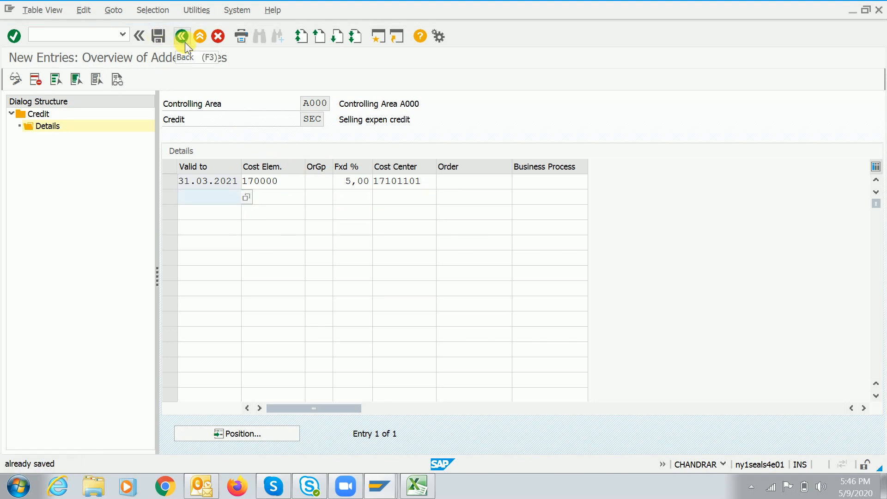
{"action": "left_click", "coordinate": [185, 43]}
{"action": "left_click", "coordinate": [185, 42]}
{"action": "left_click", "coordinate": [185, 42]}
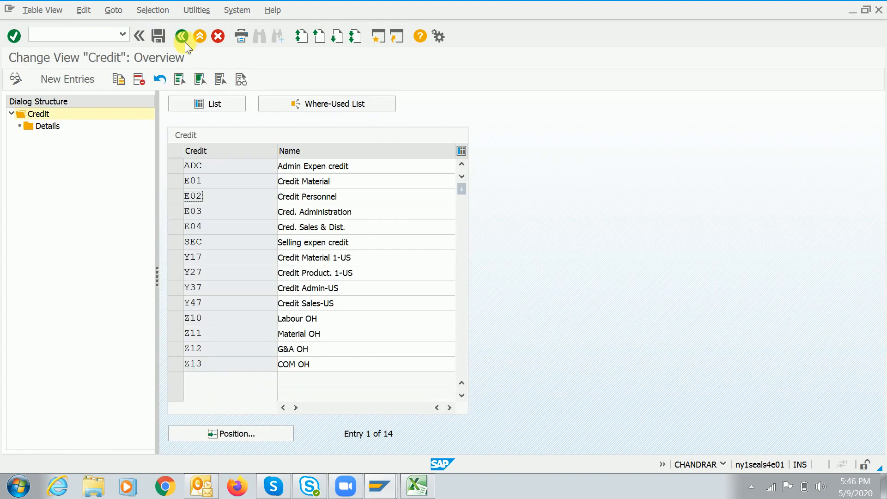
Return to the IMG tree, collapse Costing Sheet: Components and run Define Costing Sheets
{"action": "left_click", "coordinate": [182, 36]}
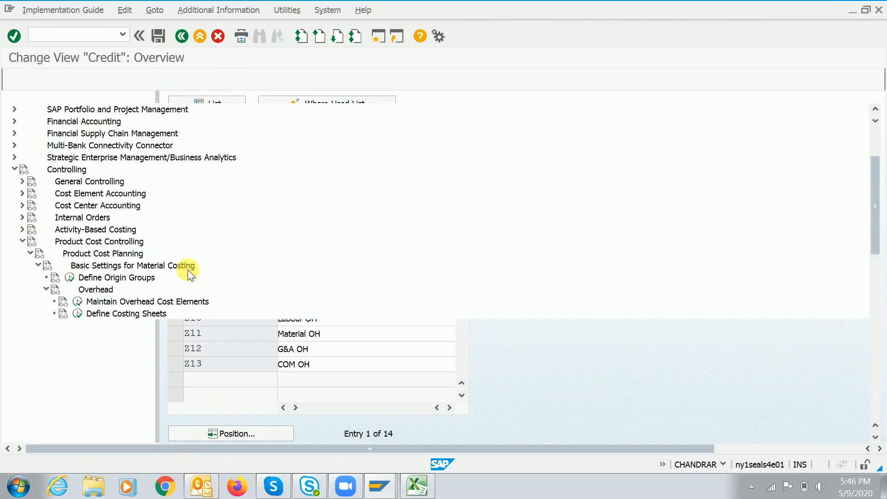
{"action": "left_click", "coordinate": [119, 314]}
{"action": "left_click", "coordinate": [141, 338]}
{"action": "left_click", "coordinate": [158, 350]}
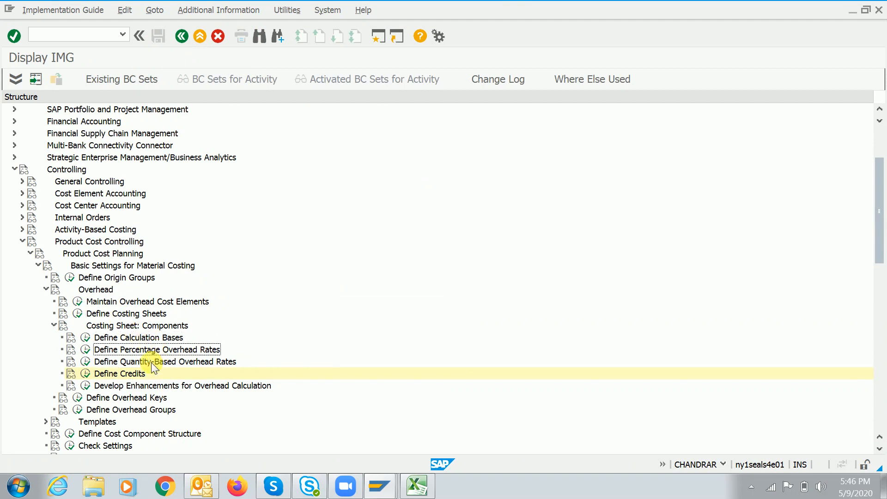
{"action": "left_click", "coordinate": [134, 375]}
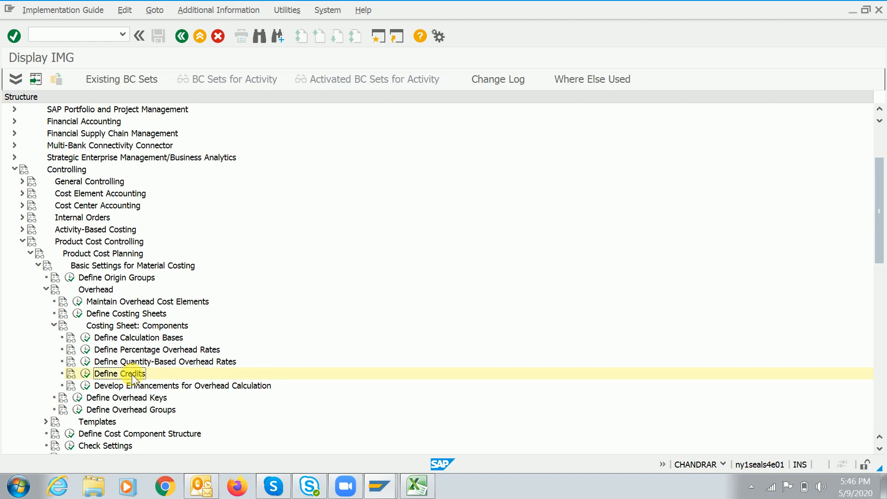
{"action": "left_click", "coordinate": [102, 327]}
{"action": "double_click", "coordinate": [102, 327]}
{"action": "key", "text": "Up"}
{"action": "key", "text": "Left"}
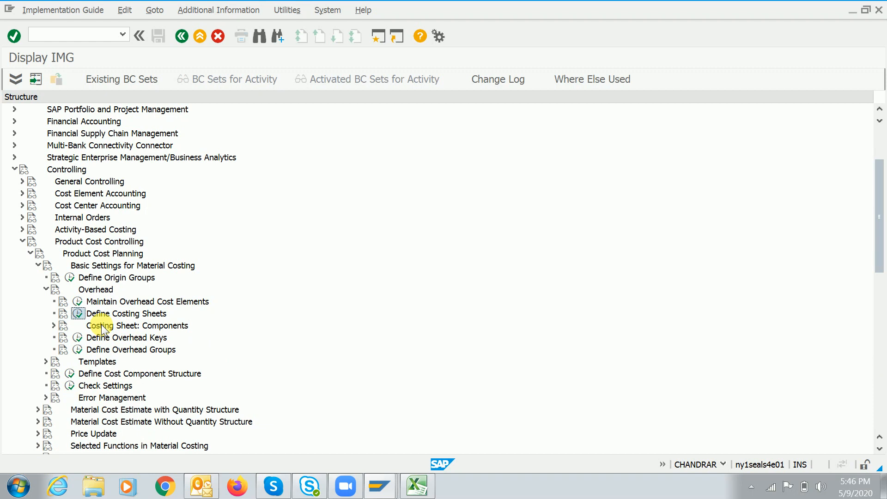
{"action": "key", "text": "Return"}
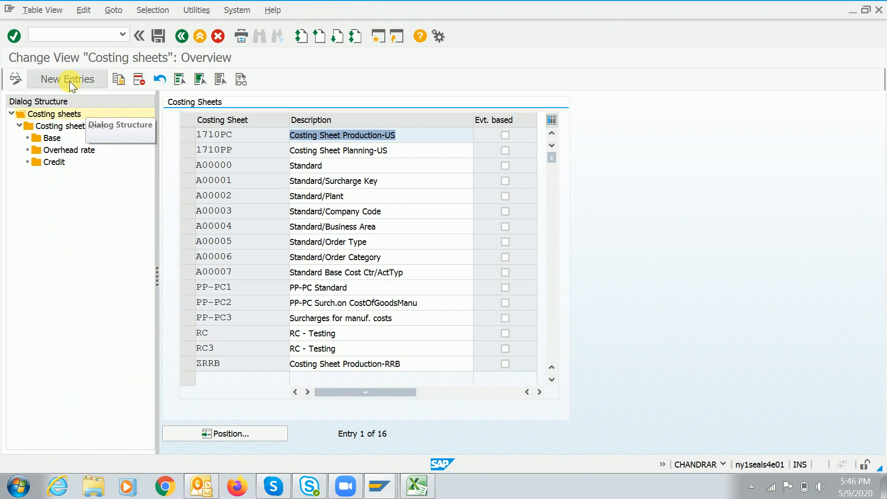
Create a new costing sheet TRAIN described as 'RC Costing sheet'
{"action": "left_click", "coordinate": [70, 81]}
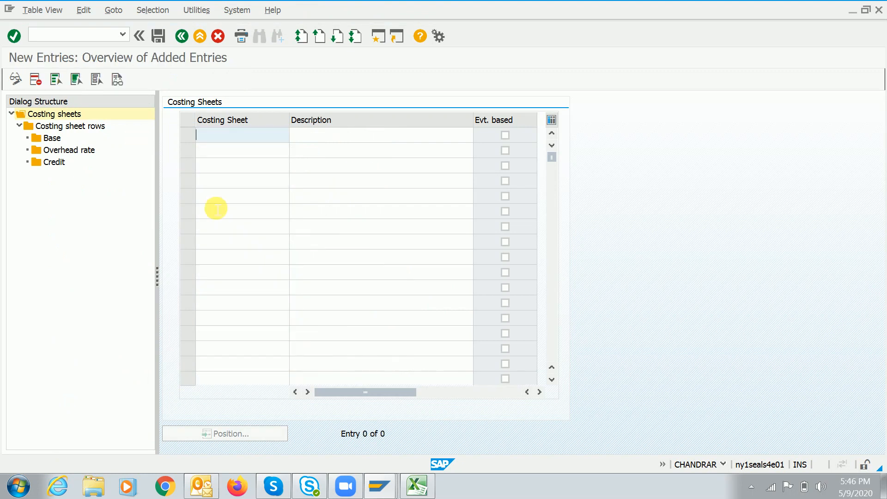
{"action": "type", "text": "Train"}
{"action": "key", "text": "Tab"}
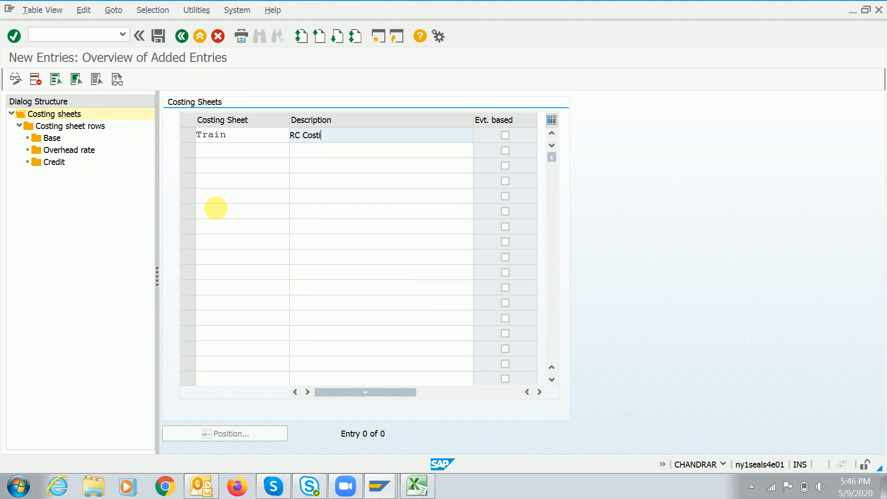
{"action": "key", "text": "Return"}
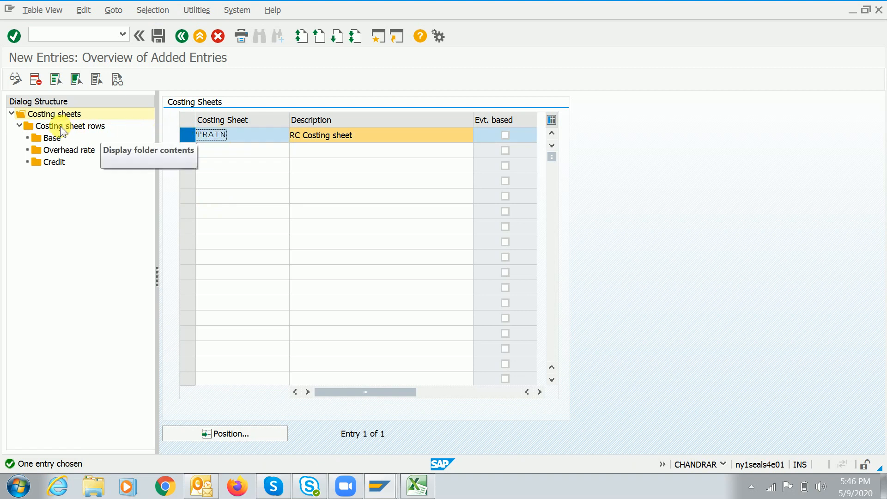
Open TRAIN's costing sheet rows and add row 10
{"action": "left_click", "coordinate": [83, 128]}
{"action": "double_click", "coordinate": [83, 124]}
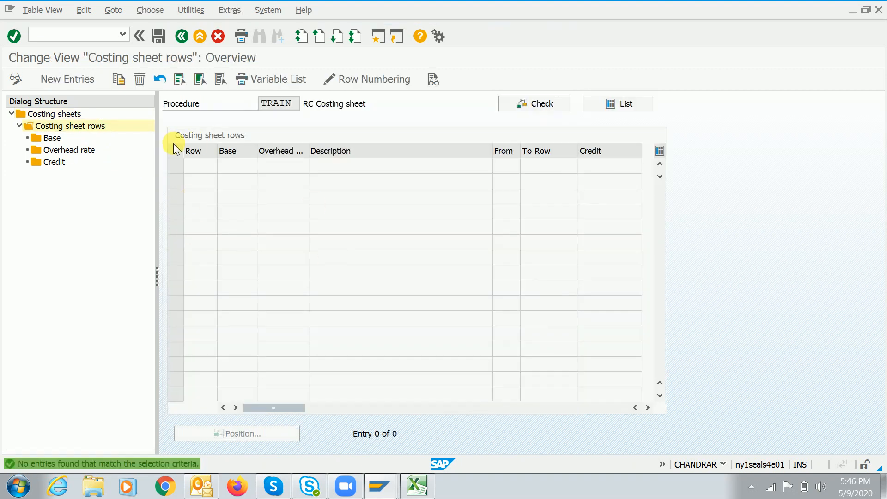
{"action": "left_click", "coordinate": [61, 79]}
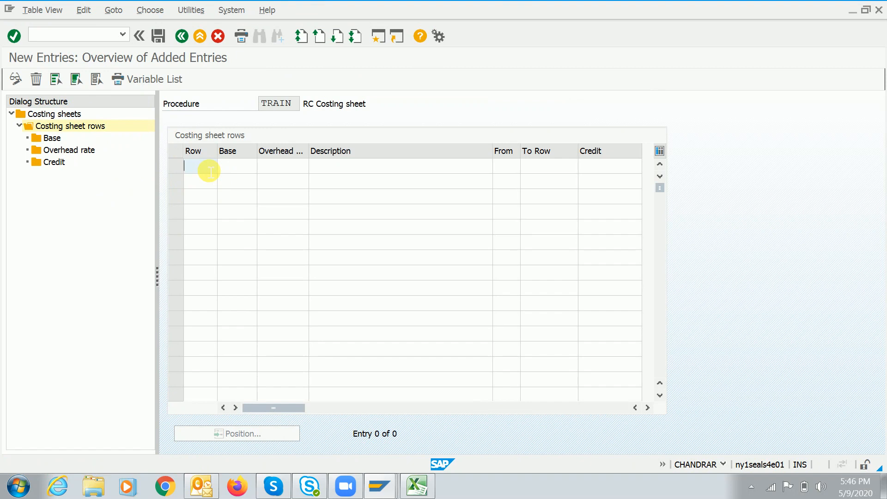
{"action": "type", "text": "10"}
{"action": "key", "text": "Tab"}
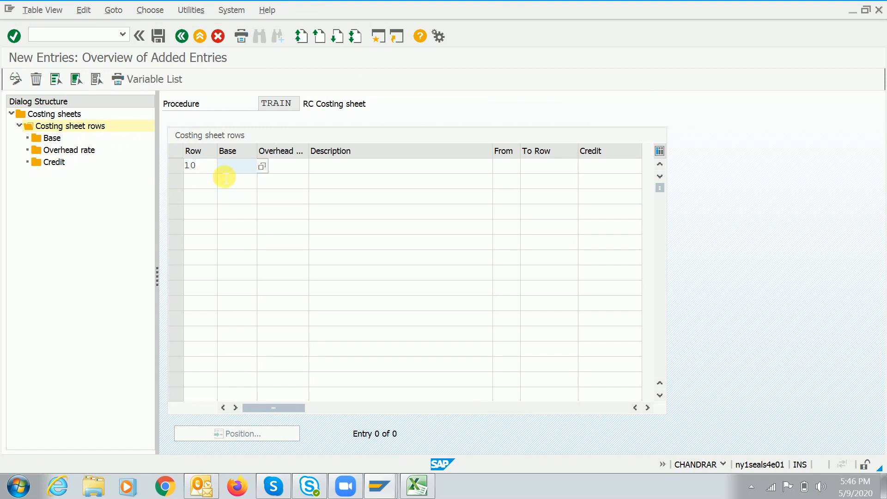
Give row 10 the RAW base (Raw material exp) and add row 20
{"action": "key", "text": "F4"}
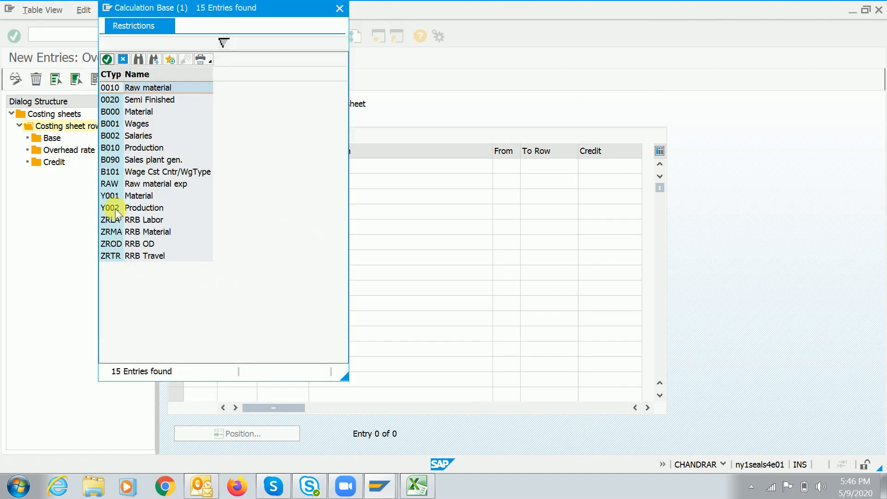
{"action": "double_click", "coordinate": [111, 187]}
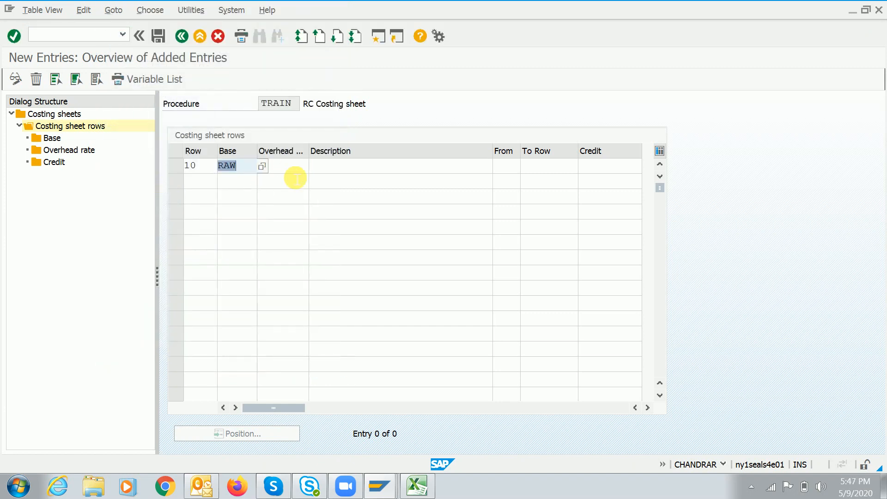
{"action": "key", "text": "Return"}
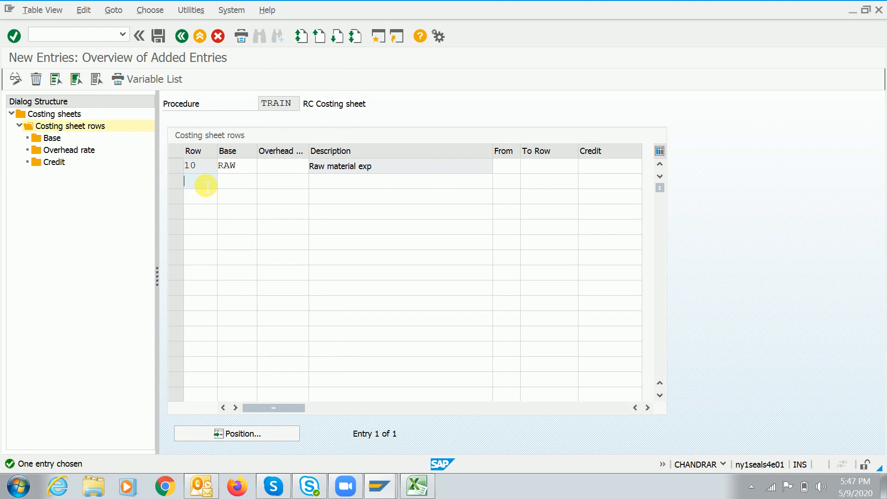
{"action": "key", "text": "BackSpace"}
{"action": "type", "text": "20"}
{"action": "key", "text": "Tab"}
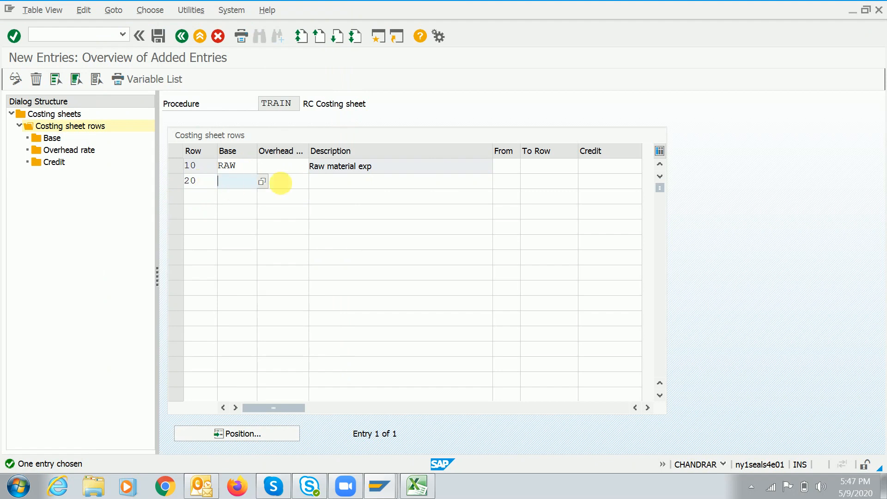
Assign overhead rate ADMI (Admin expen) to row 20 from the F4 list
{"action": "left_click", "coordinate": [290, 184]}
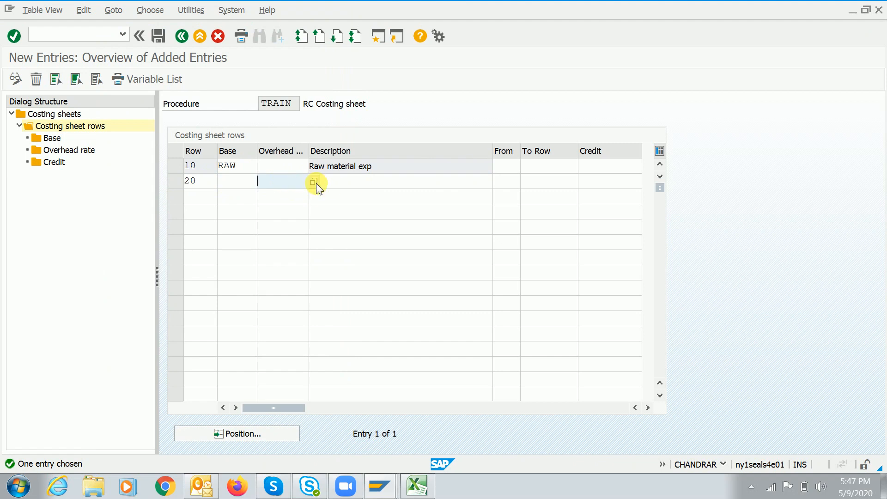
{"action": "left_click", "coordinate": [312, 183]}
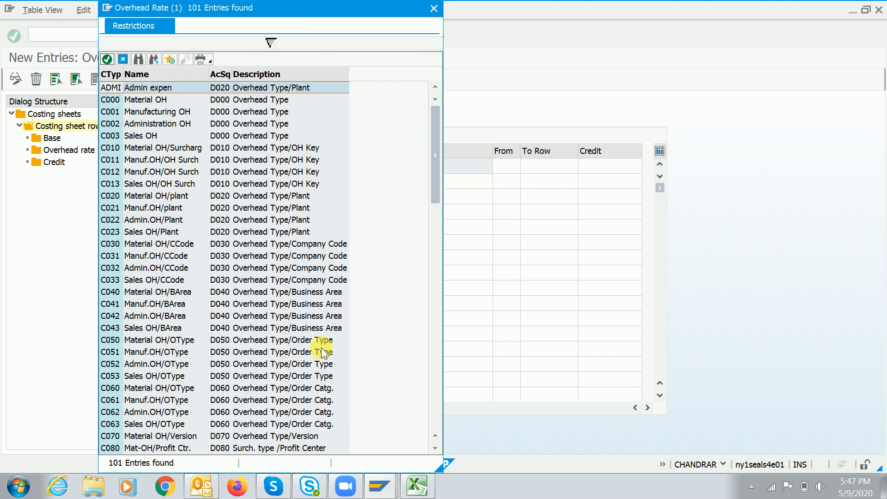
{"action": "left_click", "coordinate": [437, 400]}
{"action": "left_click_drag", "start_coordinate": [436, 400], "coordinate": [436, 435]}
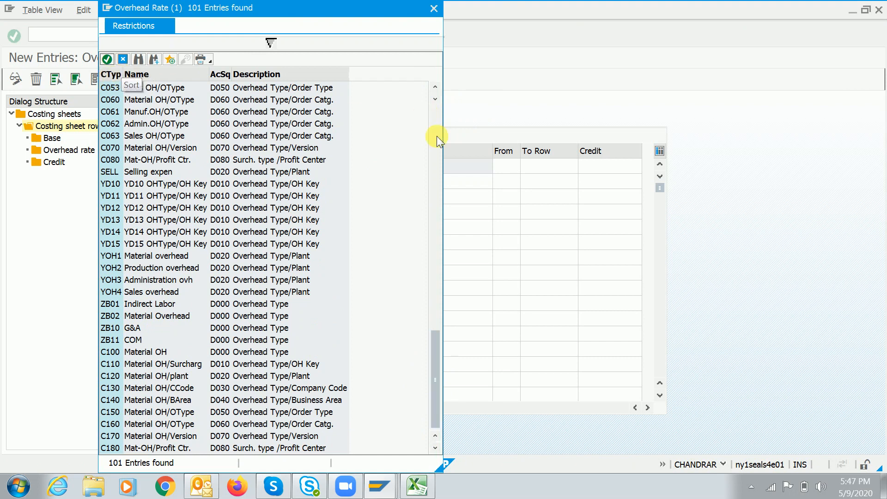
{"action": "left_click", "coordinate": [134, 171]}
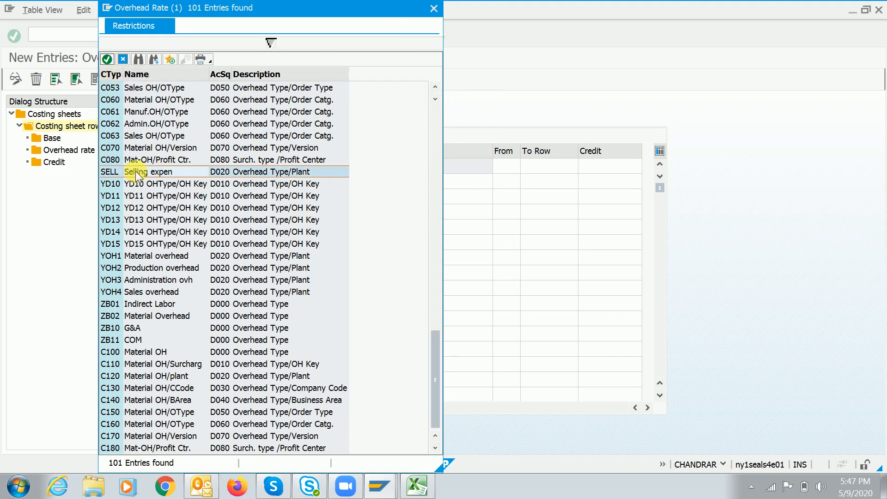
{"action": "scroll", "coordinate": [434, 129], "scroll_direction": "up", "scroll_amount": 5}
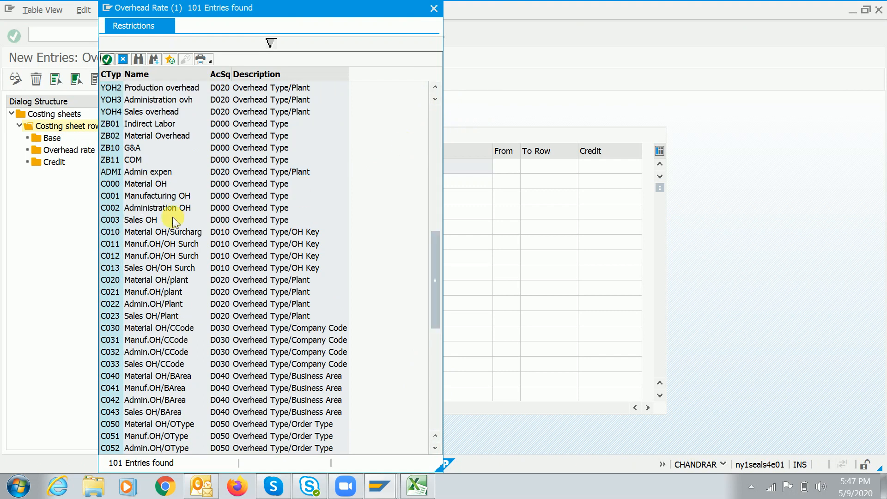
{"action": "double_click", "coordinate": [109, 170]}
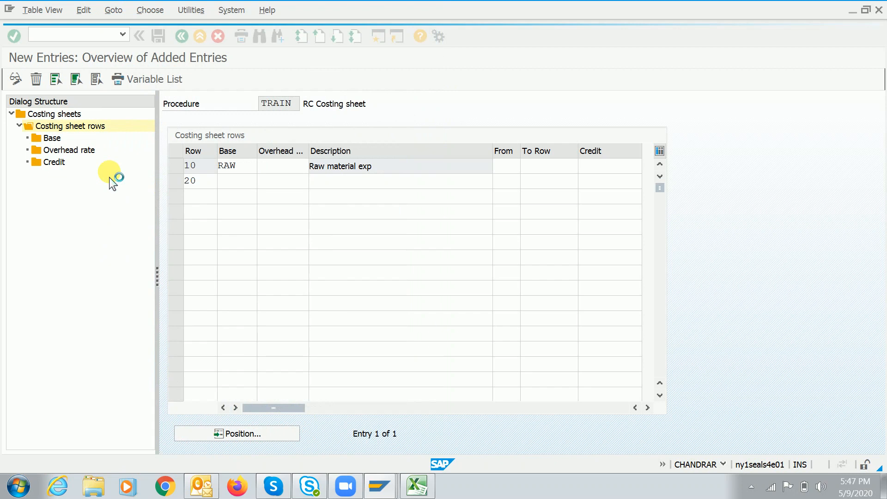
{"action": "key", "text": "Return"}
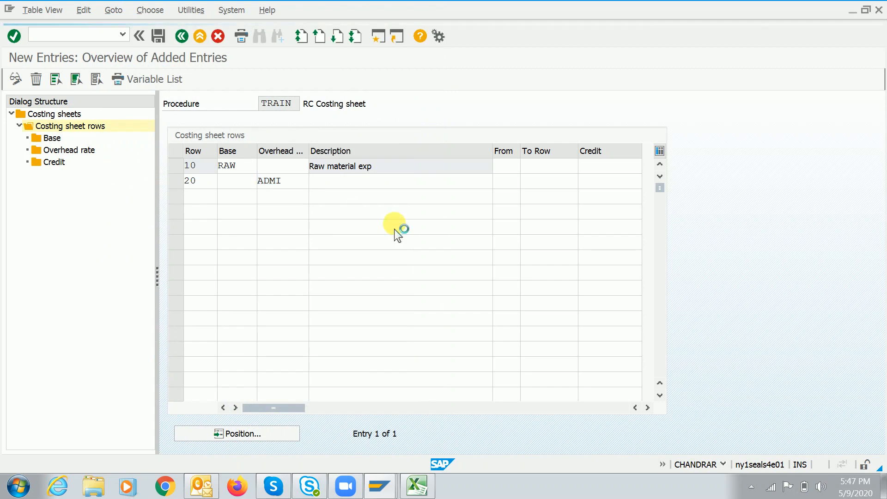
{"action": "left_click", "coordinate": [512, 187]}
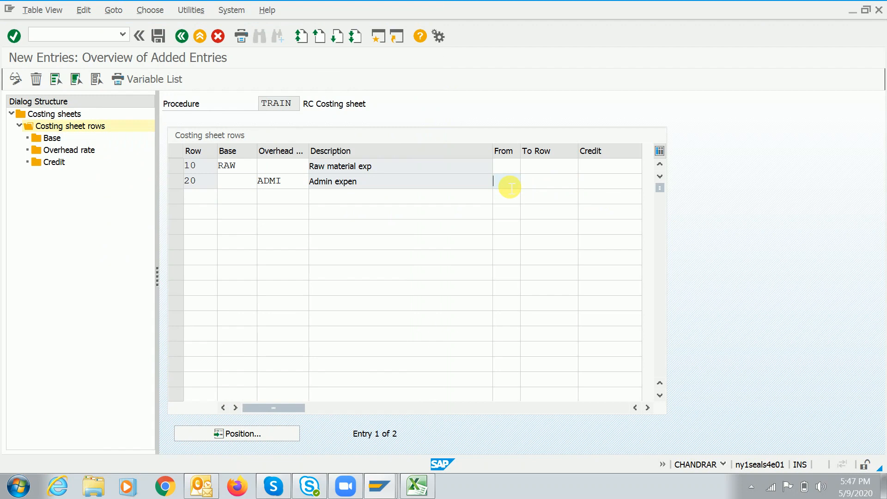
Resize the Overhead columns so row 20's From, To Row and Credit cells are visible
{"action": "left_click", "coordinate": [301, 187]}
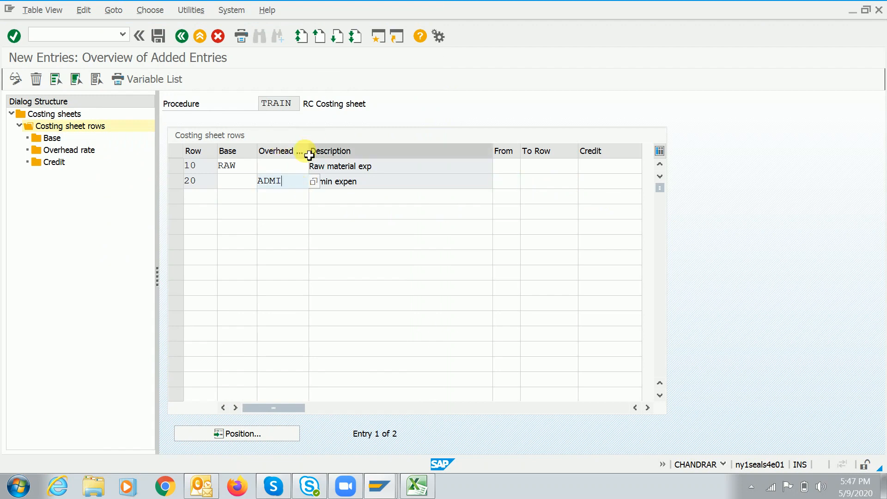
{"action": "left_click_drag", "start_coordinate": [308, 150], "coordinate": [394, 151]}
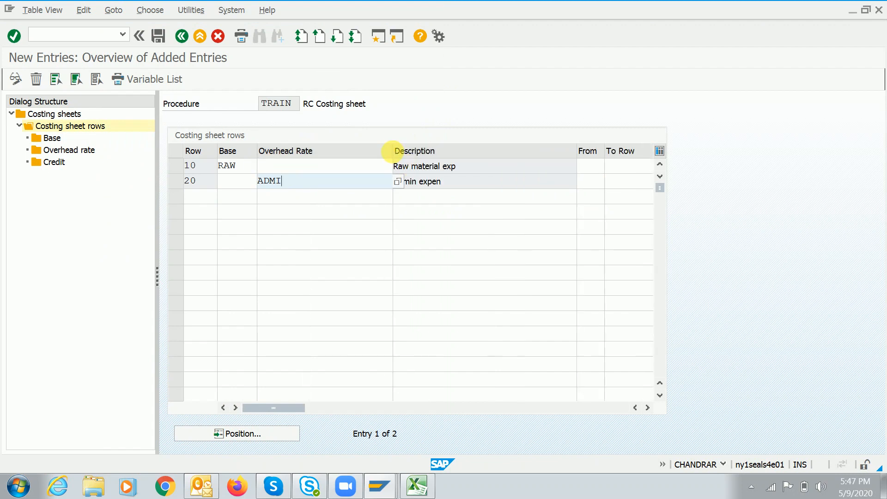
{"action": "left_click_drag", "start_coordinate": [397, 157], "coordinate": [328, 153]}
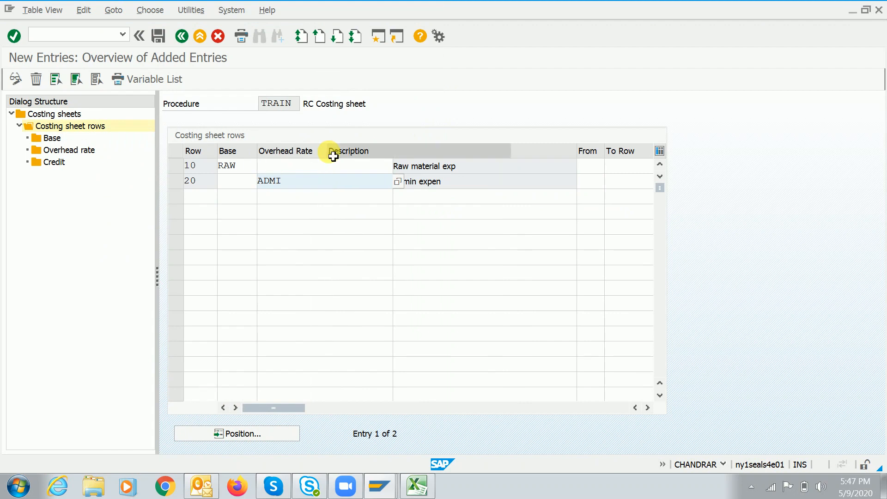
{"action": "left_click", "coordinate": [244, 171]}
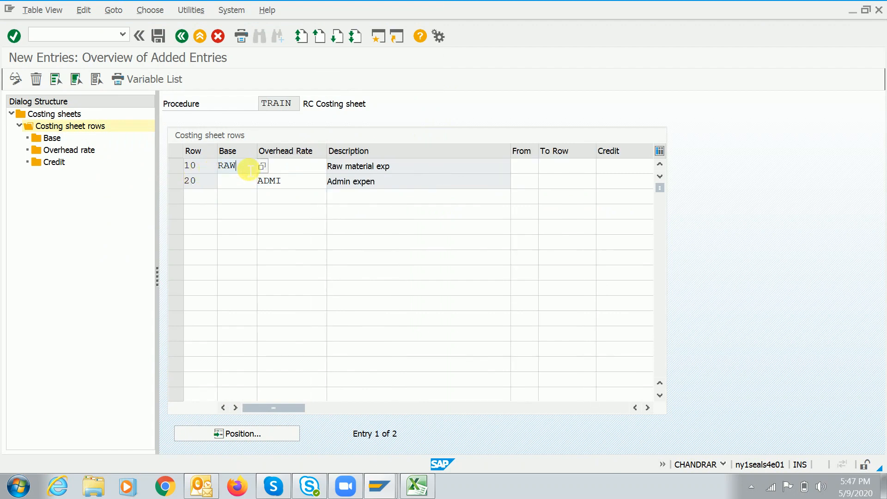
{"action": "left_click", "coordinate": [197, 182]}
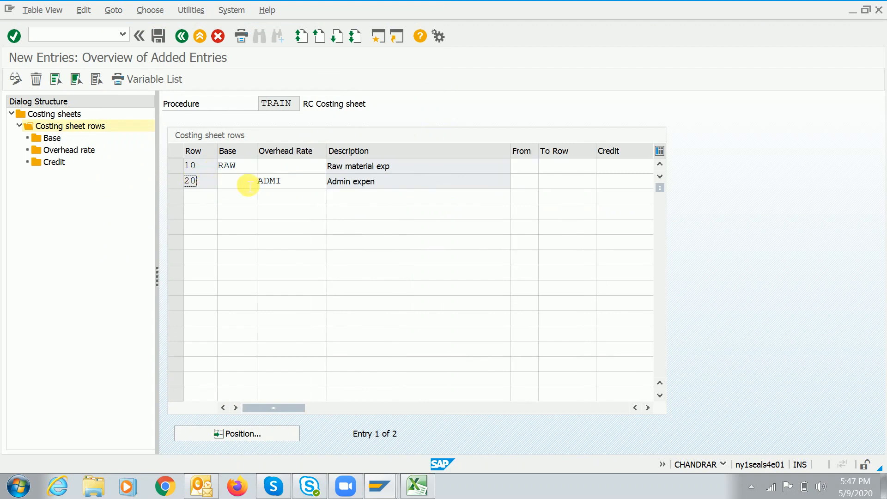
{"action": "left_click", "coordinate": [298, 187]}
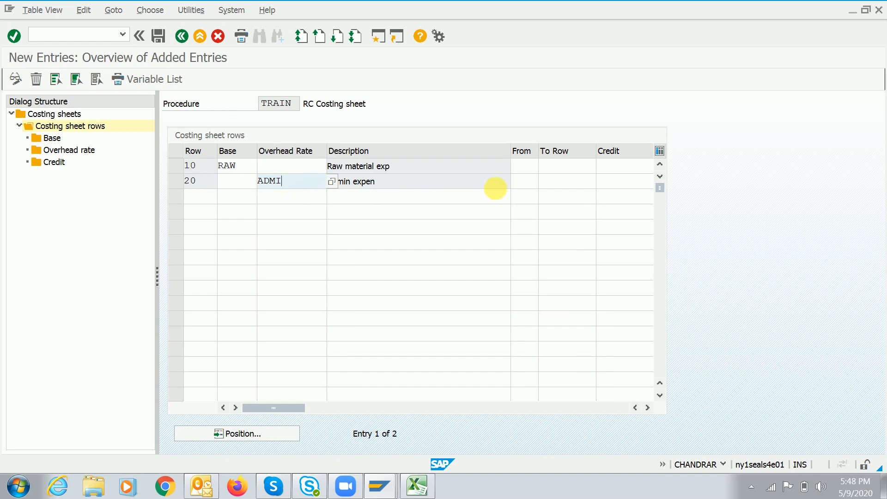
{"action": "left_click", "coordinate": [525, 186]}
{"action": "left_click", "coordinate": [556, 187]}
{"action": "left_click", "coordinate": [526, 185]}
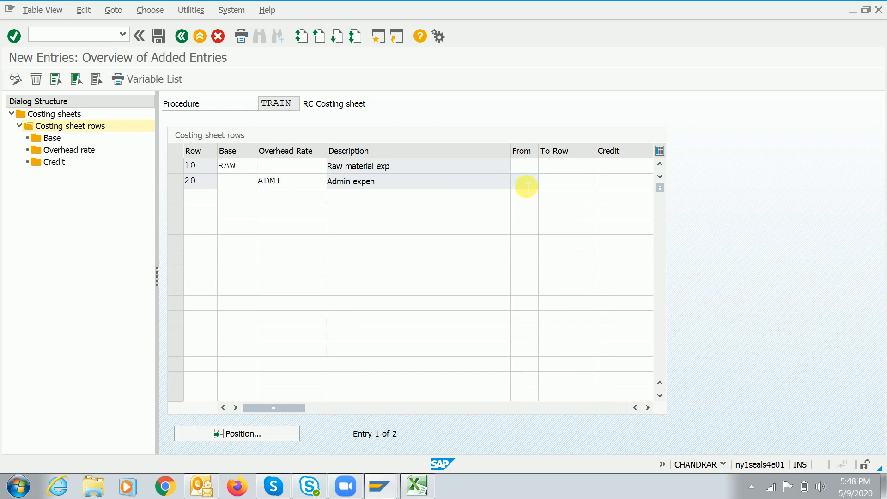
{"action": "left_click", "coordinate": [302, 185]}
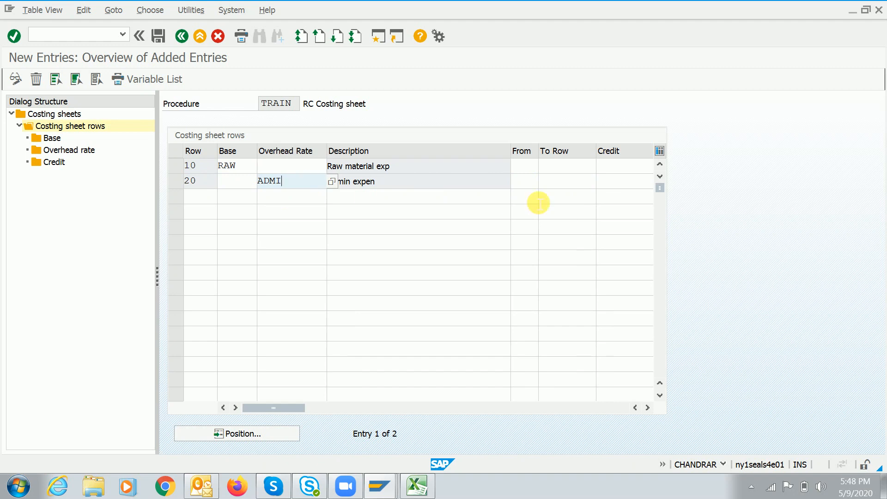
{"action": "left_click", "coordinate": [529, 186]}
{"action": "left_click", "coordinate": [564, 187]}
{"action": "left_click", "coordinate": [531, 184]}
{"action": "left_click", "coordinate": [217, 168]}
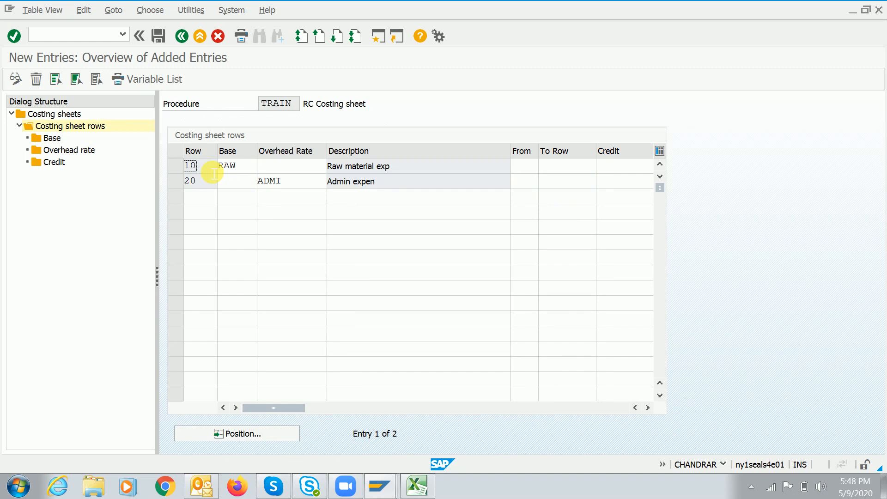
{"action": "double_click", "coordinate": [225, 167]}
{"action": "double_click", "coordinate": [190, 166]}
Set row 20 to run from row 10 to 10 and credit it to ADC
{"action": "left_click", "coordinate": [527, 185]}
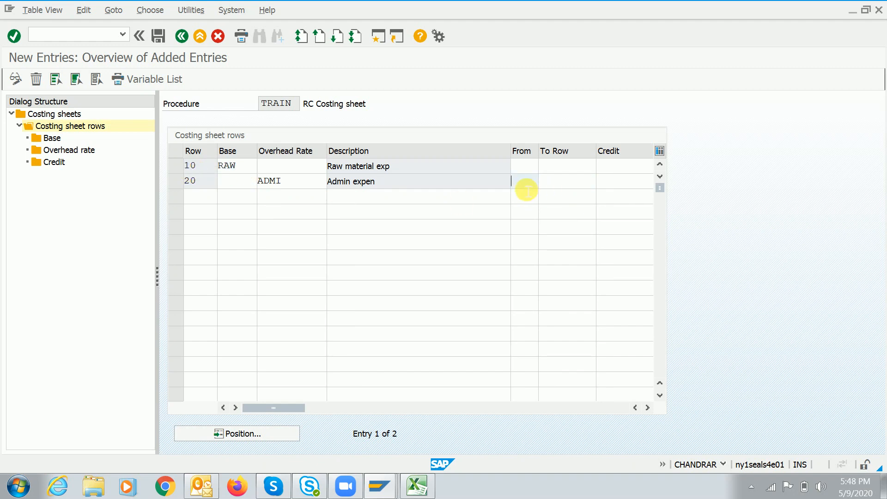
{"action": "key", "text": "Tab"}
{"action": "type", "text": "1"}
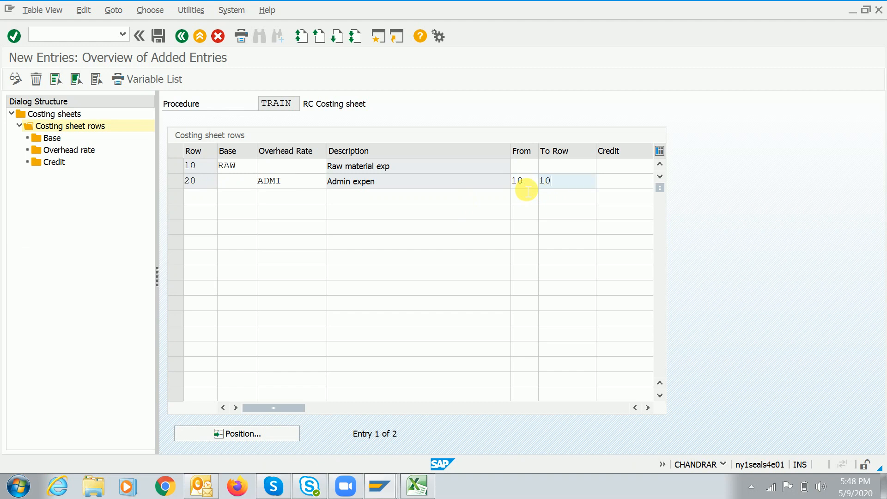
{"action": "key", "text": "Tab"}
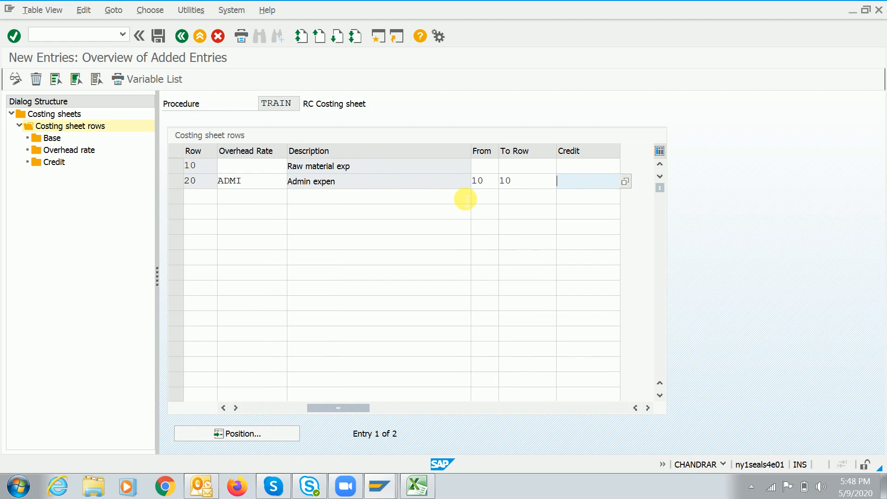
{"action": "left_click", "coordinate": [502, 181]}
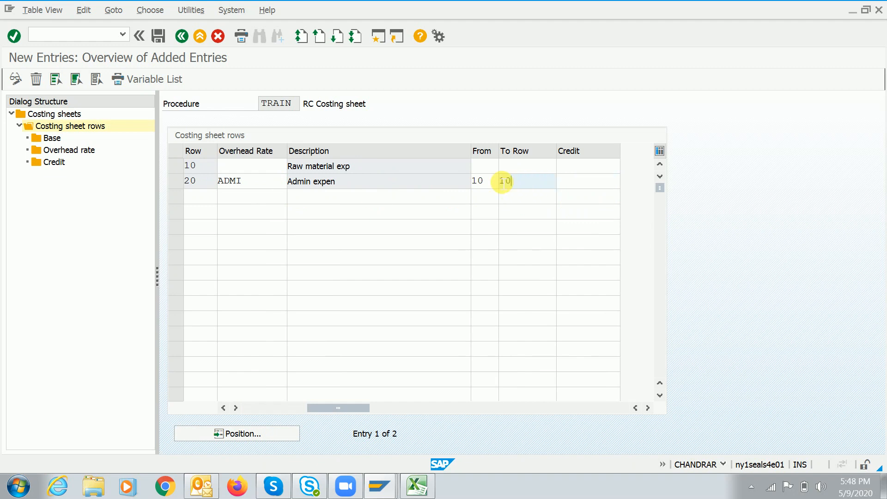
{"action": "left_click", "coordinate": [267, 184]}
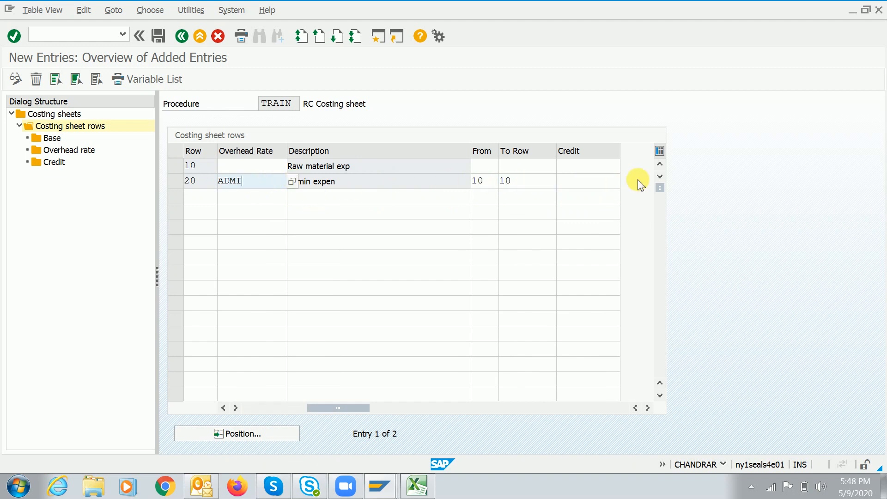
{"action": "left_click", "coordinate": [617, 182]}
{"action": "left_click", "coordinate": [624, 181]}
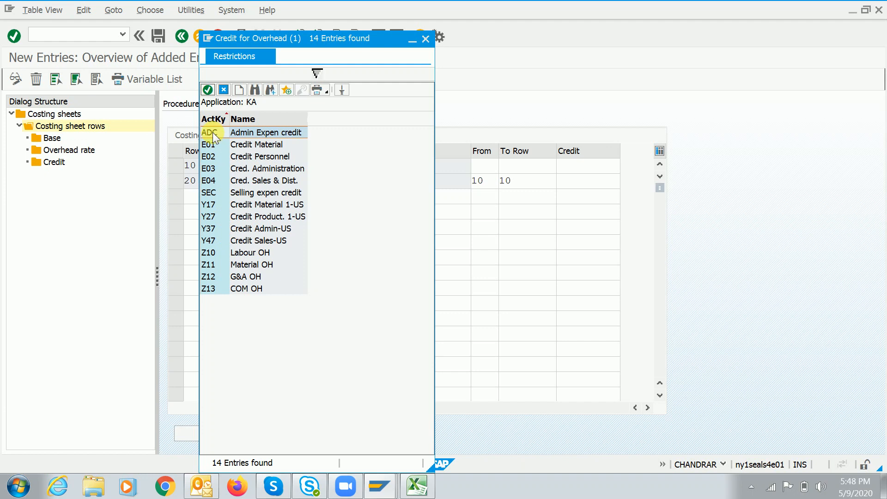
{"action": "double_click", "coordinate": [213, 134]}
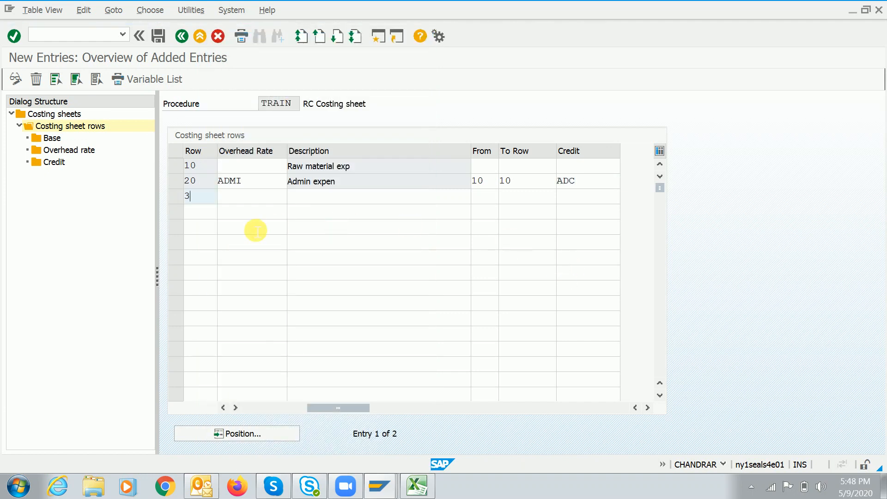
Add row 30 with overhead rate SELL
{"action": "key", "text": "Tab"}
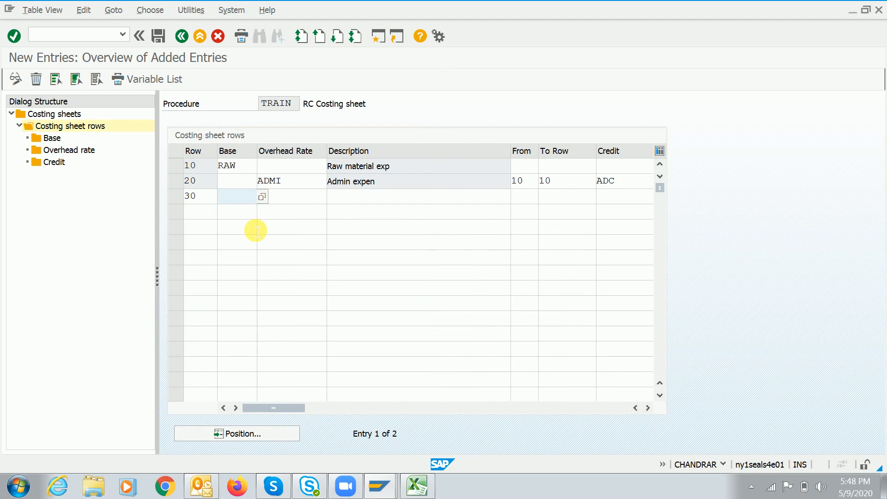
{"action": "left_click", "coordinate": [277, 197]}
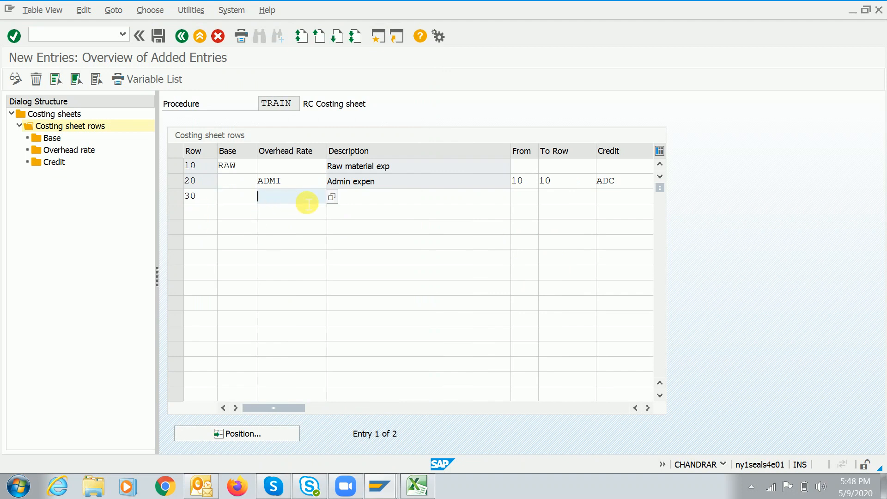
{"action": "left_click", "coordinate": [332, 197]}
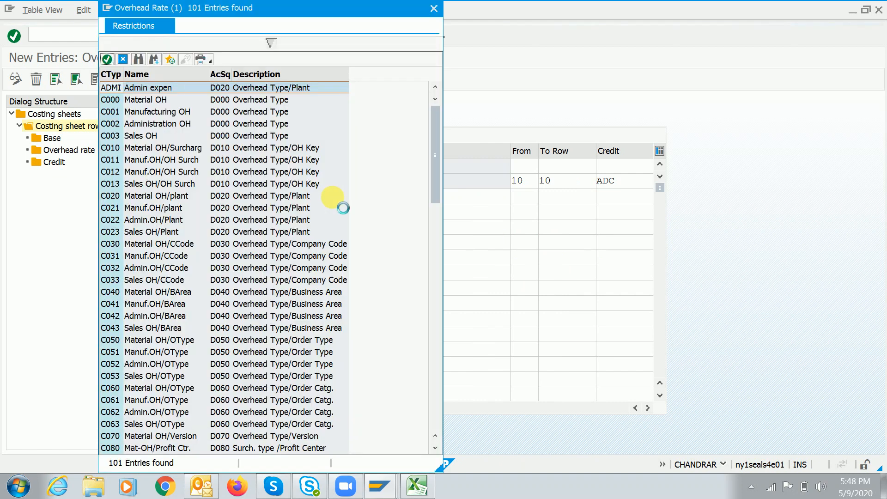
{"action": "left_click", "coordinate": [436, 403]}
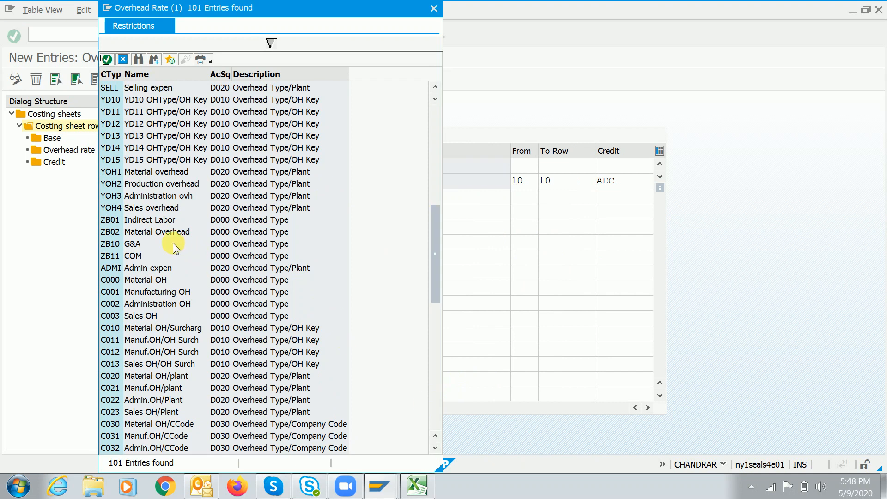
{"action": "left_click", "coordinate": [435, 412]}
{"action": "double_click", "coordinate": [144, 270]}
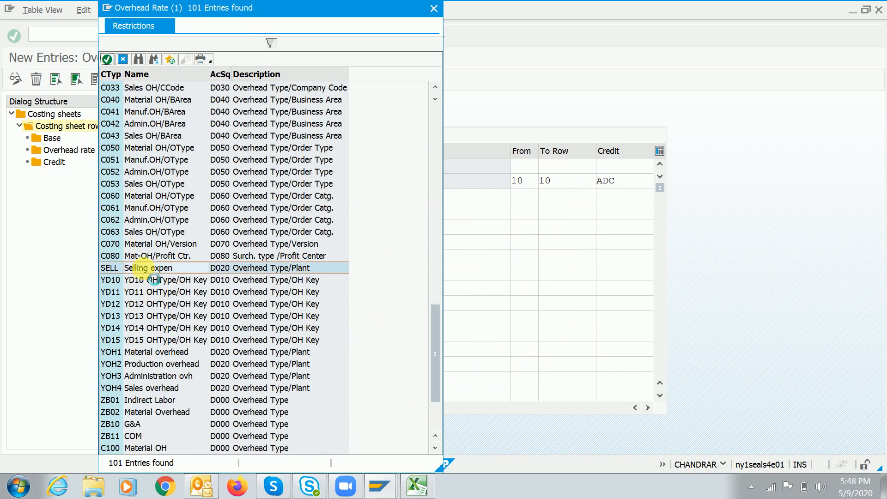
Set row 30 from row 10 to 10, credit SEC, and save TRAIN under a customizing request
{"action": "key", "text": "Tab"}
{"action": "key", "text": "Tab"}
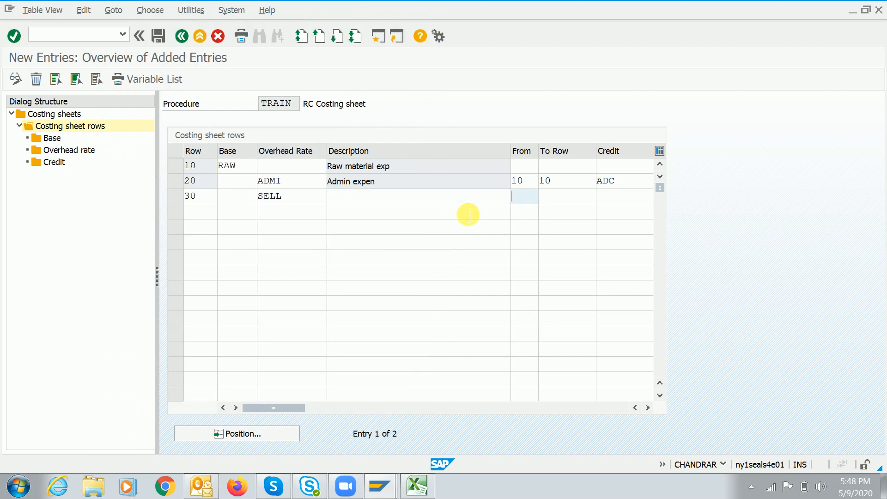
{"action": "type", "text": "10"}
{"action": "key", "text": "Tab"}
{"action": "type", "text": "10"}
{"action": "key", "text": "Tab"}
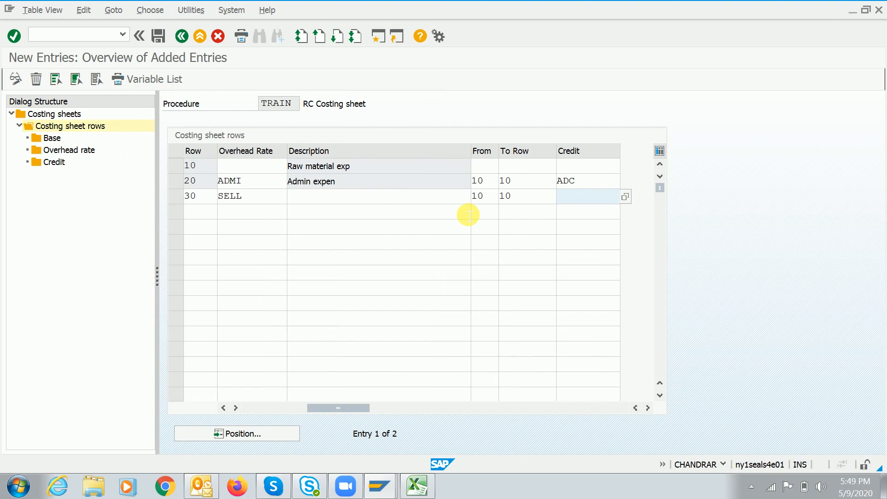
{"action": "left_click", "coordinate": [626, 195]}
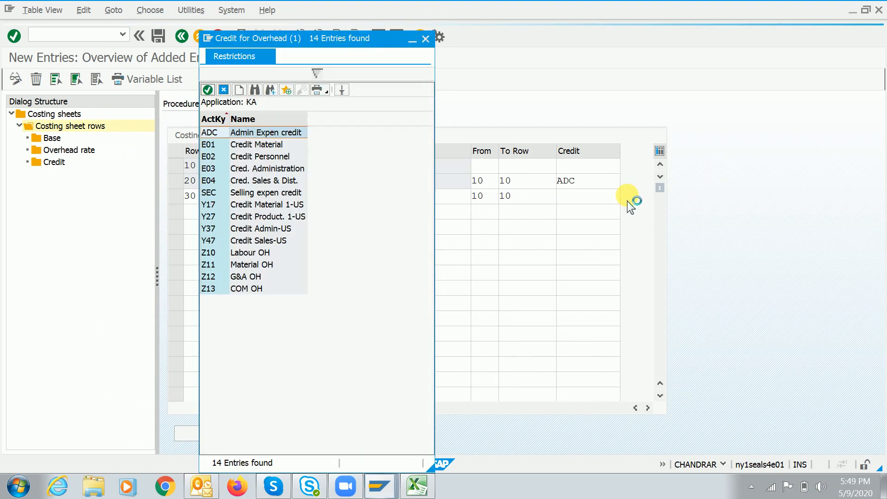
{"action": "double_click", "coordinate": [209, 192]}
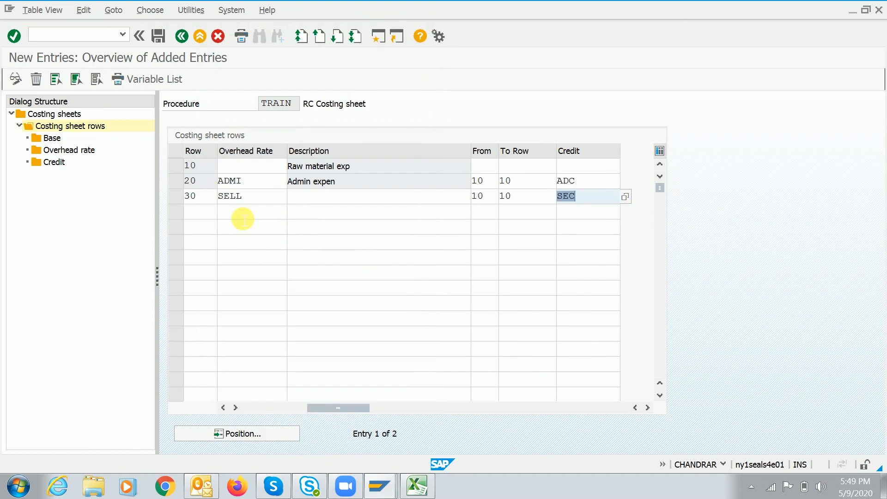
{"action": "key", "text": "Return"}
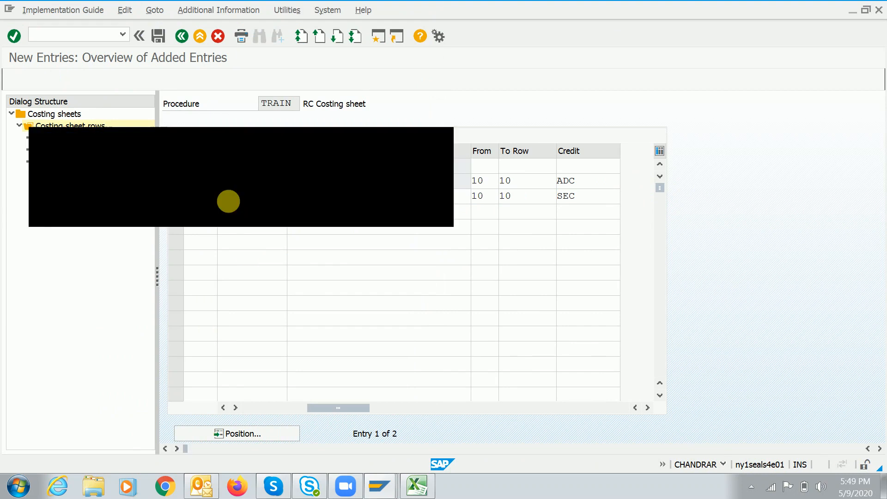
{"action": "left_click", "coordinate": [228, 217]}
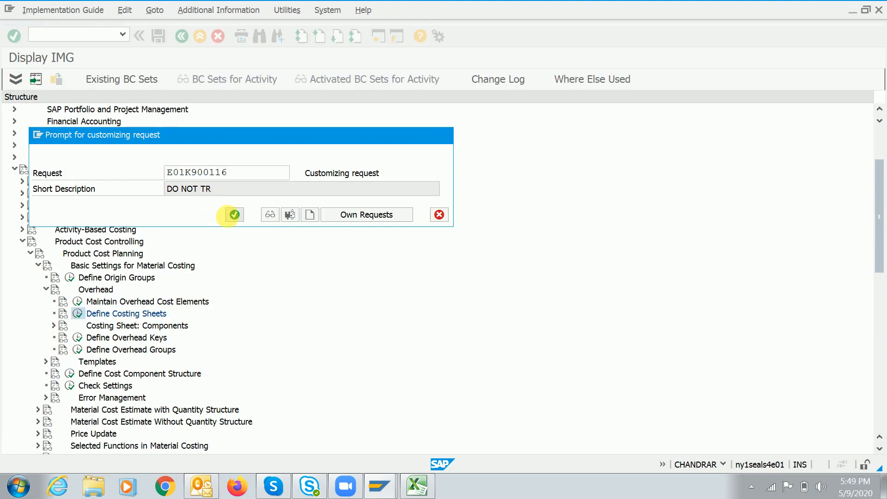
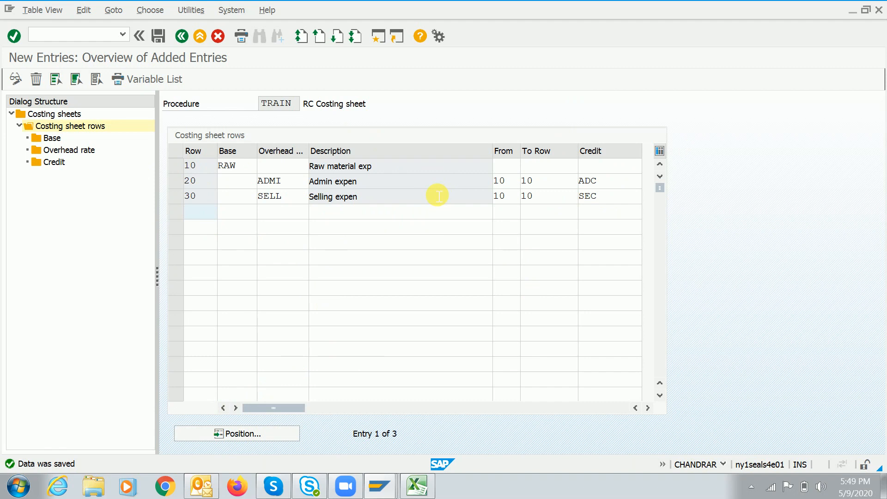
Leave TRAIN's three saved rows and bring the Book1 costing notes workbook forward
{"action": "mouse_move", "coordinate": [420, 486]}
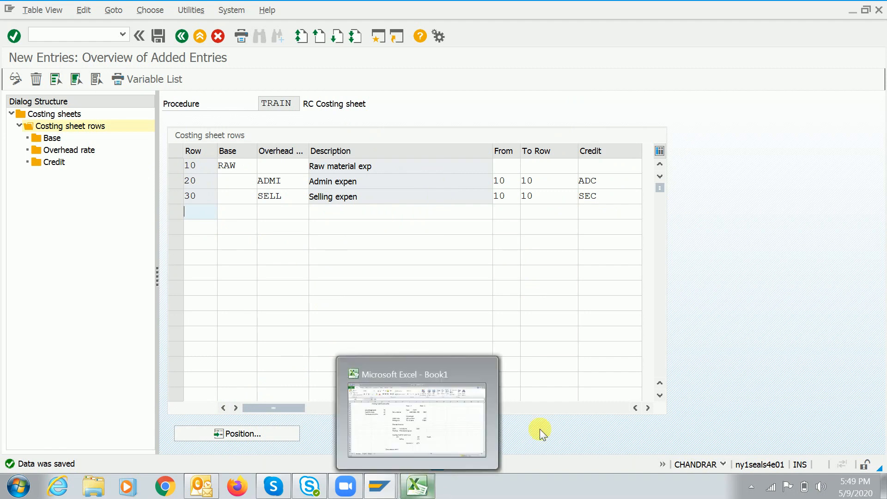
{"action": "left_click", "coordinate": [390, 214]}
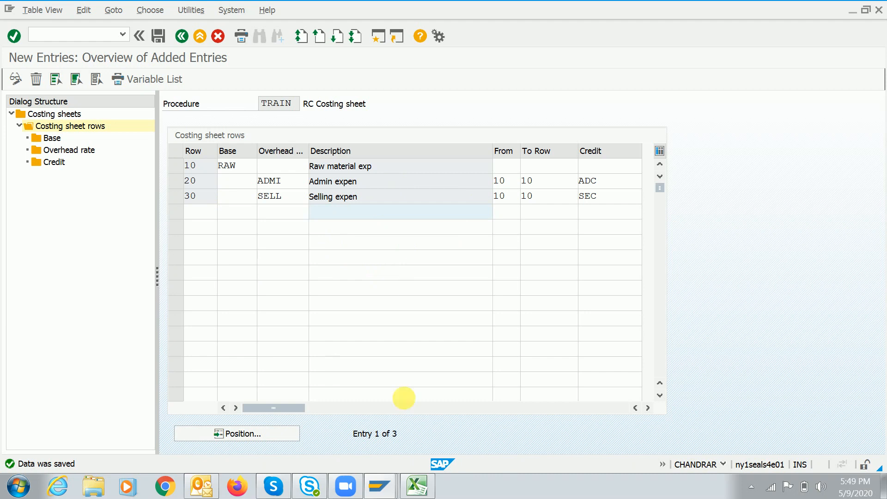
{"action": "left_click", "coordinate": [417, 486]}
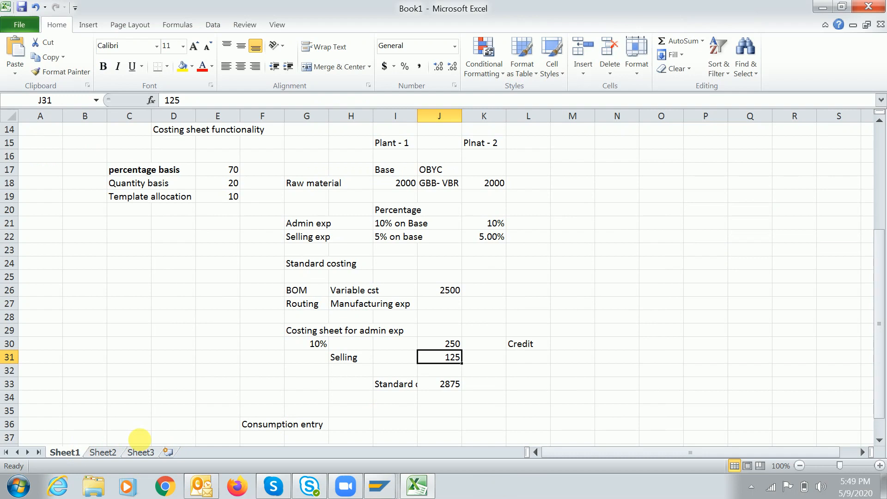
Enter the notes 'Raw material 2000' and 'Semi finished' 1000 from cell N19
{"action": "left_click", "coordinate": [634, 198]}
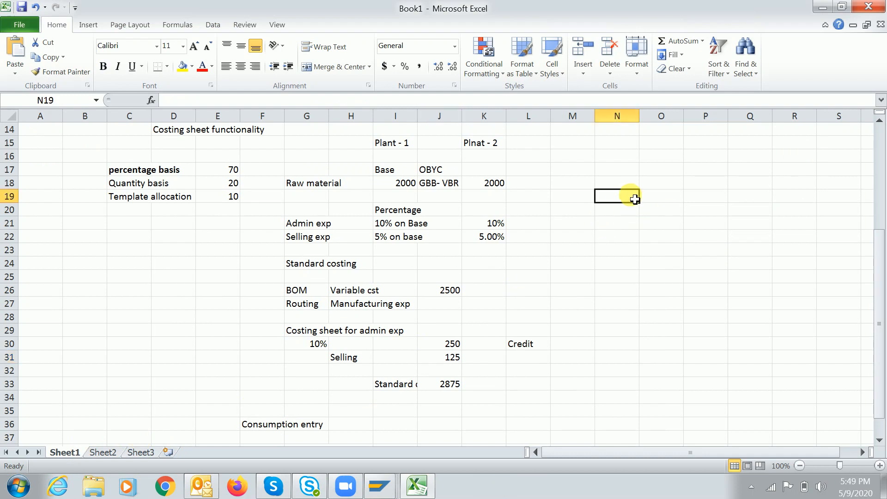
{"action": "type", "text": "Raw material 200"}
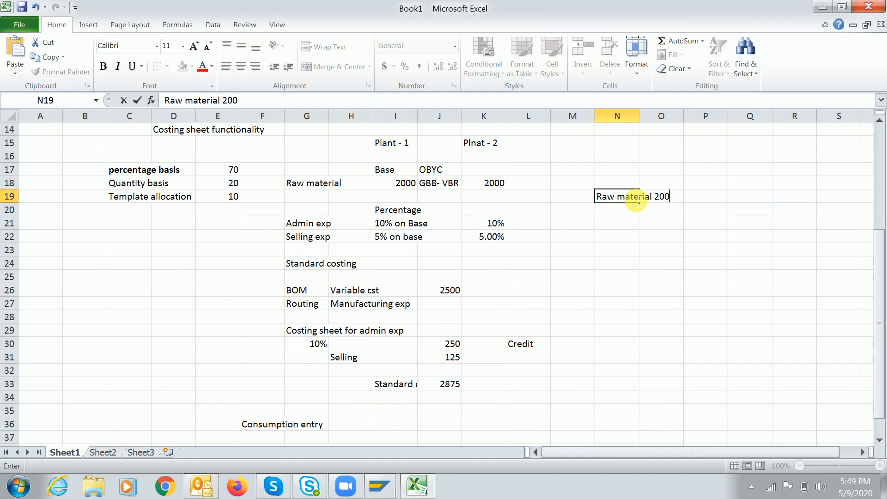
{"action": "type", "text": "0"}
{"action": "key", "text": "Return"}
{"action": "type", "text": "Selli"}
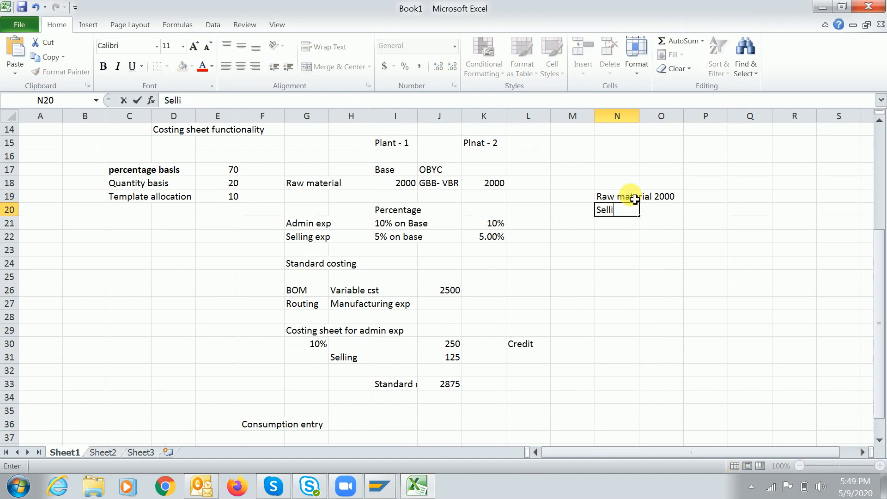
{"action": "key", "text": "BackSpace"}
{"action": "key", "text": "BackSpace"}
{"action": "type", "text": "emi finished"}
{"action": "key", "text": "Tab"}
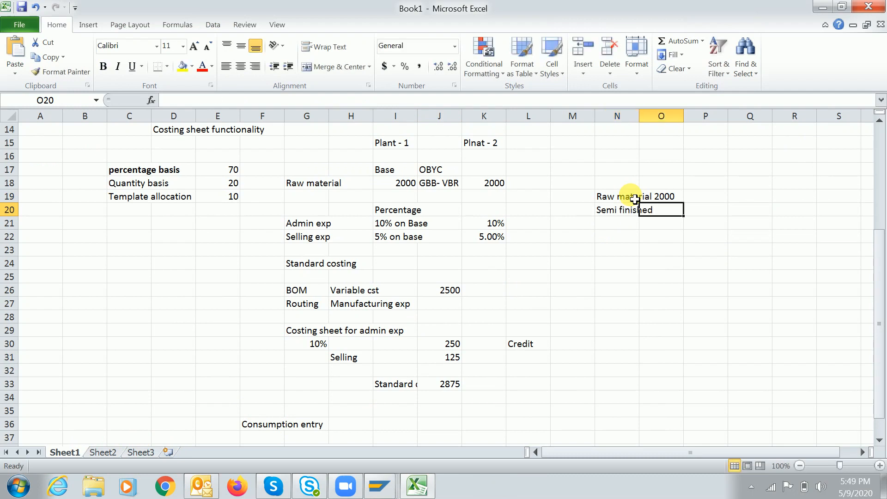
{"action": "type", "text": "1000"}
{"action": "key", "text": "Return"}
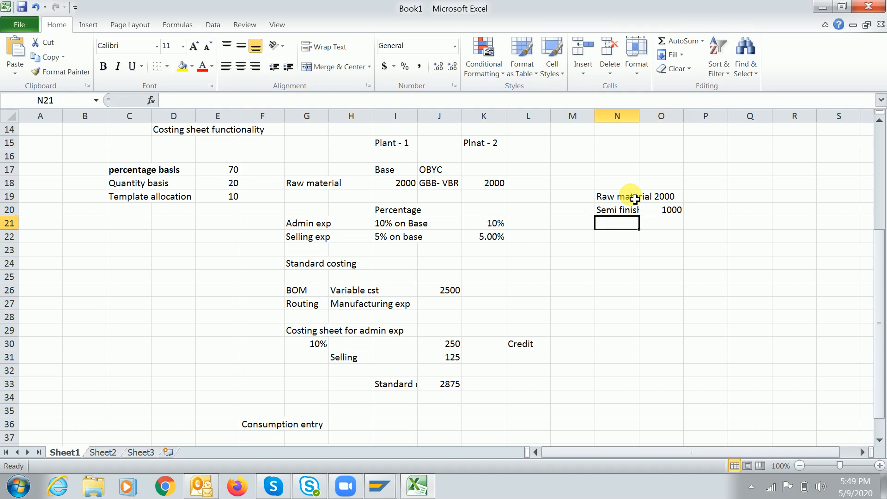
Add the Admin expen note with its basis of 10% on raw material
{"action": "type", "text": "R"}
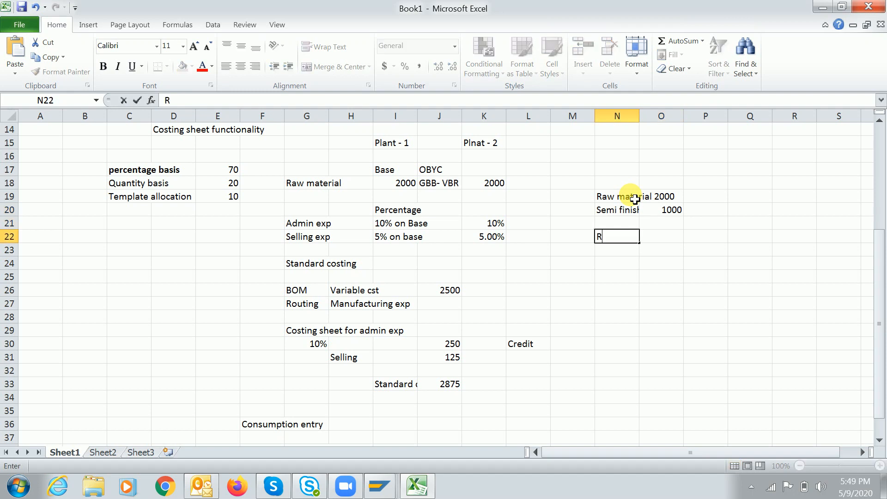
{"action": "type", "text": "Admin expen"}
{"action": "key", "text": "Tab"}
{"action": "key", "text": "Tab"}
{"action": "type", "text": "10% on raw ma"}
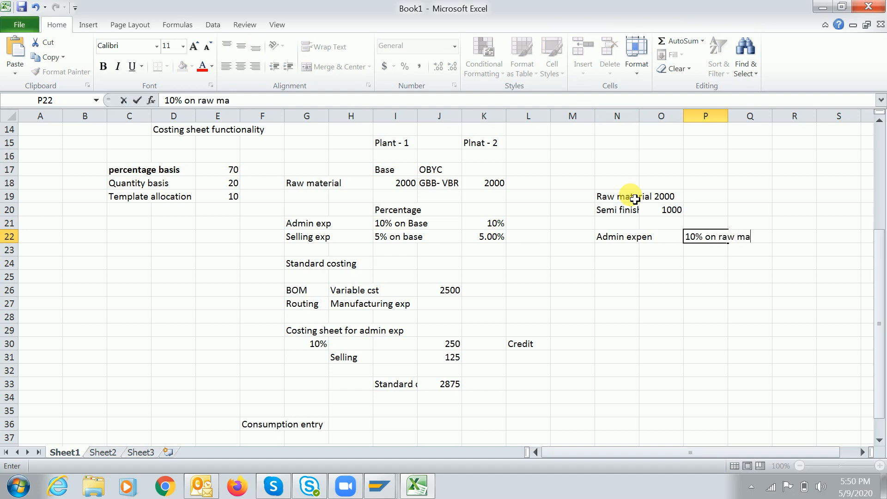
{"action": "type", "text": "terial and 5% se"}
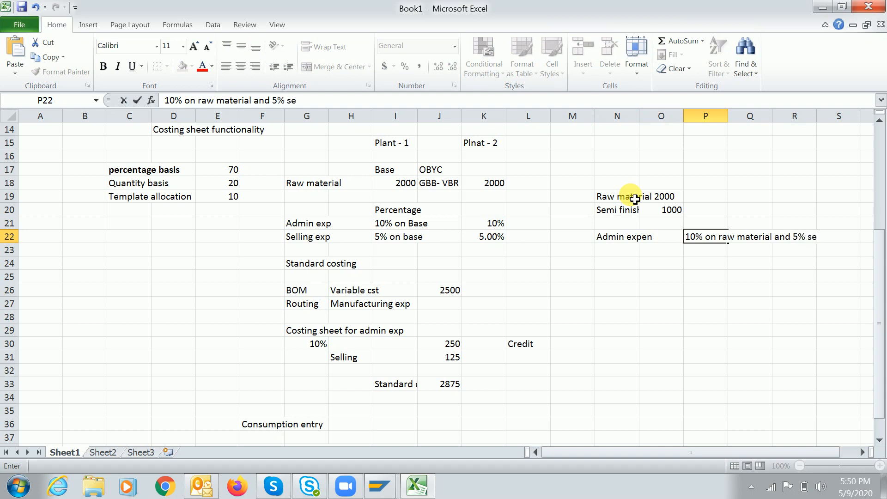
{"action": "type", "text": "hed"}
{"action": "key", "text": "Return"}
{"action": "key", "text": "Return"}
Add the Selling exp note with basis '5% raw material and 10* semi finished cost'
{"action": "type", "text": "S"}
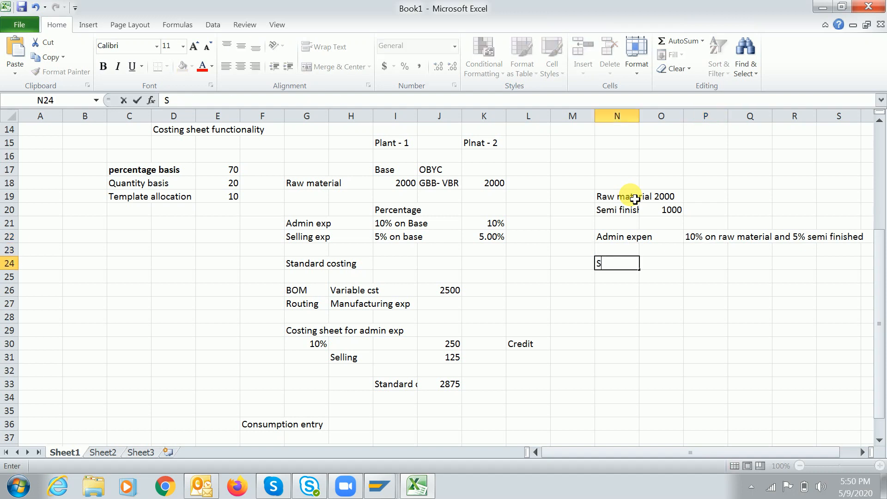
{"action": "type", "text": "elling exp"}
{"action": "key", "text": "Tab"}
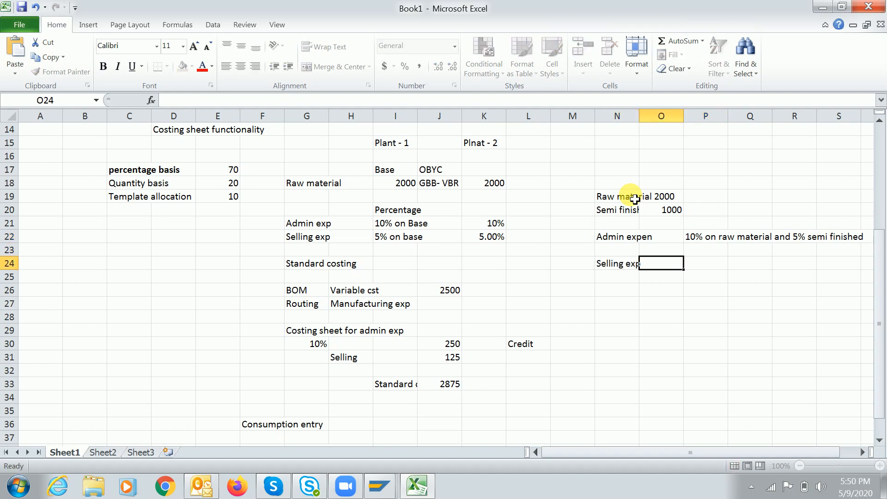
{"action": "key", "text": "Tab"}
{"action": "type", "text": "16"}
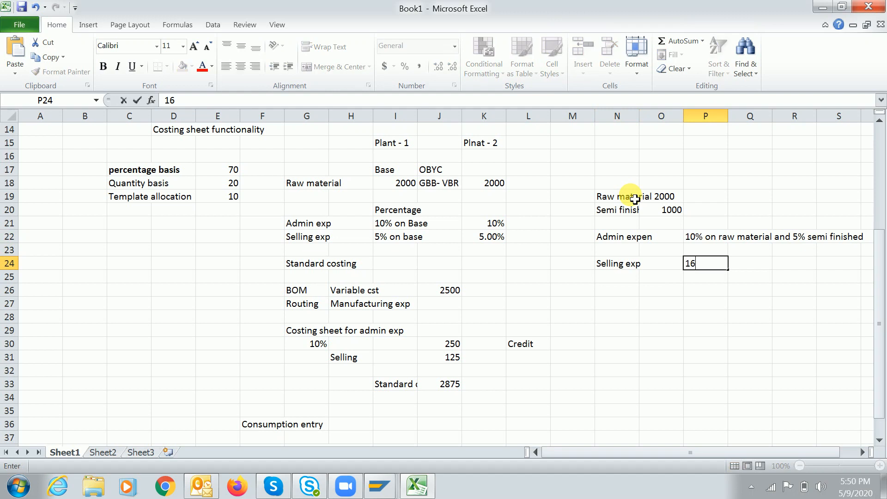
{"action": "key", "text": "BackSpace"}
{"action": "key", "text": "BackSpace"}
{"action": "type", "text": "5% raw material and"}
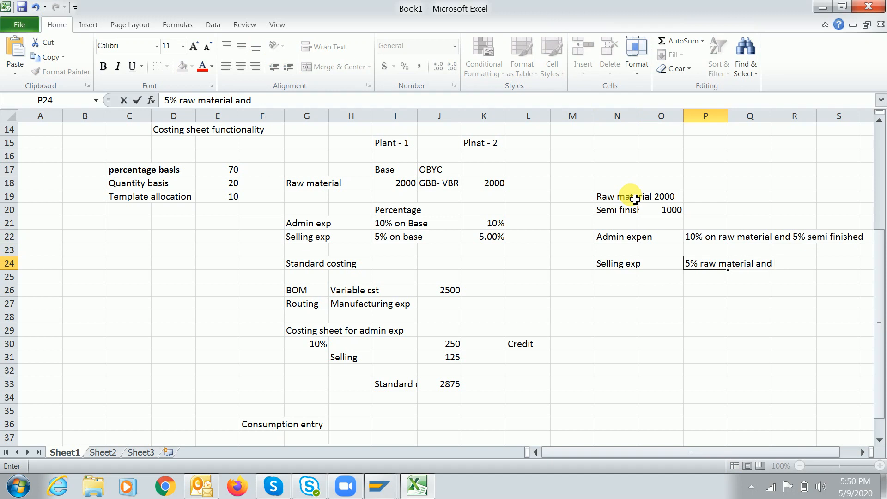
{"action": "type", "text": " 10* semi finished cost"}
{"action": "key", "text": "Return"}
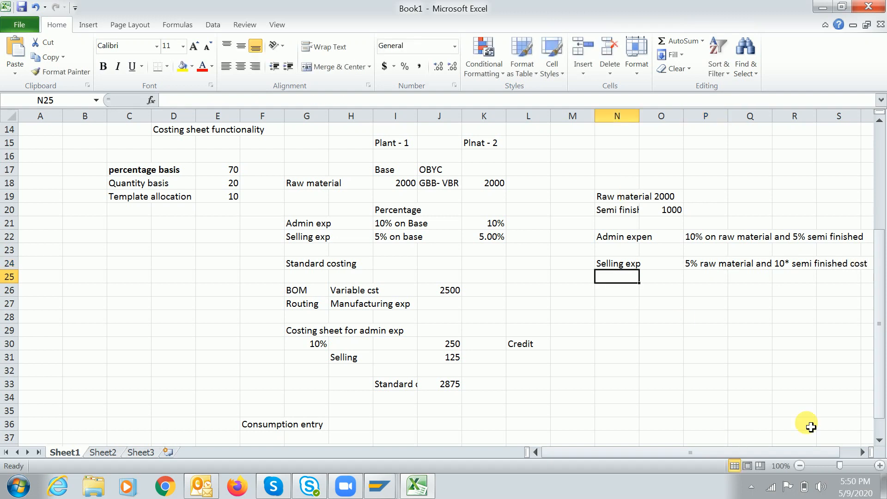
{"action": "left_click", "coordinate": [862, 452]}
{"action": "left_click", "coordinate": [861, 453]}
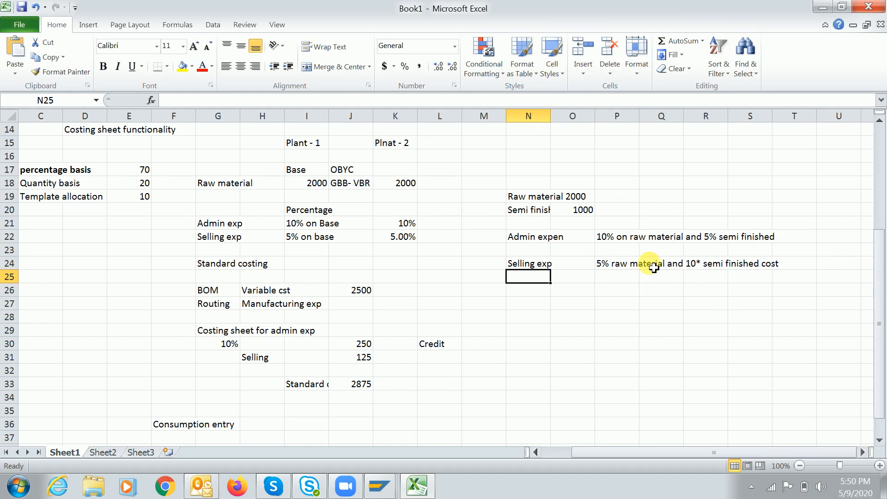
{"action": "left_click", "coordinate": [526, 238]}
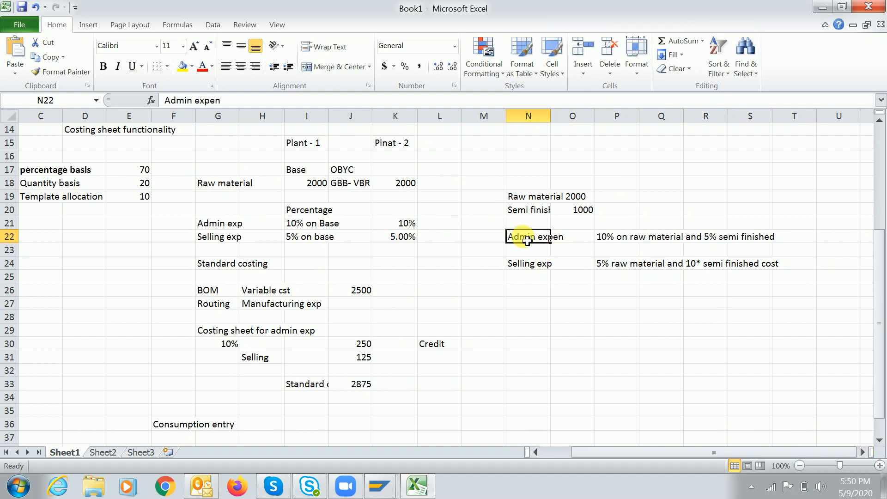
{"action": "left_click_drag", "start_coordinate": [551, 117], "coordinate": [554, 118]}
{"action": "double_click", "coordinate": [646, 123]}
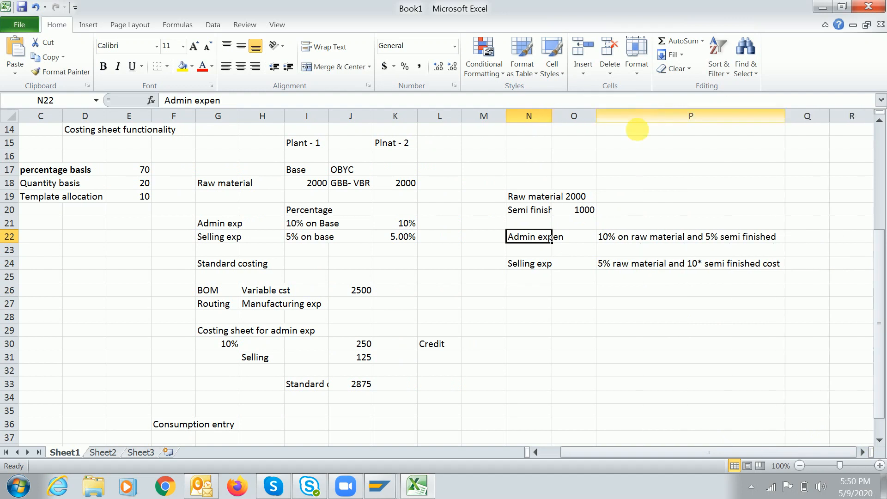
{"action": "double_click", "coordinate": [556, 117]}
{"action": "left_click", "coordinate": [568, 199]}
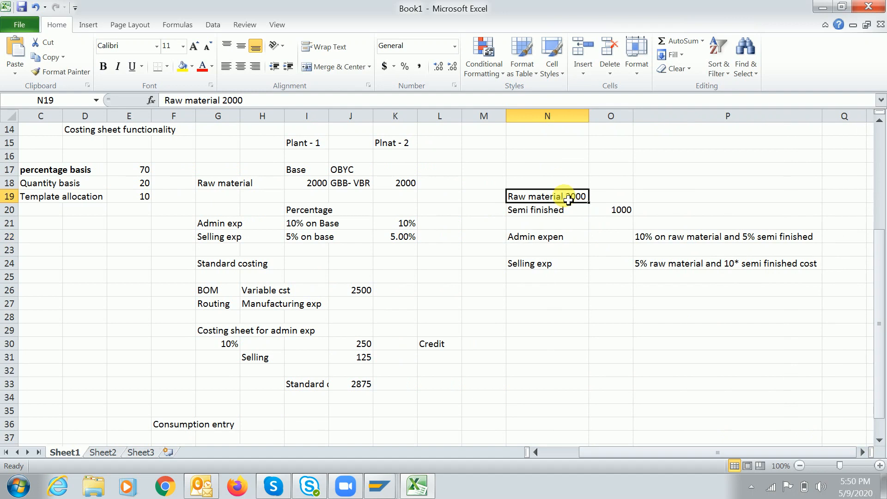
{"action": "left_click_drag", "start_coordinate": [233, 101], "coordinate": [259, 102]}
{"action": "double_click", "coordinate": [260, 101]}
{"action": "key", "text": "ctrl+c"}
{"action": "key", "text": "BackSpace"}
{"action": "key", "text": "Tab"}
{"action": "key", "text": "Tab"}
{"action": "key", "text": "Left"}
{"action": "key", "text": "ctrl+v"}
{"action": "key", "text": "Right"}
{"action": "type", "text": "Base1"}
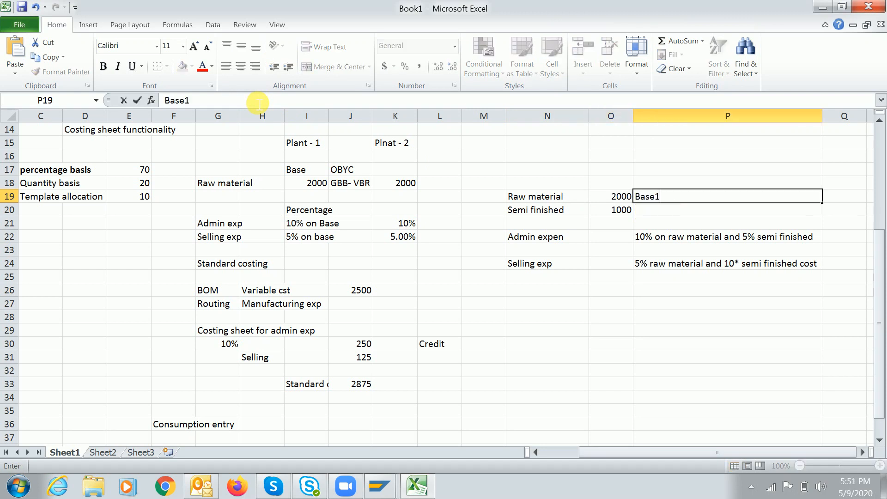
{"action": "key", "text": "Return"}
{"action": "key", "text": "Tab"}
{"action": "key", "text": "Tab"}
{"action": "type", "text": "Base"}
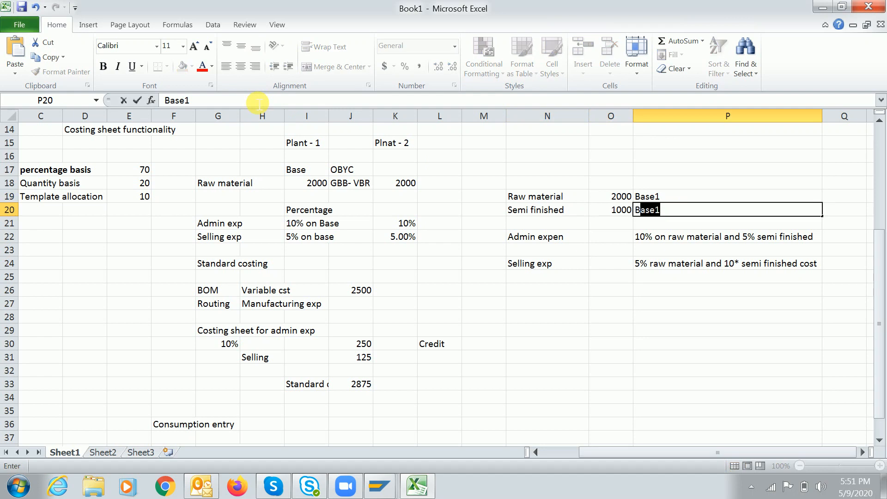
{"action": "type", "text": "2"}
{"action": "key", "text": "Return"}
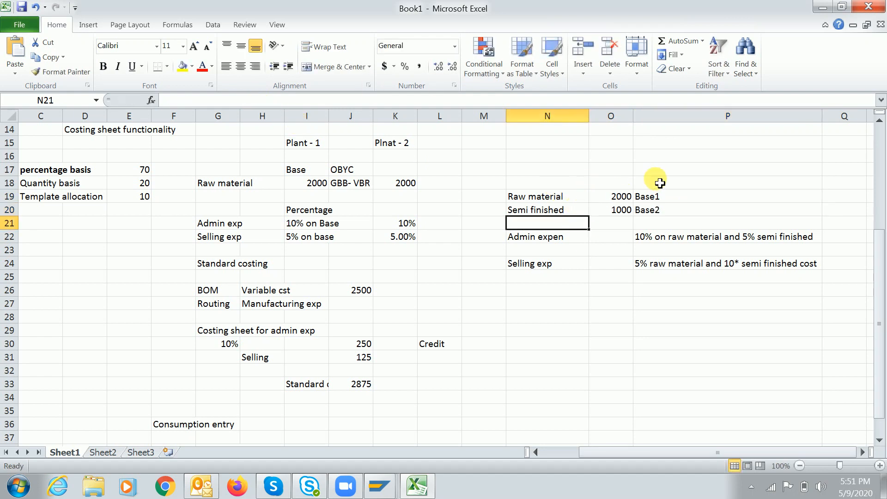
{"action": "left_click", "coordinate": [531, 241]}
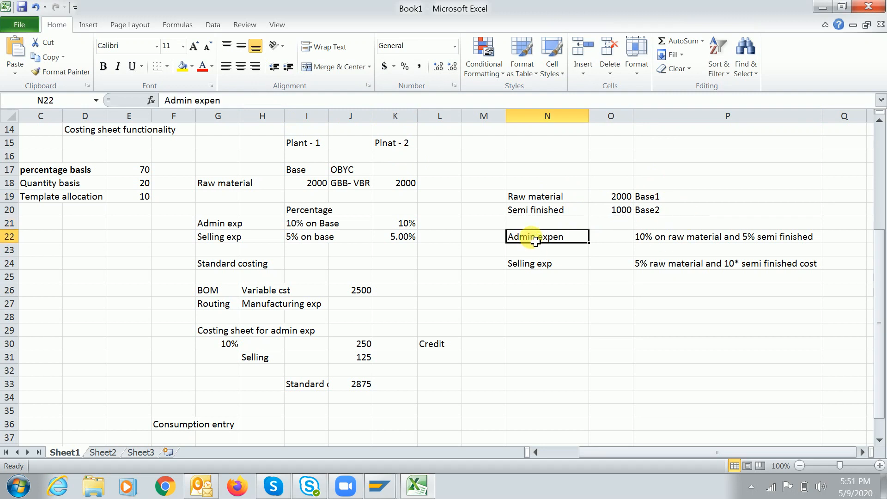
{"action": "left_click", "coordinate": [610, 241]}
{"action": "type", "text": "1"}
{"action": "key", "text": "Return"}
{"action": "key", "text": "Down"}
{"action": "type", "text": "1"}
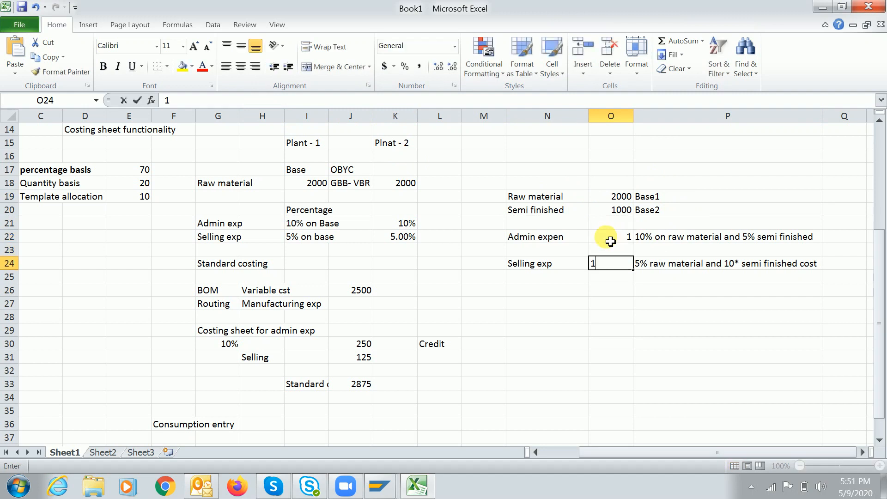
{"action": "key", "text": "Return"}
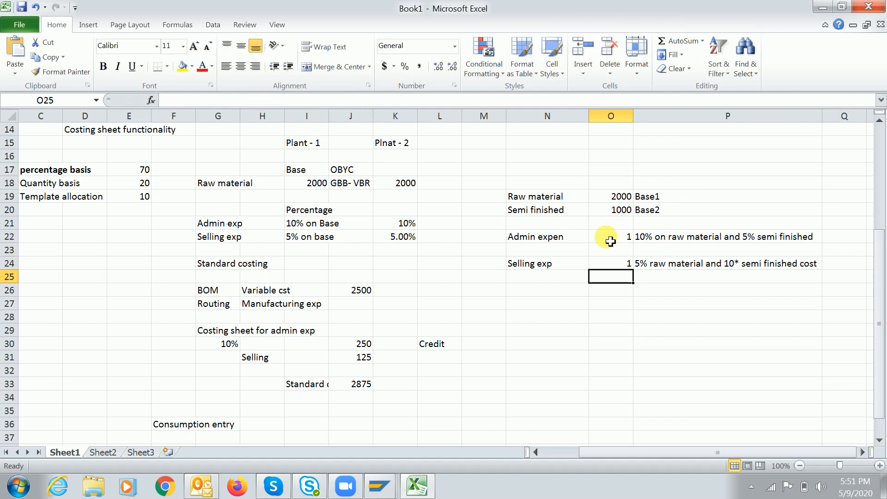
{"action": "key", "text": "Up"}
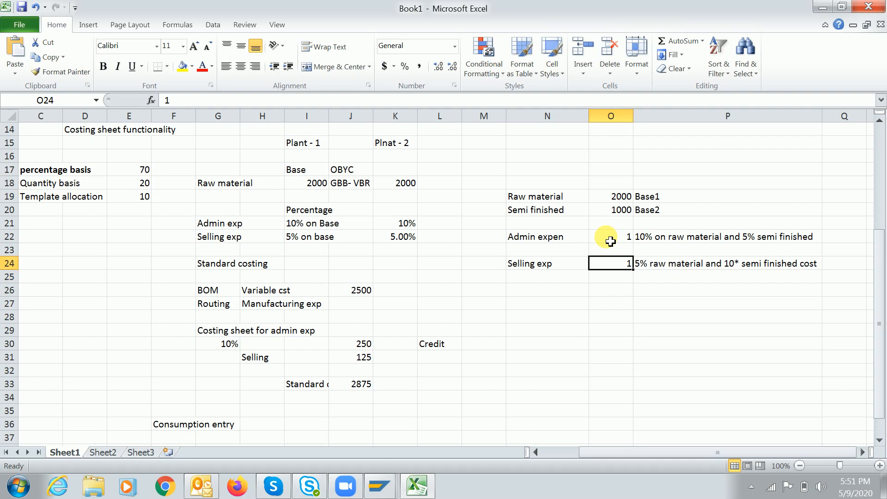
{"action": "key", "text": "Up"}
{"action": "key", "text": "Up"}
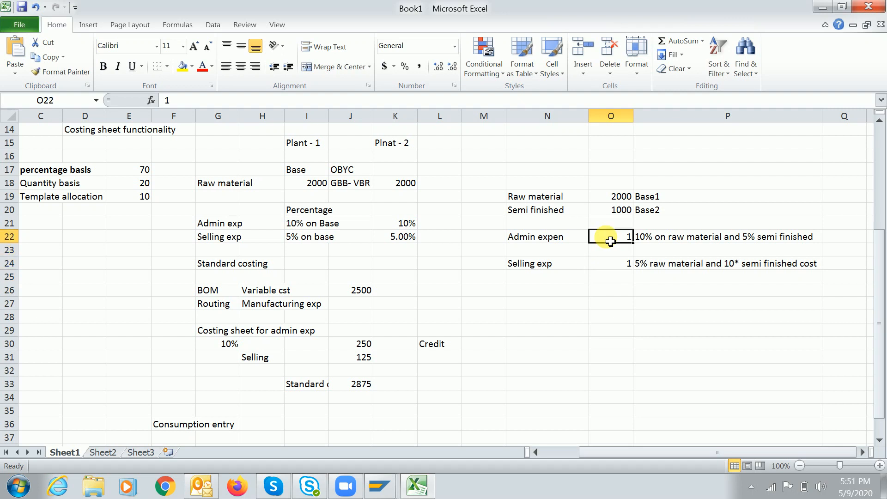
{"action": "left_click", "coordinate": [652, 239]}
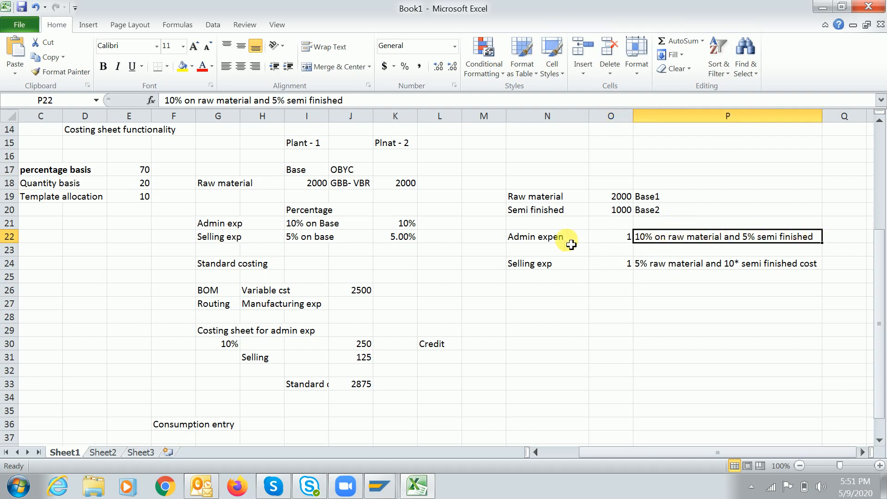
{"action": "left_click", "coordinate": [538, 240]}
{"action": "left_click", "coordinate": [697, 236]}
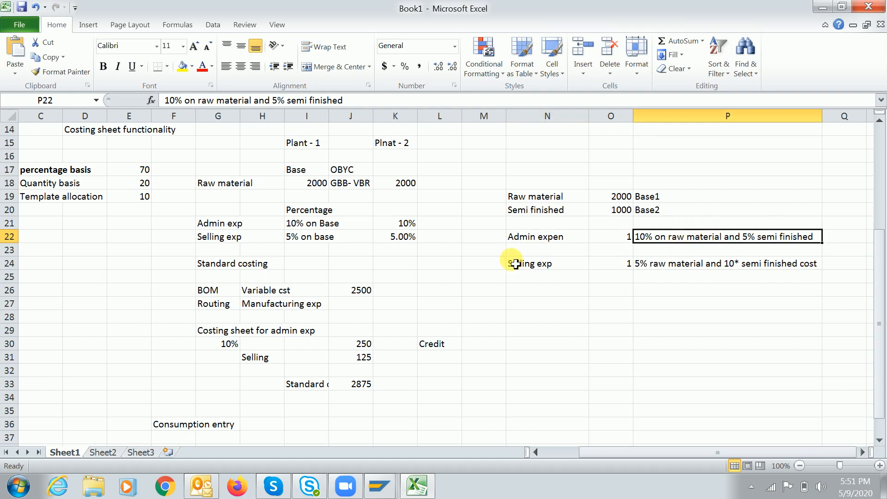
{"action": "mouse_move", "coordinate": [384, 490]}
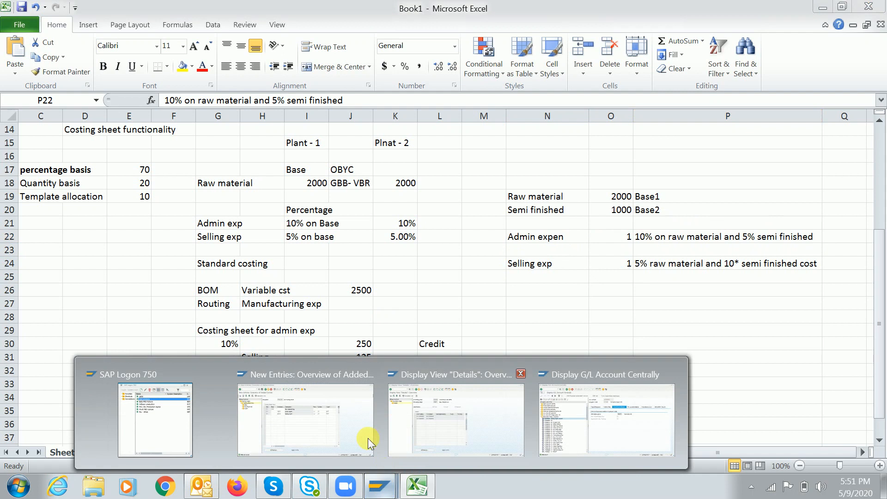
Back out of the TRAIN rows to the IMG and open Define Percentage Overhead Rates
{"action": "left_click", "coordinate": [358, 419]}
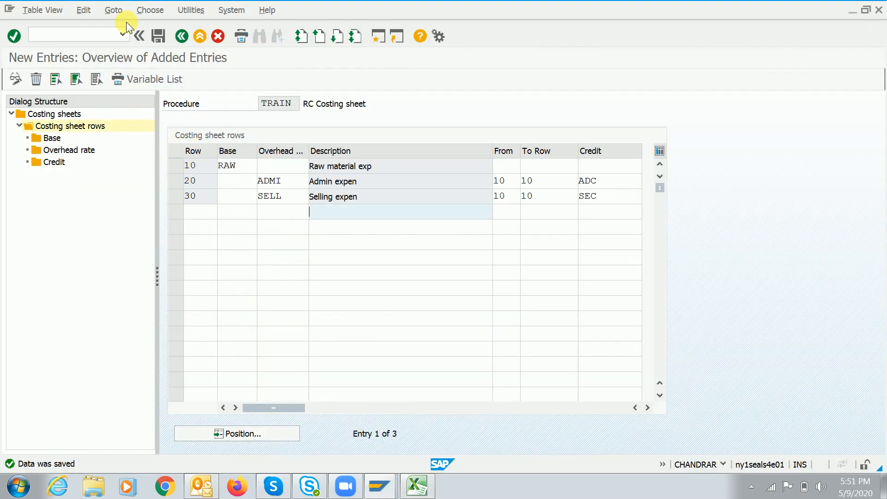
{"action": "left_click", "coordinate": [181, 36]}
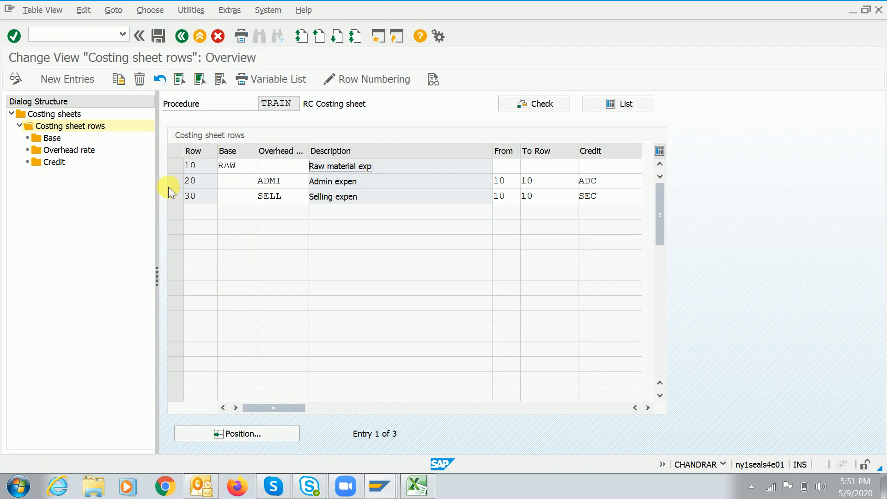
{"action": "left_click", "coordinate": [183, 36]}
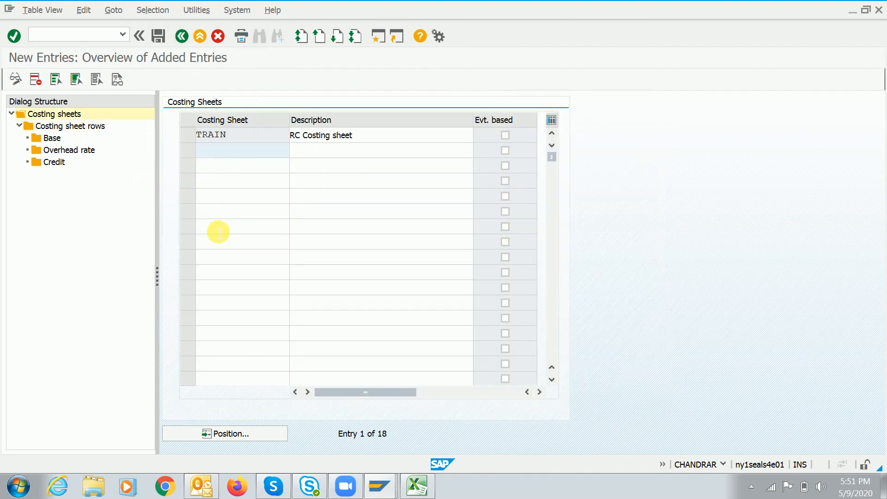
{"action": "left_click", "coordinate": [181, 35]}
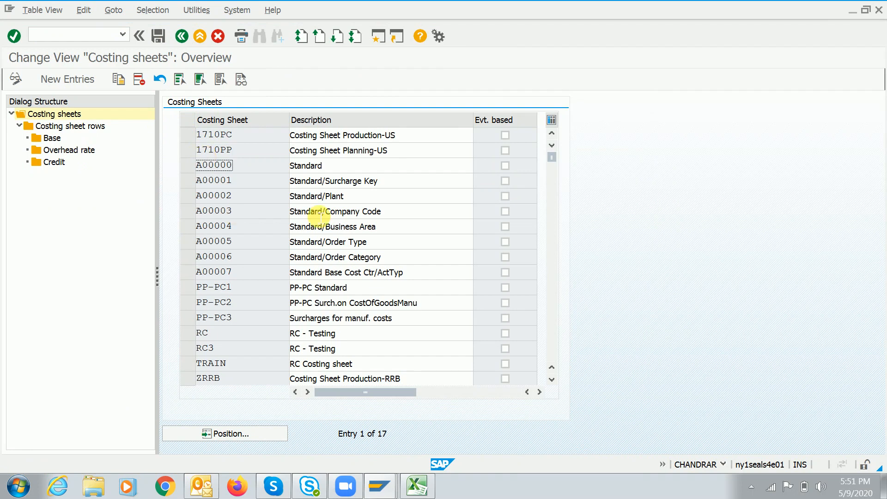
{"action": "left_click", "coordinate": [182, 36]}
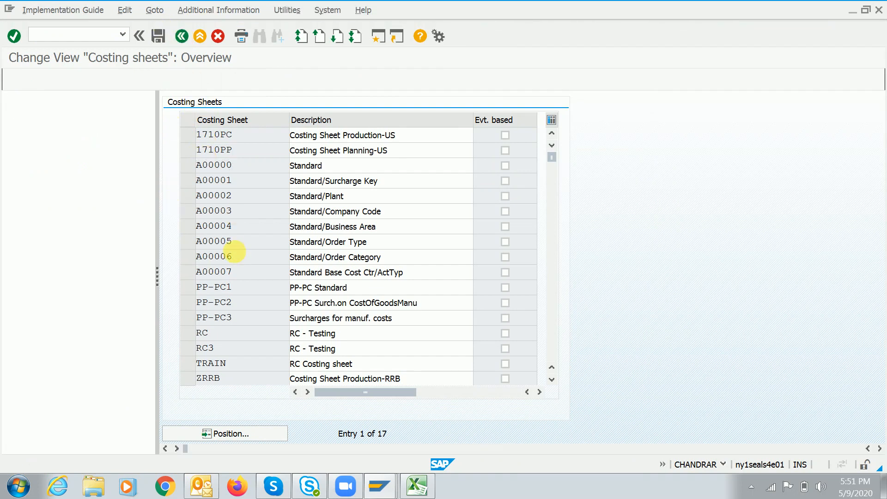
{"action": "key", "text": "Down"}
{"action": "key", "text": "Right"}
{"action": "key", "text": "Down"}
{"action": "key", "text": "Down"}
{"action": "key", "text": "Return"}
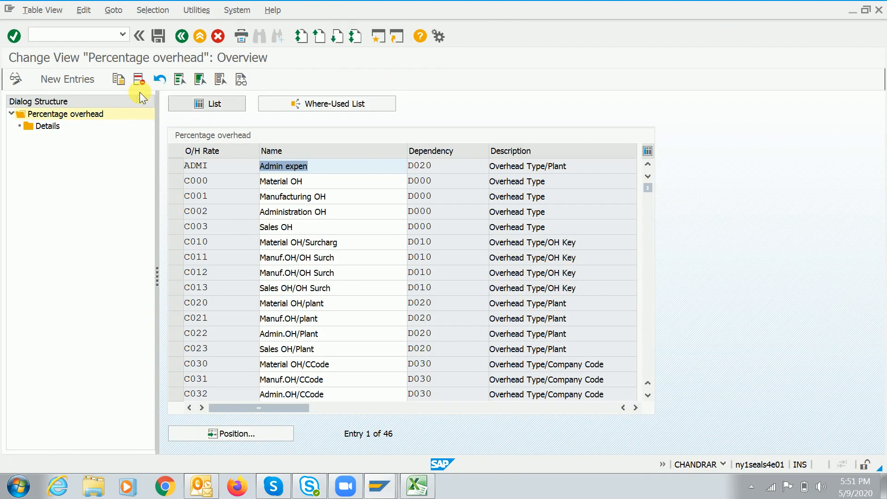
Review the ADMI rate's dependency options, such as D020 Overhead Type/Plant
{"action": "left_click", "coordinate": [375, 338]}
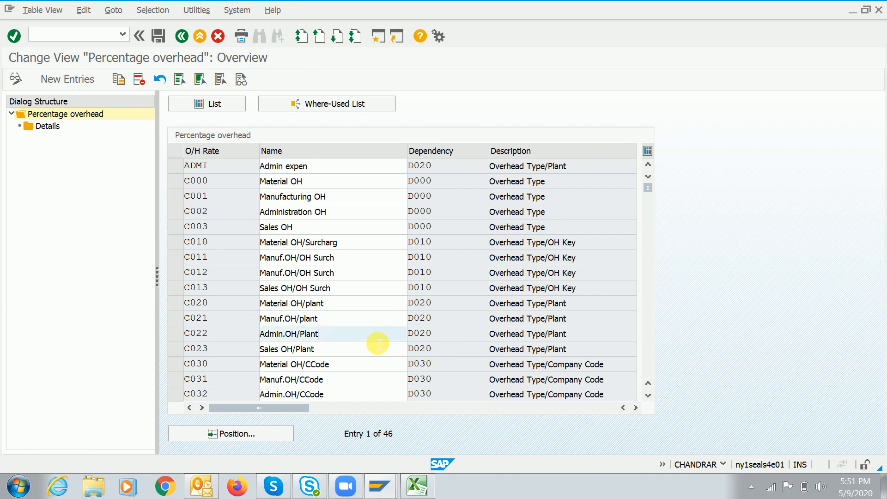
{"action": "left_click", "coordinate": [318, 166]}
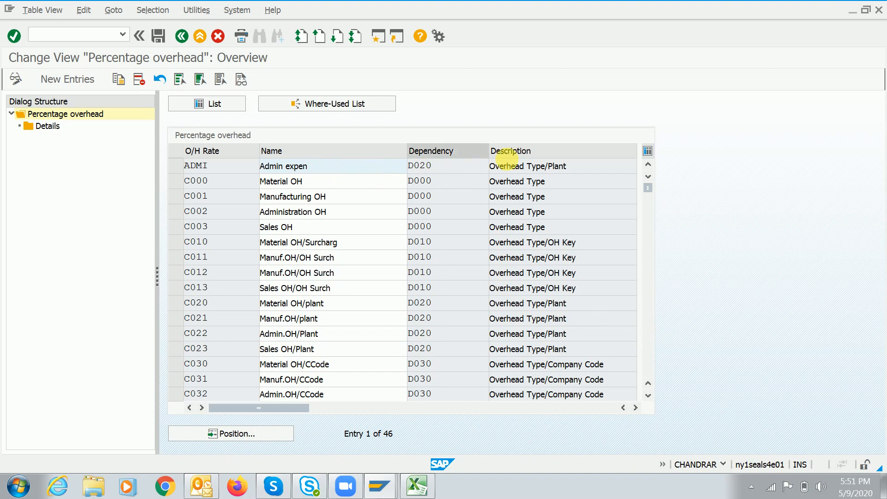
{"action": "double_click", "coordinate": [310, 169]}
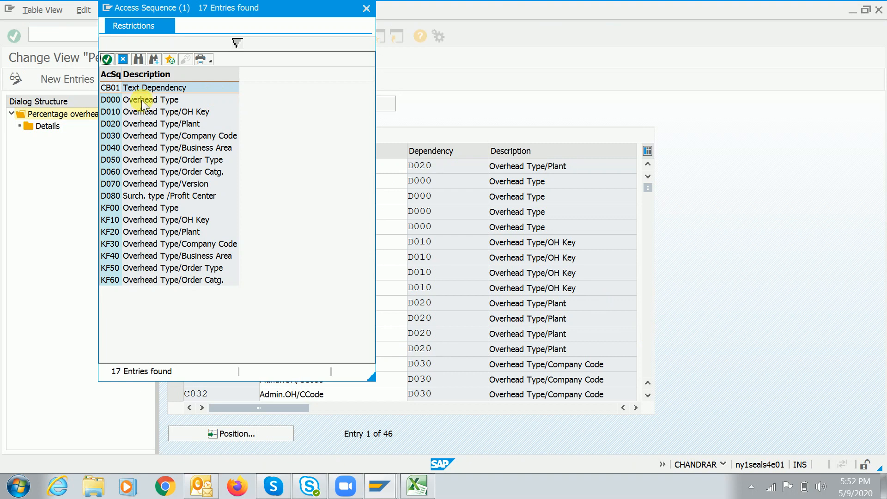
{"action": "left_click", "coordinate": [148, 121]}
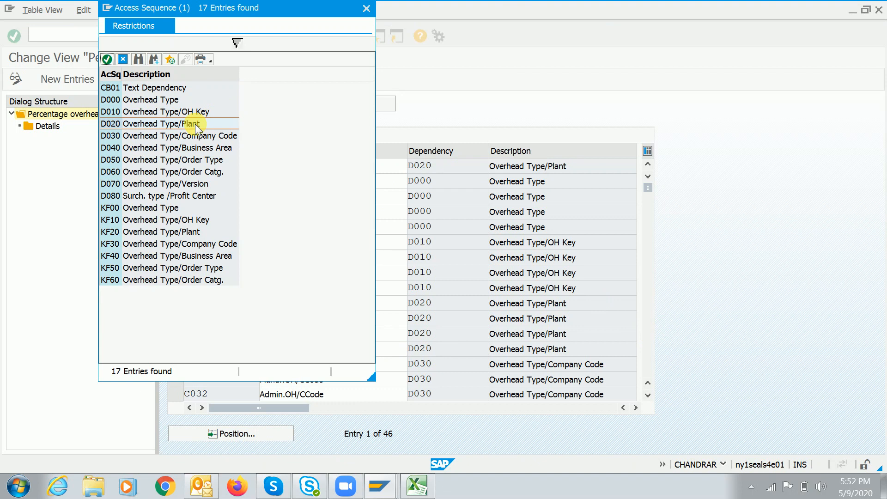
{"action": "key", "text": "alt+Tab"}
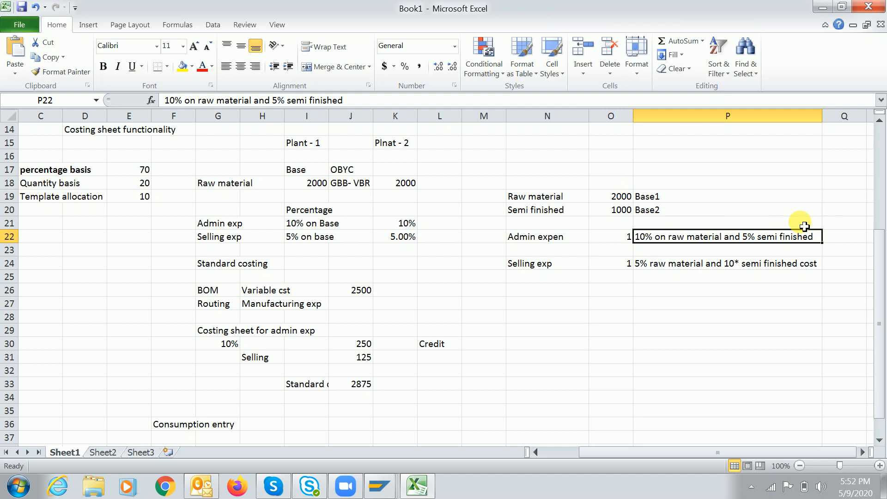
Relabel N22 as 'Admin expen 1' and add 'Admin expen 2' with value 2 below it
{"action": "left_click", "coordinate": [547, 252]}
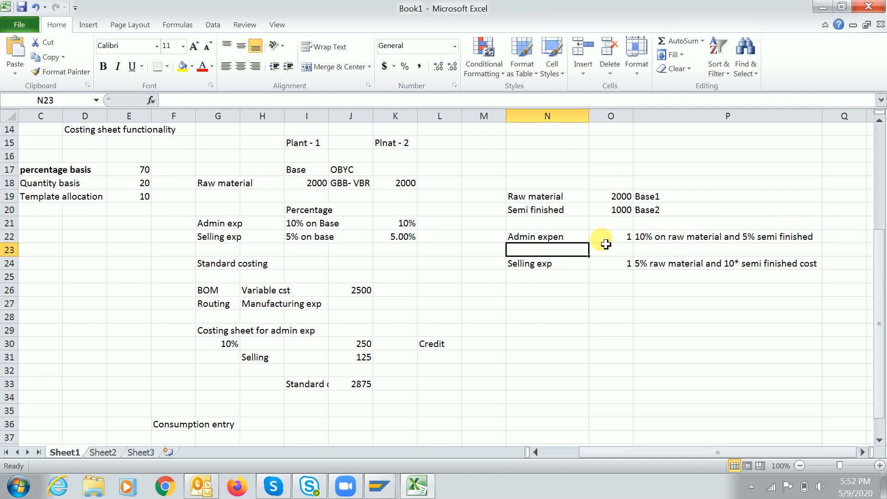
{"action": "double_click", "coordinate": [577, 238]}
{"action": "type", "text": "1"}
{"action": "key", "text": "Return"}
{"action": "type", "text": "Admin "}
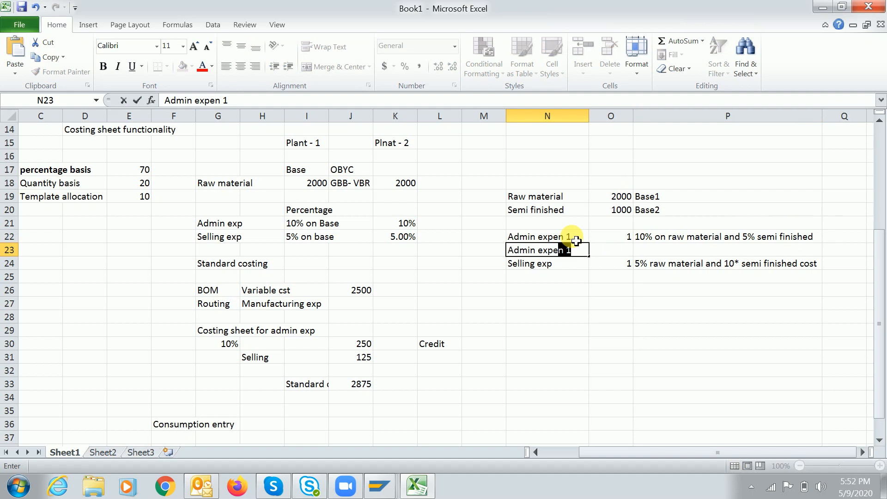
{"action": "type", "text": "expen2"}
{"action": "key", "text": "Tab"}
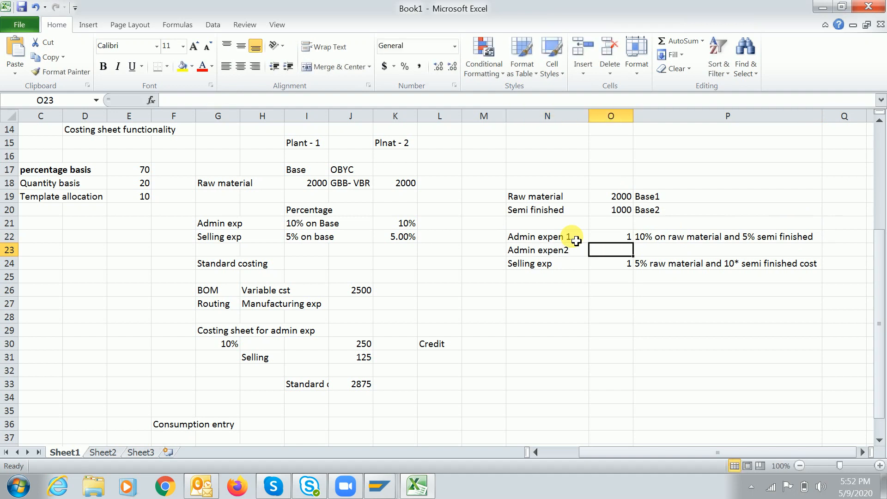
{"action": "key", "text": "Left"}
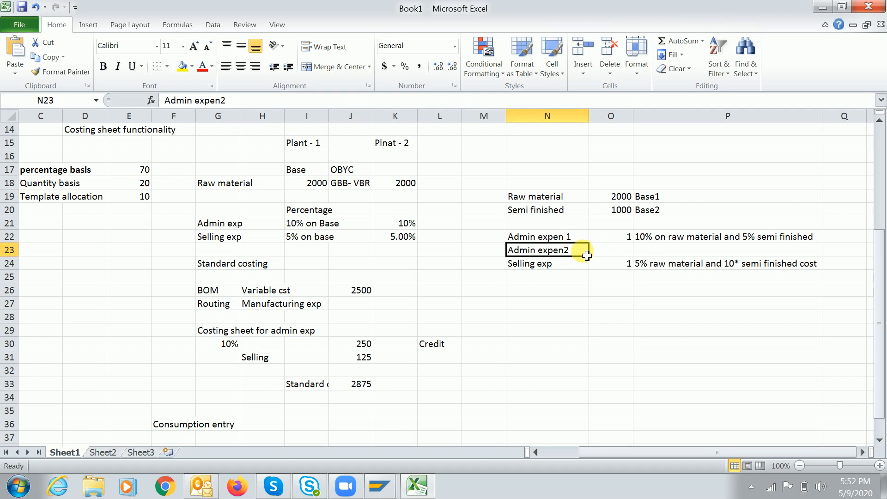
{"action": "double_click", "coordinate": [587, 255]}
{"action": "key", "text": "Tab"}
{"action": "type", "text": "2"}
{"action": "key", "text": "Return"}
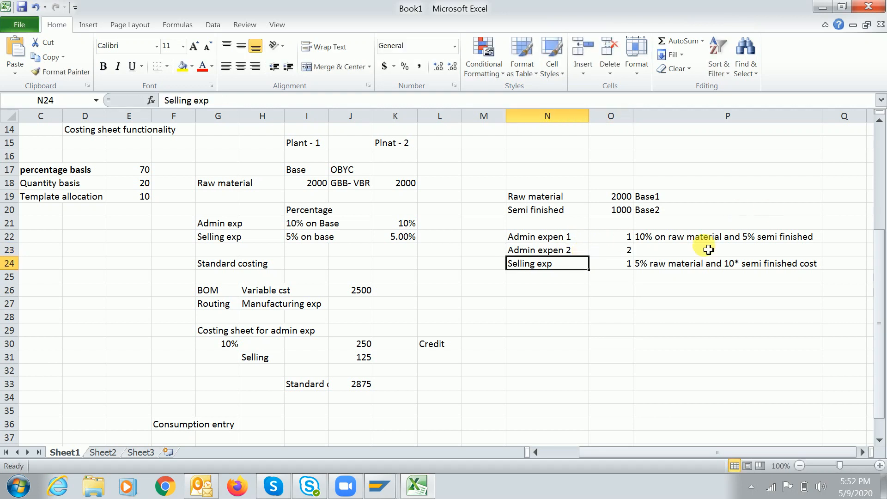
{"action": "key", "text": "alt+Tab"}
{"action": "key", "text": "alt+Tab"}
{"action": "key", "text": "alt+Tab"}
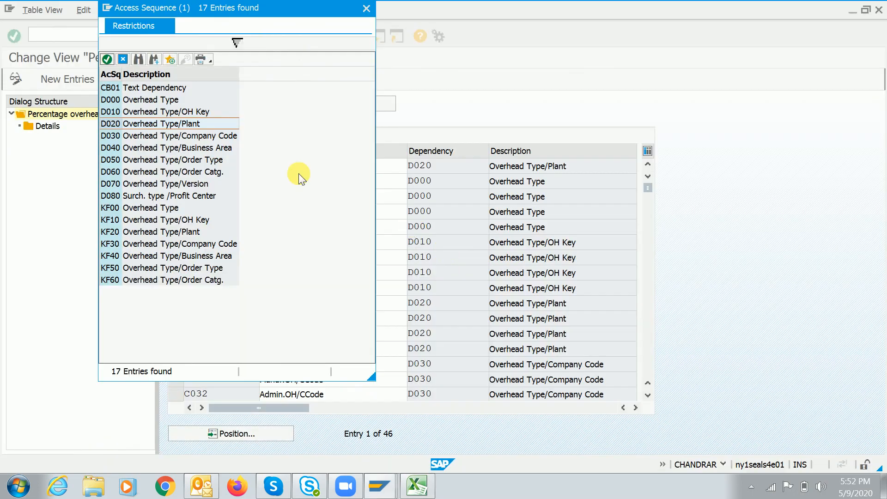
Check ADMI's details (plant 1710, overhead type 2, 10,000 %), then return to Display IMG
{"action": "left_click", "coordinate": [122, 59]}
{"action": "left_click", "coordinate": [174, 165]}
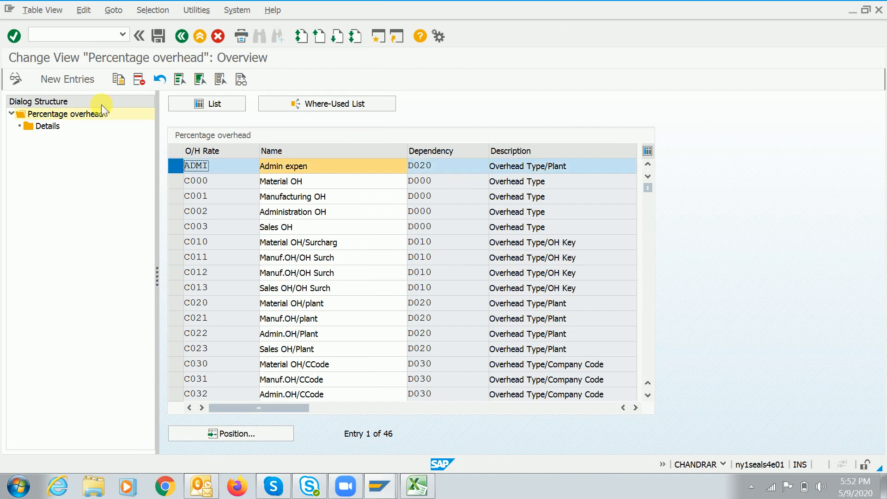
{"action": "double_click", "coordinate": [51, 126]}
{"action": "key", "text": "Return"}
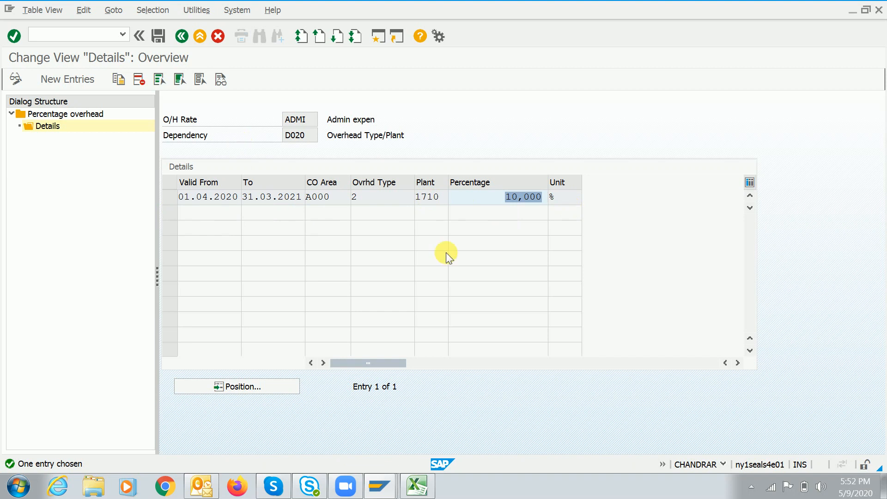
{"action": "left_click", "coordinate": [182, 36]}
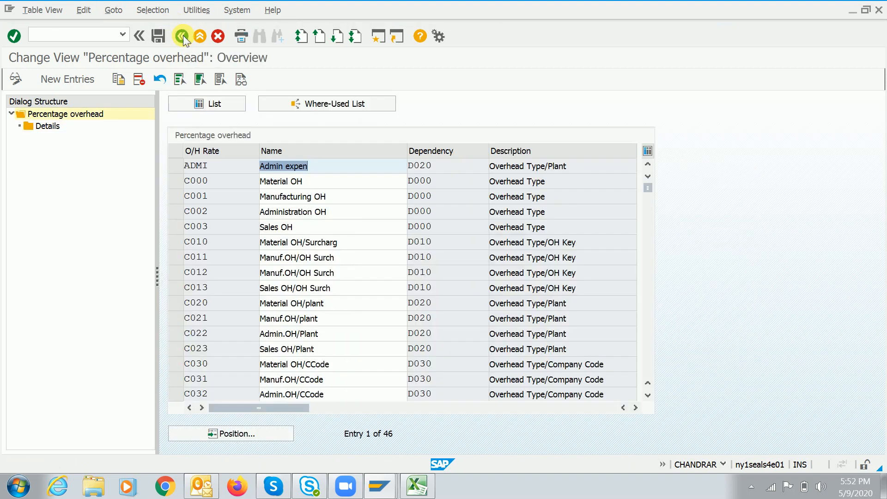
{"action": "left_click", "coordinate": [182, 35]}
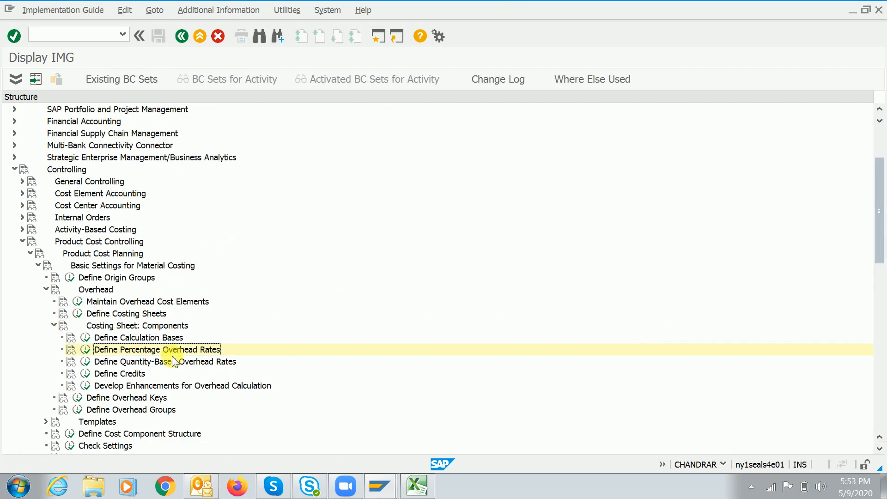
Open the TRAIN costing sheet's rows and inspect row 10's RAW base
{"action": "key", "text": "Up"}
{"action": "key", "text": "Up"}
{"action": "key", "text": "Up"}
{"action": "key", "text": "Left"}
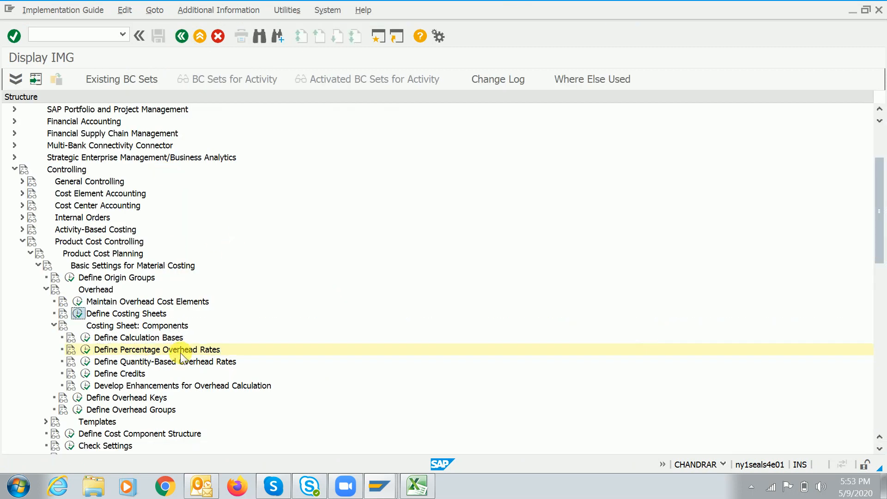
{"action": "key", "text": "Return"}
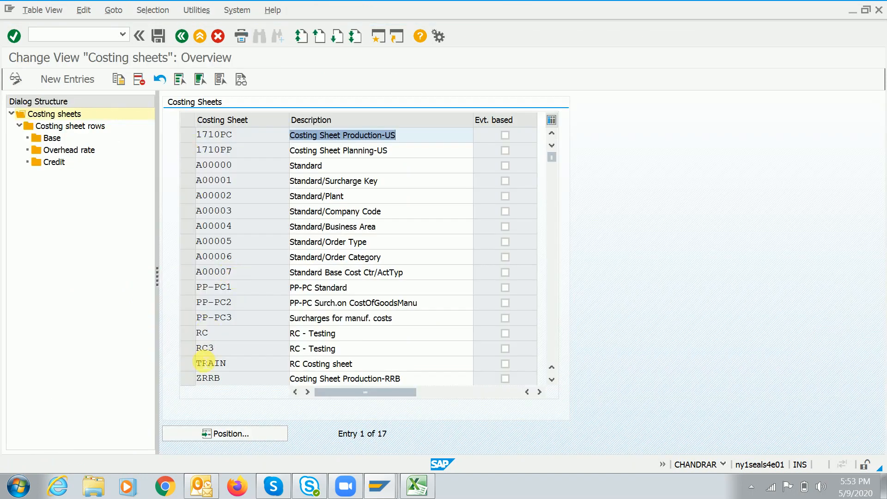
{"action": "left_click", "coordinate": [185, 365]}
{"action": "left_click", "coordinate": [85, 127]}
{"action": "left_click", "coordinate": [252, 167]}
Add row 15 on base 0020 described Semi Finished, and save it under the customizing request
{"action": "left_click", "coordinate": [76, 86]}
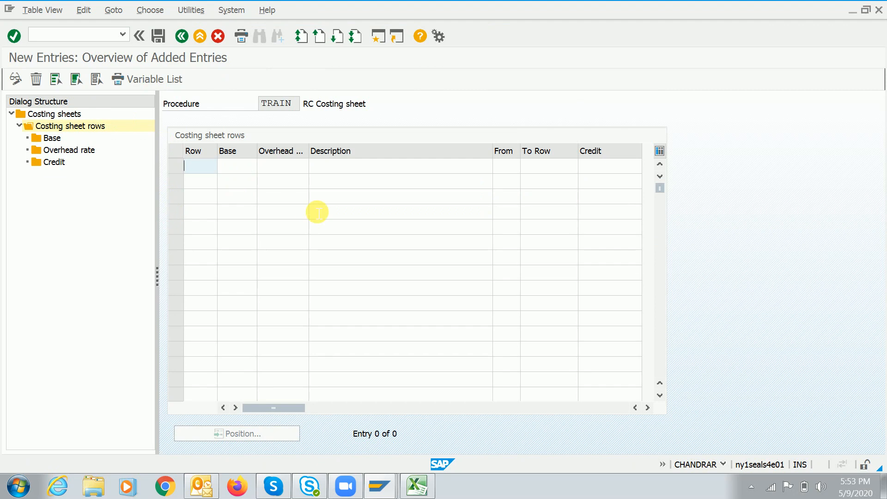
{"action": "type", "text": "15"}
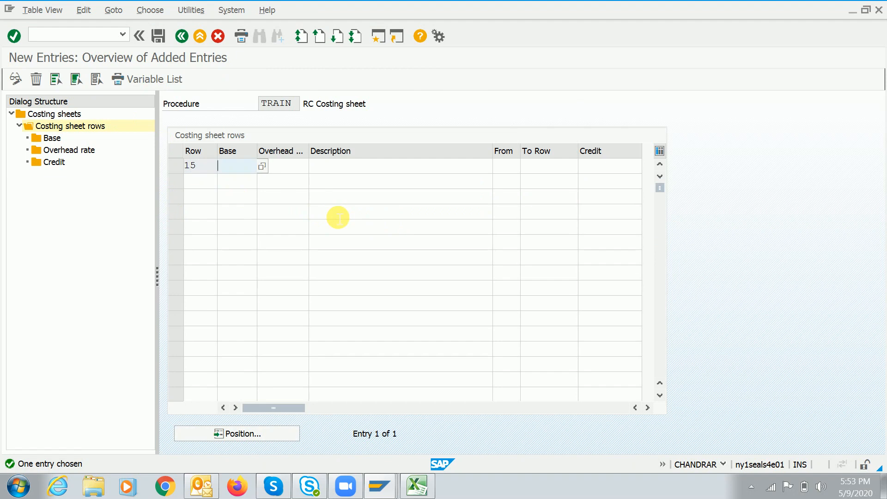
{"action": "left_click", "coordinate": [263, 170]}
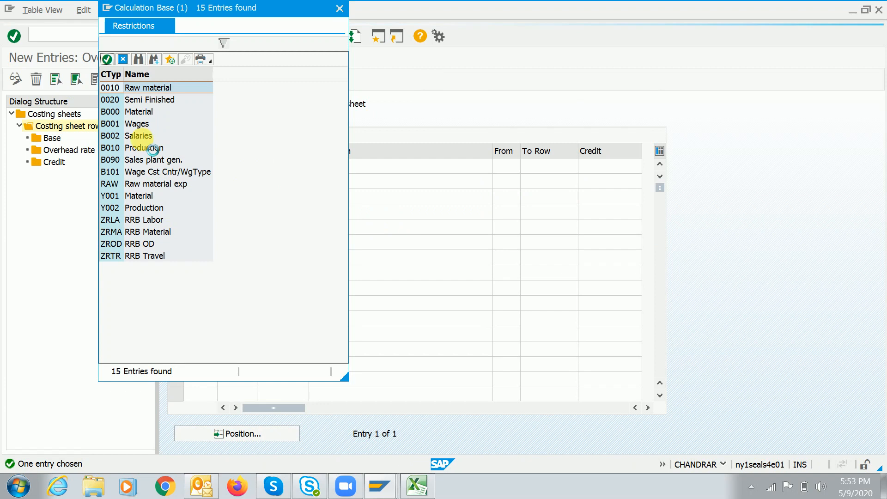
{"action": "double_click", "coordinate": [132, 101]}
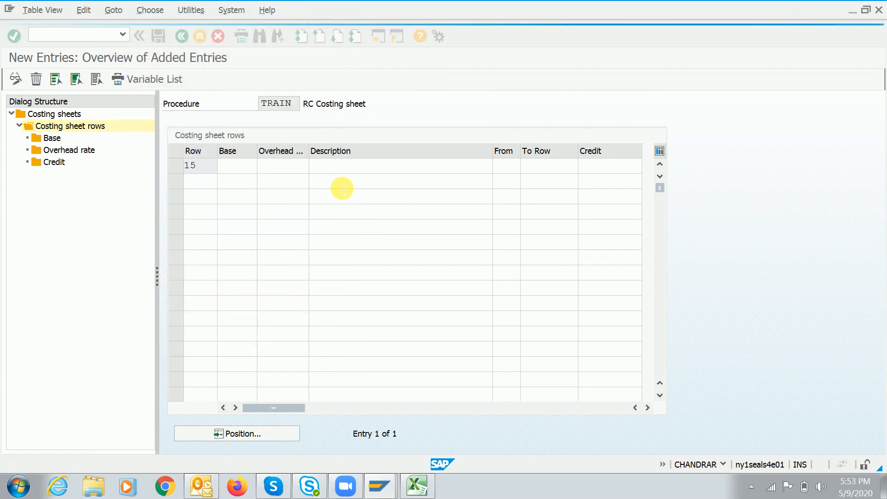
{"action": "left_click", "coordinate": [373, 169]}
{"action": "type", "text": "semi finsihe"}
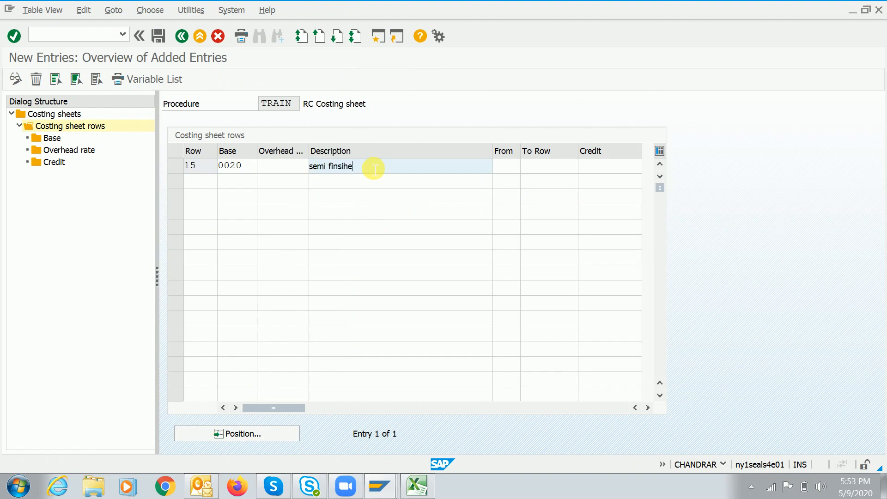
{"action": "type", "text": "d"}
{"action": "key", "text": "Return"}
{"action": "key", "text": "ctrl+s"}
{"action": "left_click", "coordinate": [235, 230]}
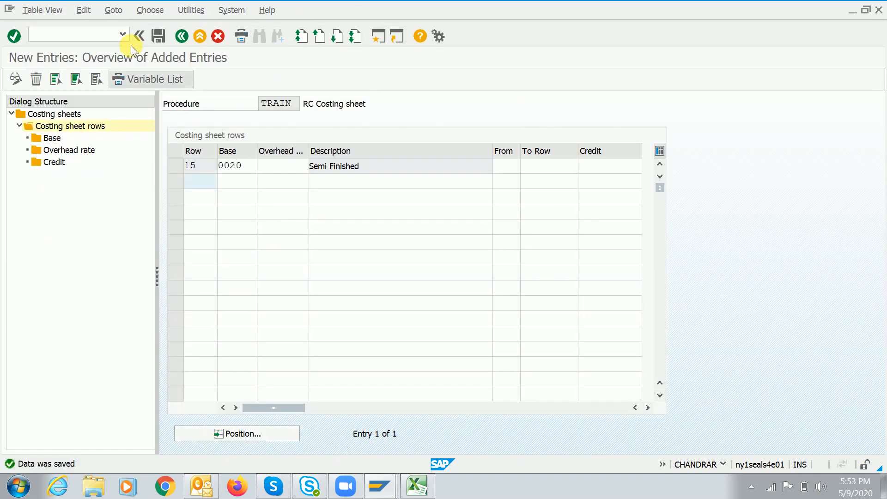
Review the overview: RAW on row 10, 0020 Semi Finished on row 15, ADMI on row 20
{"action": "left_click", "coordinate": [176, 40]}
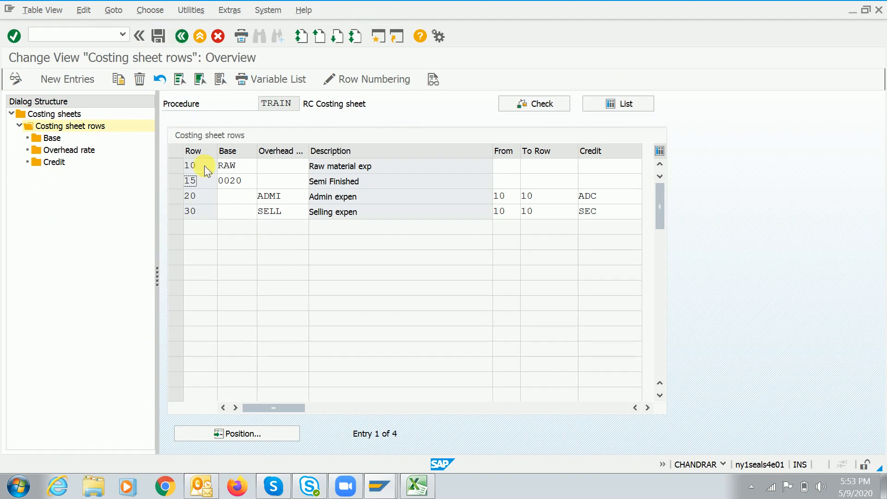
{"action": "left_click", "coordinate": [251, 169]}
{"action": "left_click_drag", "start_coordinate": [385, 171], "coordinate": [280, 173]}
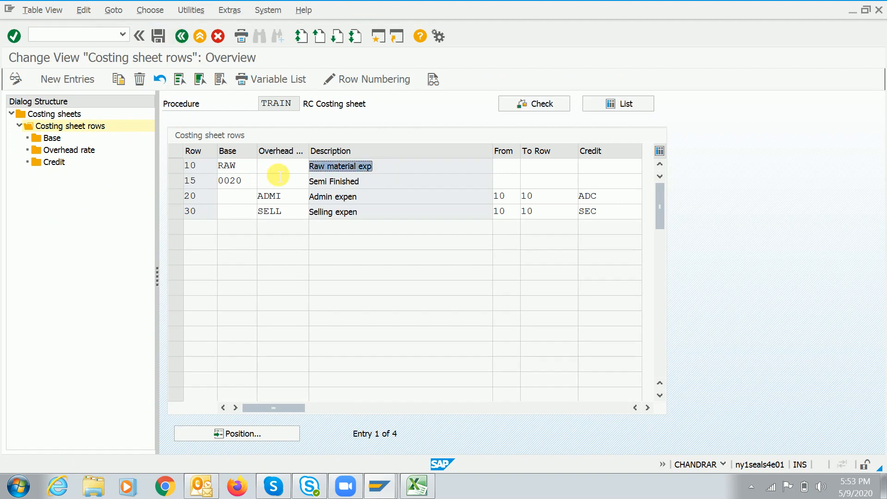
{"action": "double_click", "coordinate": [240, 181]}
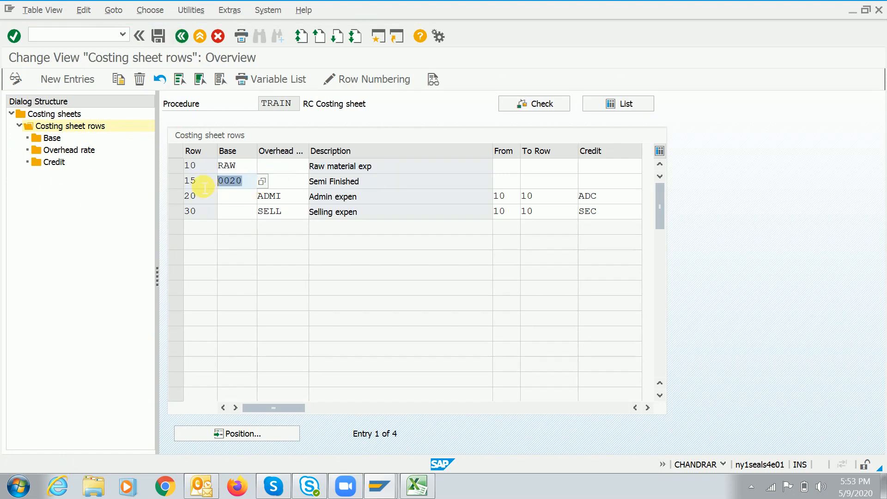
{"action": "key", "text": "shift+Tab"}
{"action": "left_click_drag", "start_coordinate": [368, 182], "coordinate": [310, 181]}
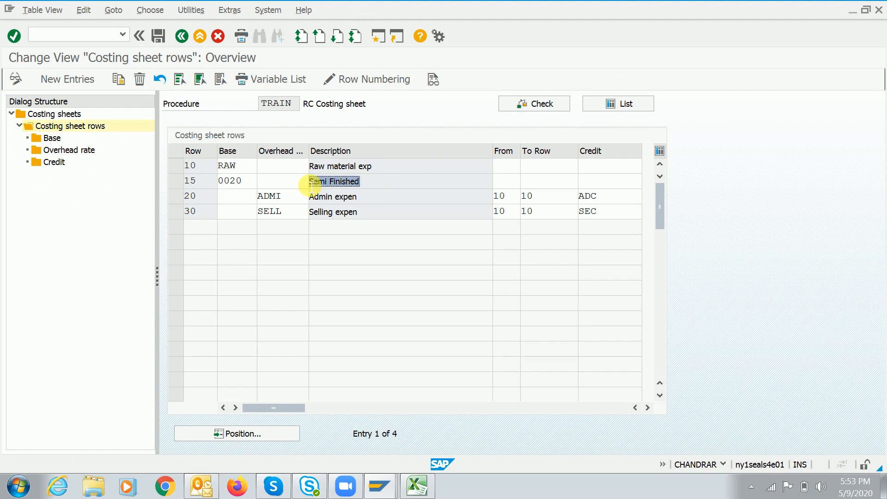
{"action": "left_click", "coordinate": [206, 203]}
{"action": "left_click", "coordinate": [303, 202]}
{"action": "left_click", "coordinate": [376, 172]}
{"action": "left_click_drag", "start_coordinate": [376, 175], "coordinate": [345, 179]}
{"action": "left_click", "coordinate": [514, 202]}
{"action": "left_click", "coordinate": [549, 200]}
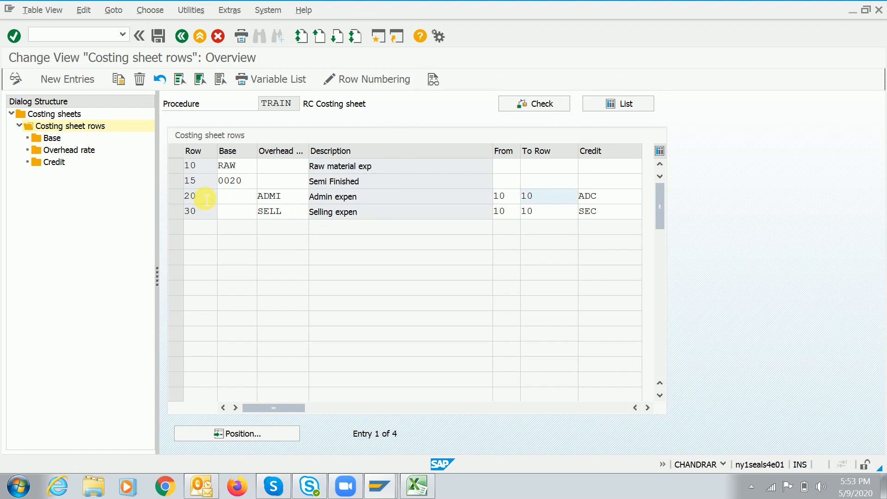
{"action": "left_click_drag", "start_coordinate": [359, 184], "coordinate": [309, 185]}
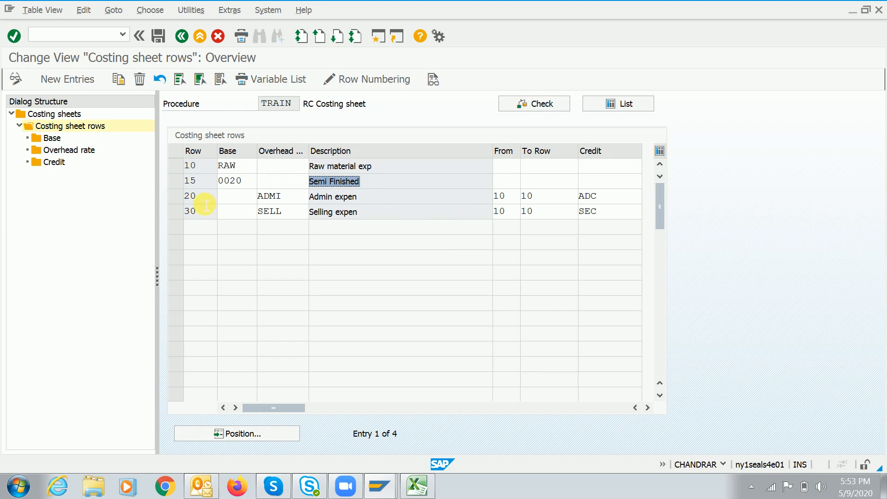
{"action": "left_click", "coordinate": [193, 196]}
{"action": "left_click", "coordinate": [55, 81]}
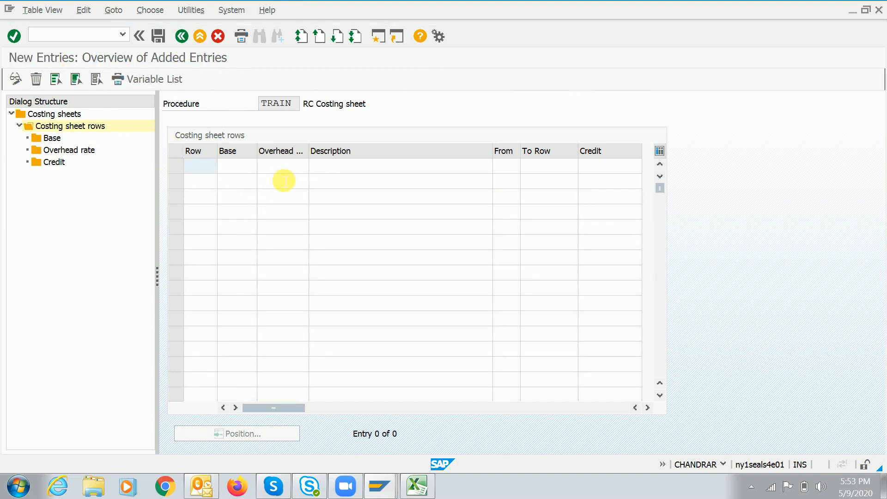
Add row 25 with overhead C001 Manufacturing OH from row 15 to 15, and save
{"action": "type", "text": "25"}
{"action": "key", "text": "Tab"}
{"action": "key", "text": "Tab"}
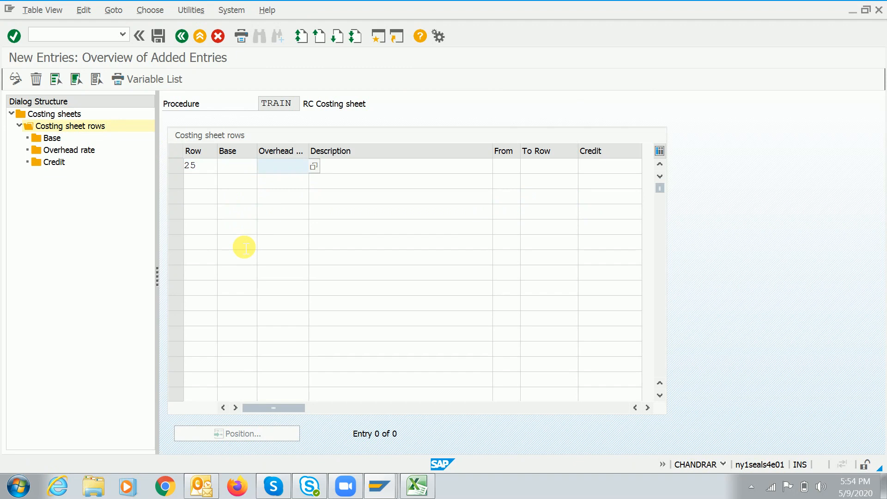
{"action": "left_click", "coordinate": [314, 166]}
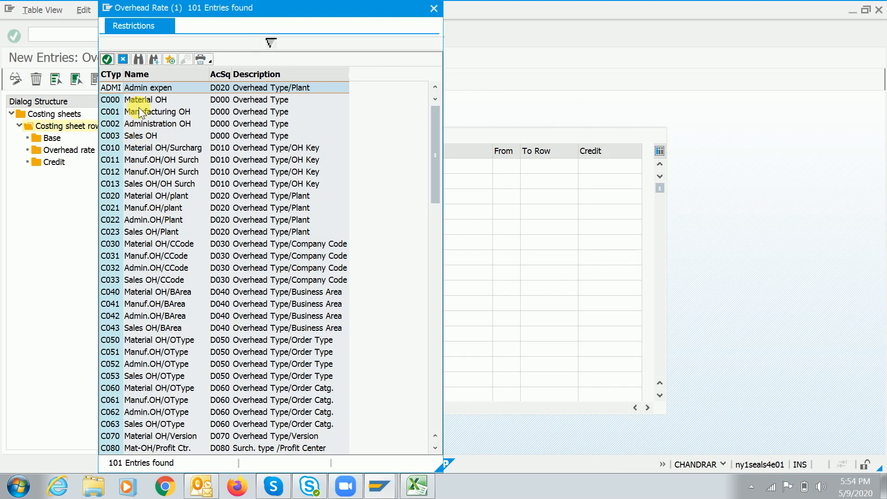
{"action": "double_click", "coordinate": [147, 112]}
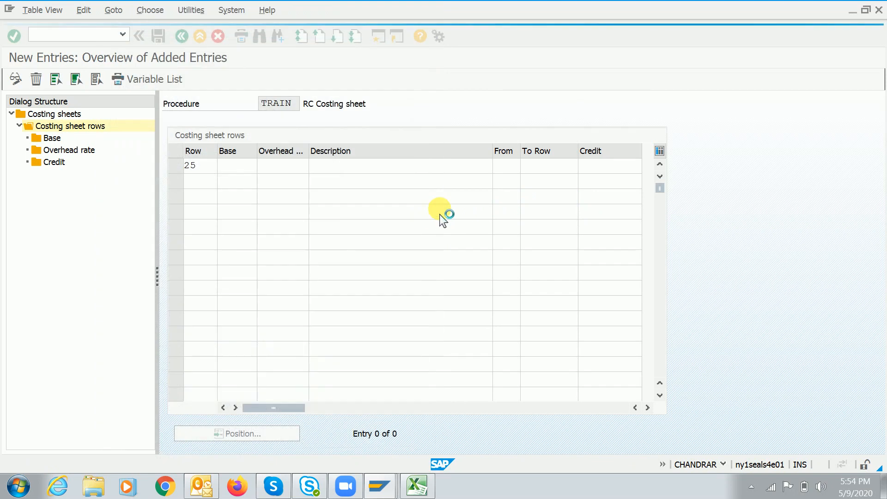
{"action": "key", "text": "Tab"}
{"action": "key", "text": "Tab"}
{"action": "key", "text": "shift+Tab"}
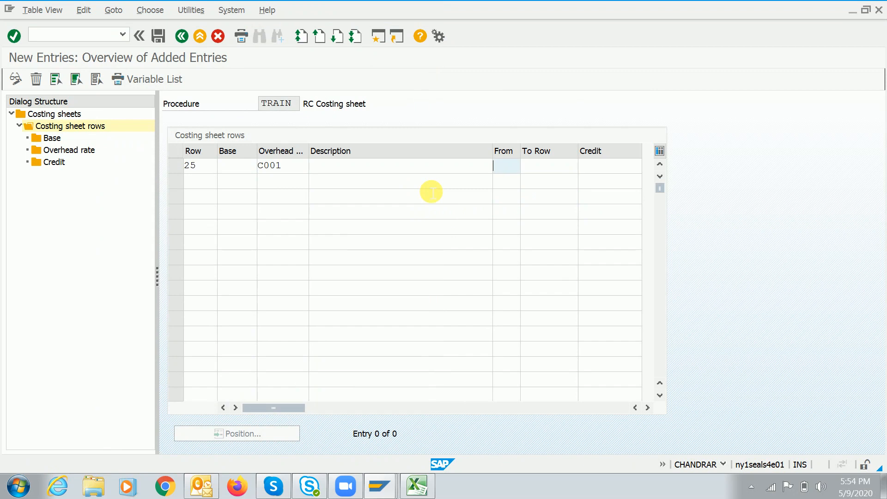
{"action": "type", "text": "15"}
{"action": "key", "text": "Tab"}
{"action": "type", "text": "15"}
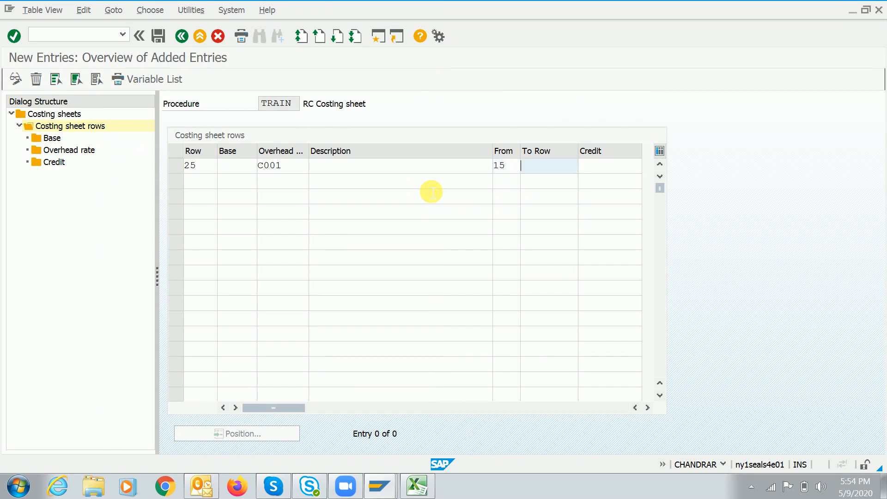
{"action": "key", "text": "Return"}
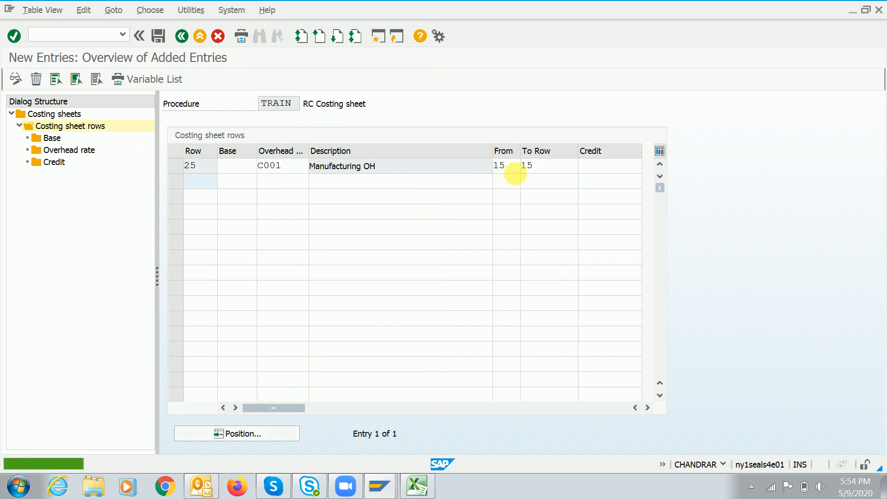
{"action": "left_click", "coordinate": [158, 36]}
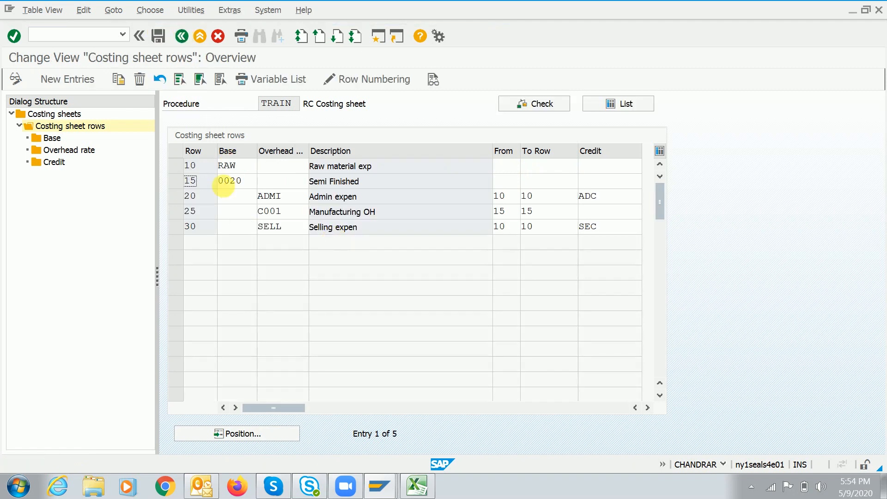
Review row 25's 15-to-15 range alongside row 15's base 0020 in the overview
{"action": "left_click", "coordinate": [213, 214]}
{"action": "left_click_drag", "start_coordinate": [386, 210], "coordinate": [302, 216]}
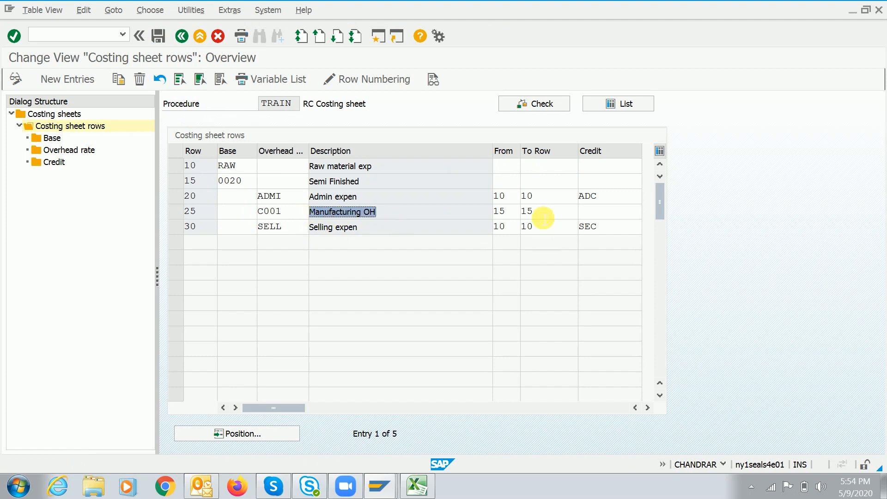
{"action": "left_click", "coordinate": [501, 212]}
{"action": "double_click", "coordinate": [499, 211]}
{"action": "double_click", "coordinate": [528, 212]}
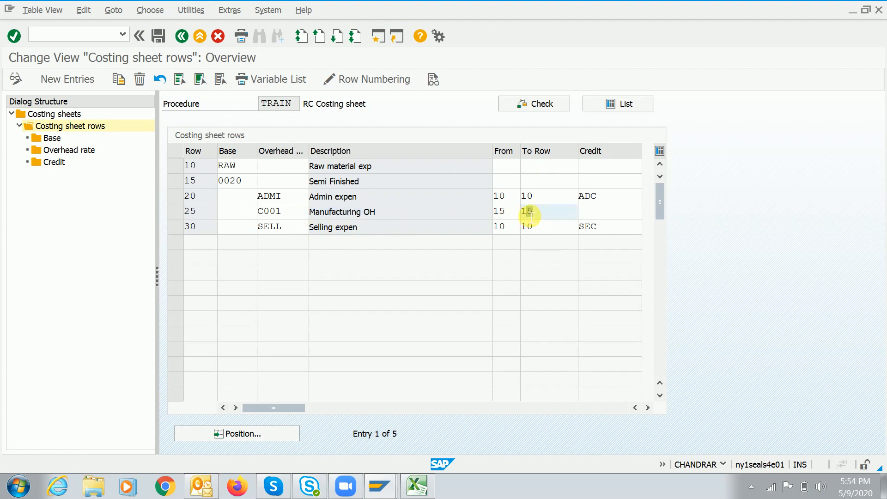
{"action": "left_click", "coordinate": [177, 212]}
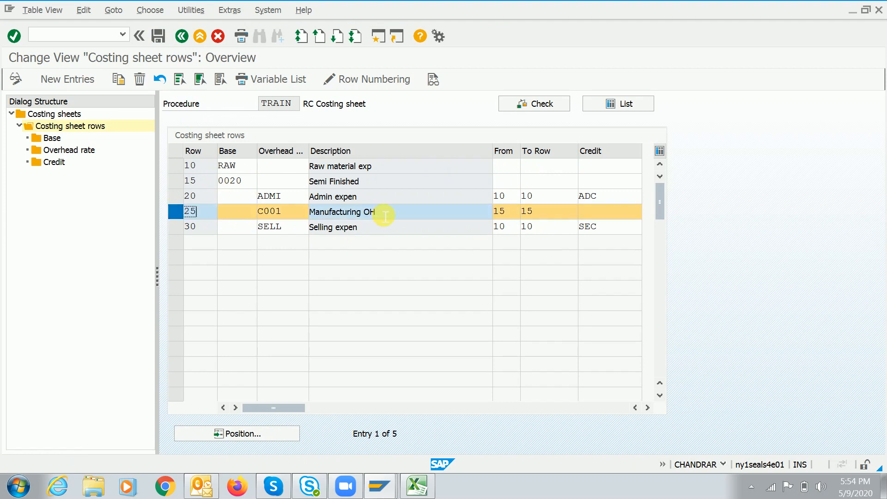
{"action": "left_click", "coordinate": [505, 211]}
{"action": "left_click", "coordinate": [541, 216]}
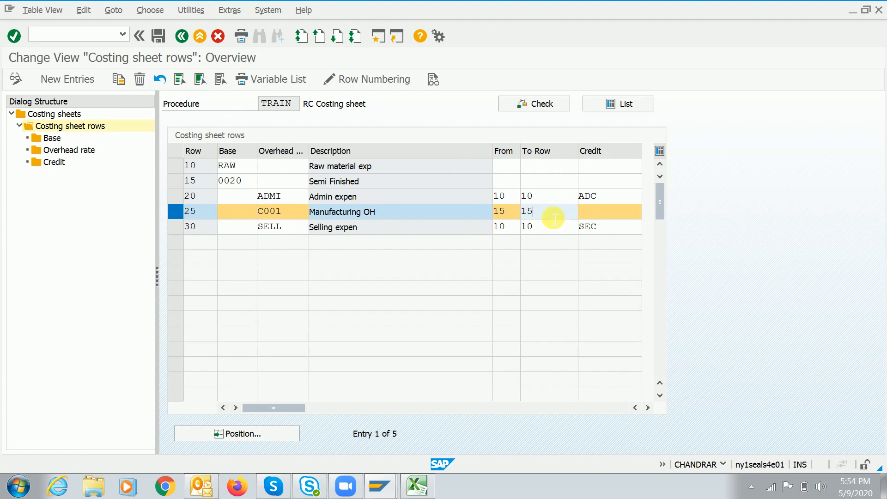
{"action": "left_click", "coordinate": [178, 181]}
{"action": "left_click", "coordinate": [250, 184]}
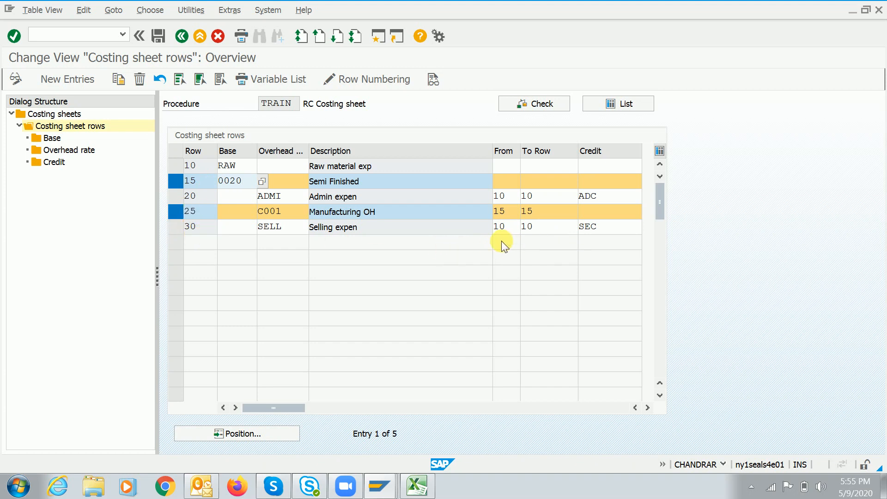
{"action": "left_click_drag", "start_coordinate": [372, 166], "coordinate": [298, 191]}
{"action": "left_click_drag", "start_coordinate": [365, 201], "coordinate": [307, 211]}
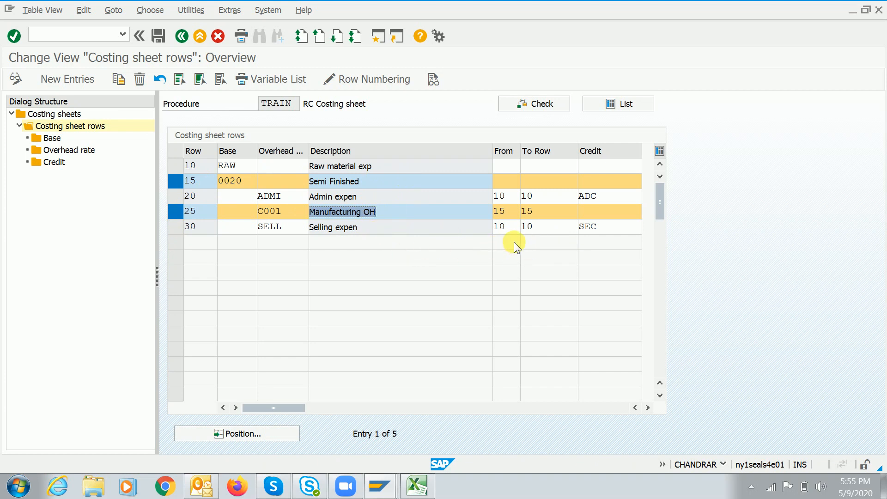
{"action": "left_click", "coordinate": [512, 180]}
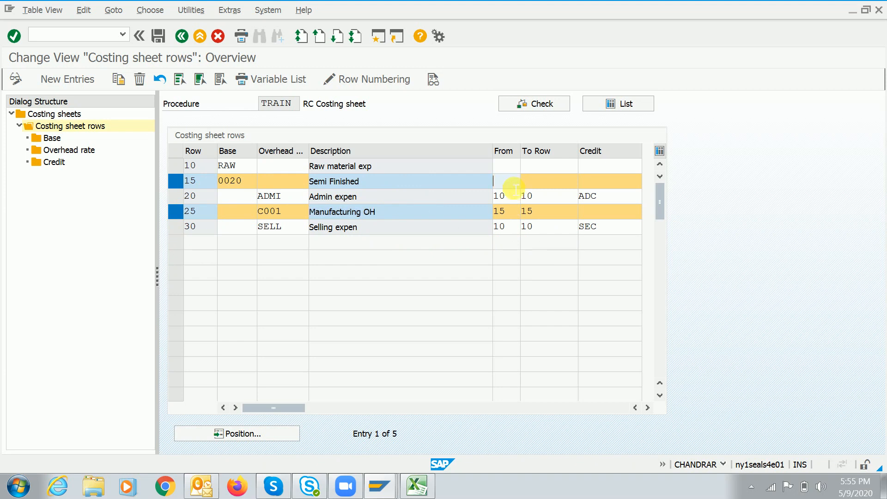
{"action": "left_click", "coordinate": [619, 196]}
{"action": "left_click", "coordinate": [615, 226]}
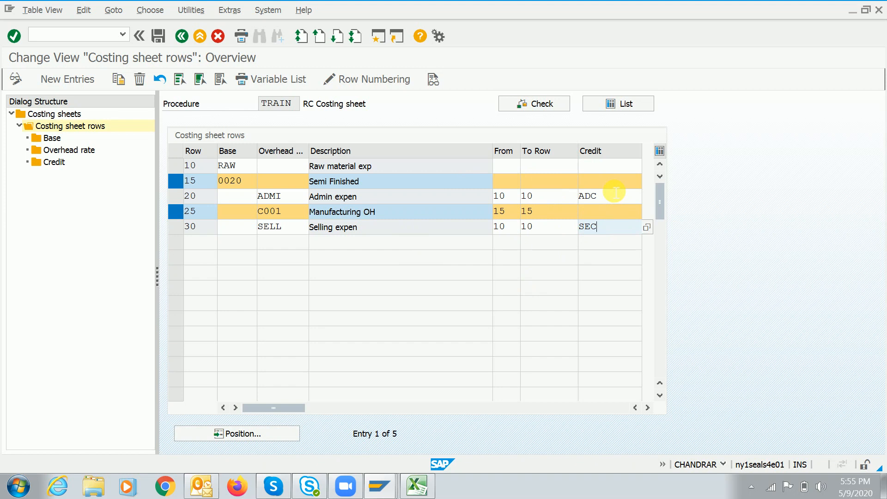
{"action": "key", "text": "ctrl+s"}
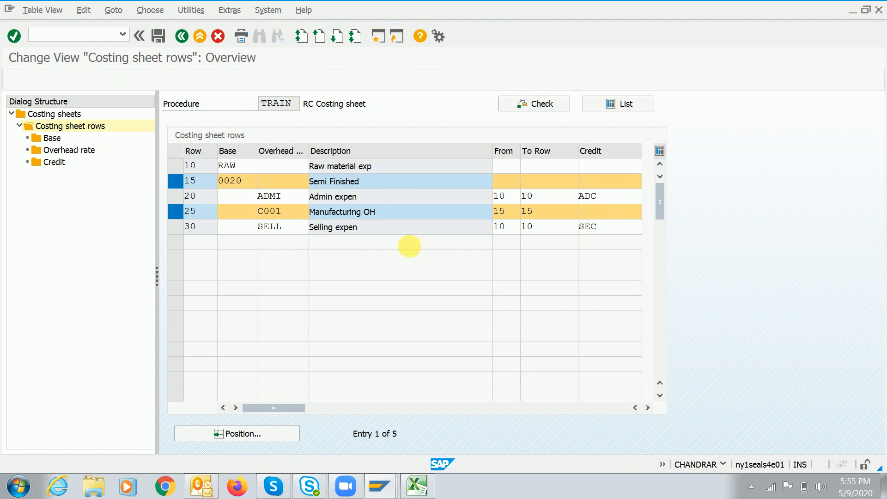
{"action": "left_click", "coordinate": [171, 177]}
{"action": "left_click", "coordinate": [176, 209]}
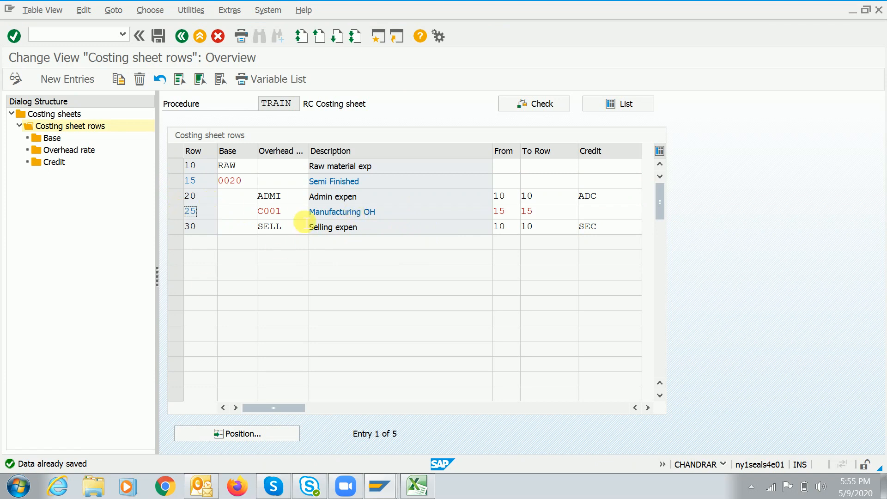
{"action": "key", "text": "Return"}
Back out to the IMG and open calculation base RAW's details for controlling area A000
{"action": "left_click", "coordinate": [182, 36]}
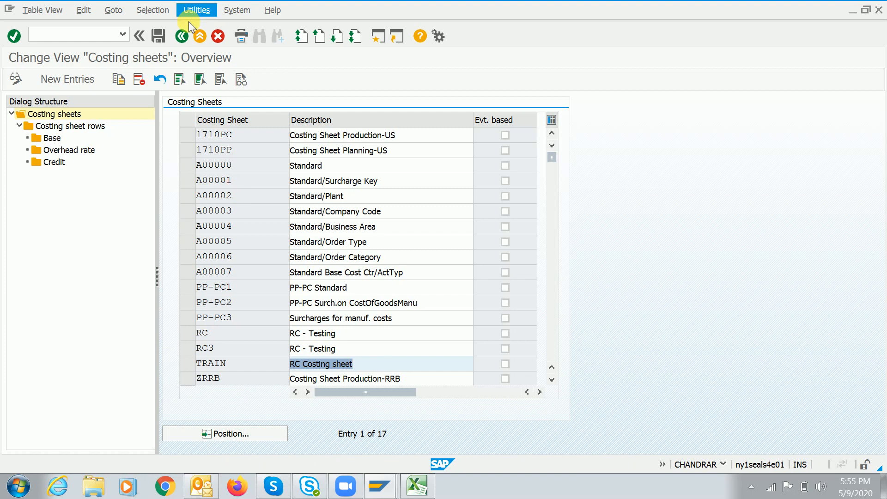
{"action": "left_click", "coordinate": [182, 35]}
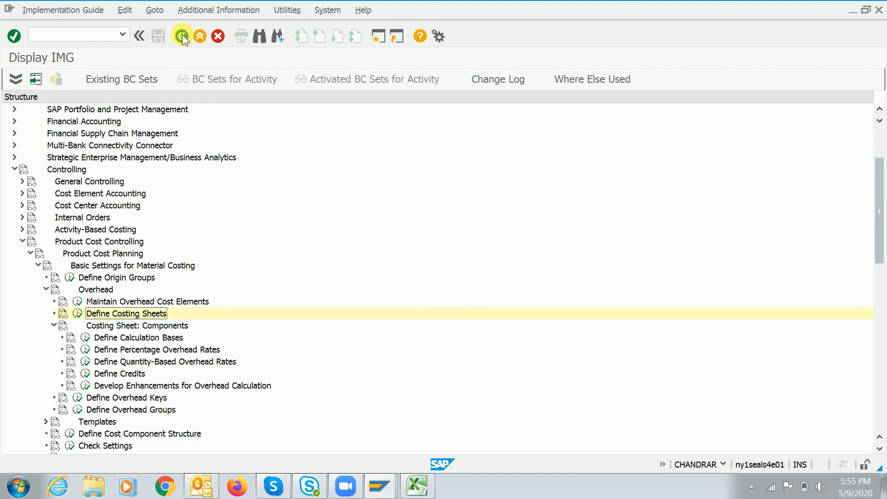
{"action": "key", "text": "Left"}
{"action": "key", "text": "Return"}
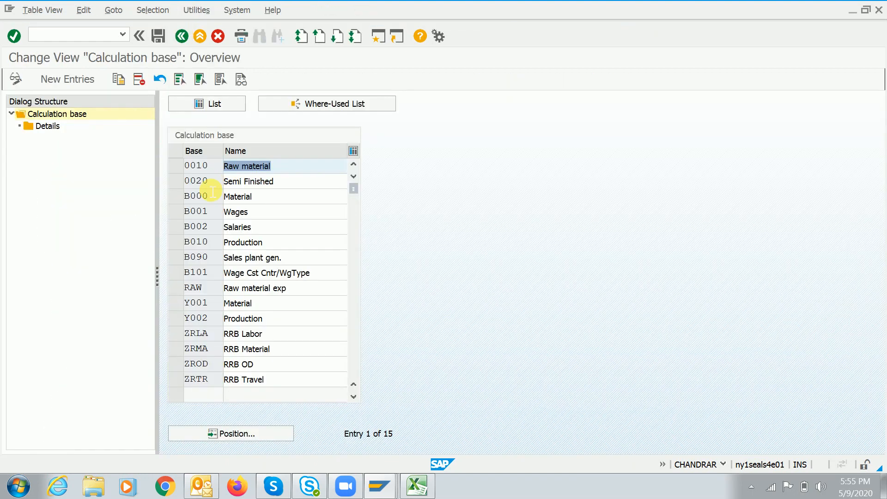
{"action": "left_click", "coordinate": [171, 288]}
{"action": "double_click", "coordinate": [37, 126]}
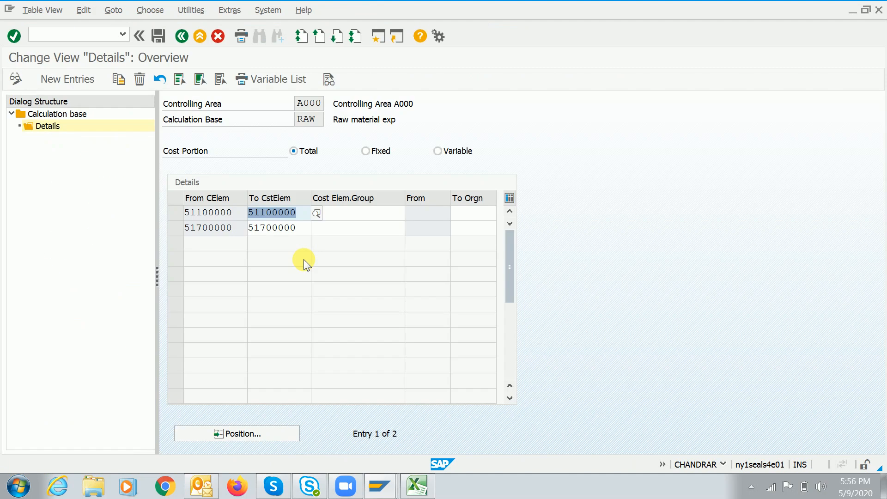
{"action": "left_click", "coordinate": [473, 216]}
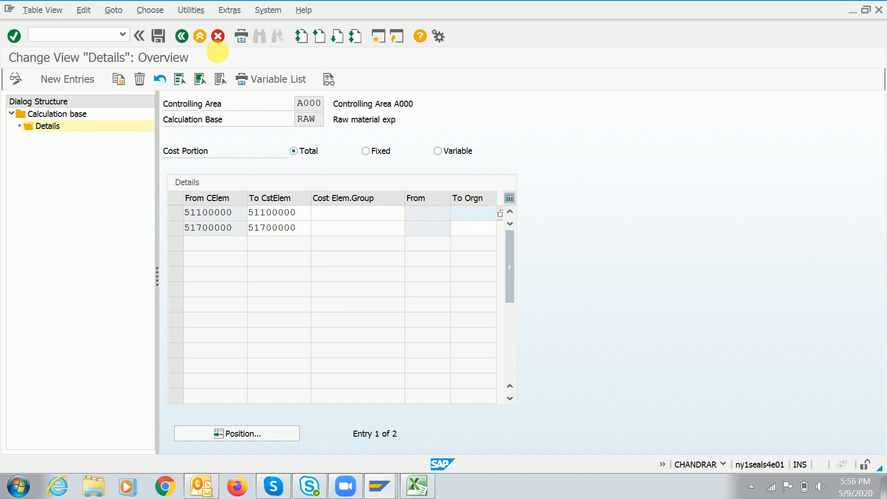
{"action": "left_click", "coordinate": [182, 37]}
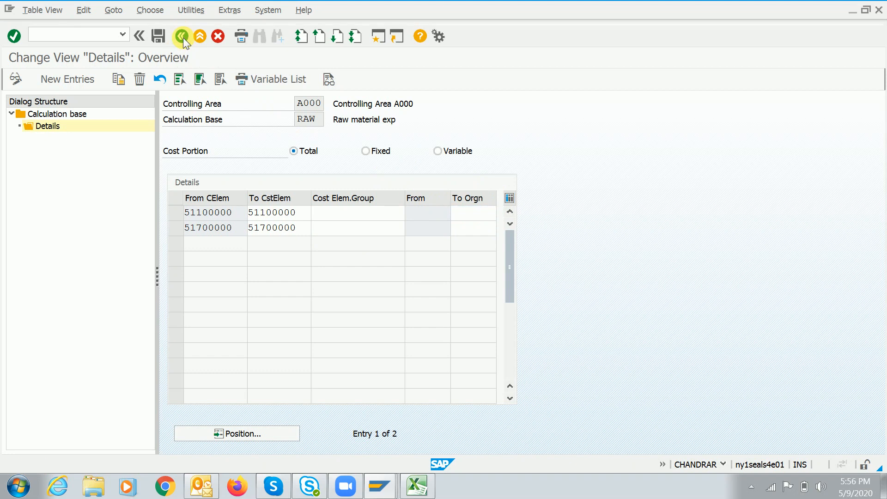
{"action": "left_click", "coordinate": [182, 37]}
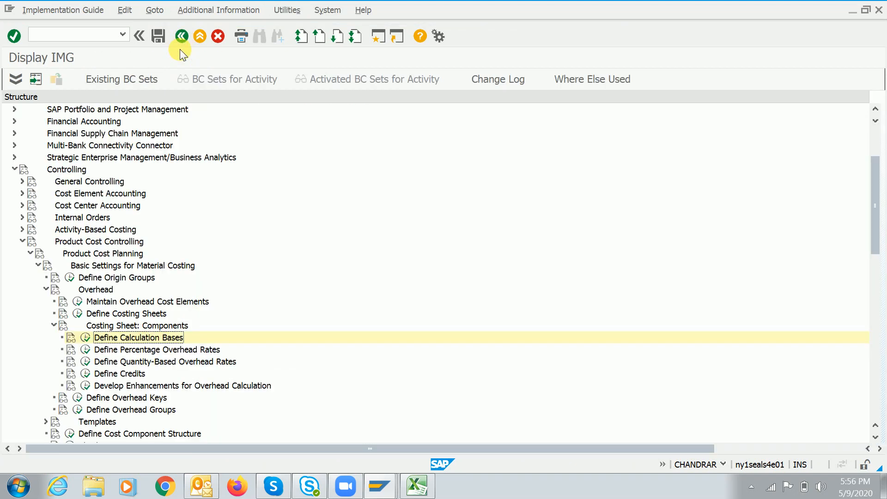
{"action": "left_click", "coordinate": [131, 409]}
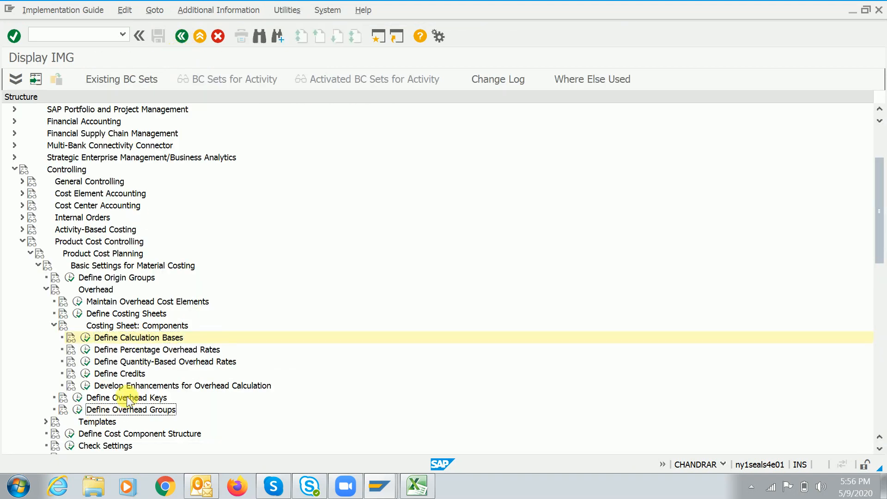
{"action": "left_click", "coordinate": [129, 398]}
{"action": "left_click", "coordinate": [133, 411]}
{"action": "left_click", "coordinate": [126, 399]}
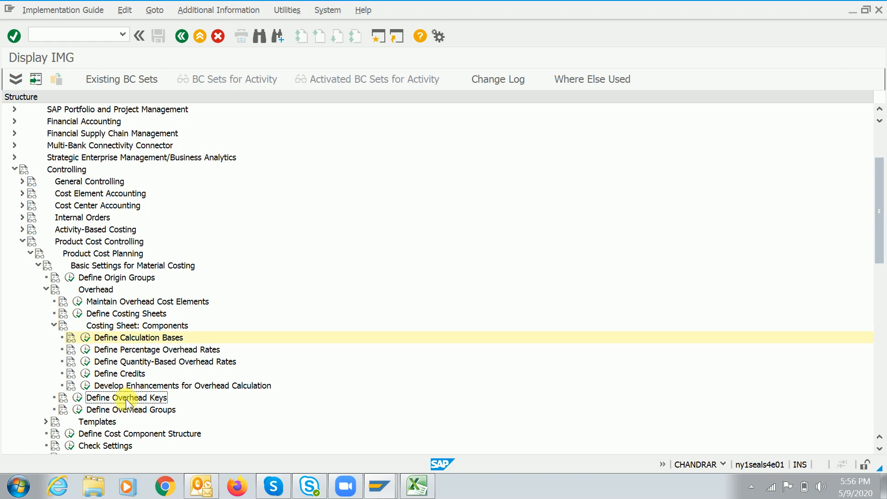
{"action": "left_click", "coordinate": [164, 410]}
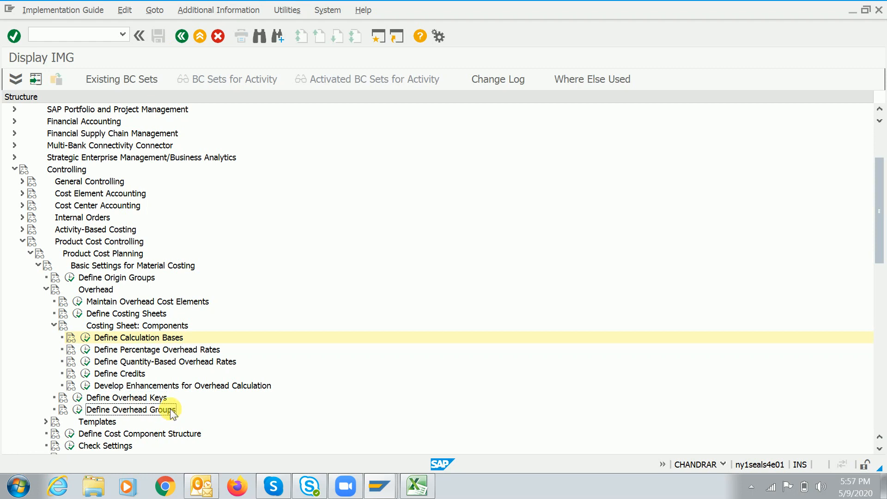
{"action": "left_click", "coordinate": [84, 337]}
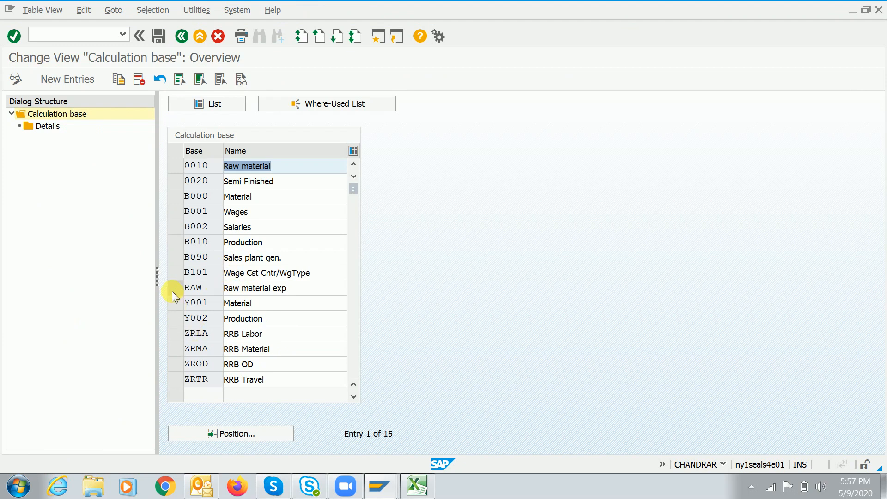
{"action": "left_click", "coordinate": [172, 291]}
{"action": "left_click", "coordinate": [35, 124]}
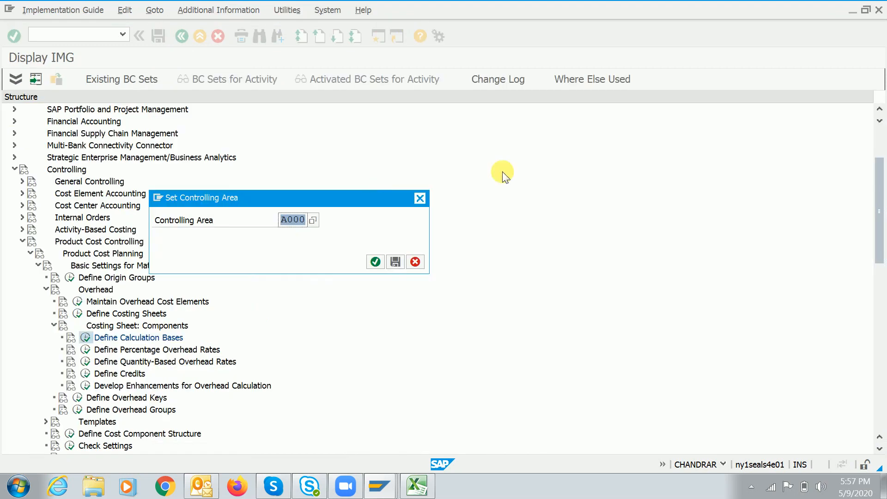
{"action": "left_click", "coordinate": [375, 261]}
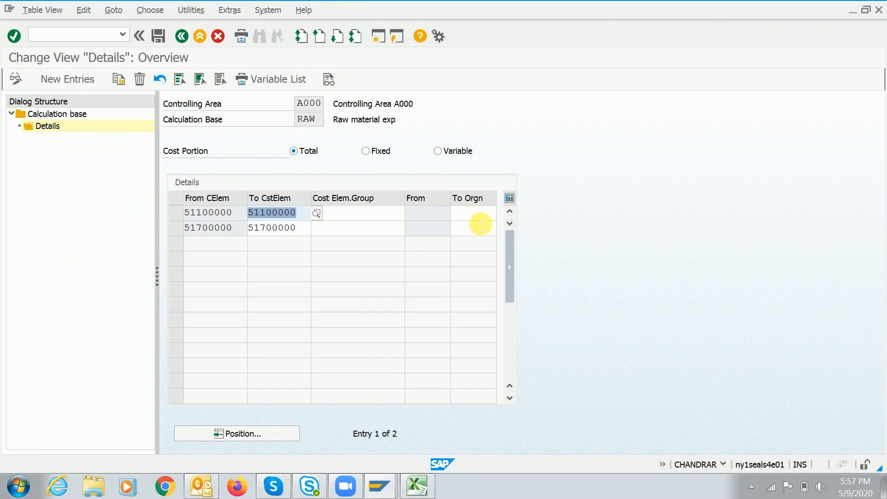
Inspect RAW's cost element ranges and To Orgn fields, including upper limit 51100000
{"action": "left_click", "coordinate": [481, 220]}
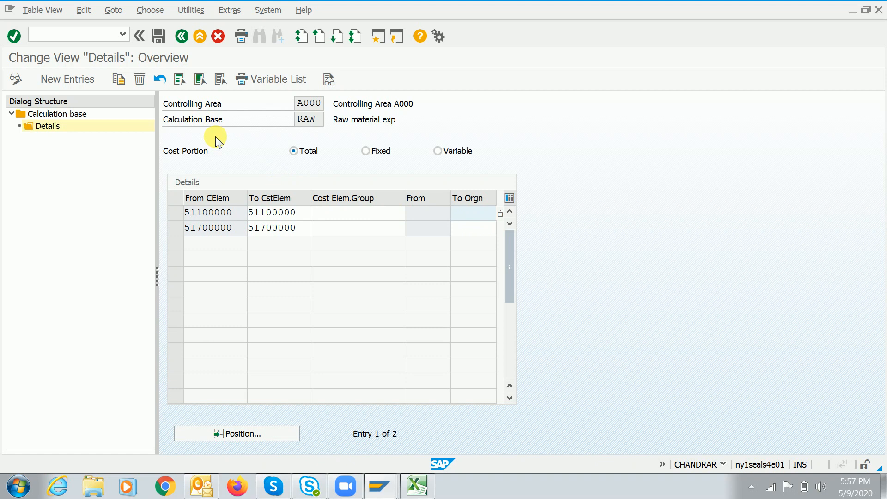
{"action": "left_click", "coordinate": [325, 120]}
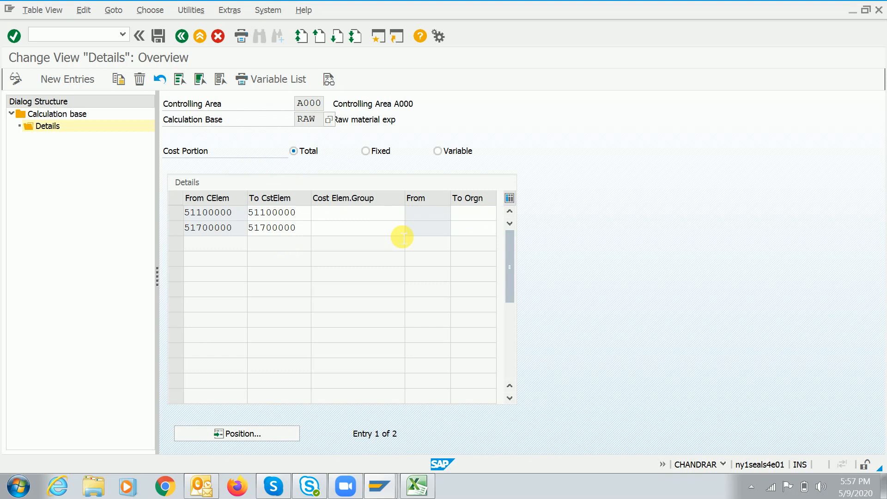
{"action": "left_click", "coordinate": [298, 215]}
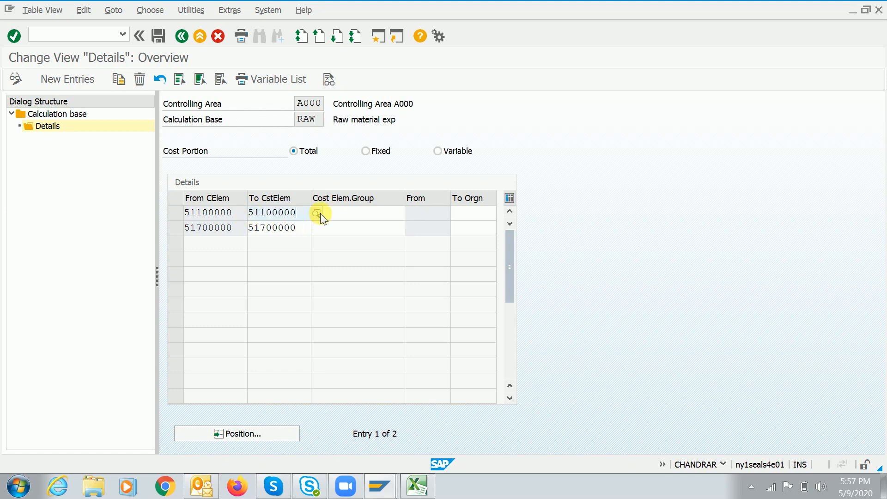
{"action": "key", "text": "shift+Left"}
{"action": "key", "text": "shift+Left"}
{"action": "key", "text": "shift+Left"}
{"action": "key", "text": "shift+Left"}
{"action": "key", "text": "shift+Left"}
{"action": "key", "text": "shift+Left"}
{"action": "key", "text": "shift+Left"}
{"action": "key", "text": "shift+Left"}
{"action": "key", "text": "Left"}
{"action": "left_click", "coordinate": [470, 228]}
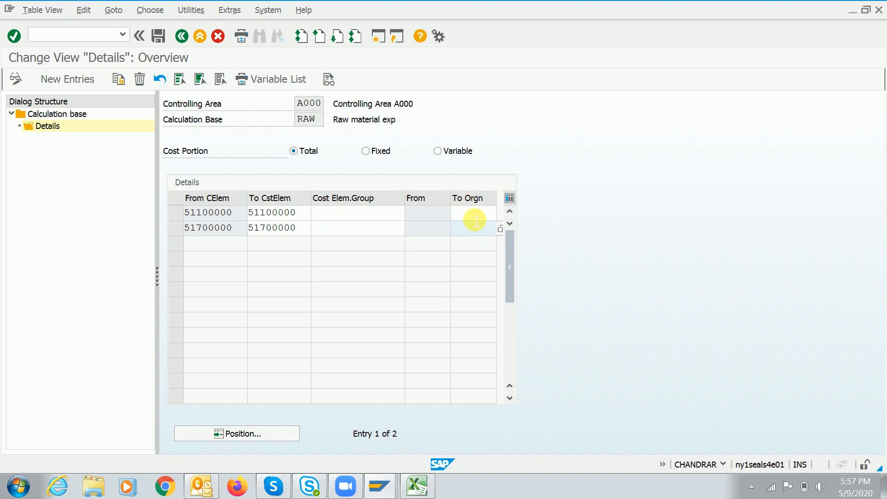
{"action": "left_click", "coordinate": [475, 217]}
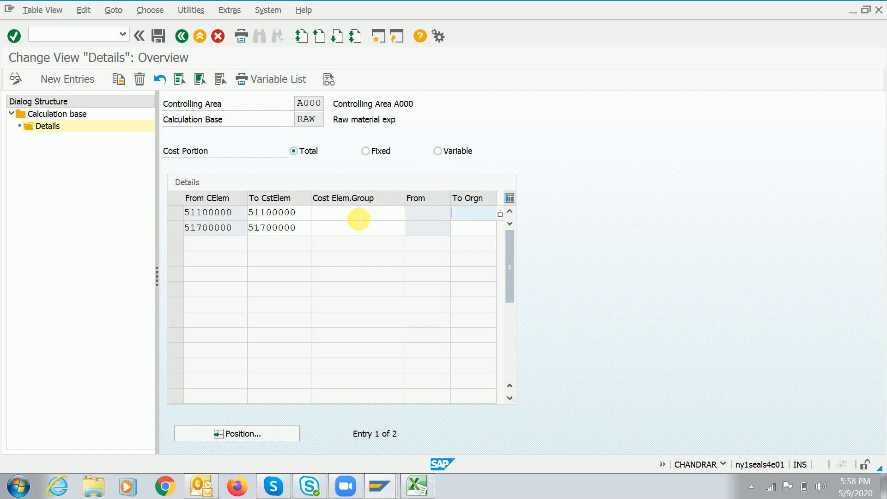
{"action": "left_click", "coordinate": [418, 487]}
{"action": "left_click", "coordinate": [460, 212]}
Enter a contact e-mail address in cell N31 of the Book1 notes
{"action": "left_click", "coordinate": [414, 496]}
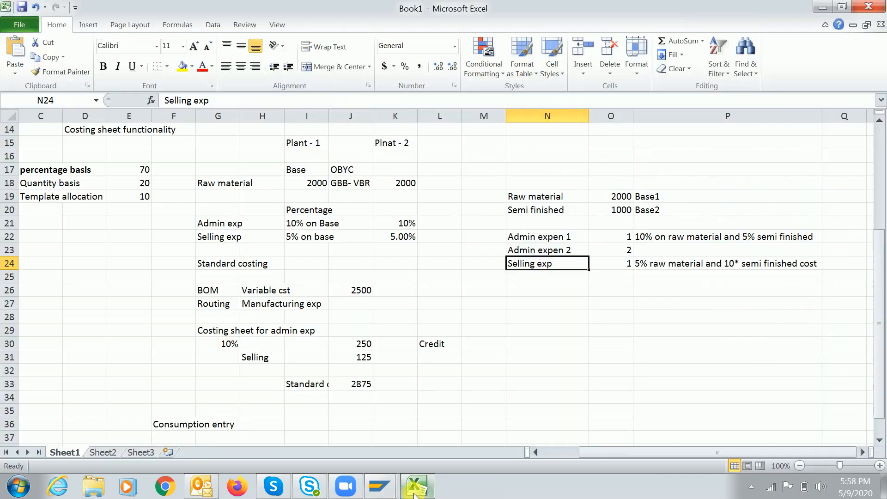
{"action": "left_click", "coordinate": [548, 357]}
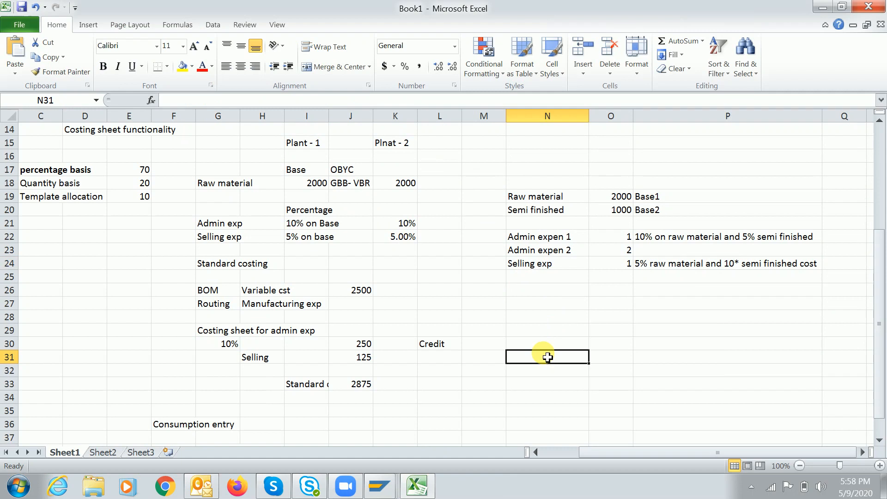
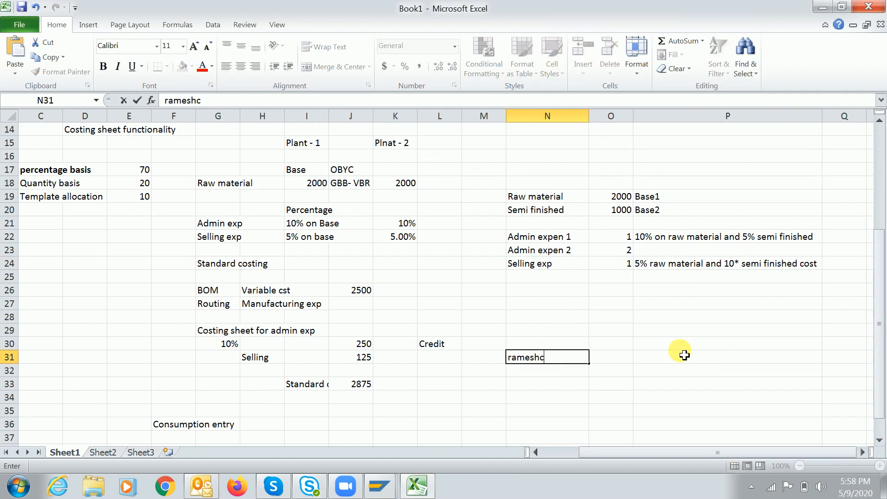
{"action": "key", "text": "Return"}
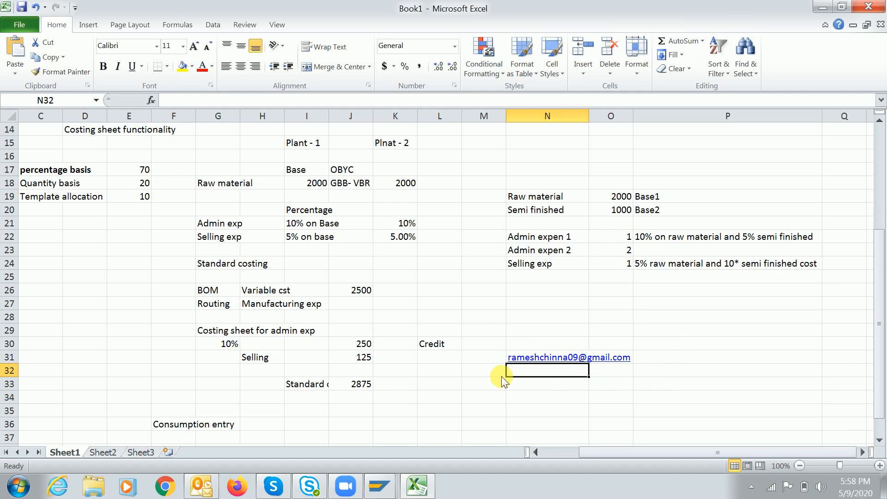
Cancel the save so the Book1 workbook stays unsaved
{"action": "key", "text": "ctrl+s"}
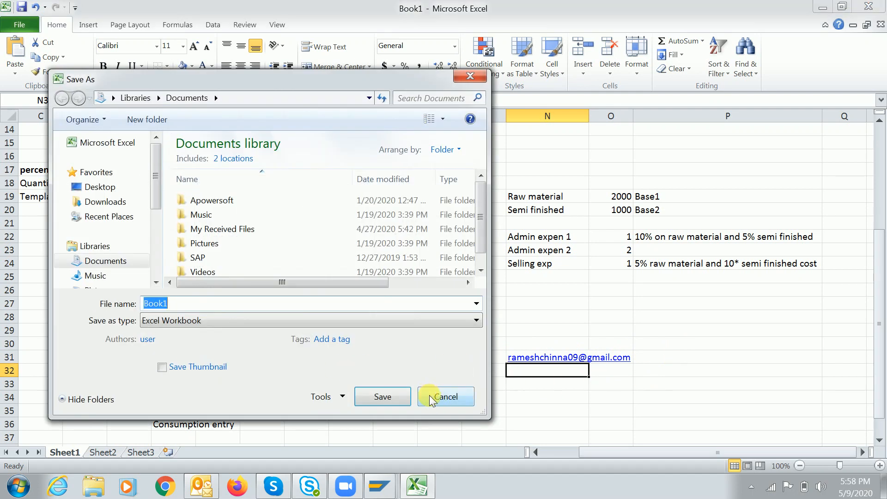
{"action": "left_click", "coordinate": [429, 402]}
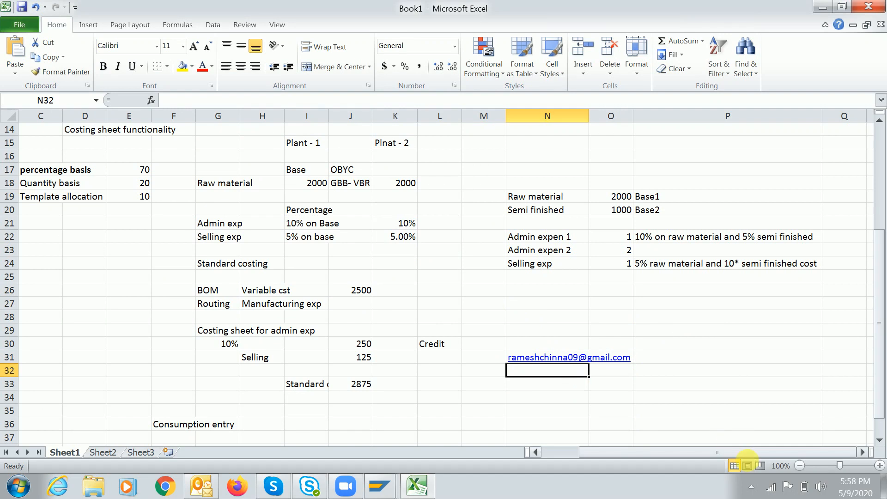
{"action": "left_click", "coordinate": [751, 486]}
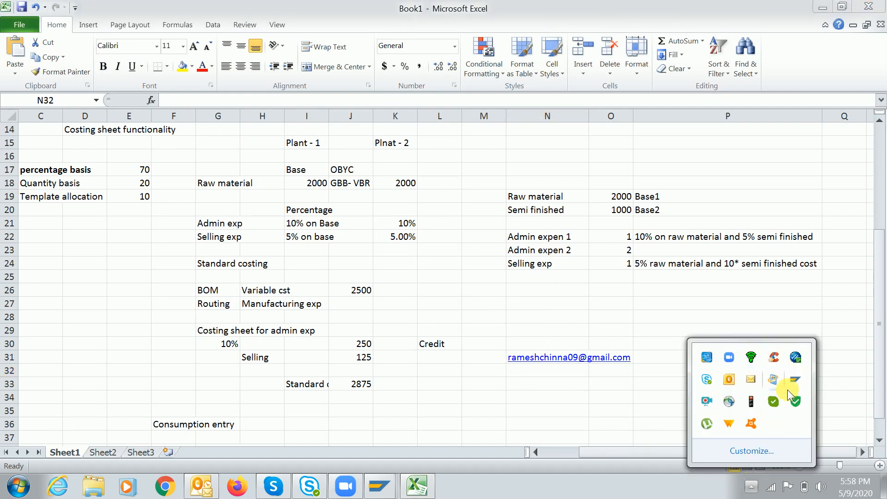
{"action": "right_click", "coordinate": [705, 406]}
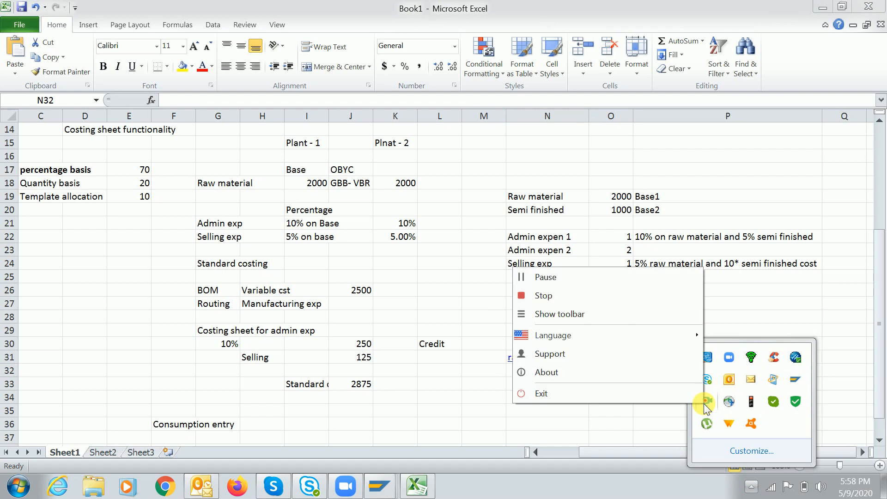
{"action": "left_click", "coordinate": [601, 298]}
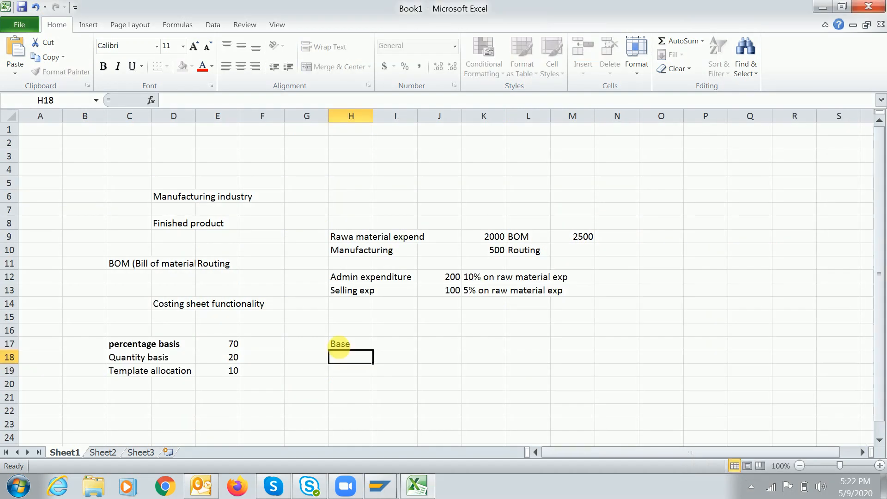